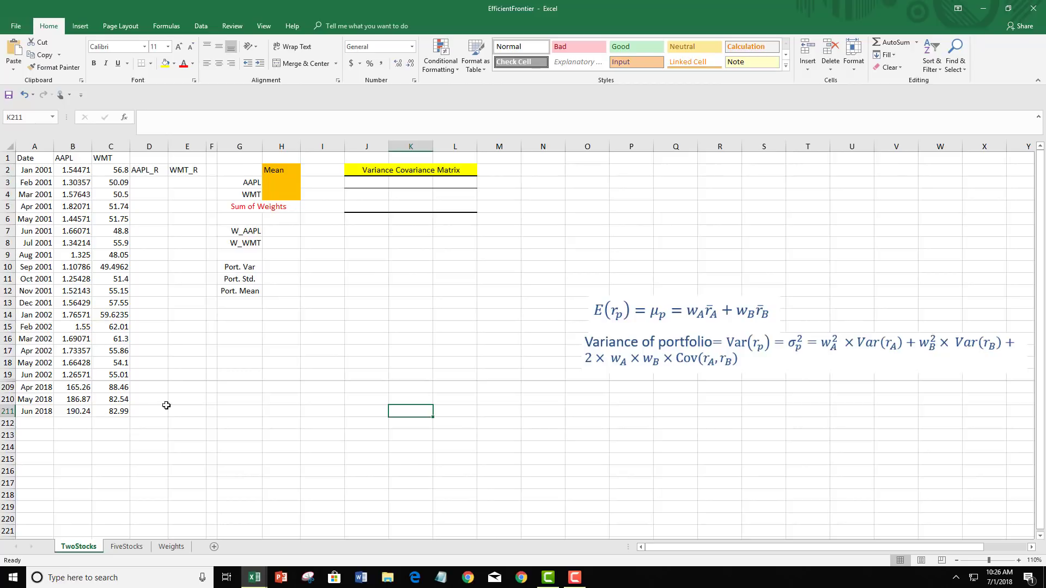
# Step: Look over the AAPL and WMT monthly price columns and the first and last dates they cover
pyautogui.click(63, 444)
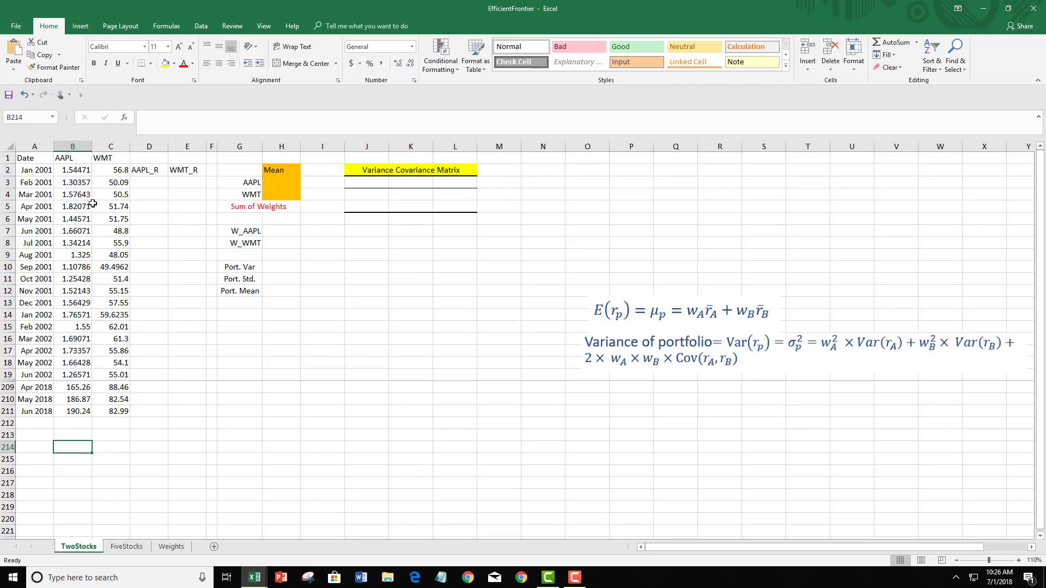
pyautogui.click(78, 159)
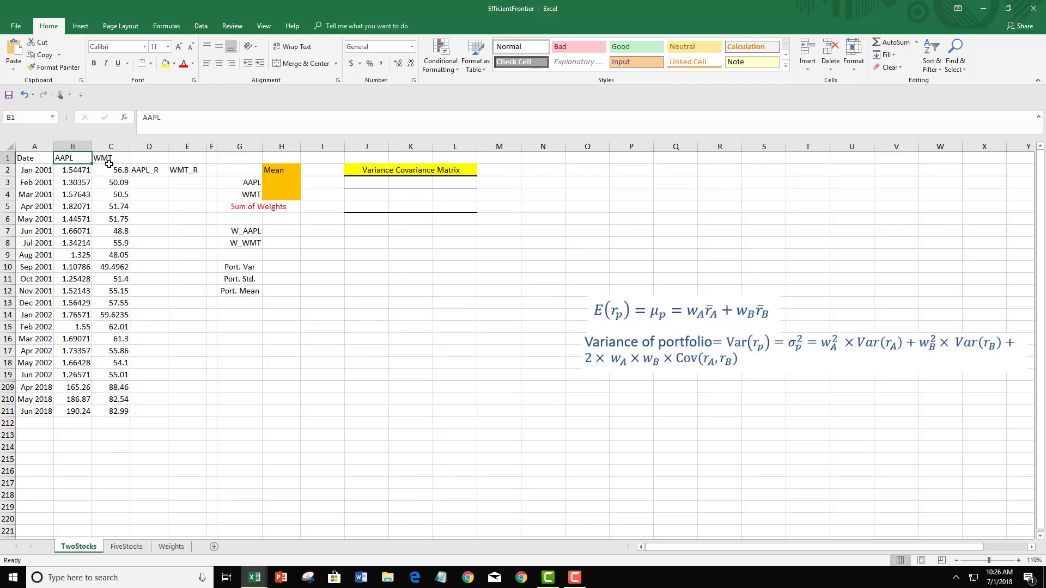
pyautogui.click(110, 160)
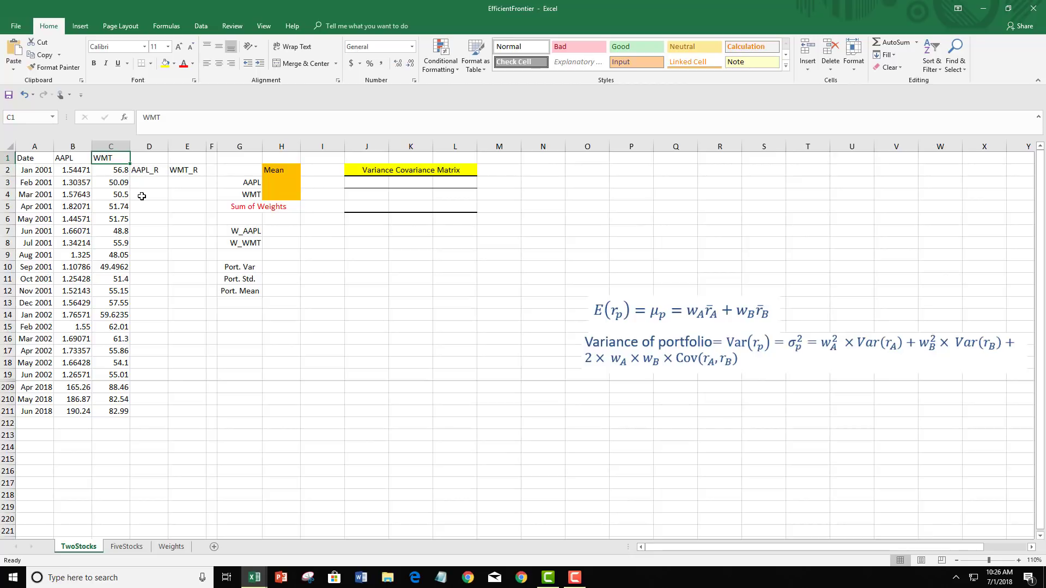
pyautogui.click(38, 173)
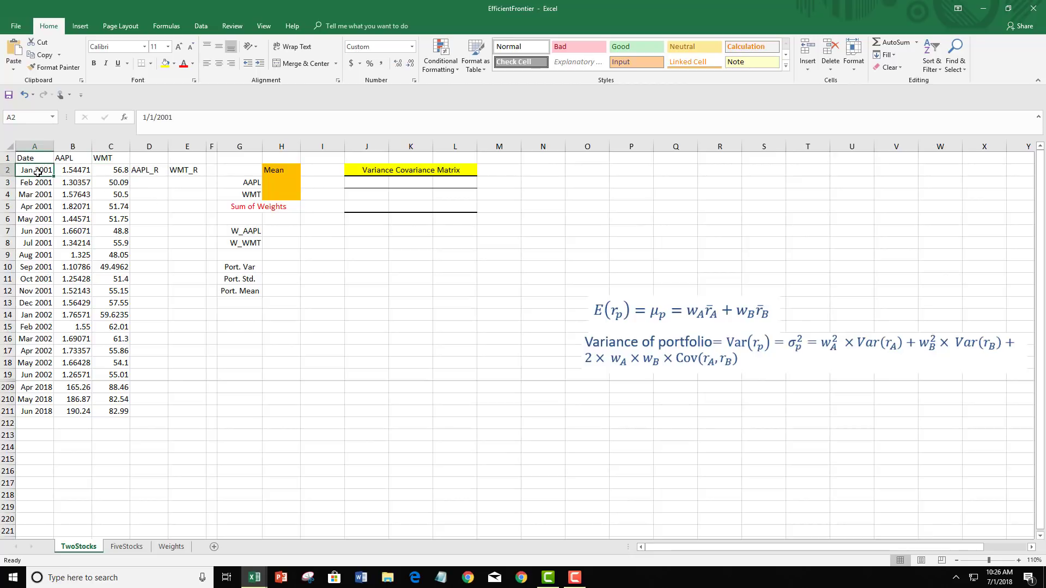
pyautogui.click(40, 411)
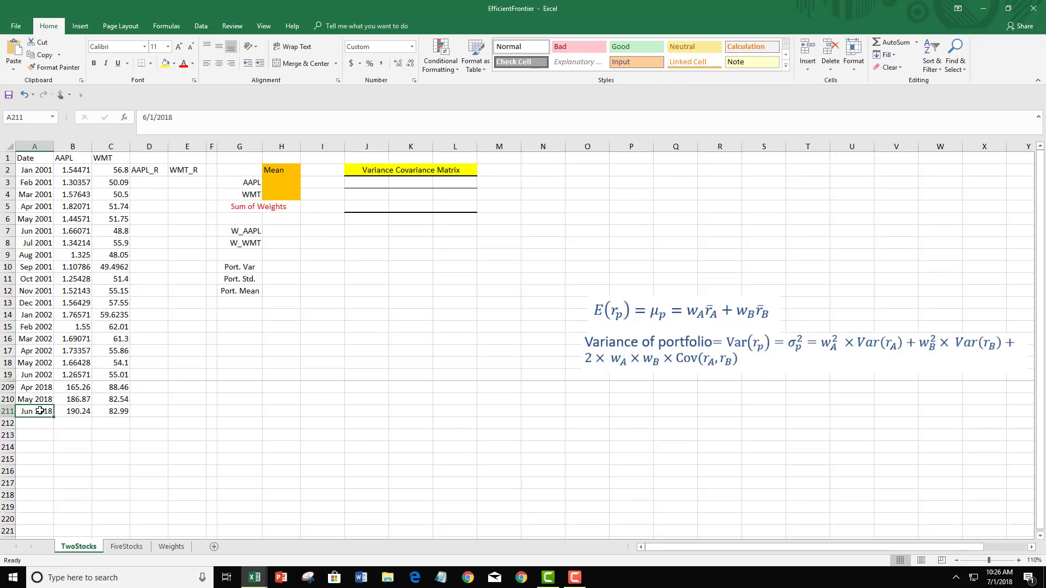
pyautogui.moveTo(8, 374); pyautogui.dragTo(9, 385)
pyautogui.click(67, 410)
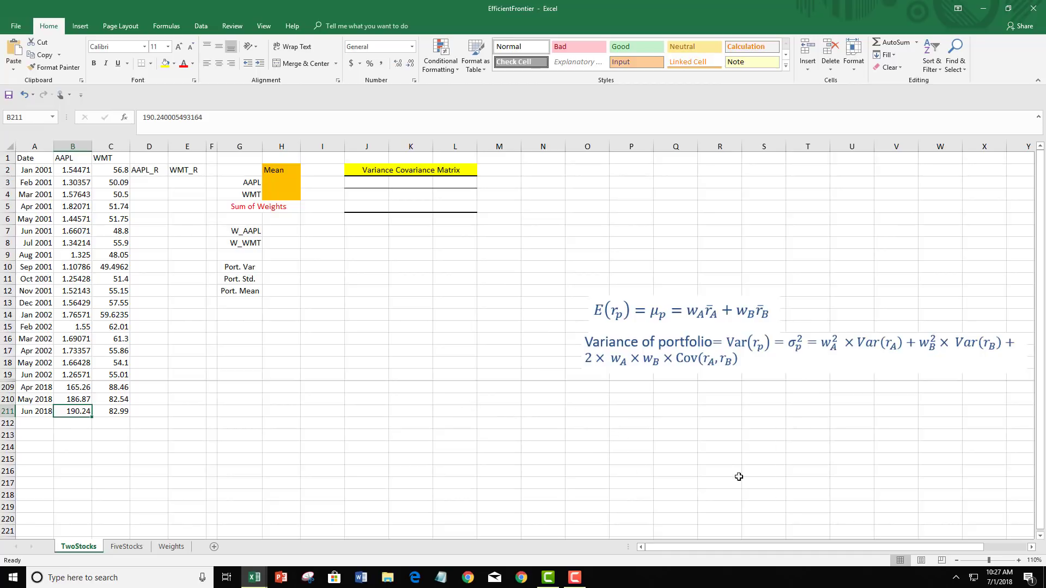
# Step: Calculate the first AAPL_R monthly return in D3 with the formula =(B3-B2)/B2
pyautogui.click(149, 183)
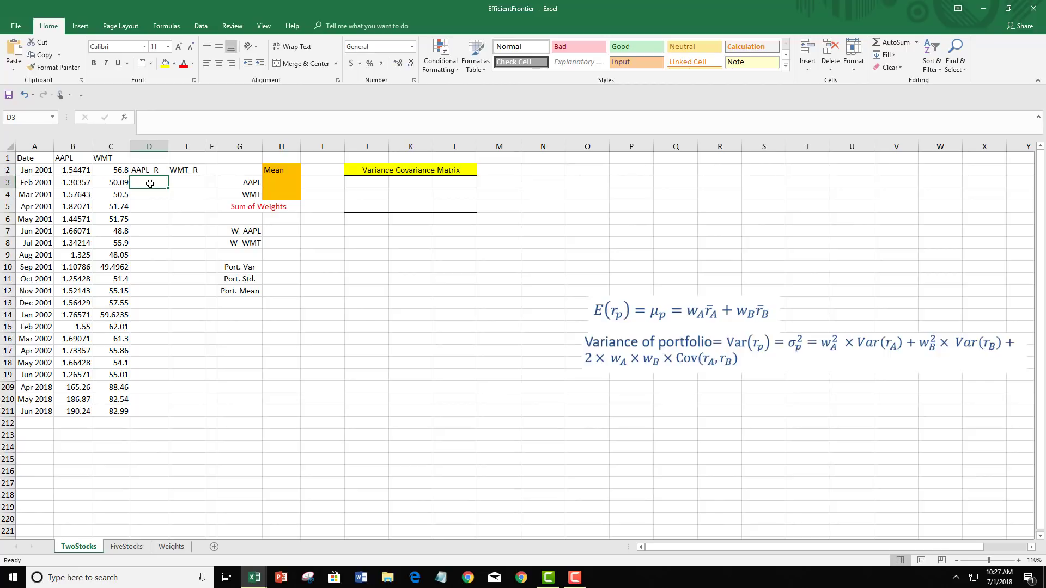
pyautogui.write('=(')
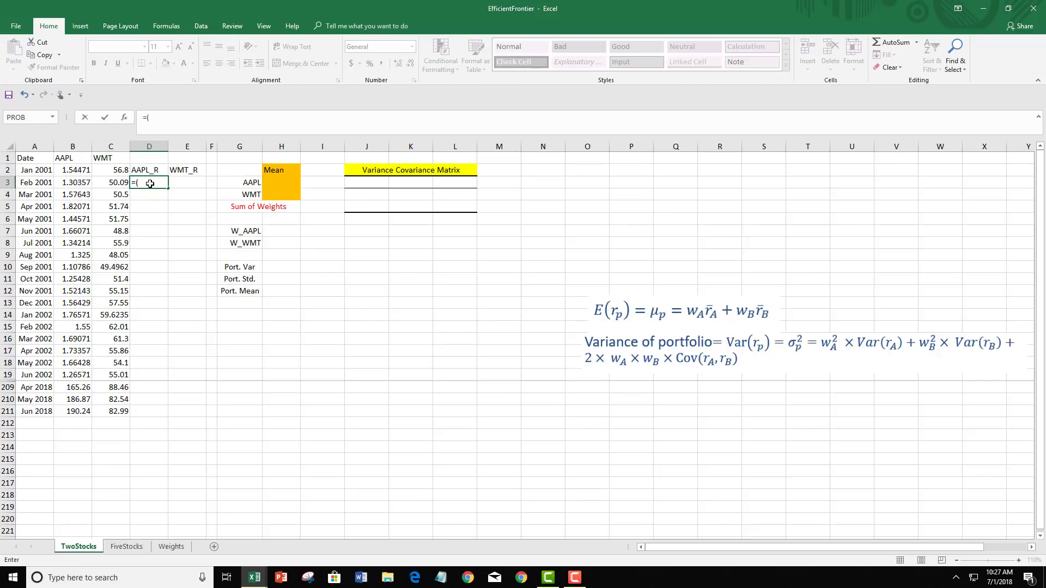
pyautogui.click(82, 184)
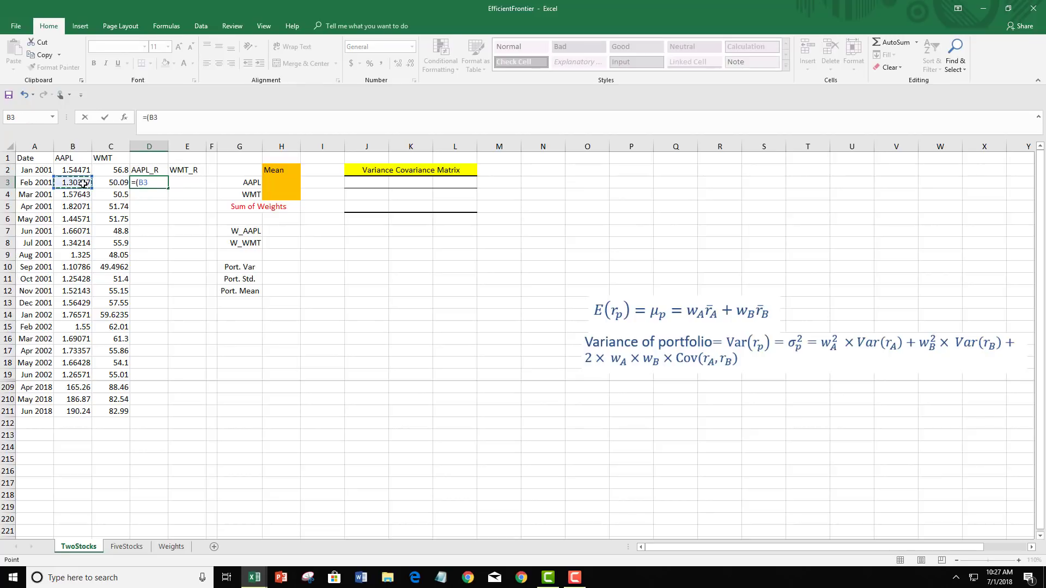
pyautogui.write('-')
pyautogui.click(79, 168)
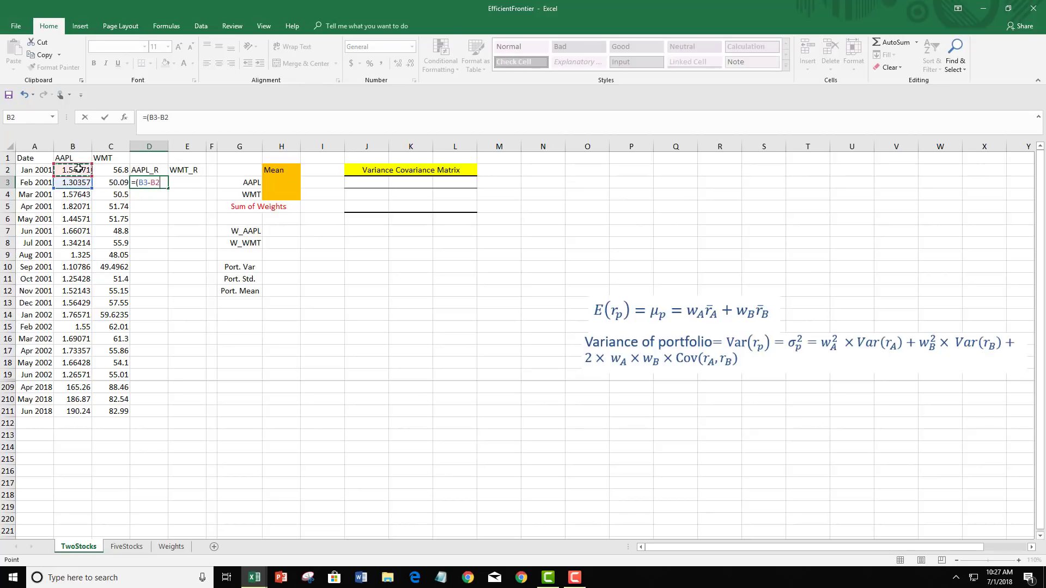
pyautogui.write(')/')
pyautogui.click(79, 169)
pyautogui.press('Return')
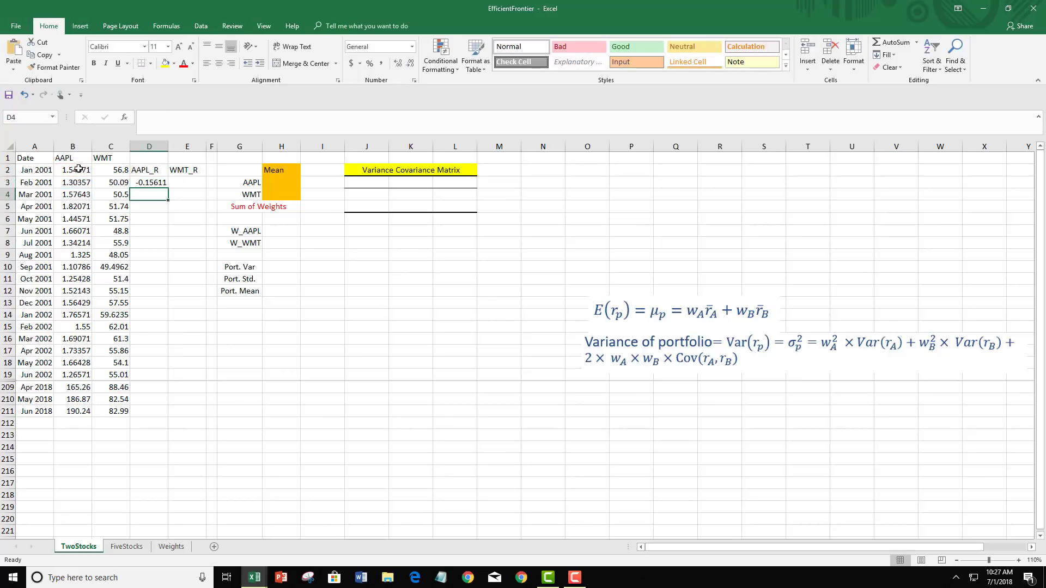
# Step: Copy the return formula from D3 across to the WMT_R column and fill both columns down to row 211
pyautogui.click(154, 183)
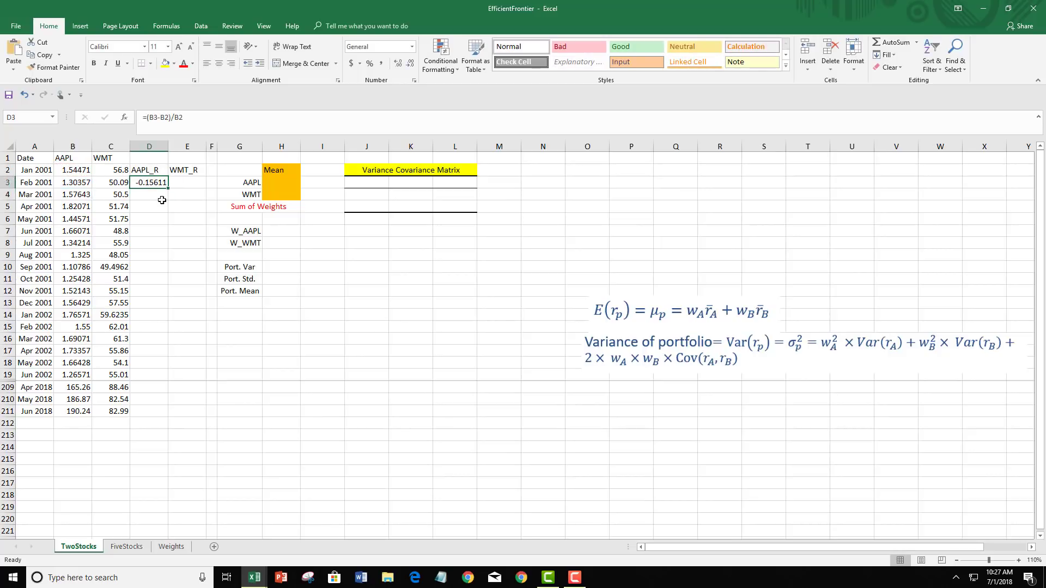
pyautogui.moveTo(168, 188); pyautogui.dragTo(207, 187)
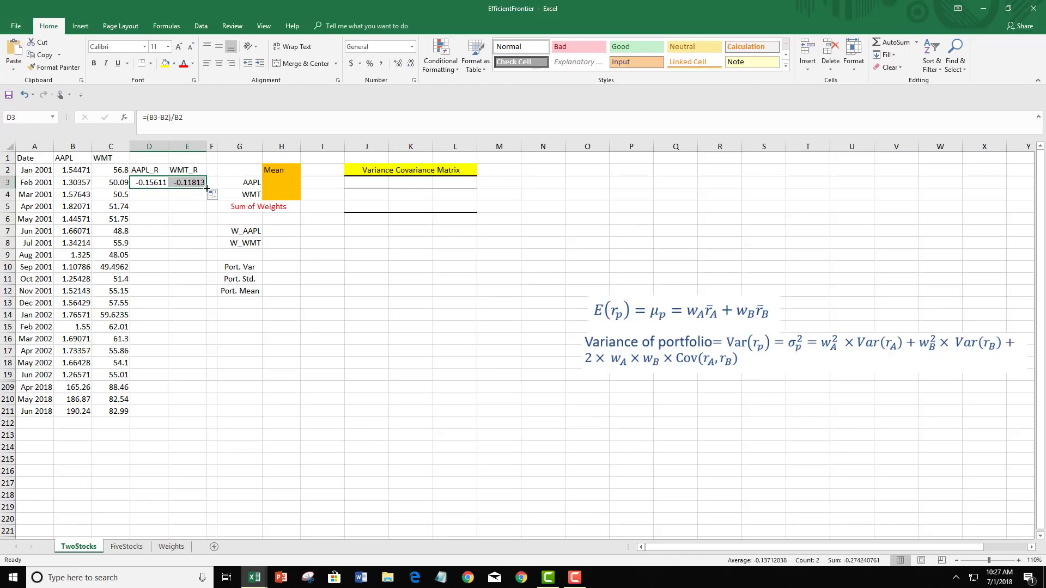
pyautogui.doubleClick(208, 188)
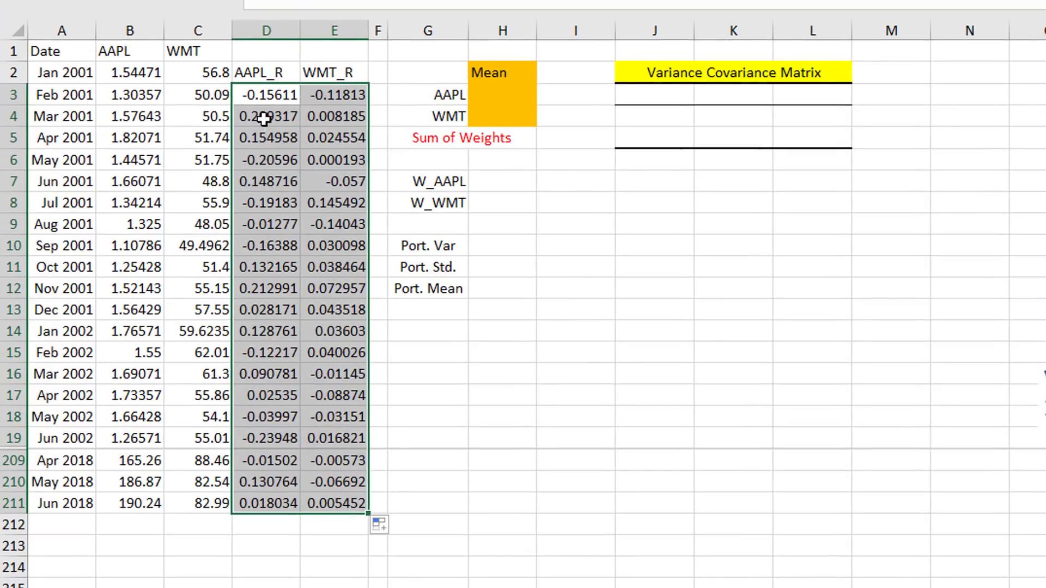
pyautogui.click(148, 194)
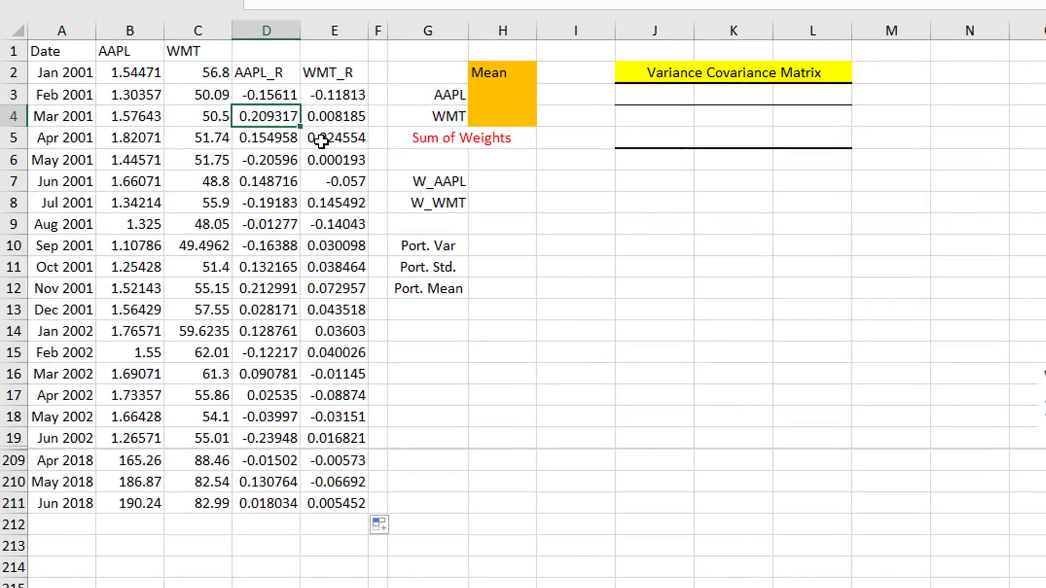
pyautogui.click(316, 272)
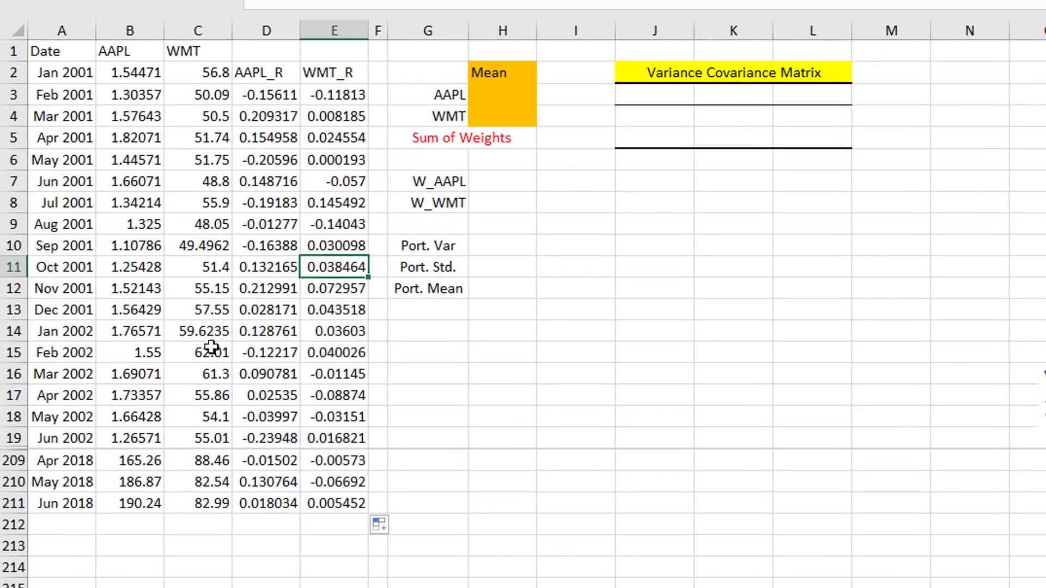
# Step: Calculate the AAPL mean return in H3 with =AVERAGE(D3:D211)
pyautogui.click(497, 94)
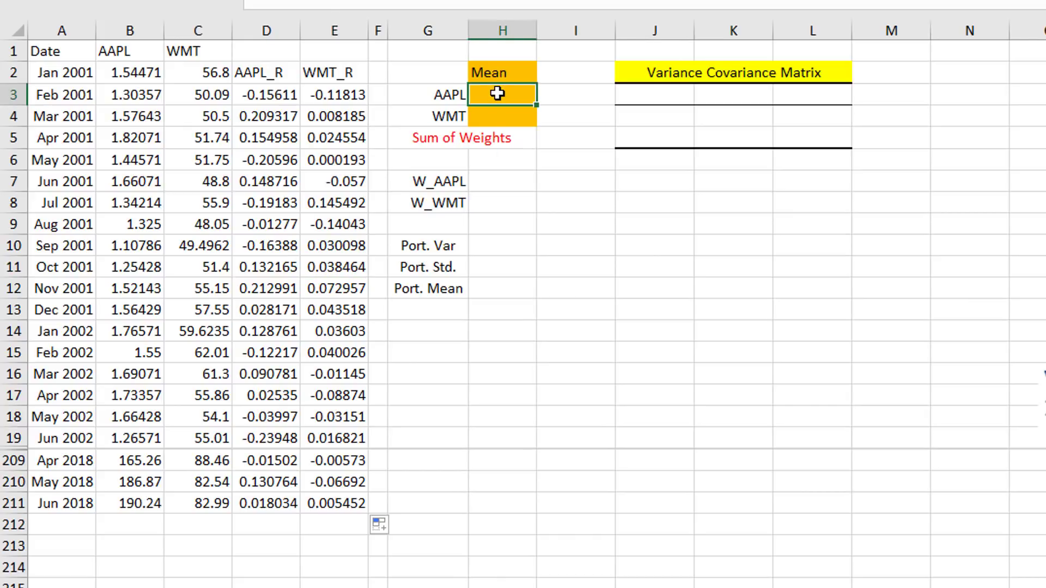
pyautogui.write('=av')
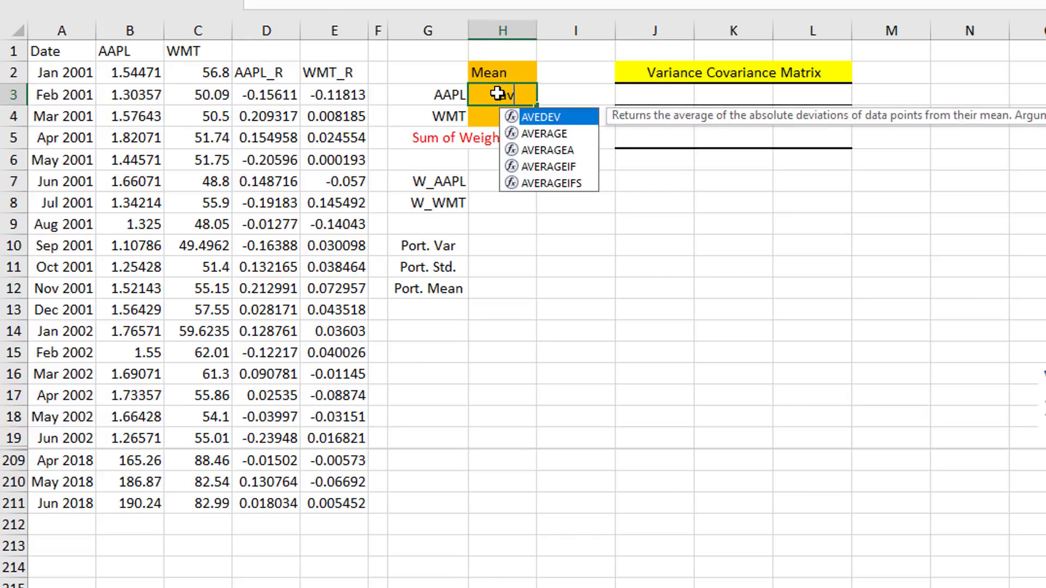
pyautogui.doubleClick(544, 134)
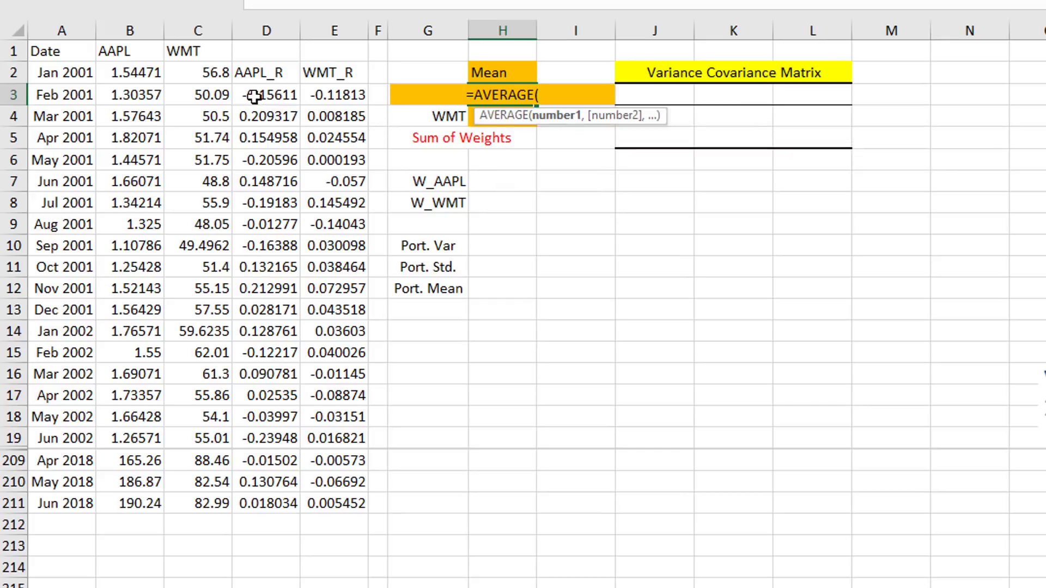
pyautogui.moveTo(262, 93); pyautogui.dragTo(269, 501)
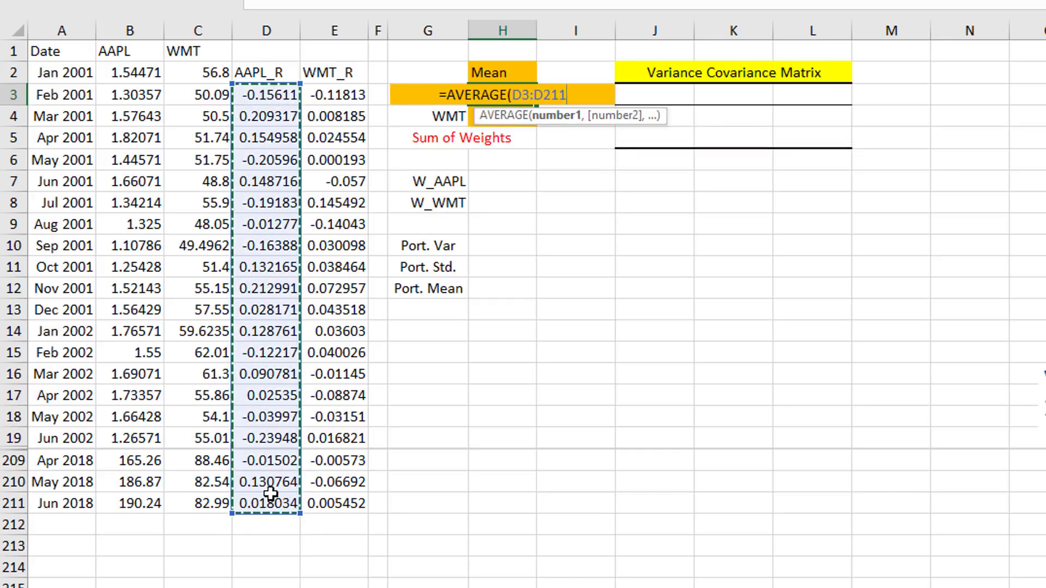
pyautogui.write(')')
pyautogui.press('Return')
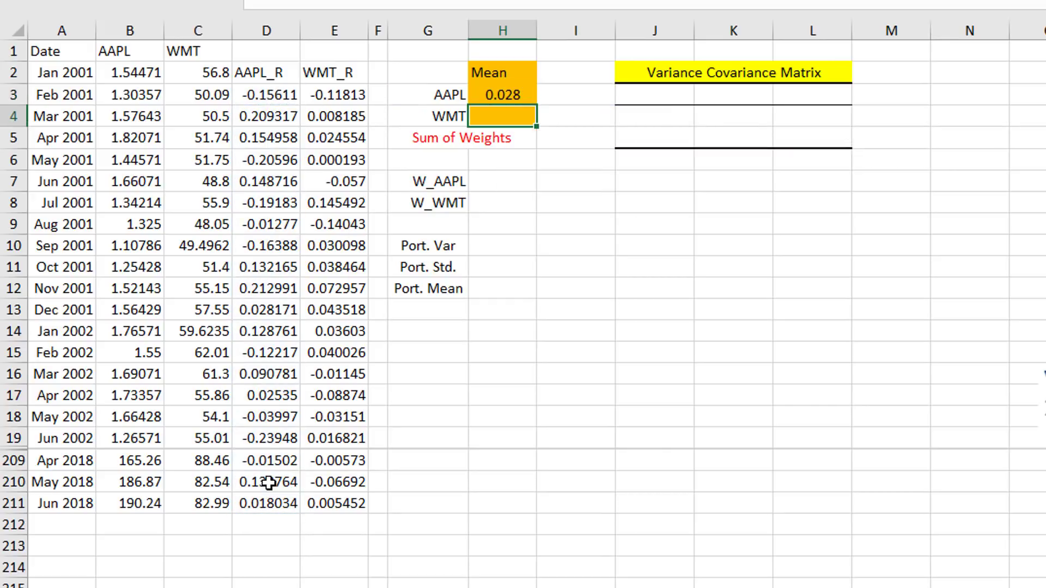
# Step: Calculate the WMT mean return in H4 with =AVERAGE(E3:E211)
pyautogui.write('=ave')
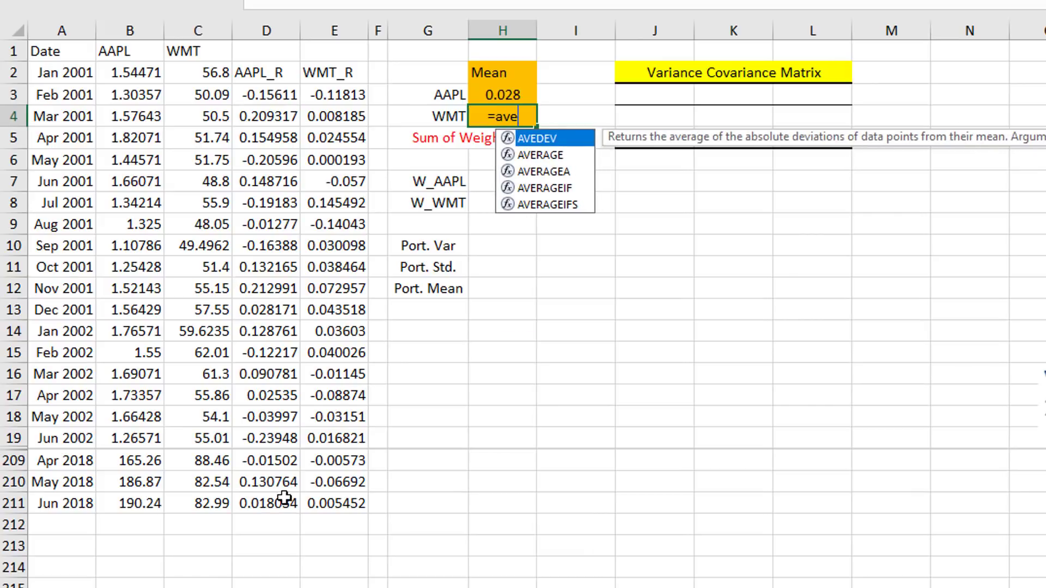
pyautogui.doubleClick(542, 157)
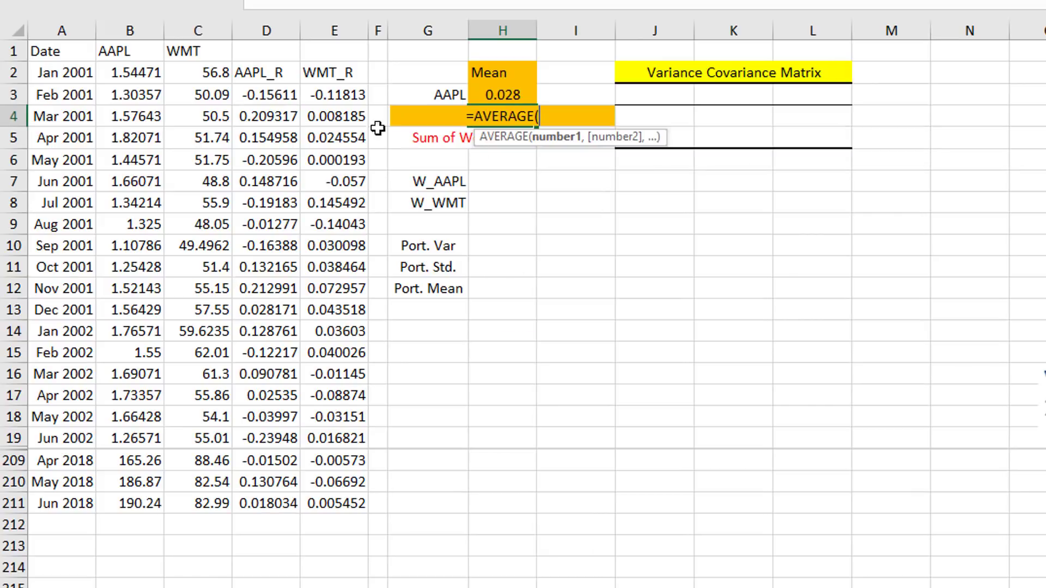
pyautogui.moveTo(335, 96); pyautogui.dragTo(334, 503)
pyautogui.write(')')
pyautogui.press('Return')
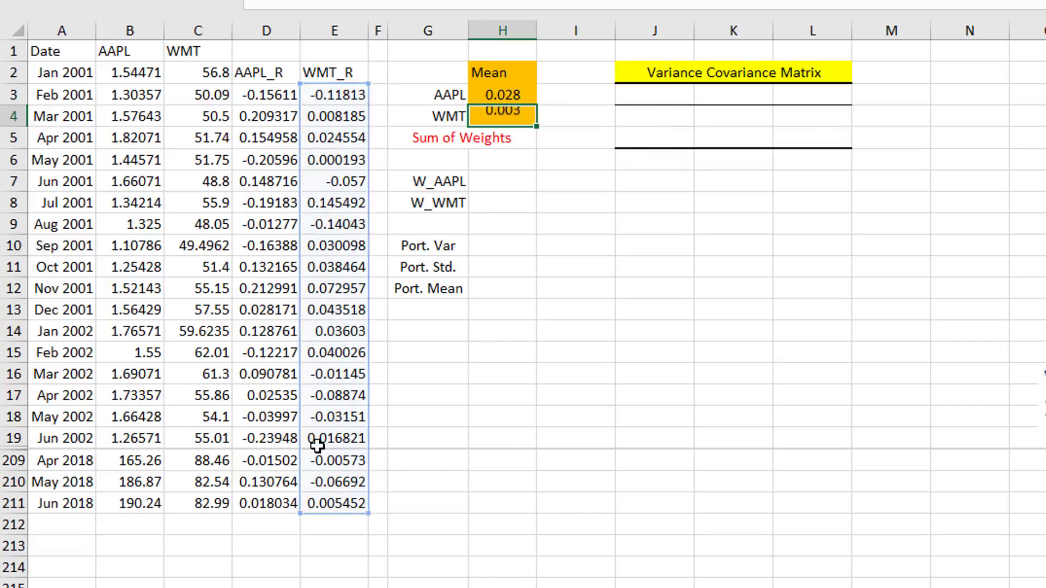
# Step: Review the two mean returns and the empty cells of the Variance Covariance Matrix block
pyautogui.click(512, 96)
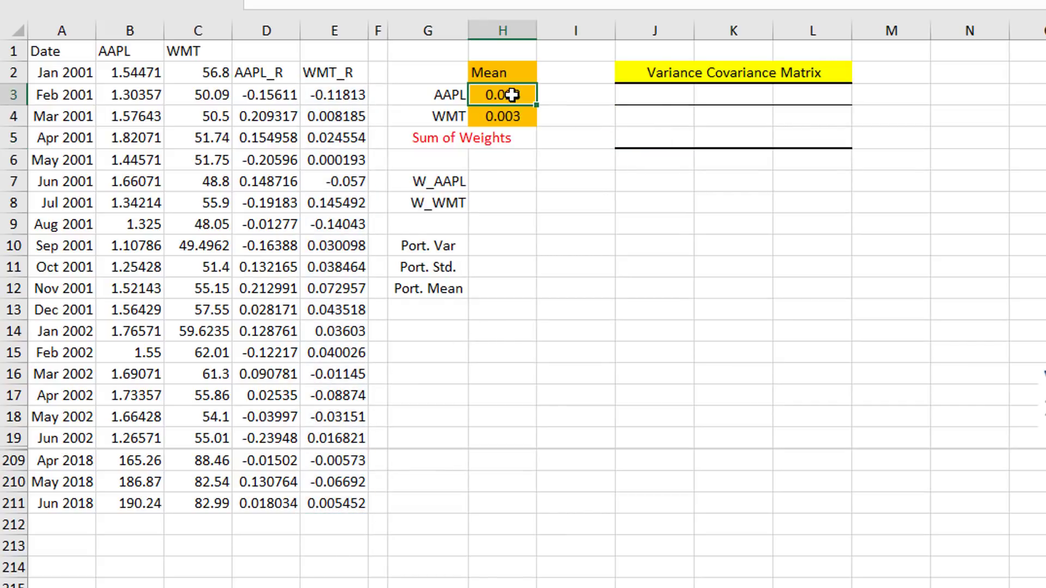
pyautogui.click(513, 120)
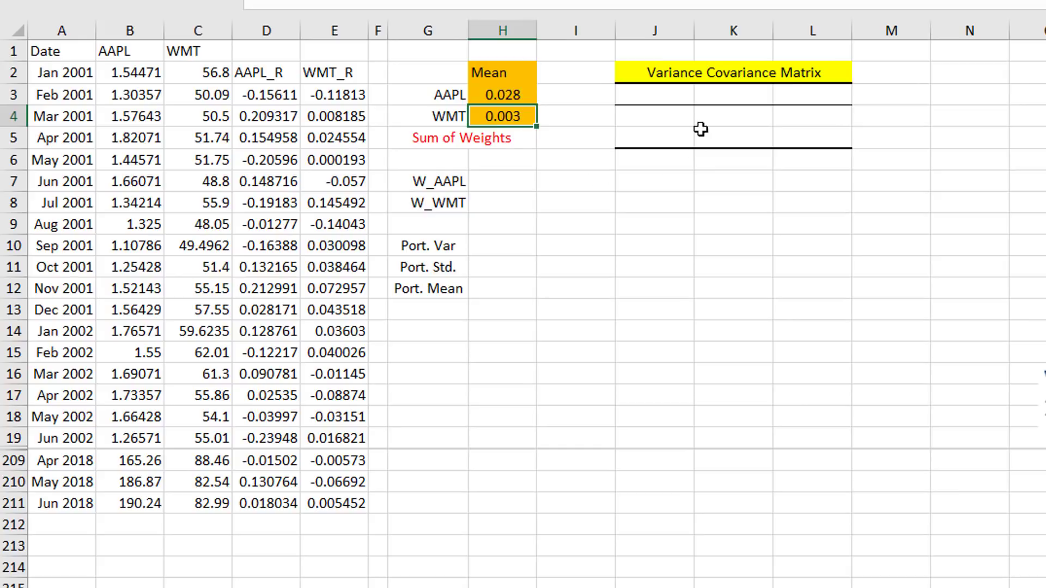
pyautogui.click(697, 77)
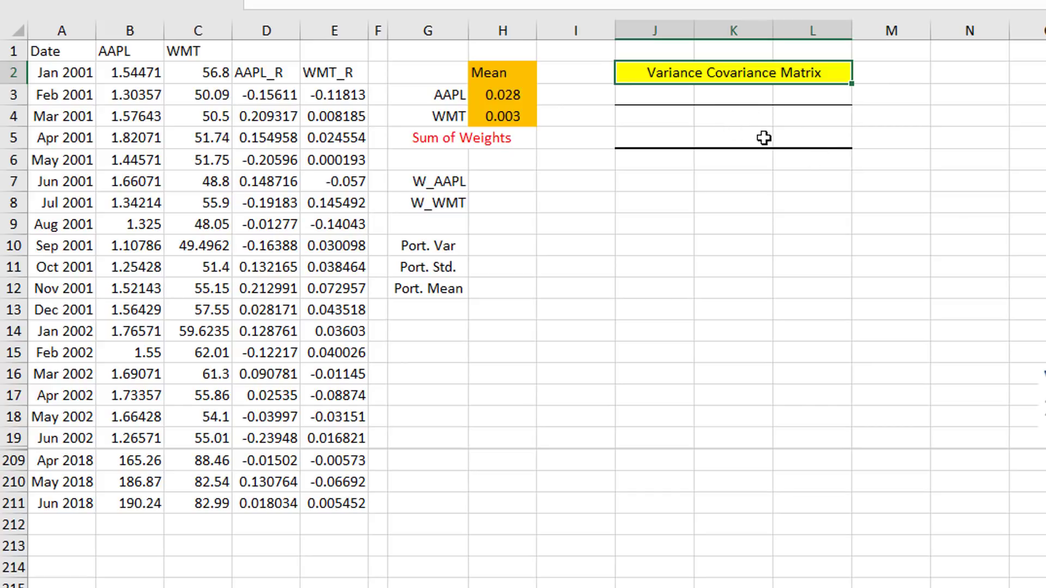
pyautogui.click(669, 118)
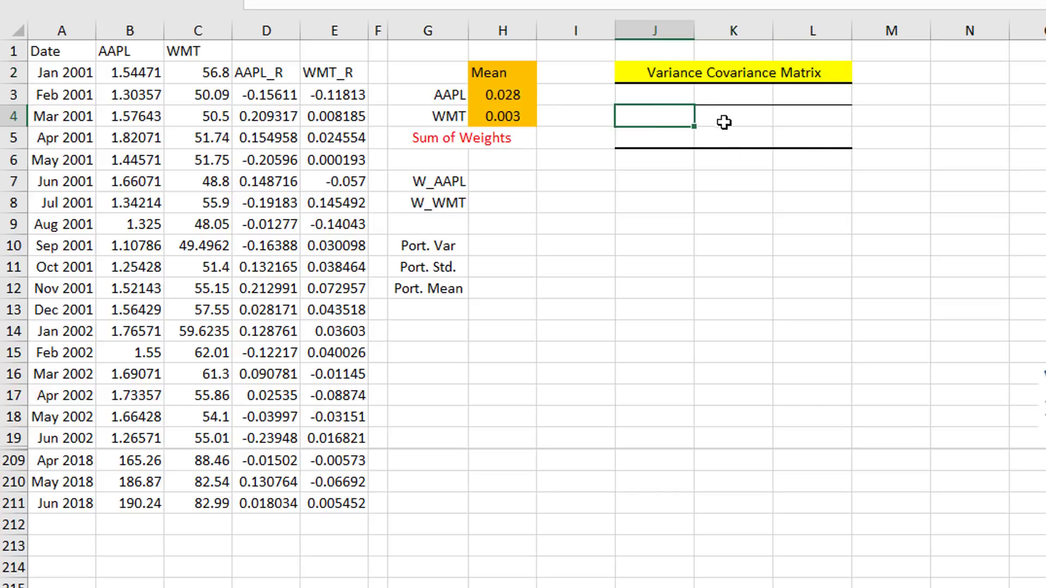
pyautogui.click(733, 116)
pyautogui.click(804, 121)
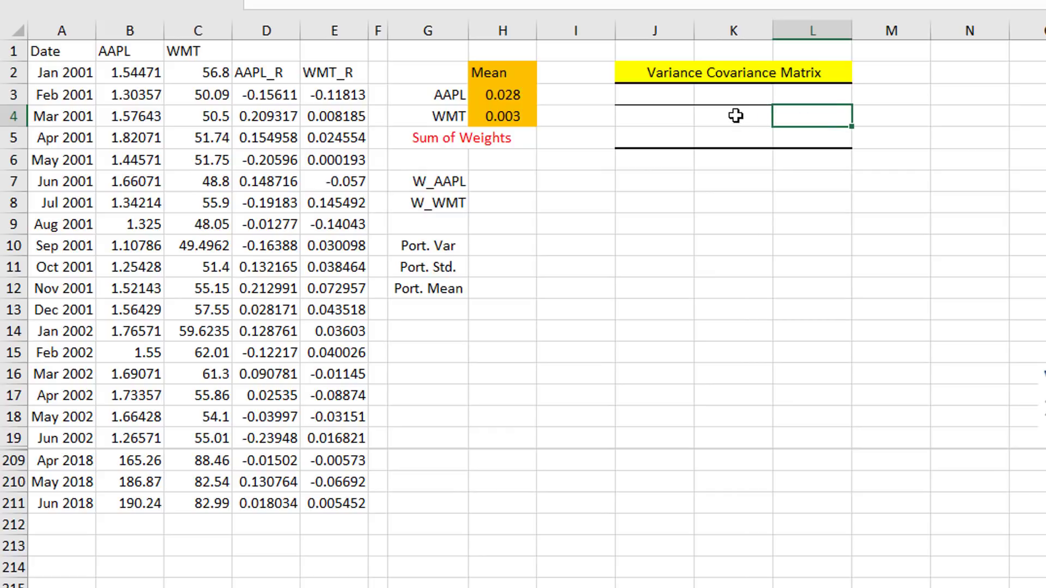
pyautogui.click(711, 119)
pyautogui.click(671, 120)
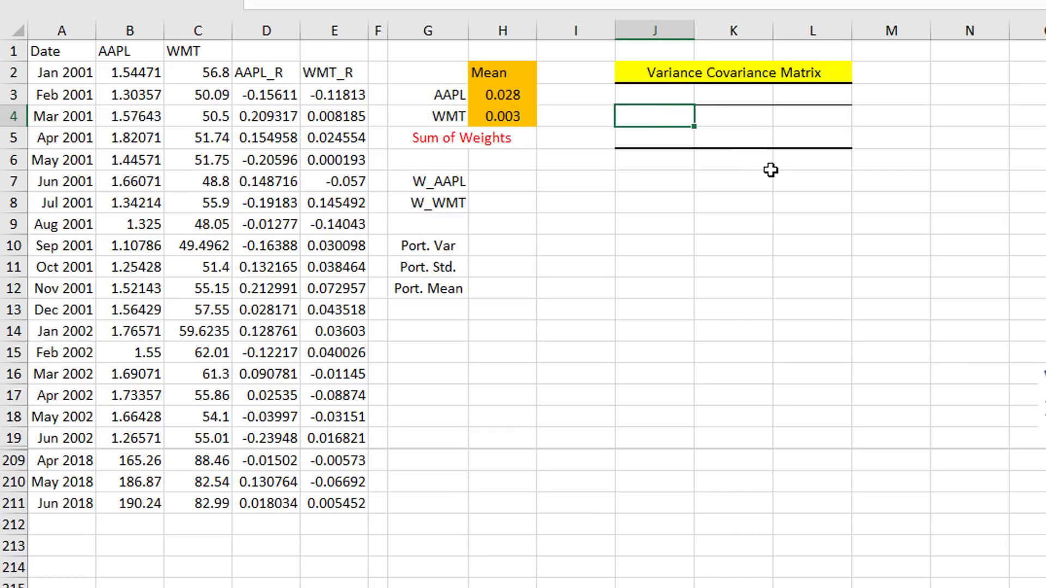
pyautogui.click(713, 119)
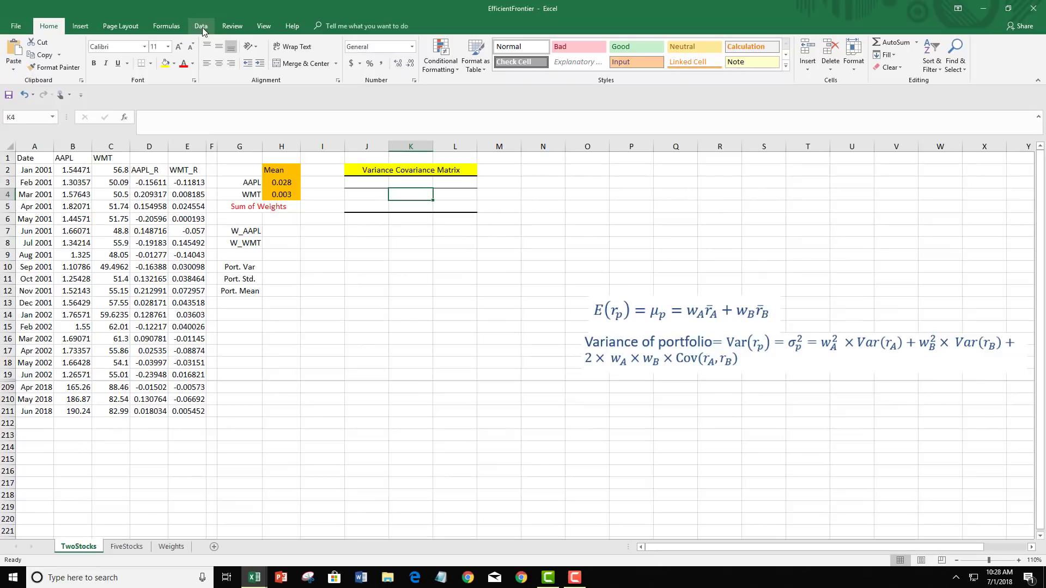
# Step: Set up a Covariance analysis of the returns in D2:E211, grouped by columns with labels in the first row
pyautogui.click(201, 26)
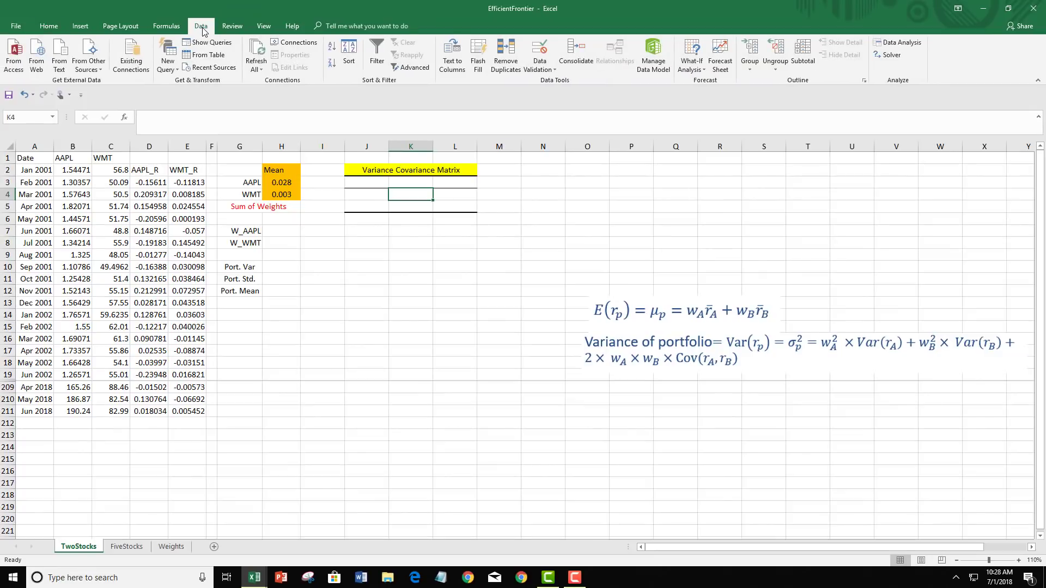
pyautogui.click(900, 43)
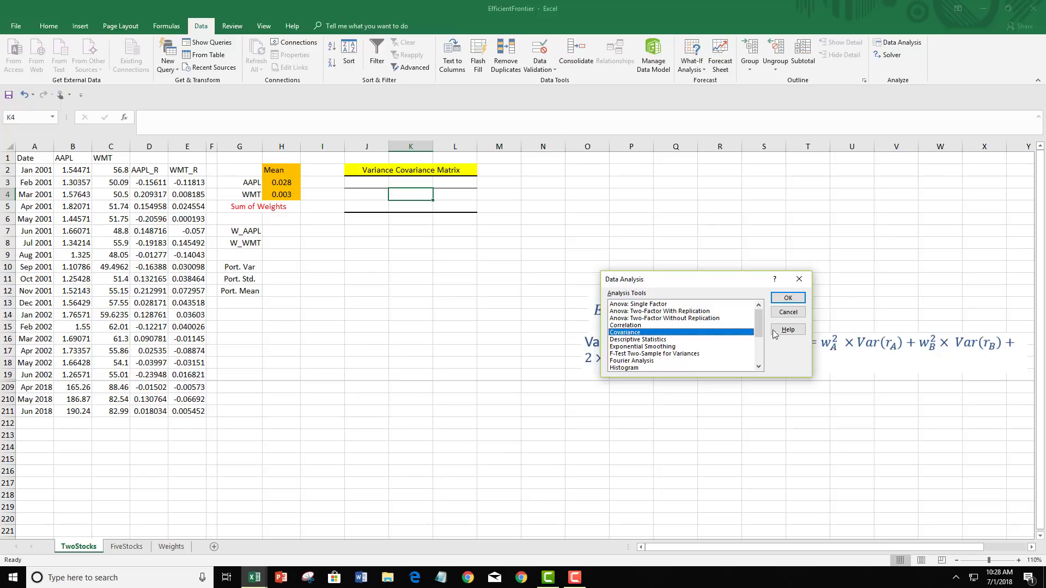
pyautogui.click(788, 298)
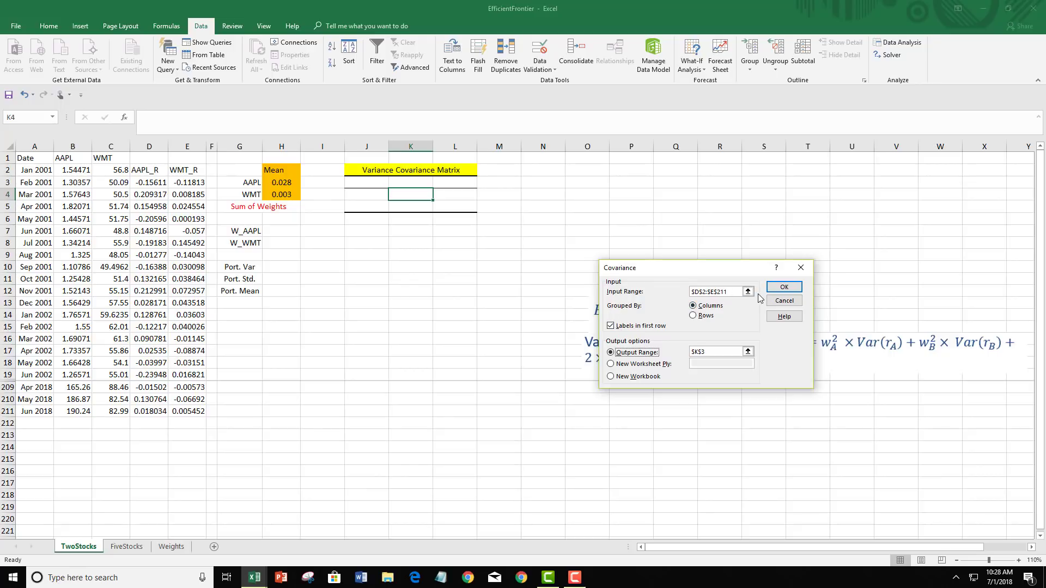
pyautogui.click(748, 292)
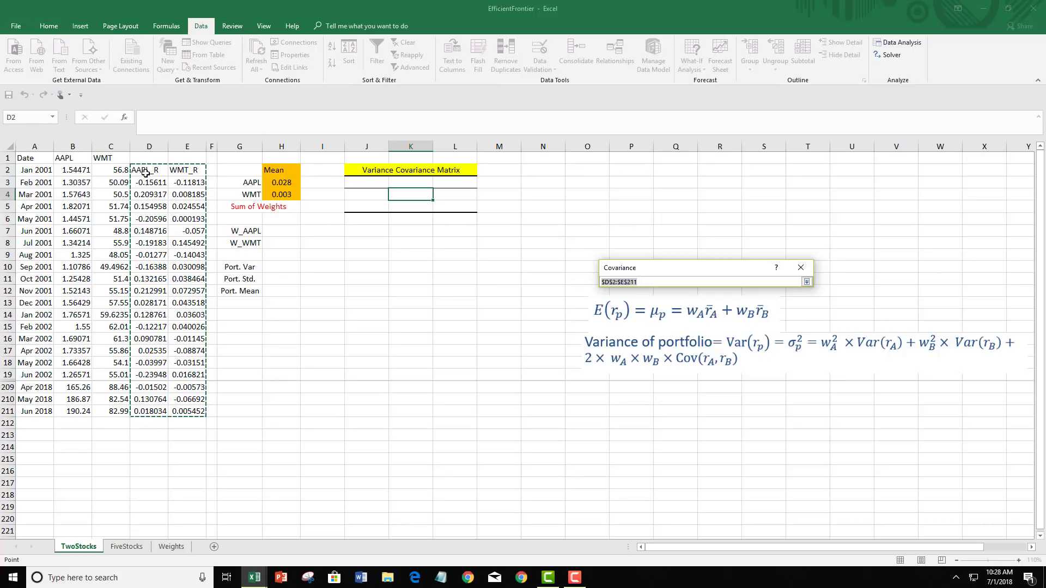
pyautogui.moveTo(146, 172); pyautogui.dragTo(174, 411)
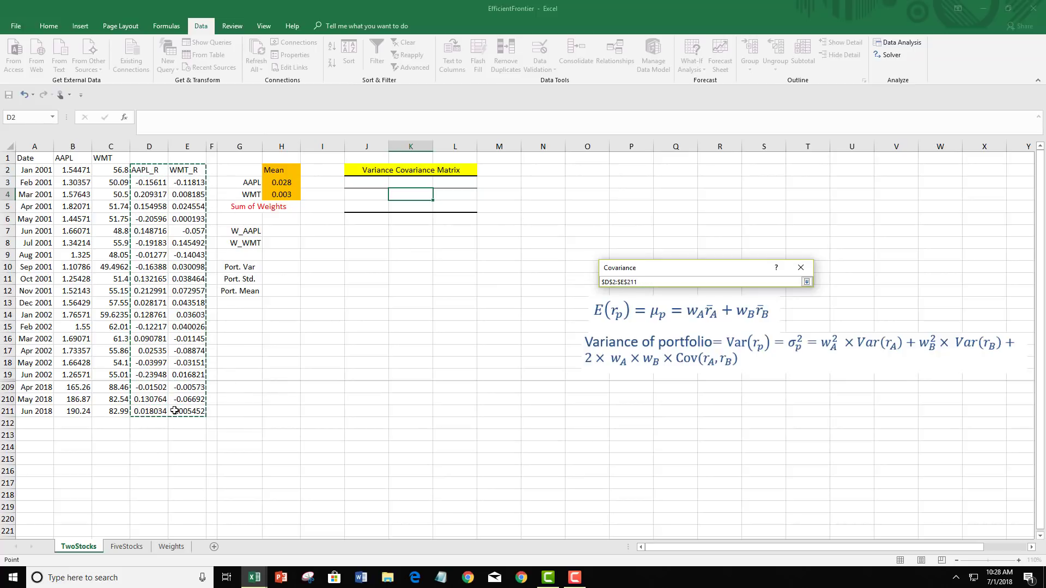
pyautogui.click(806, 281)
pyautogui.click(611, 327)
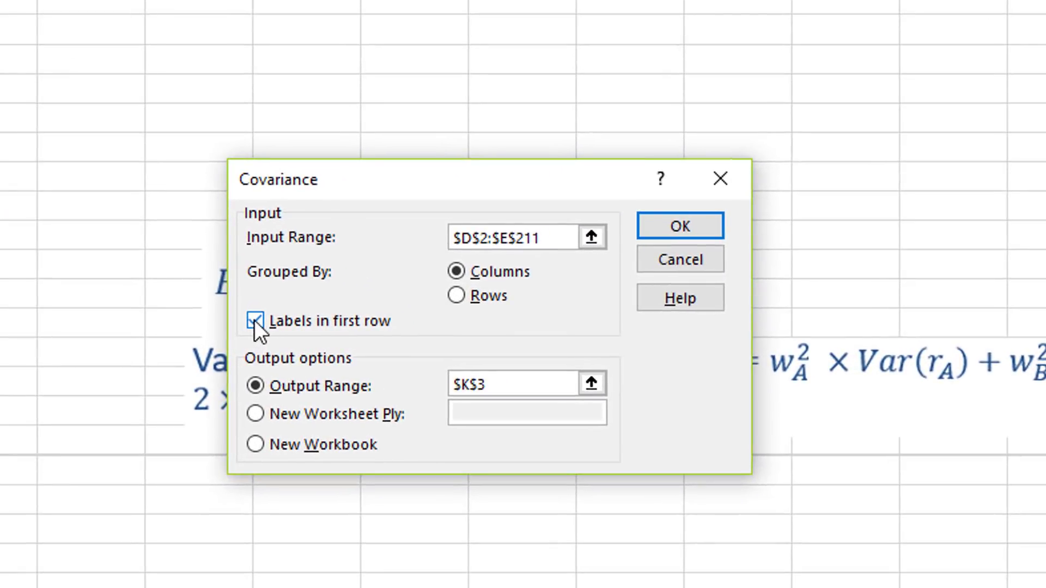
pyautogui.click(255, 320)
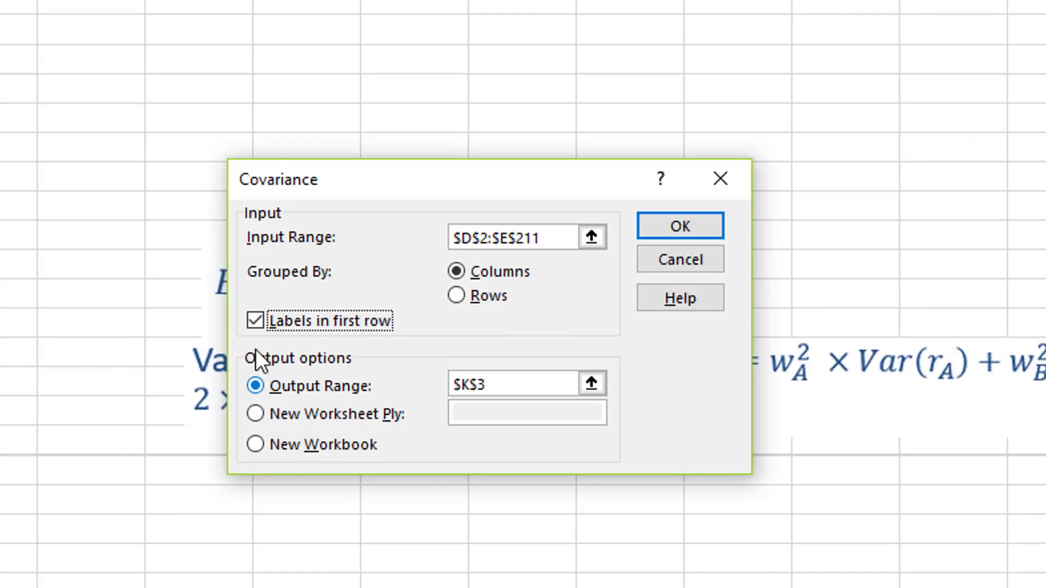
# Step: Set the covariance output range to J3 and run the analysis to fill the Variance Covariance Matrix block
pyautogui.click(591, 385)
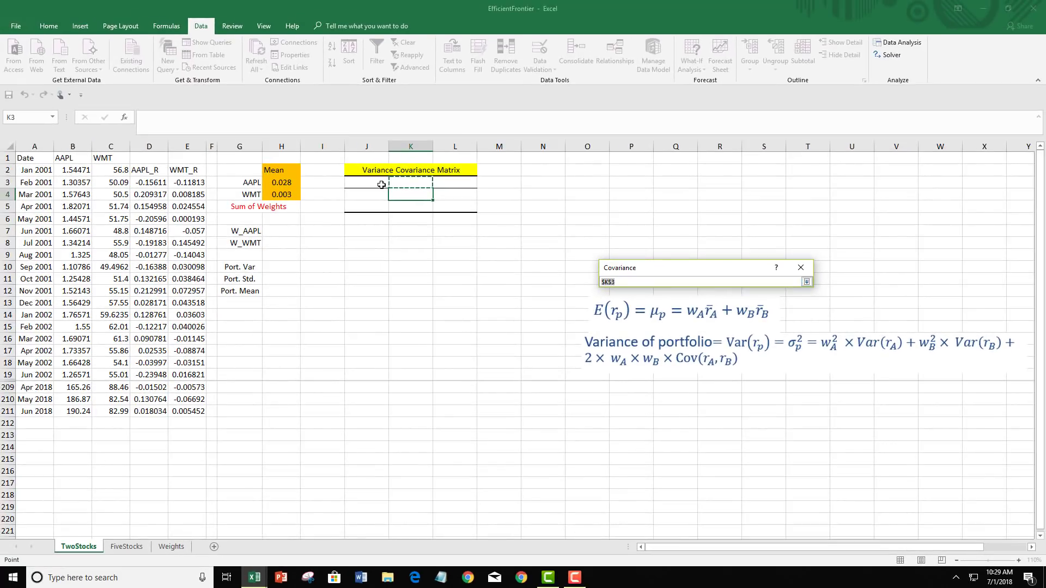
pyautogui.click(382, 185)
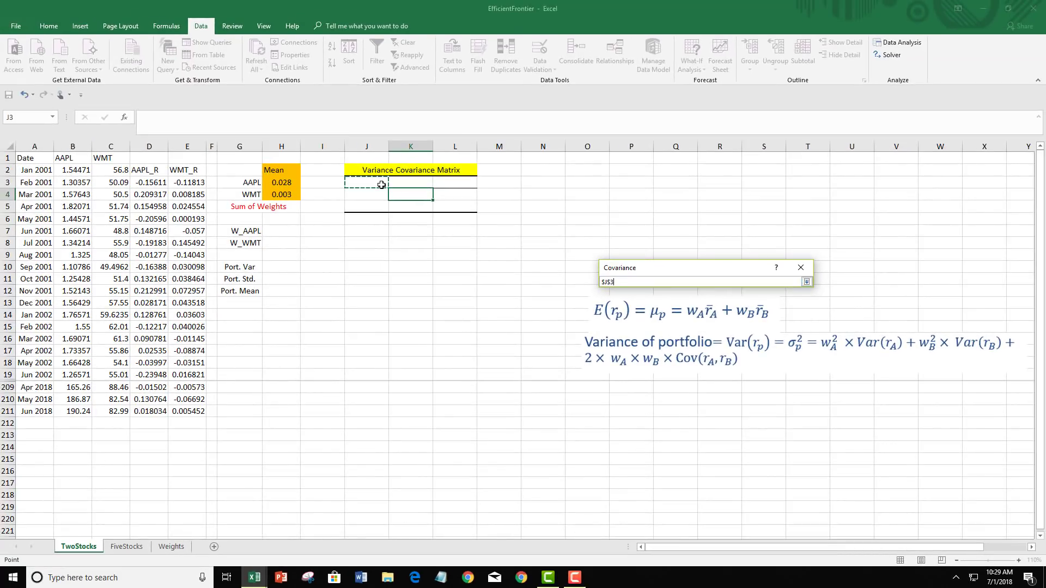
pyautogui.click(806, 282)
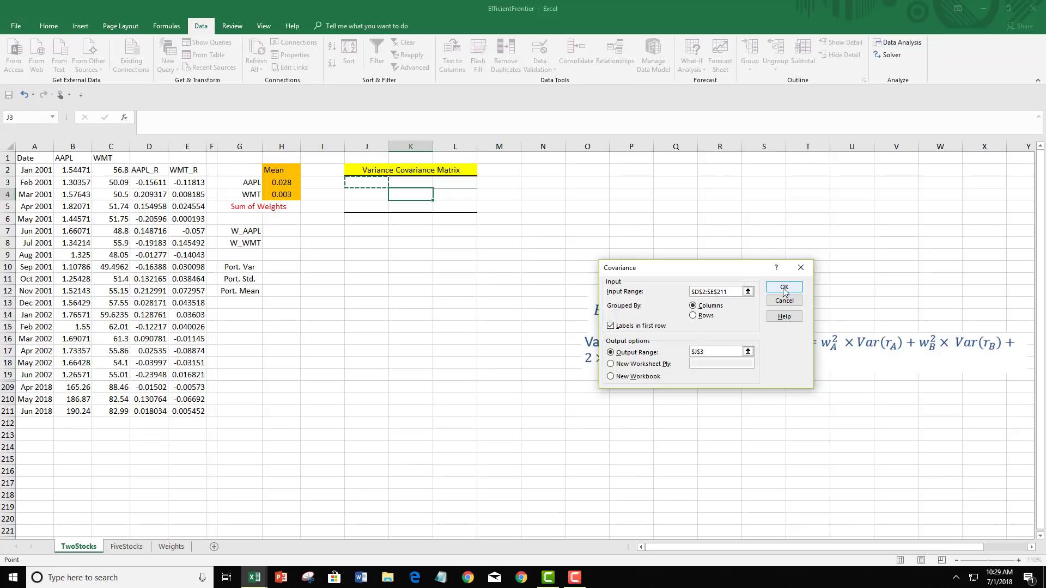
pyautogui.click(785, 288)
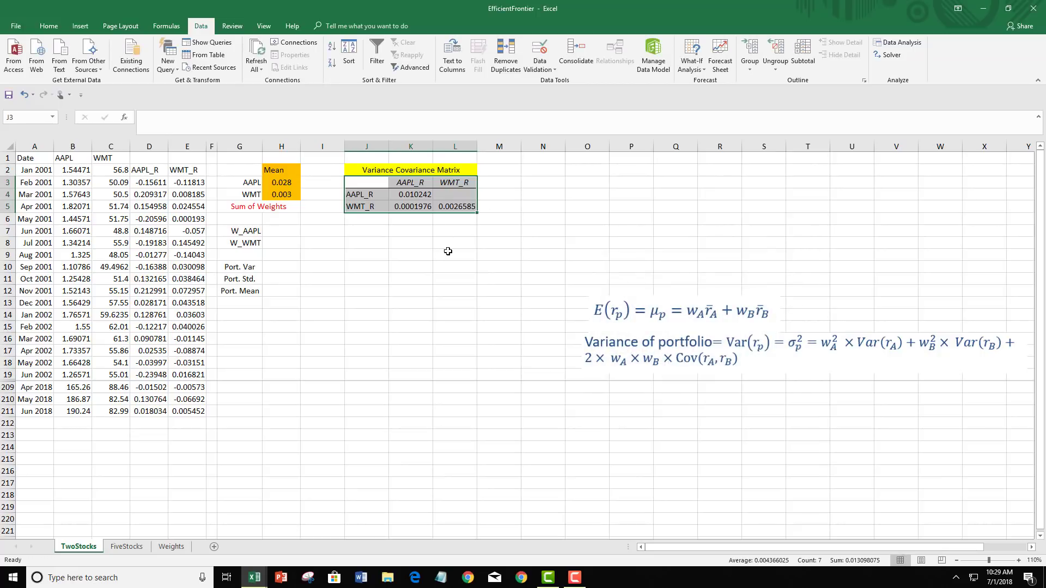
# Step: Examine the AAPL and WMT variances on the matrix diagonal and the covariance cell below it
pyautogui.click(418, 194)
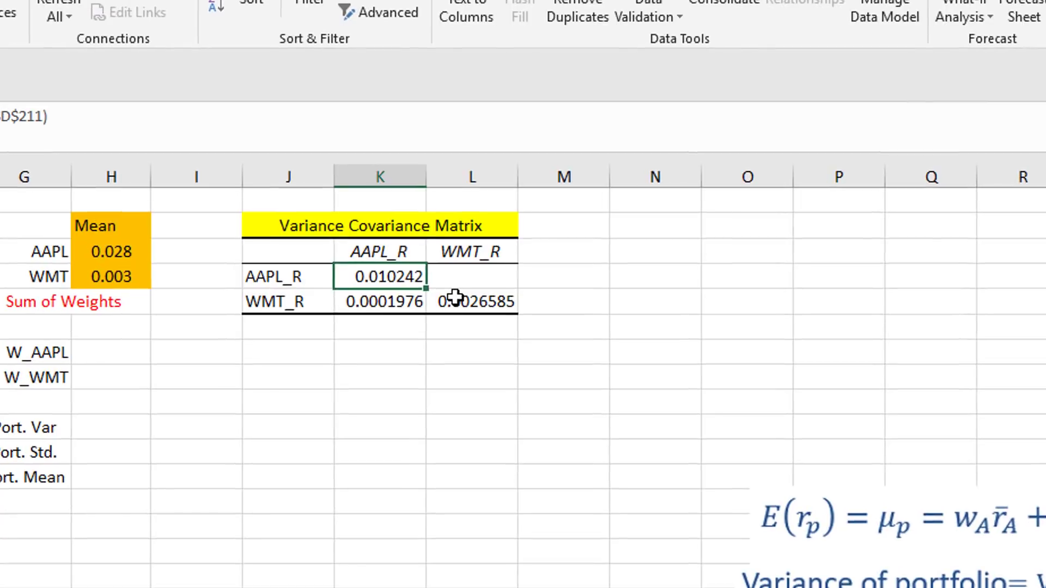
pyautogui.click(446, 205)
pyautogui.click(386, 294)
pyautogui.click(388, 275)
pyautogui.click(387, 253)
pyautogui.click(289, 277)
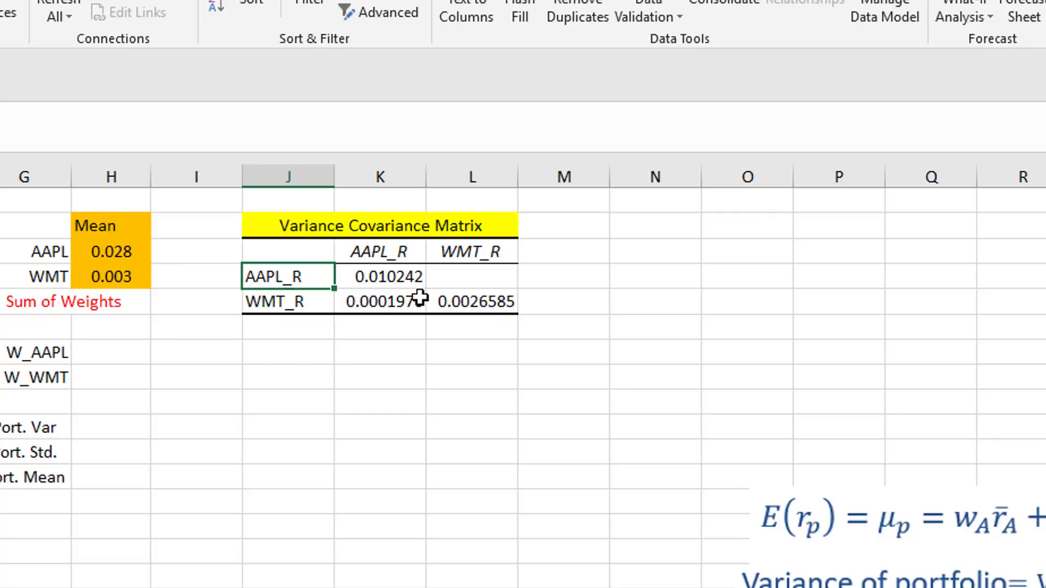
pyautogui.click(384, 281)
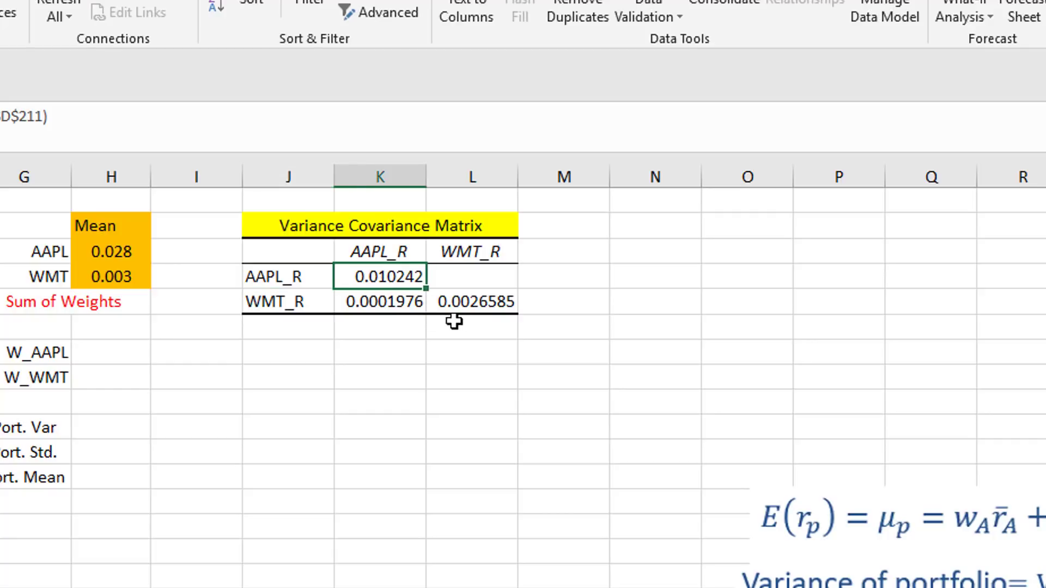
pyautogui.click(473, 303)
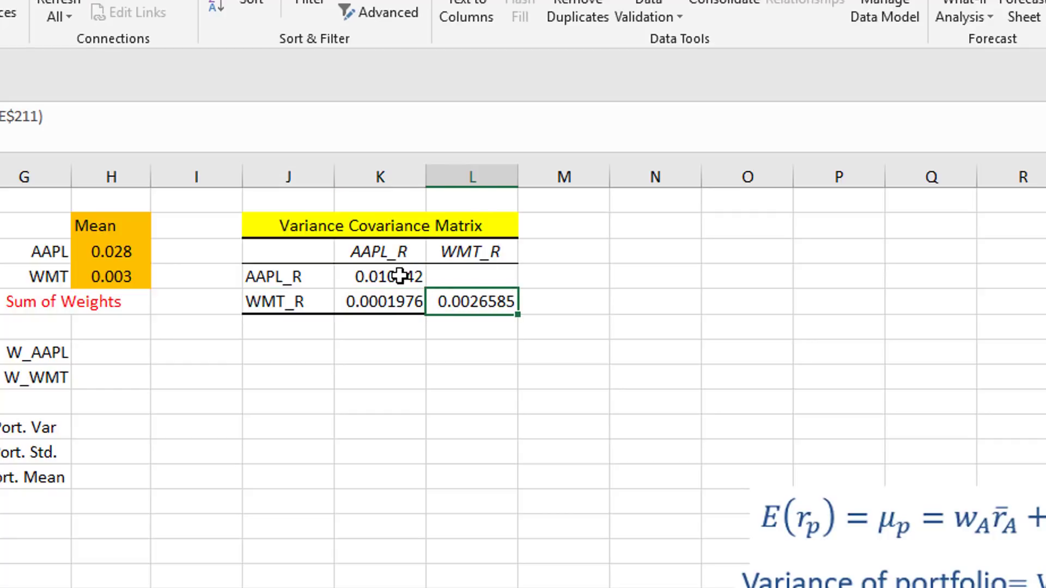
pyautogui.moveTo(401, 274); pyautogui.dragTo(472, 301)
pyautogui.click(384, 301)
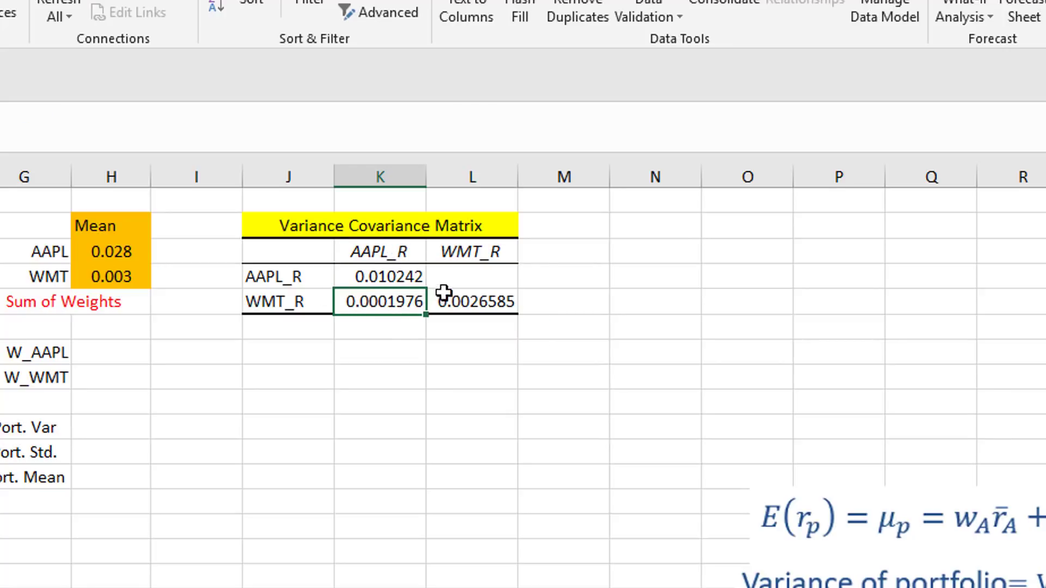
# Step: Fill the empty upper covariance cell L4 with =K5 and check the completed matrix
pyautogui.click(454, 276)
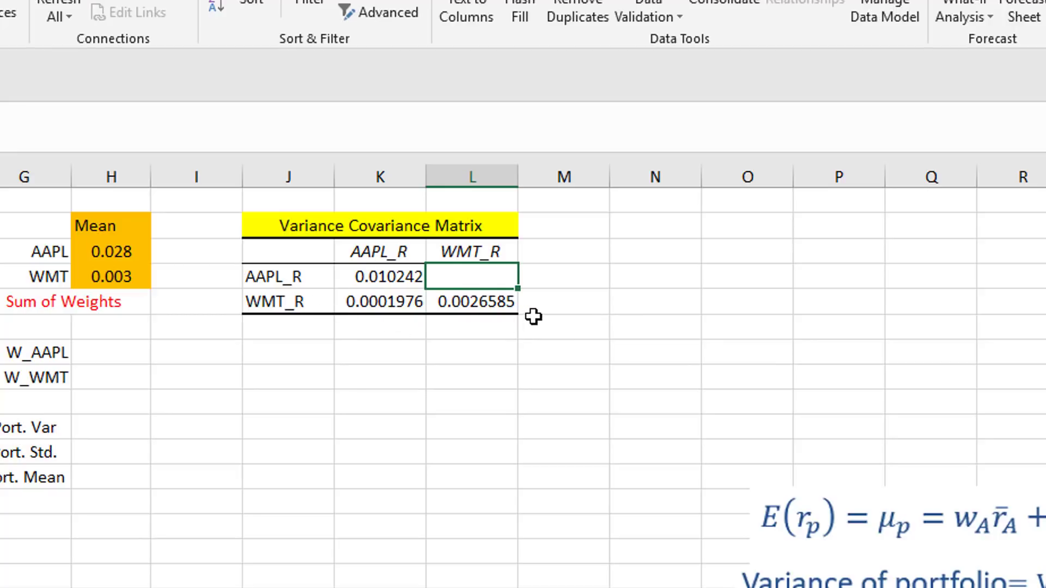
pyautogui.write('=')
pyautogui.click(394, 303)
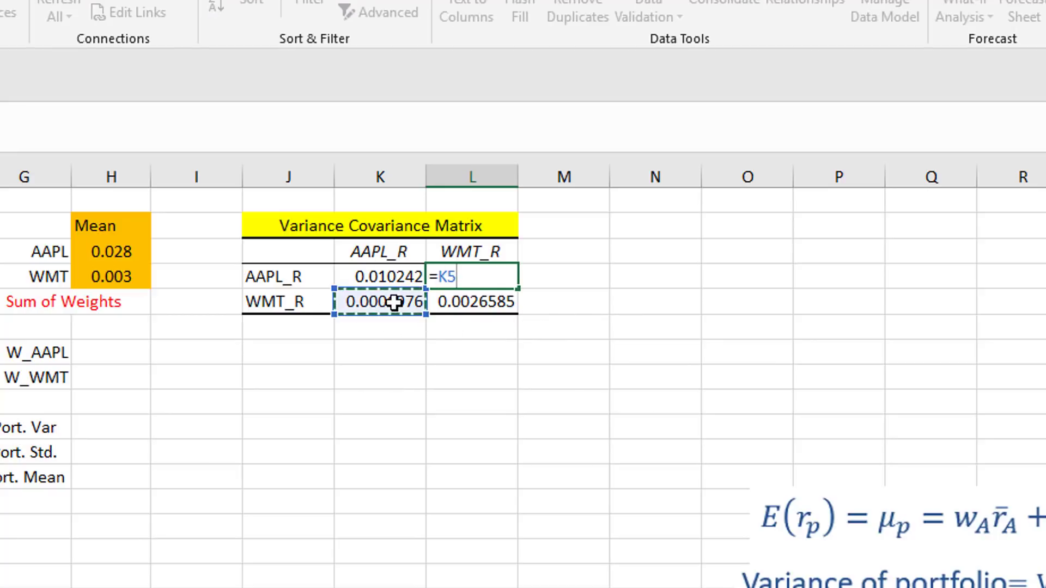
pyautogui.press('Return')
pyautogui.moveTo(404, 276)
pyautogui.mouseDown()
pyautogui.moveTo(439, 310)
pyautogui.moveTo(467, 311)
pyautogui.moveTo(414, 275)
pyautogui.mouseUp()
pyautogui.click(486, 297)
pyautogui.click(460, 278)
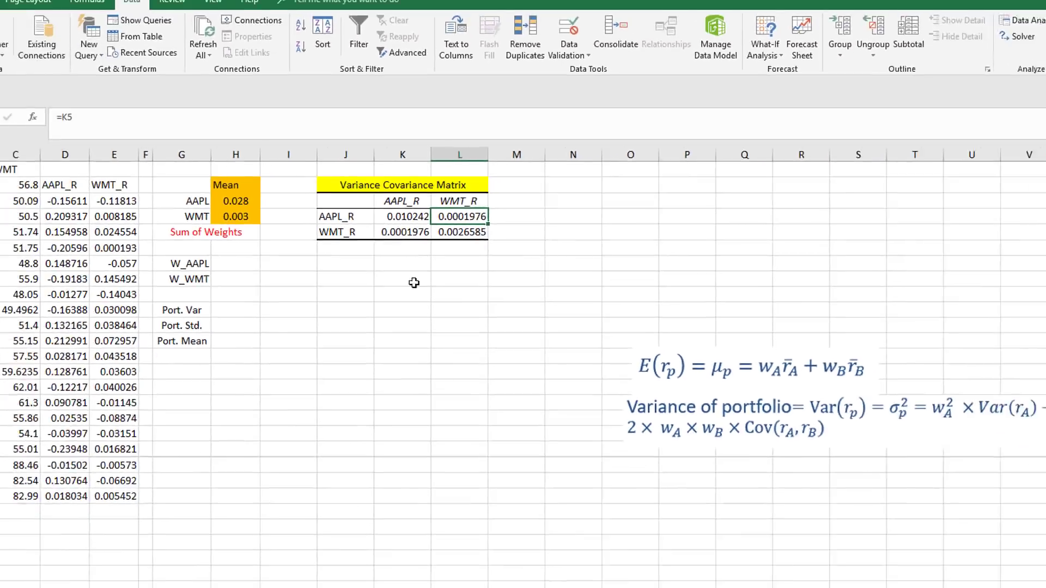
pyautogui.click(437, 570)
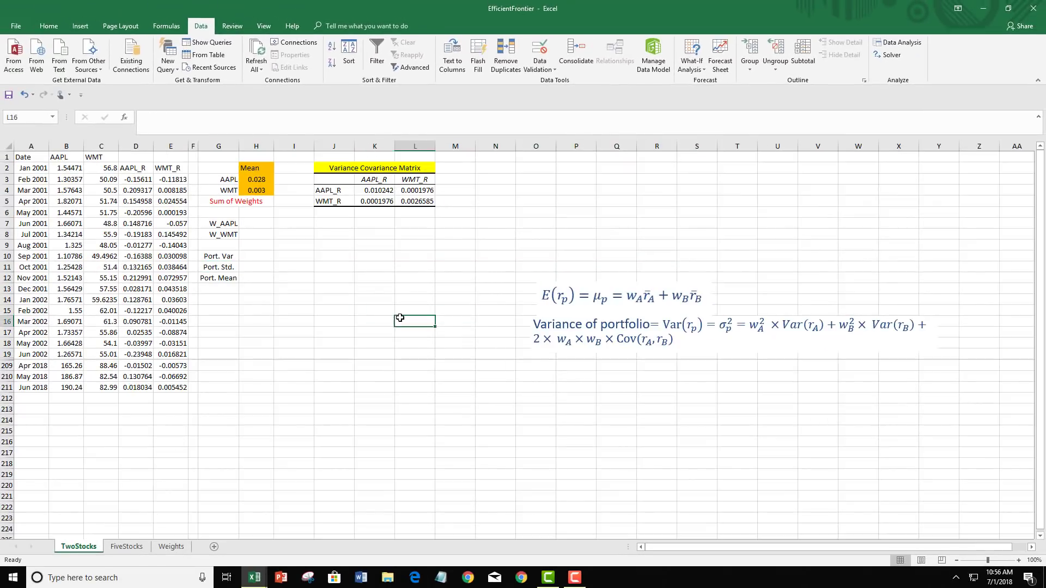
pyautogui.click(243, 311)
pyautogui.moveTo(218, 277); pyautogui.dragTo(789, 276)
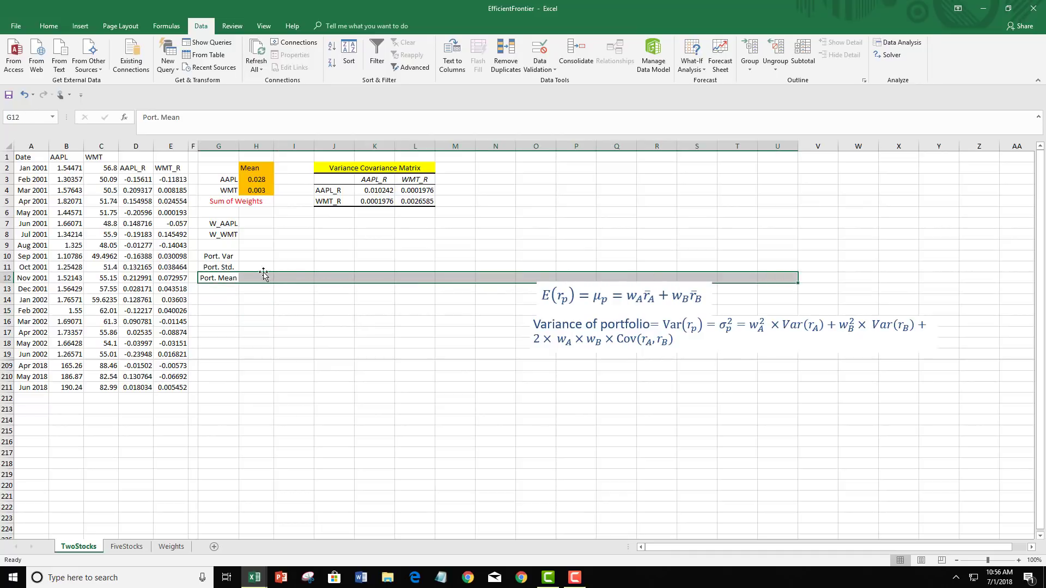
pyautogui.moveTo(218, 267); pyautogui.dragTo(695, 269)
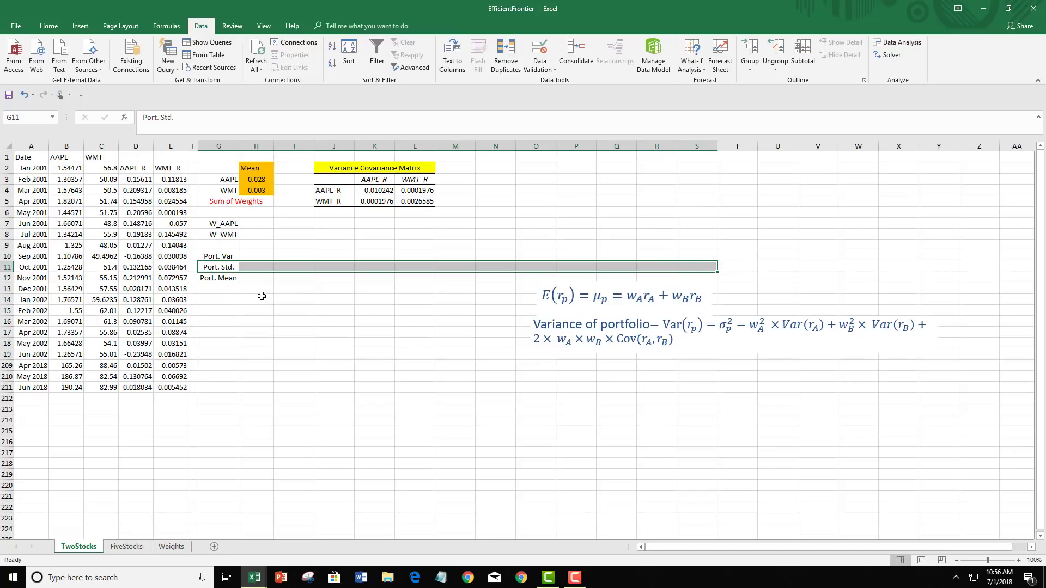
# Step: Enter an AAPL portfolio weight of -25% in H7
pyautogui.click(263, 225)
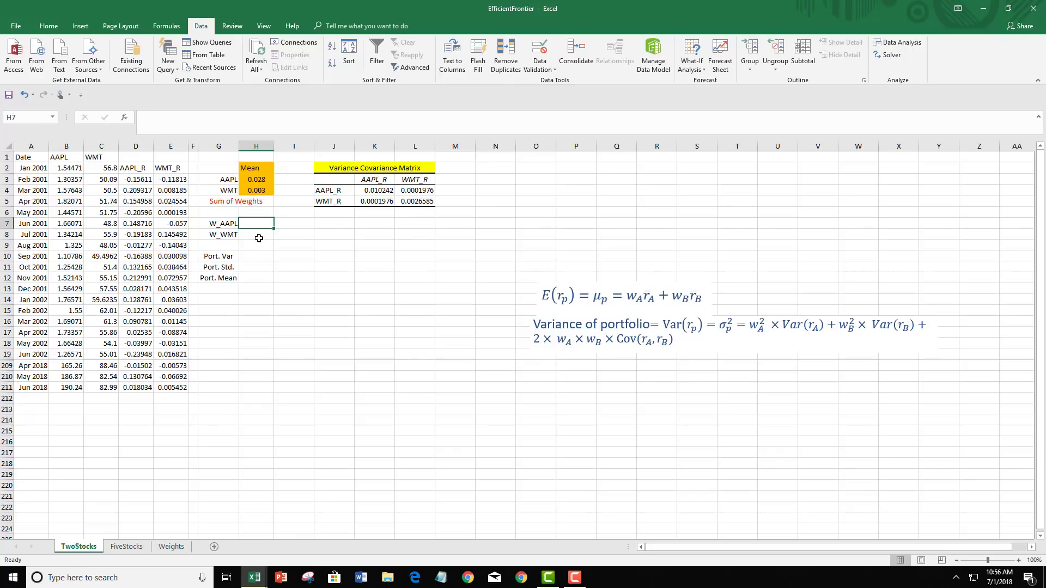
pyautogui.write('-25')
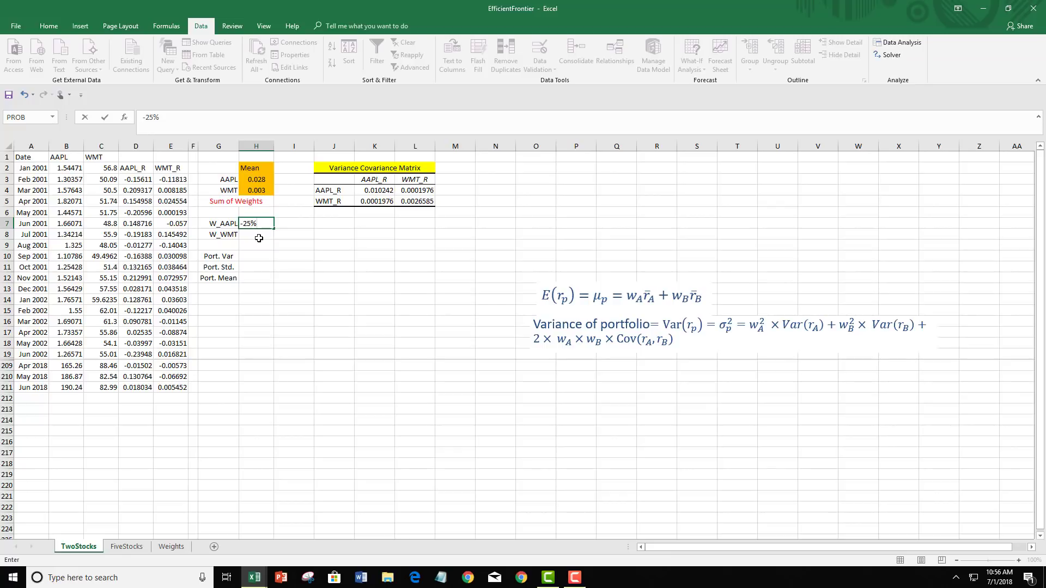
pyautogui.press('Return')
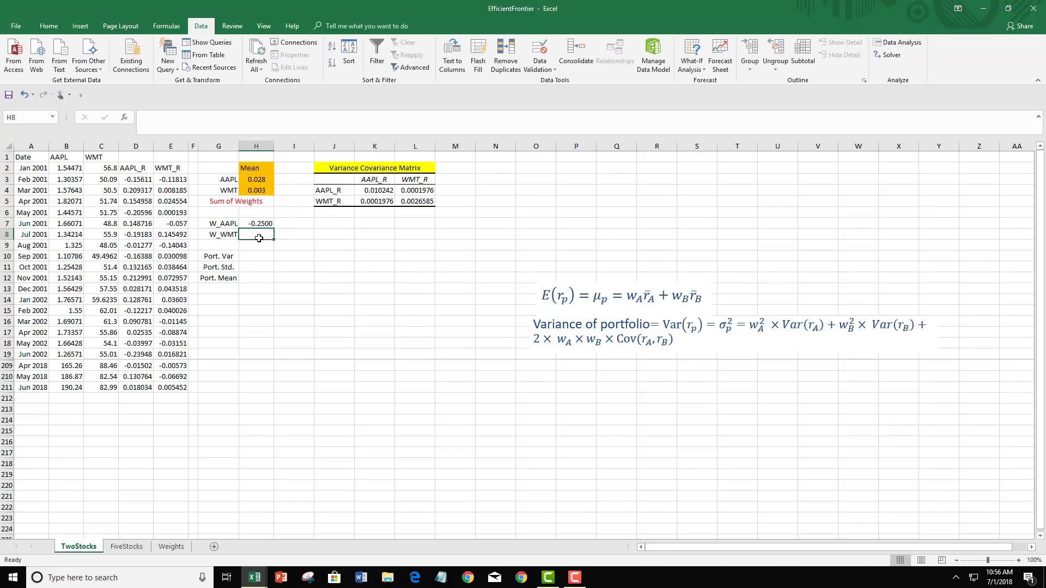
# Step: Calculate the WMT weight in H8 with =1-H7 and check the sum of both weights
pyautogui.write('=')
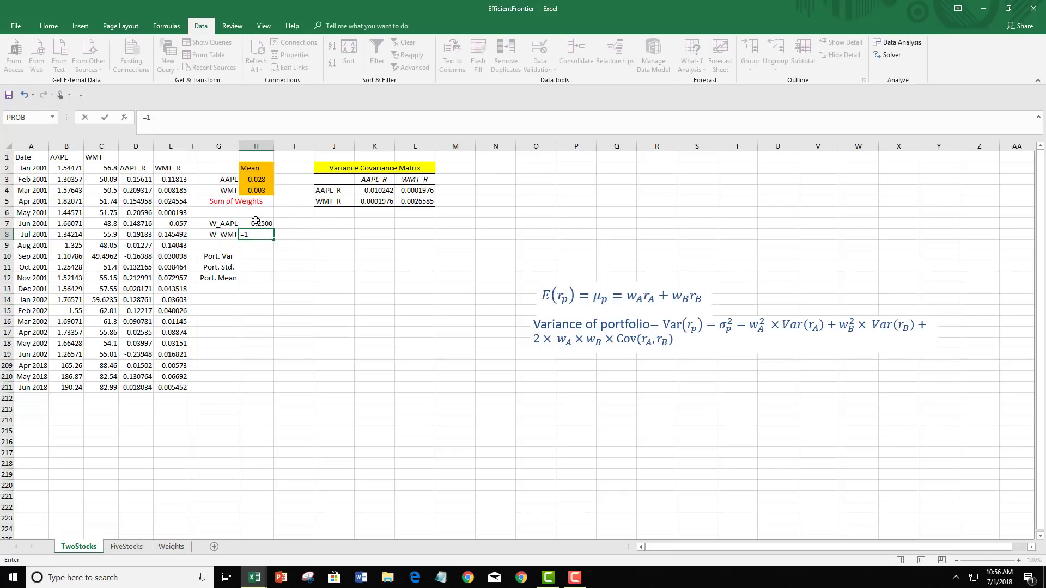
pyautogui.write('1-')
pyautogui.click(255, 224)
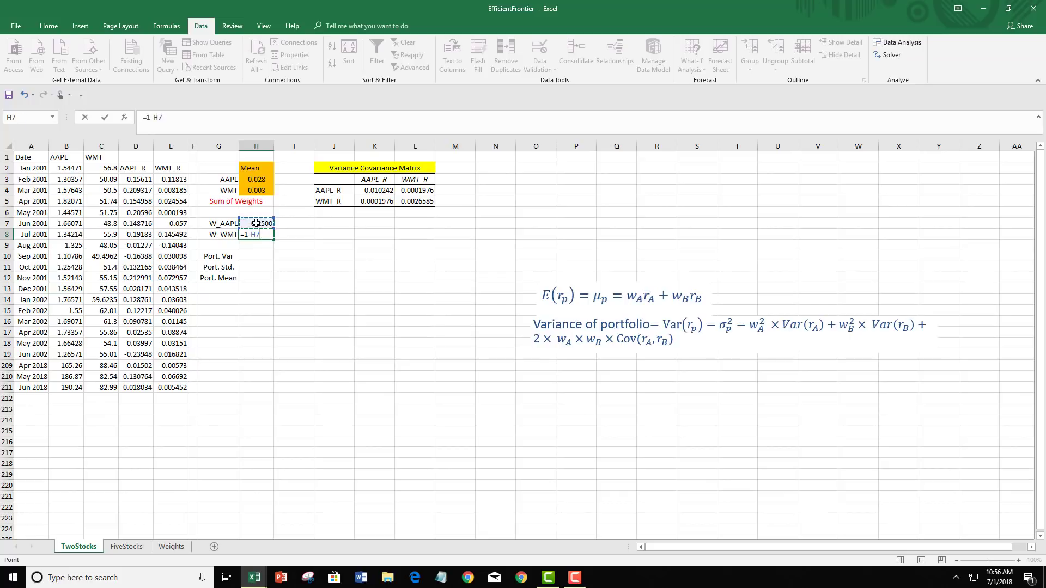
pyautogui.press('Return')
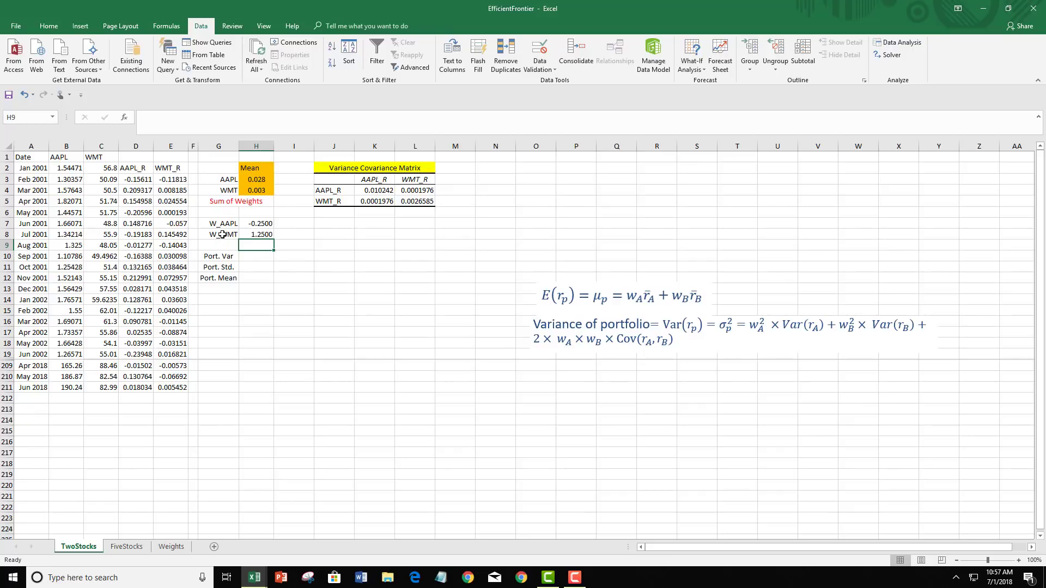
pyautogui.moveTo(251, 225); pyautogui.dragTo(254, 235)
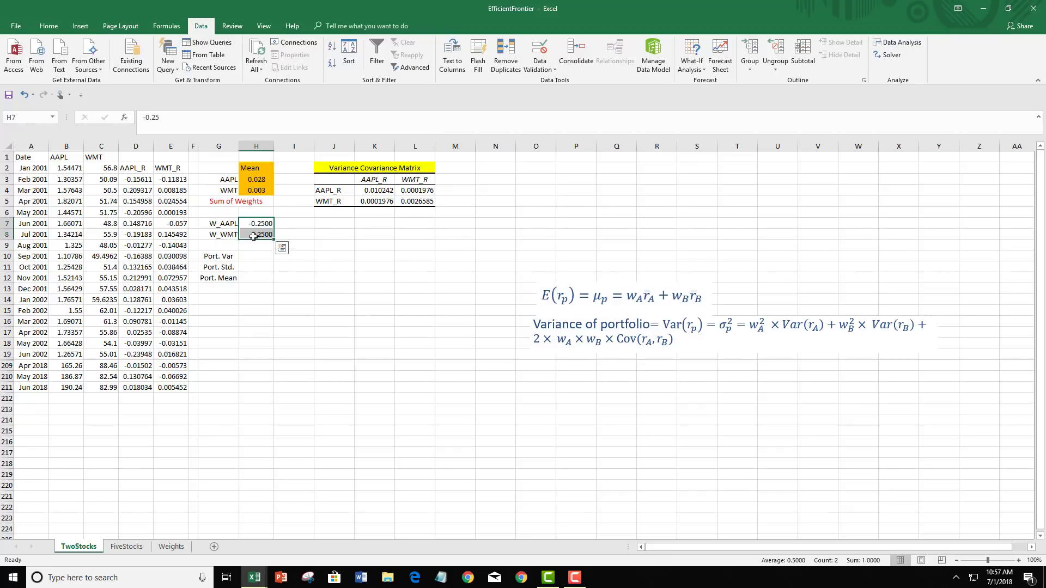
# Step: Calculate the portfolio variance in H10 with =H7^2*K4+H8^2*L5+2*H7*H8*K5
pyautogui.click(256, 259)
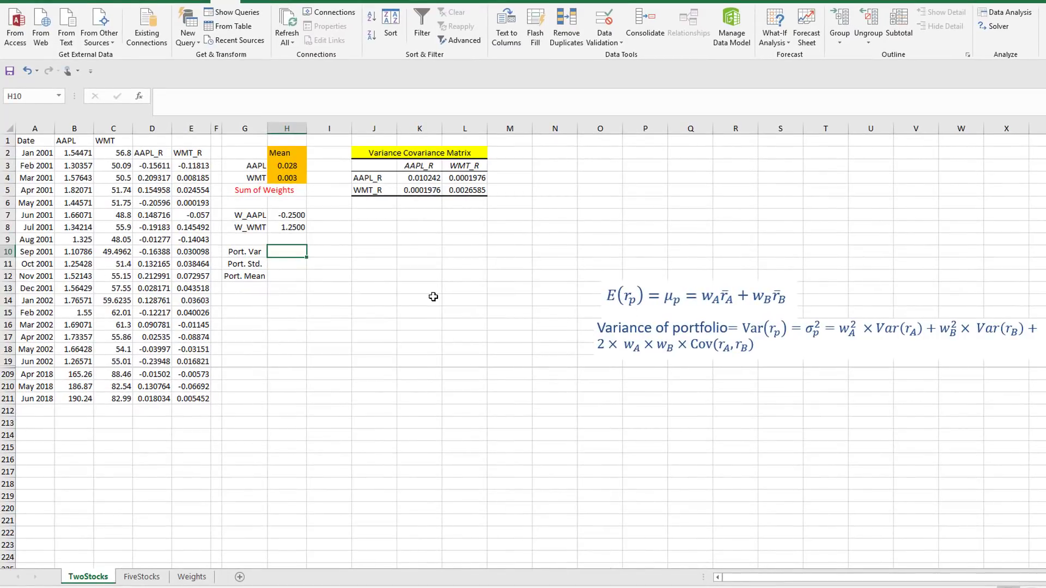
pyautogui.write('=')
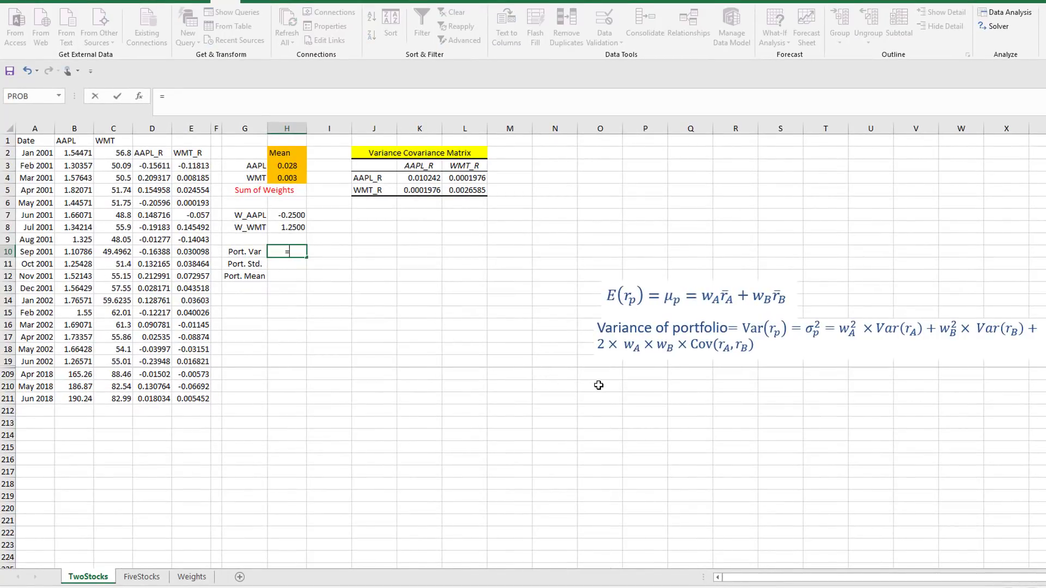
pyautogui.click(295, 218)
pyautogui.write('^')
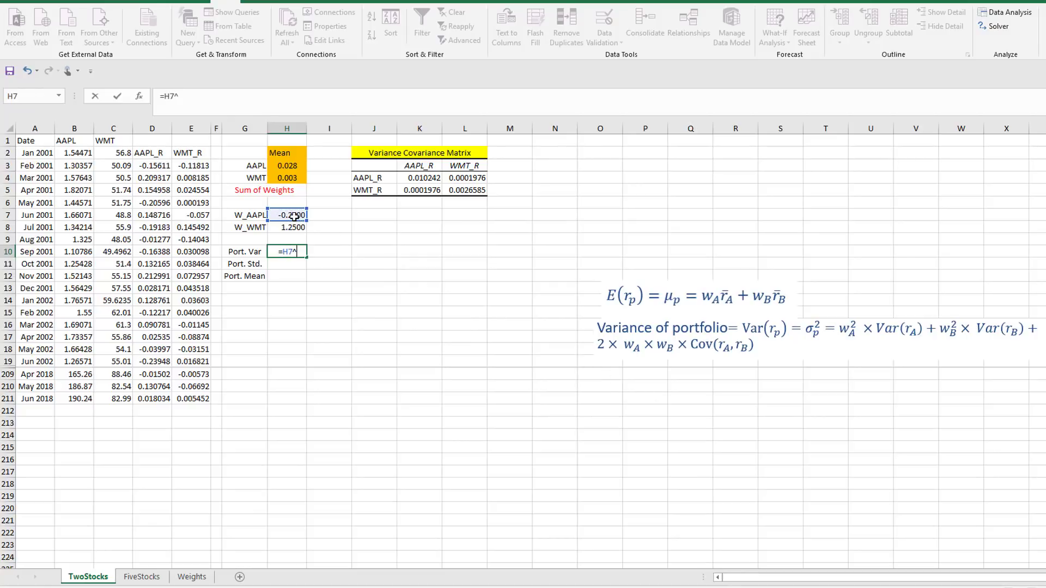
pyautogui.write('2*')
pyautogui.click(410, 181)
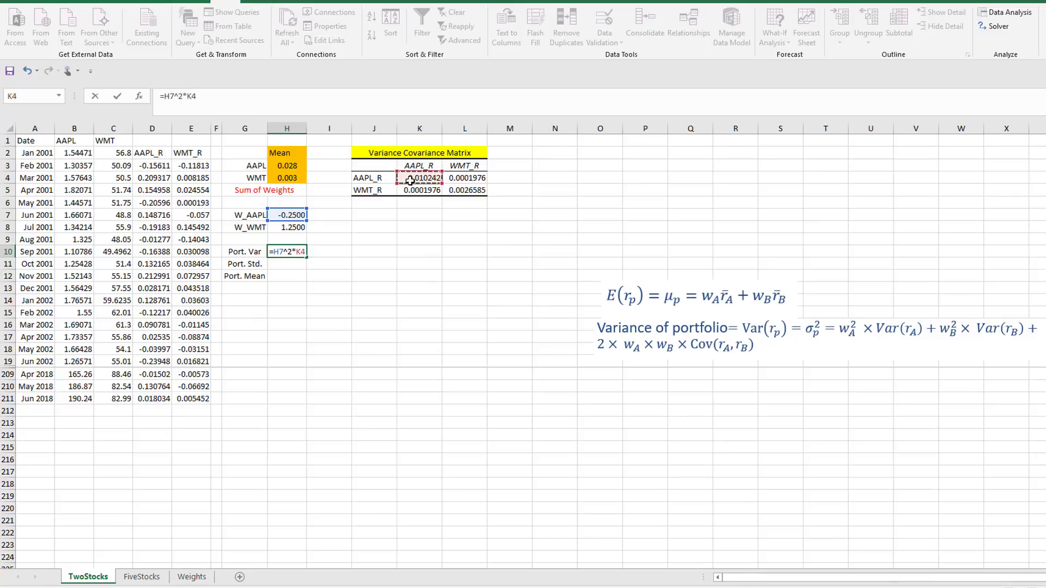
pyautogui.write('+')
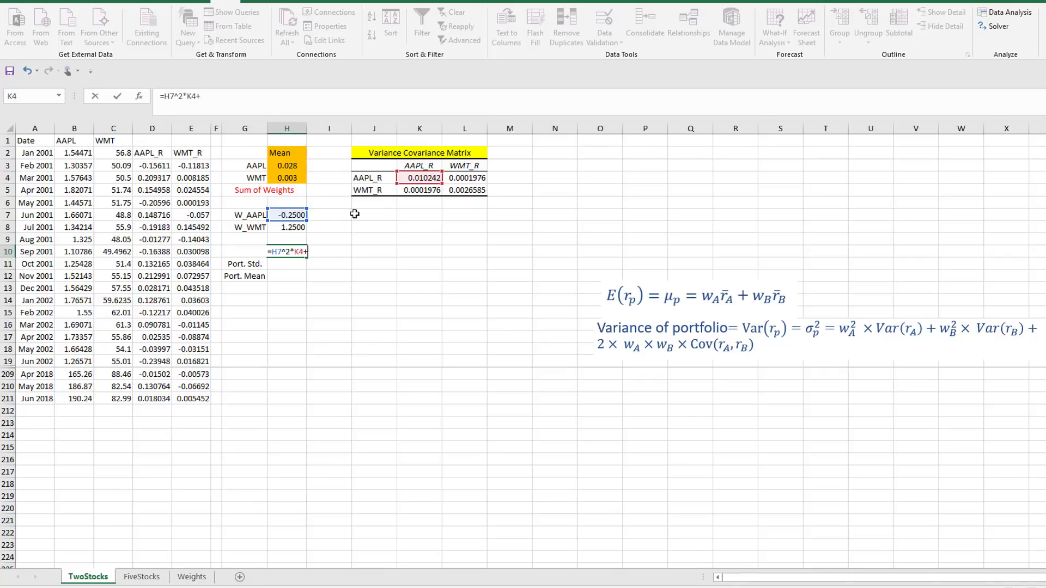
pyautogui.click(298, 227)
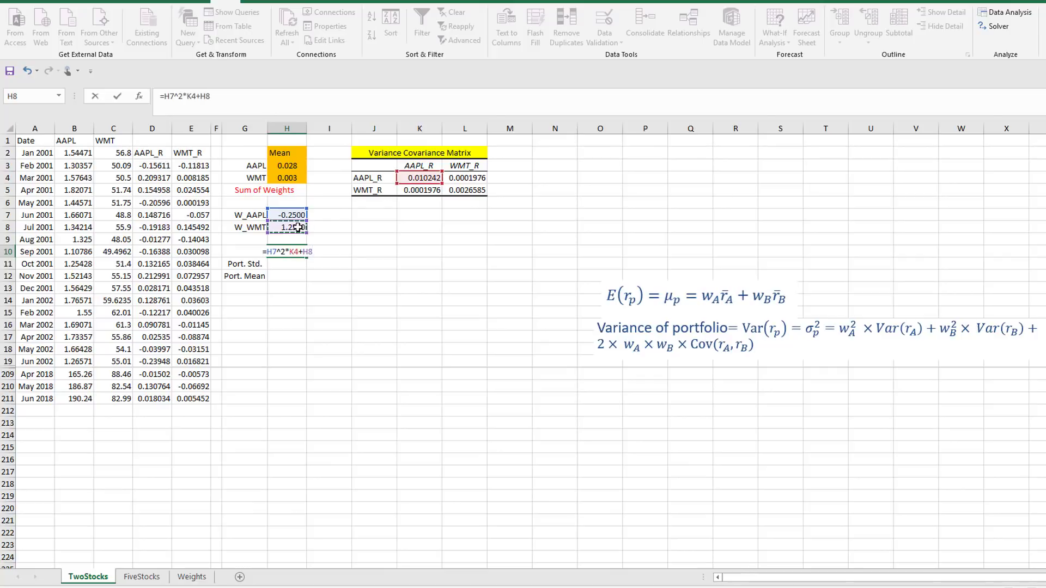
pyautogui.write('^2*')
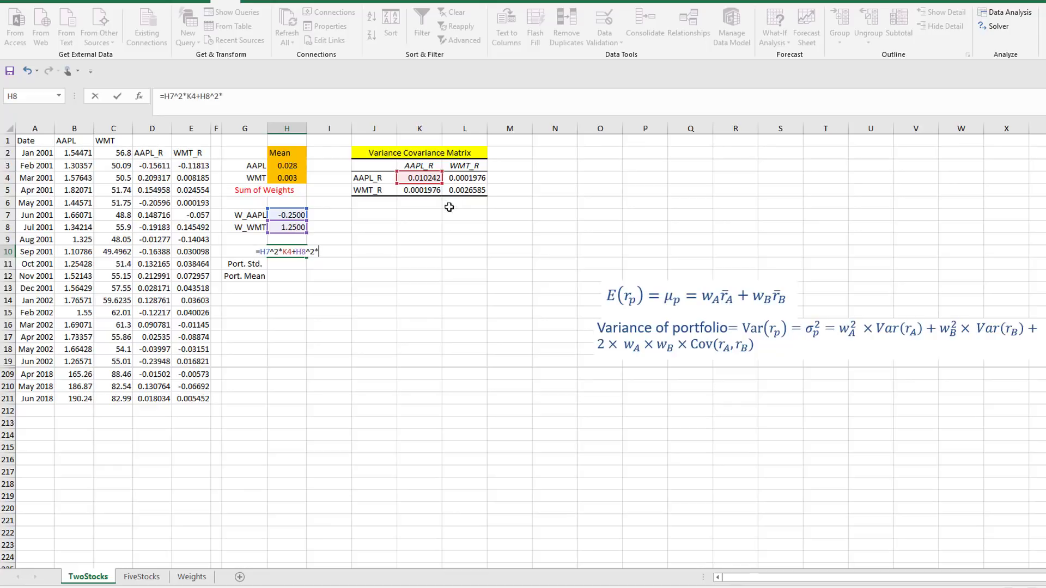
pyautogui.click(461, 191)
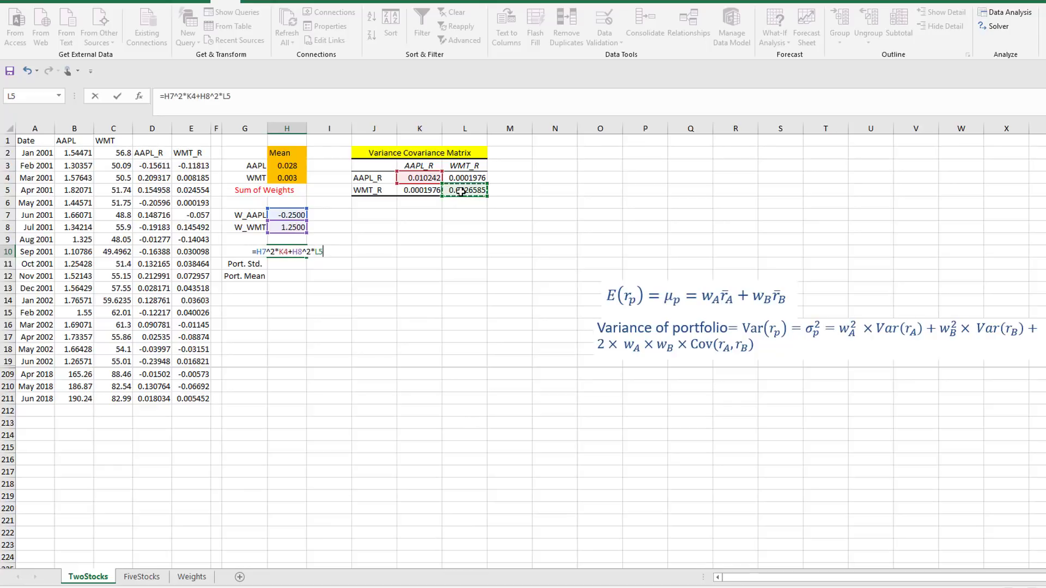
pyautogui.write('+2')
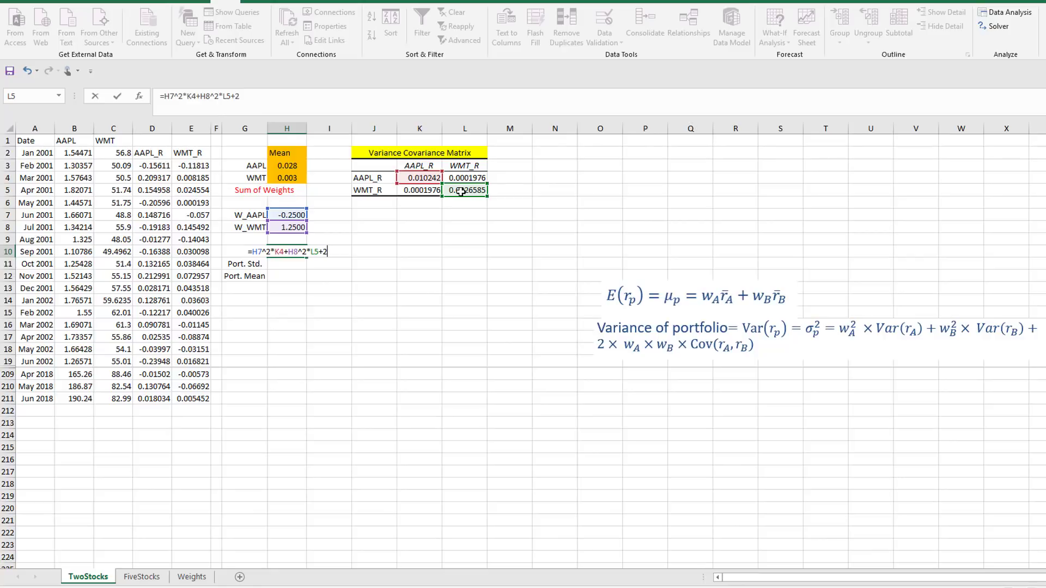
pyautogui.write('*')
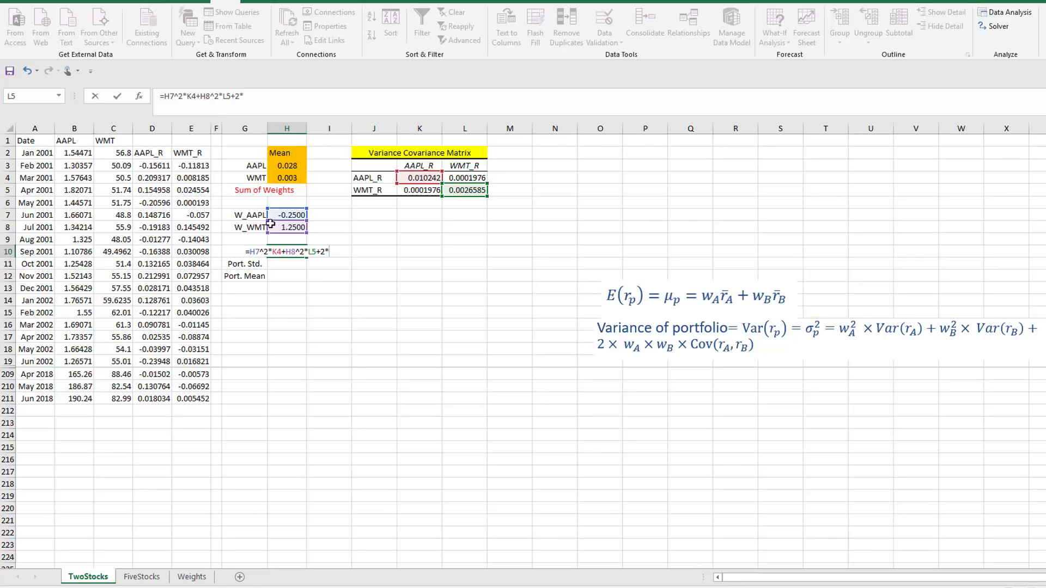
pyautogui.click(285, 216)
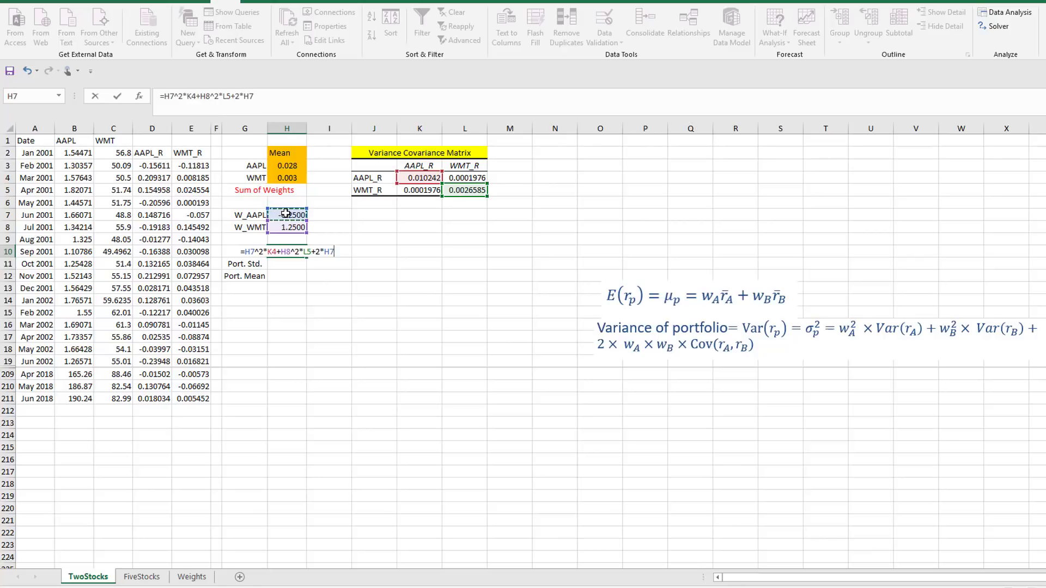
pyautogui.write('*')
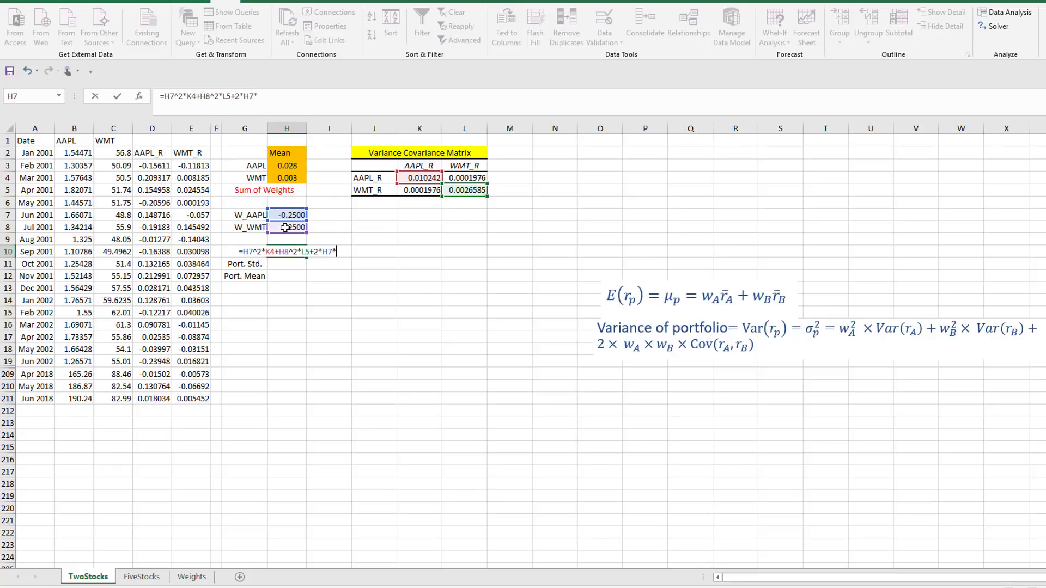
pyautogui.click(284, 228)
pyautogui.write('*')
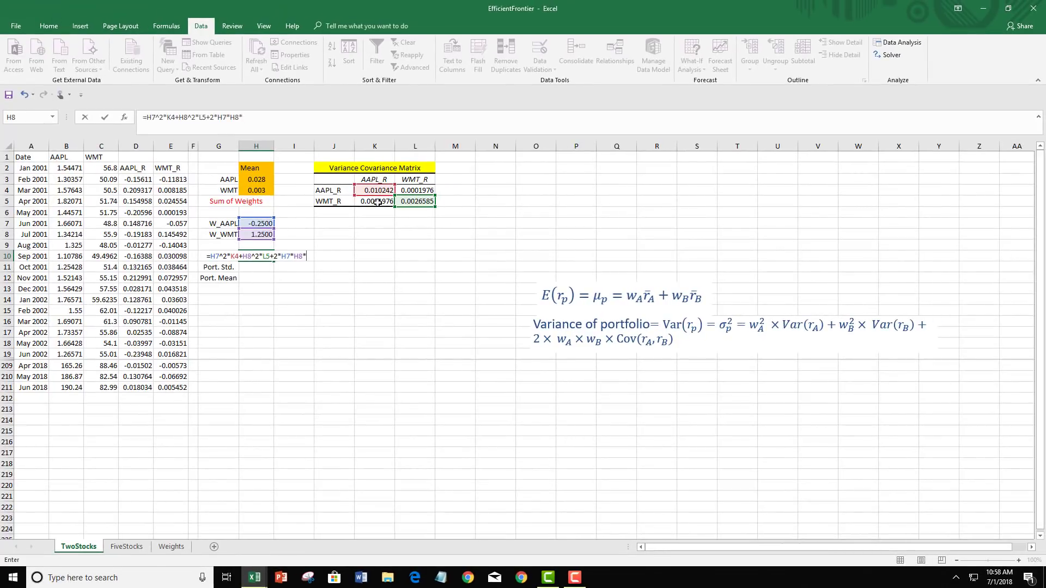
pyautogui.click(375, 202)
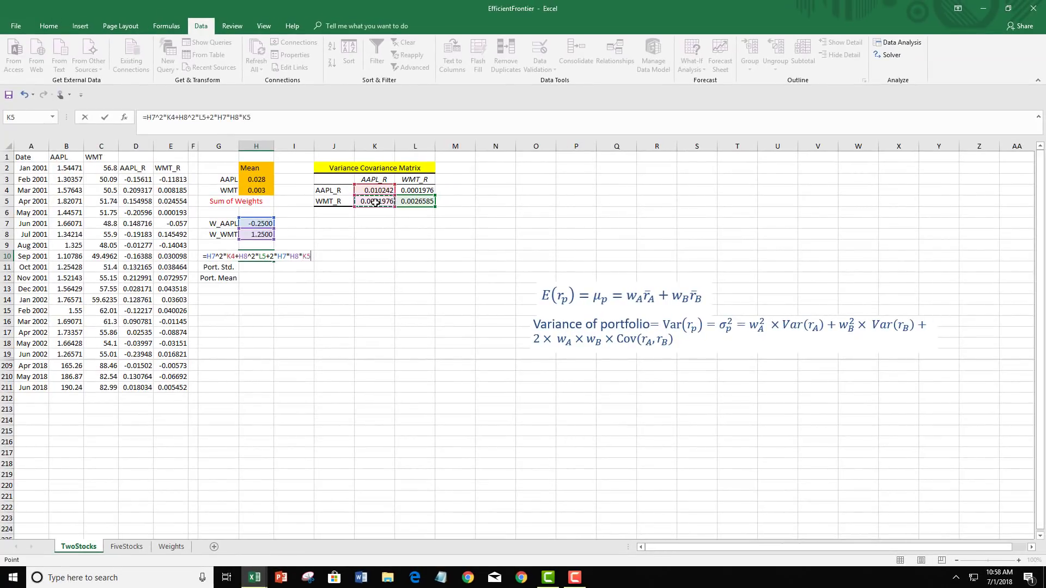
pyautogui.press('Return')
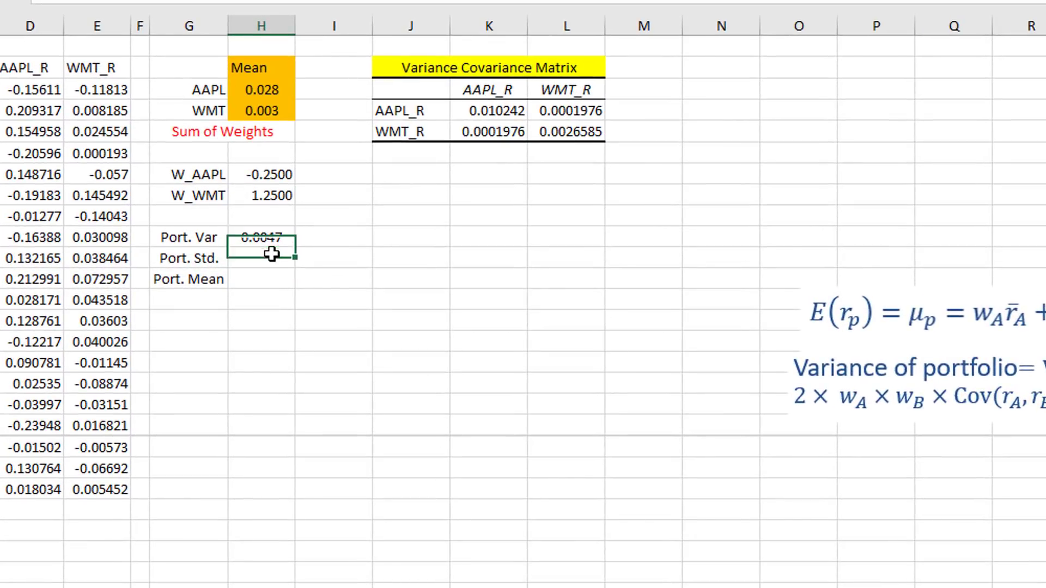
# Step: Calculate the portfolio standard deviation in H11 with =SQRT(H10)
pyautogui.write('=sq')
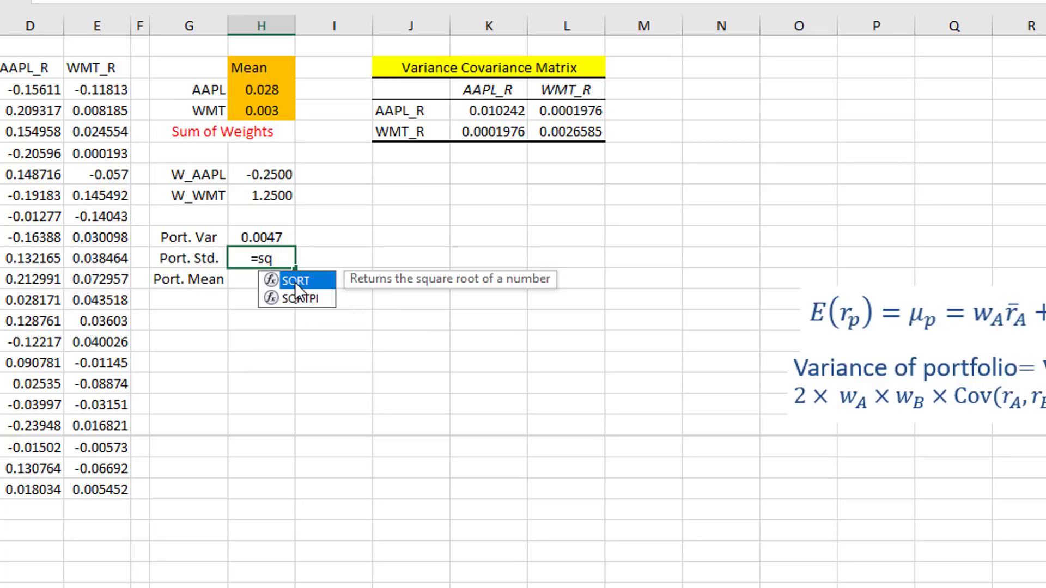
pyautogui.doubleClick(295, 282)
pyautogui.click(248, 235)
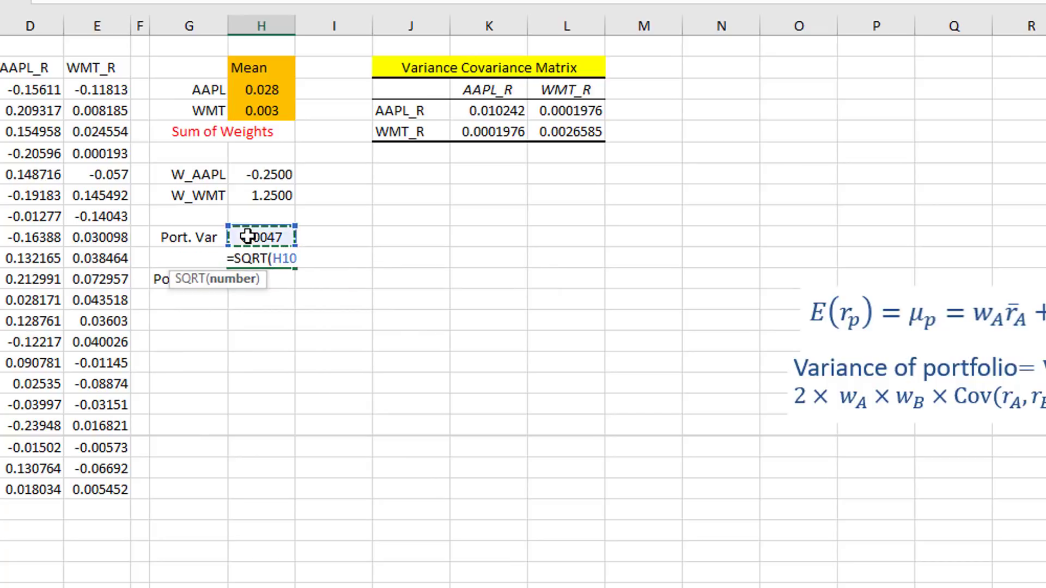
pyautogui.write(')')
pyautogui.press('Return')
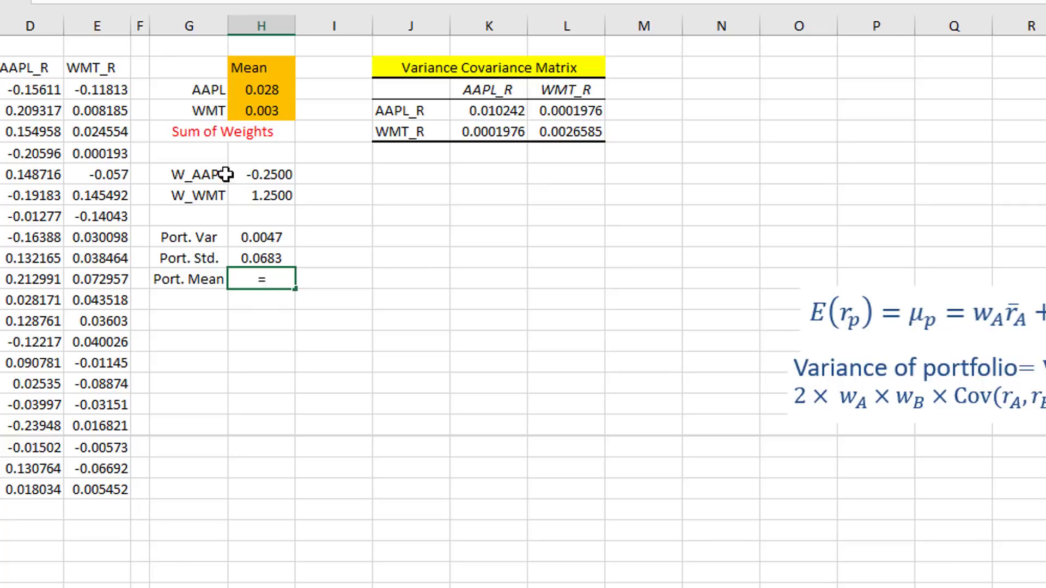
# Step: Calculate the portfolio mean in H12 with =H7*H3+H8*H4 and check the three portfolio statistics in H10:H12
pyautogui.write('=')
pyautogui.click(264, 174)
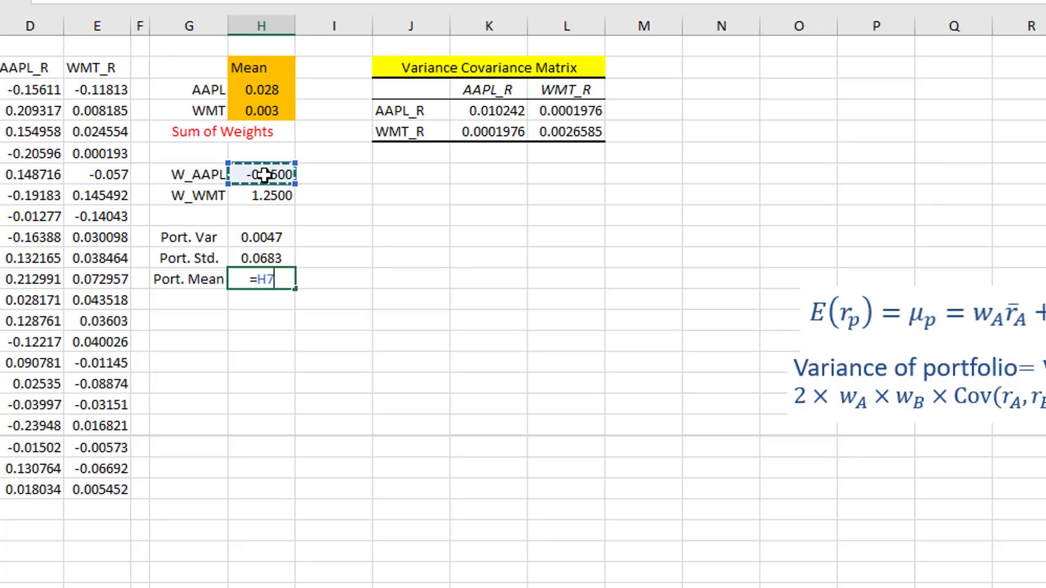
pyautogui.write('*')
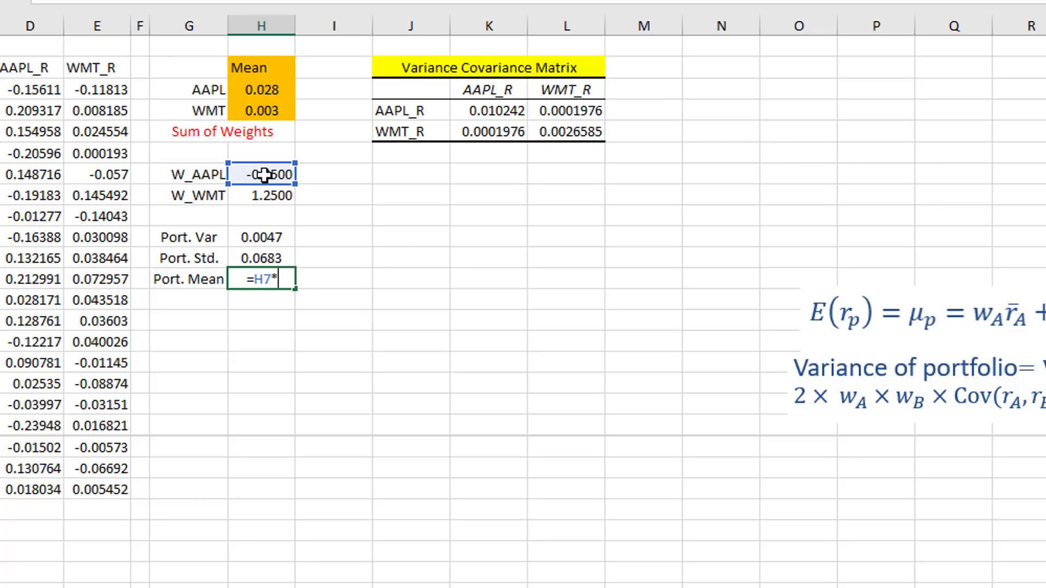
pyautogui.click(261, 92)
pyautogui.write('+')
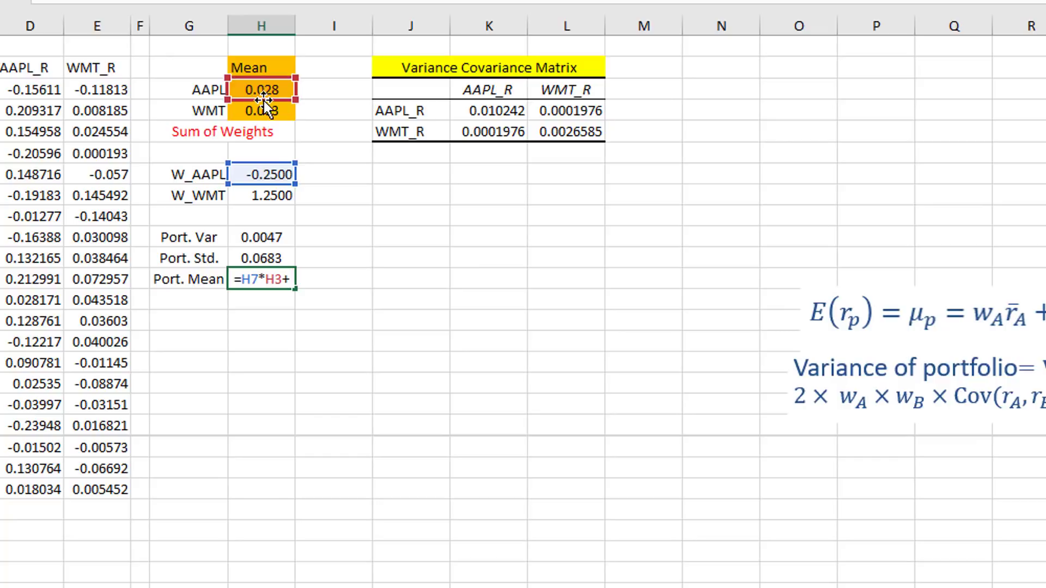
pyautogui.click(276, 195)
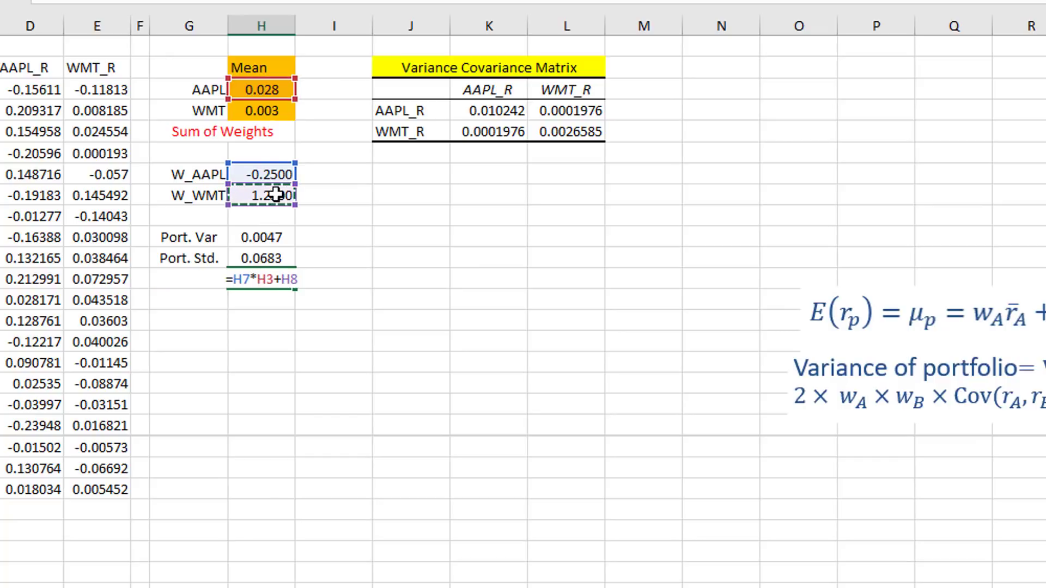
pyautogui.write('*')
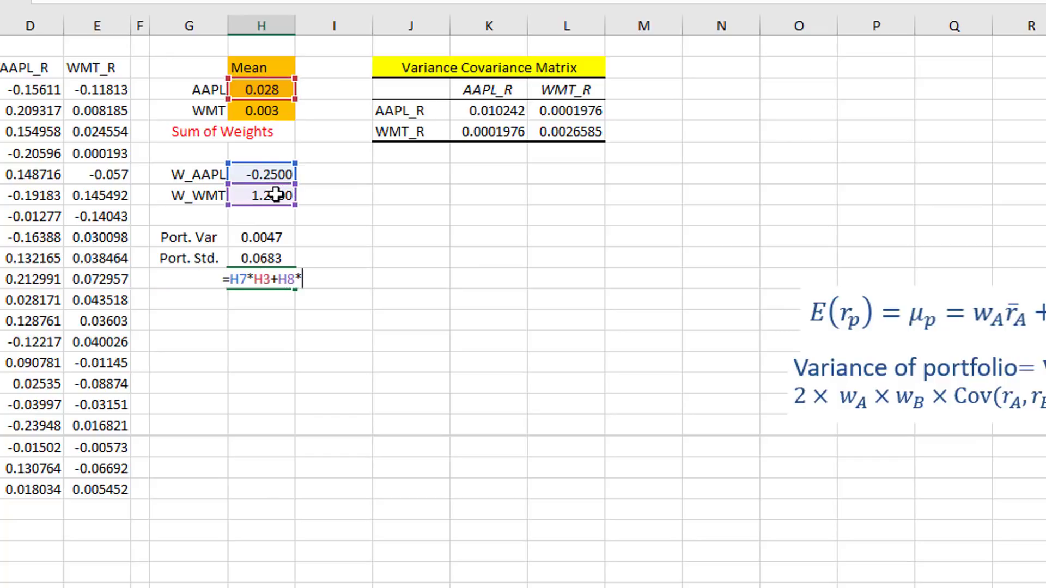
pyautogui.click(257, 113)
pyautogui.press('Return')
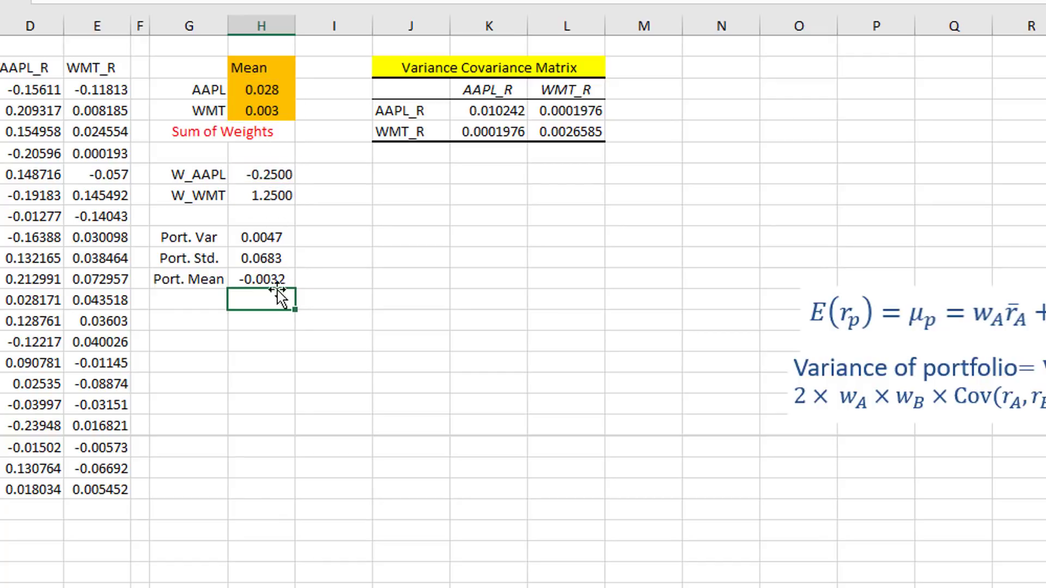
pyautogui.click(269, 276)
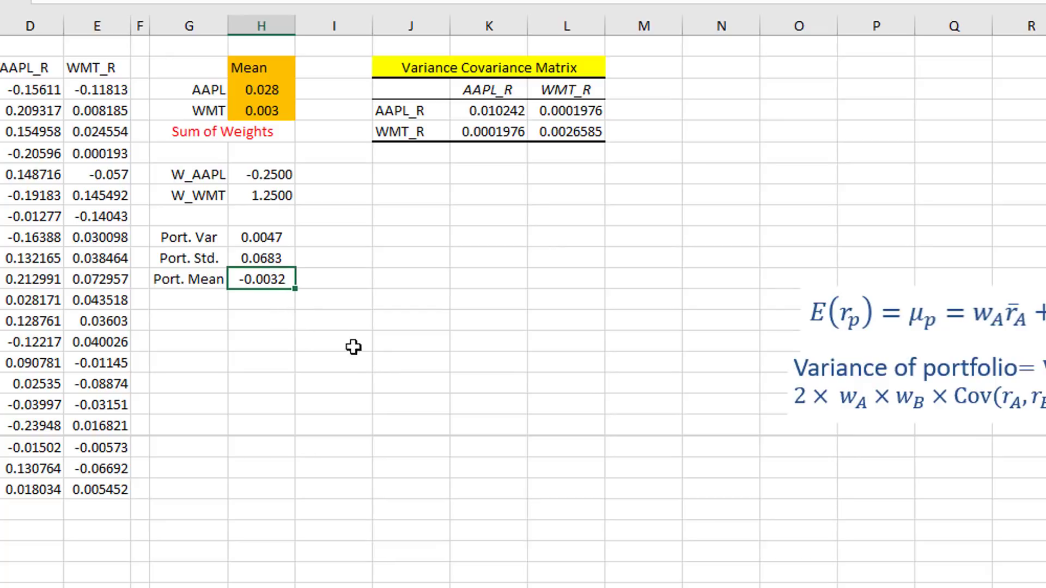
pyautogui.click(268, 254)
pyautogui.click(266, 236)
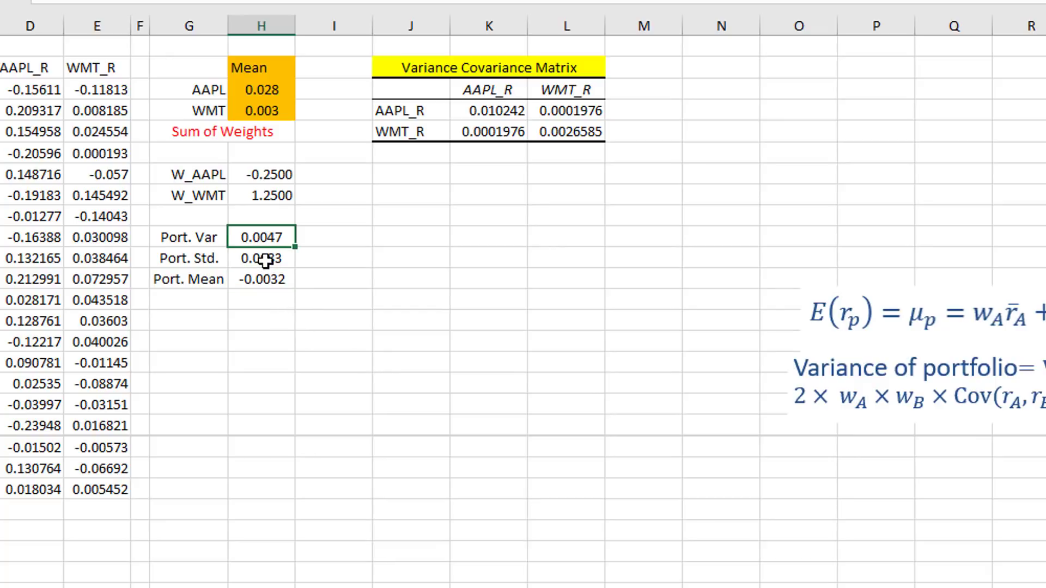
pyautogui.click(266, 259)
pyautogui.click(268, 275)
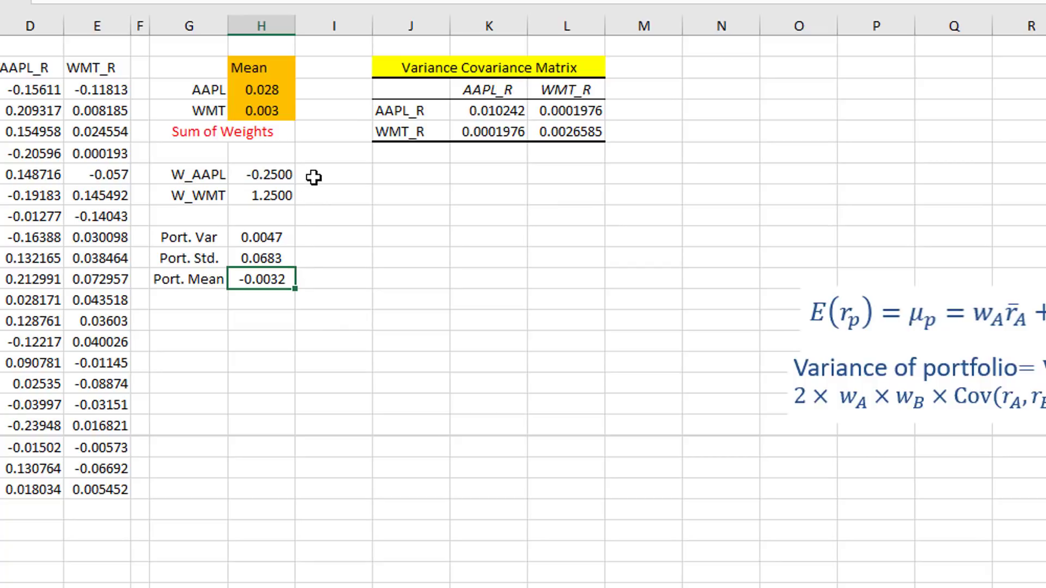
# Step: Paste the copied series of AAPL and WMT weights, from -0.2000/1.2000 to 0.6000/0.4000, into I7:Z8 and check the cells in column I
pyautogui.moveTo(314, 177); pyautogui.dragTo(1035, 196)
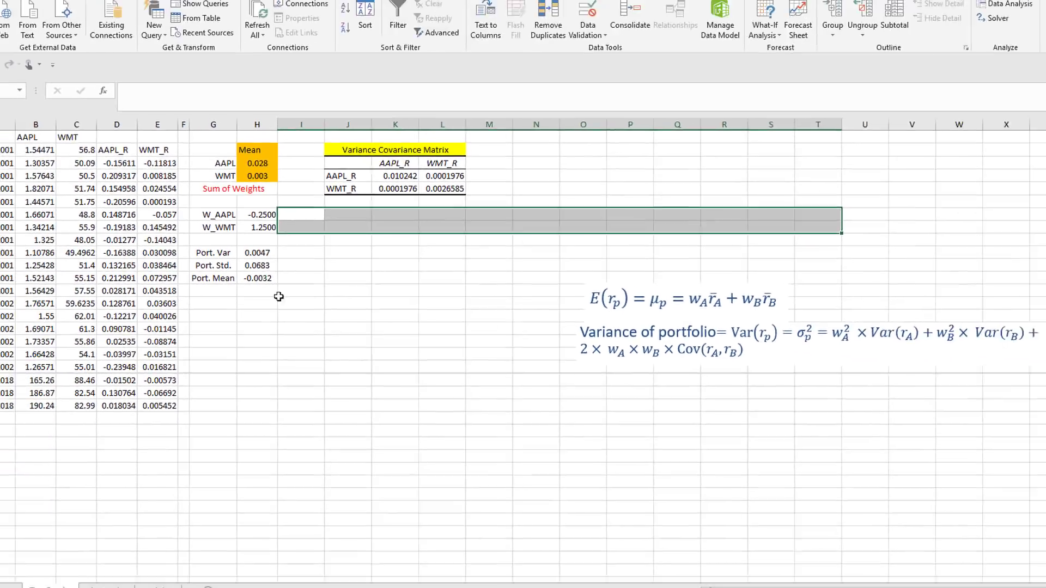
pyautogui.hotkey('ctrl', 'v')
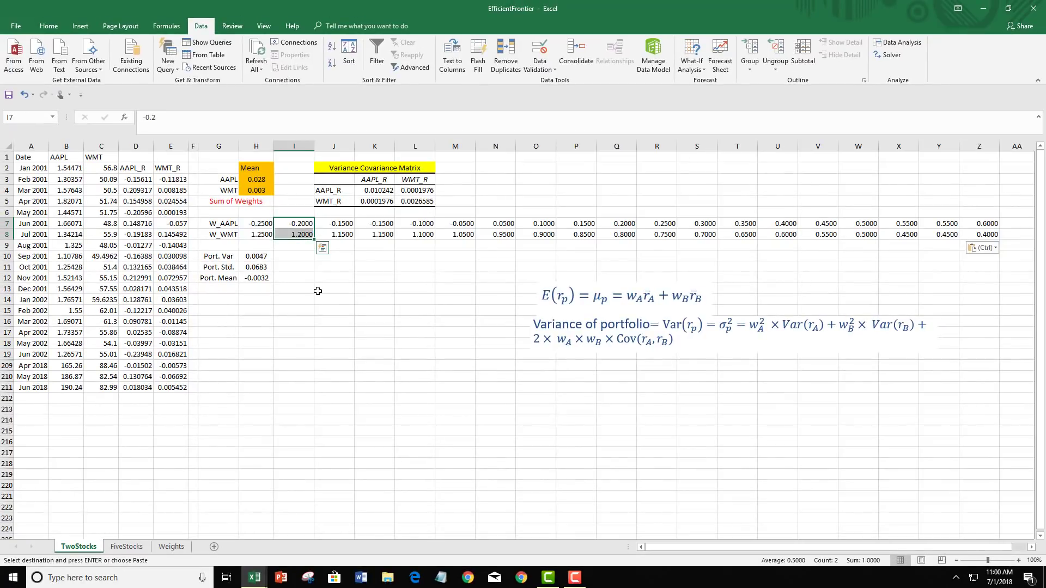
pyautogui.click(318, 291)
pyautogui.moveTo(296, 227); pyautogui.dragTo(980, 233)
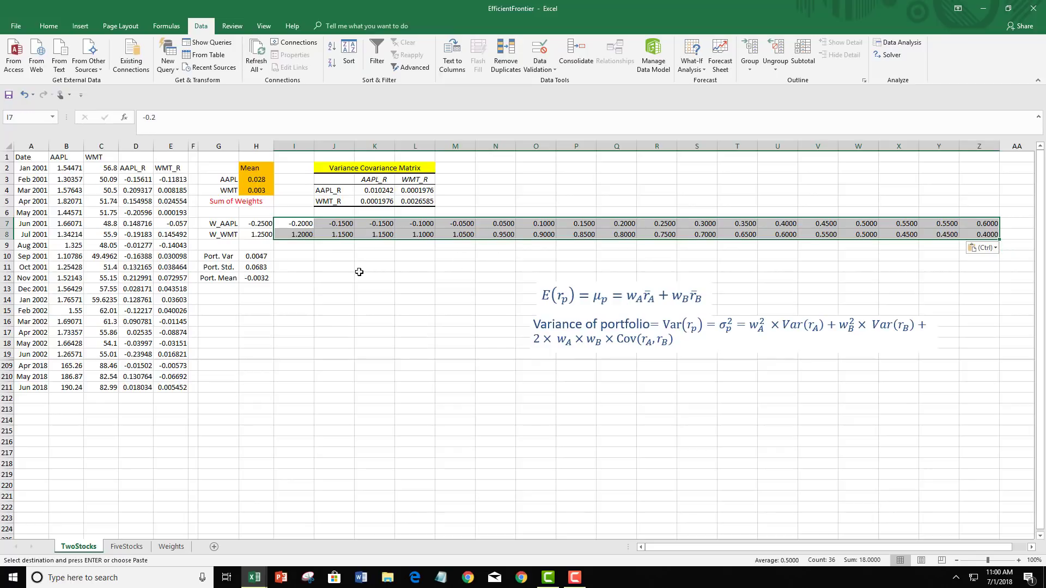
pyautogui.click(302, 225)
pyautogui.click(303, 235)
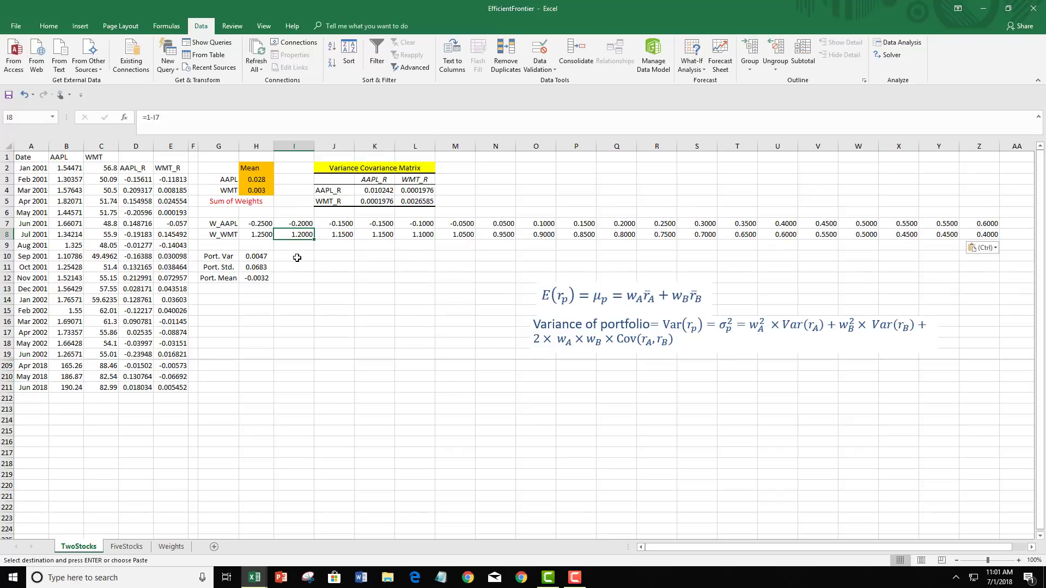
# Step: Examine the empty portfolio statistics cells in column I and the full series of weight pairs in I7:Z8
pyautogui.click(297, 257)
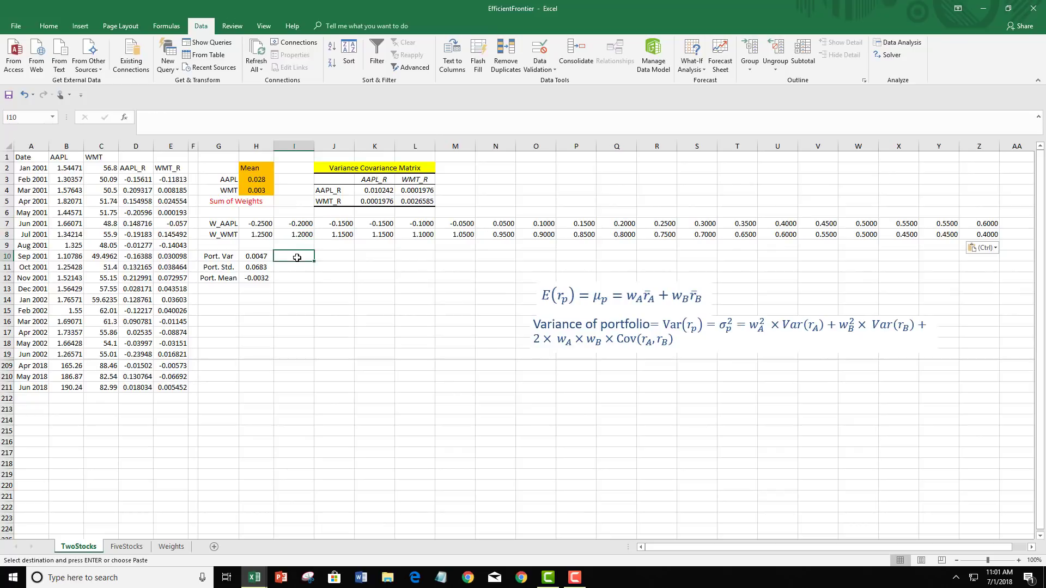
pyautogui.click(302, 277)
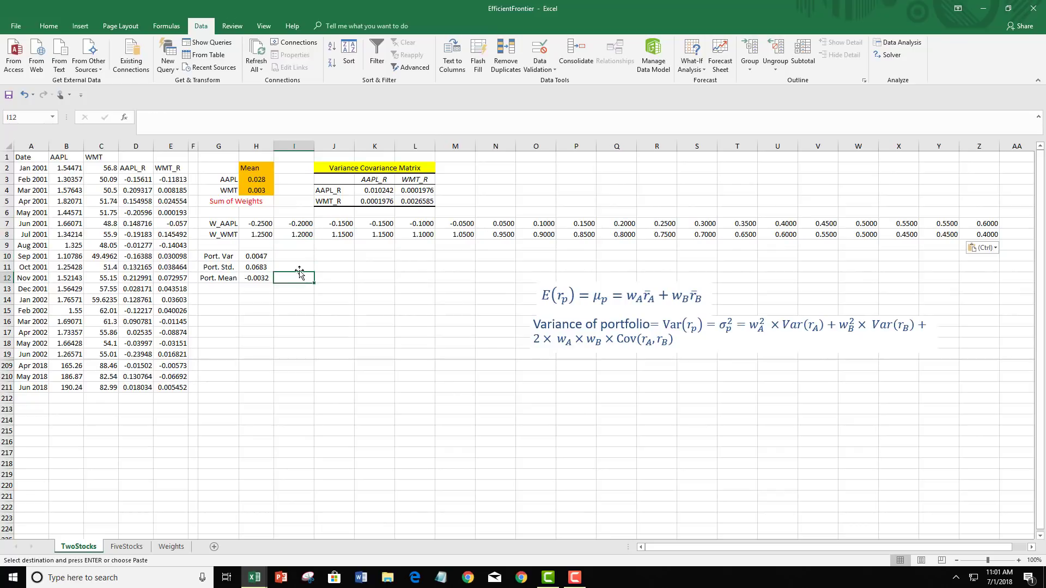
pyautogui.click(298, 256)
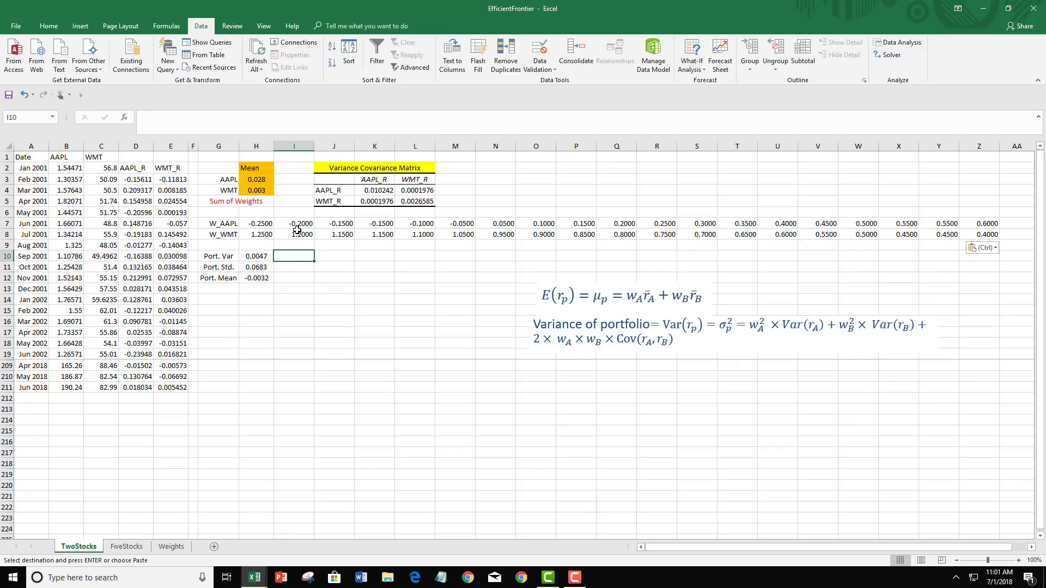
pyautogui.moveTo(297, 227); pyautogui.dragTo(301, 232)
pyautogui.hotkey('ctrl', 'shift', 'Right')
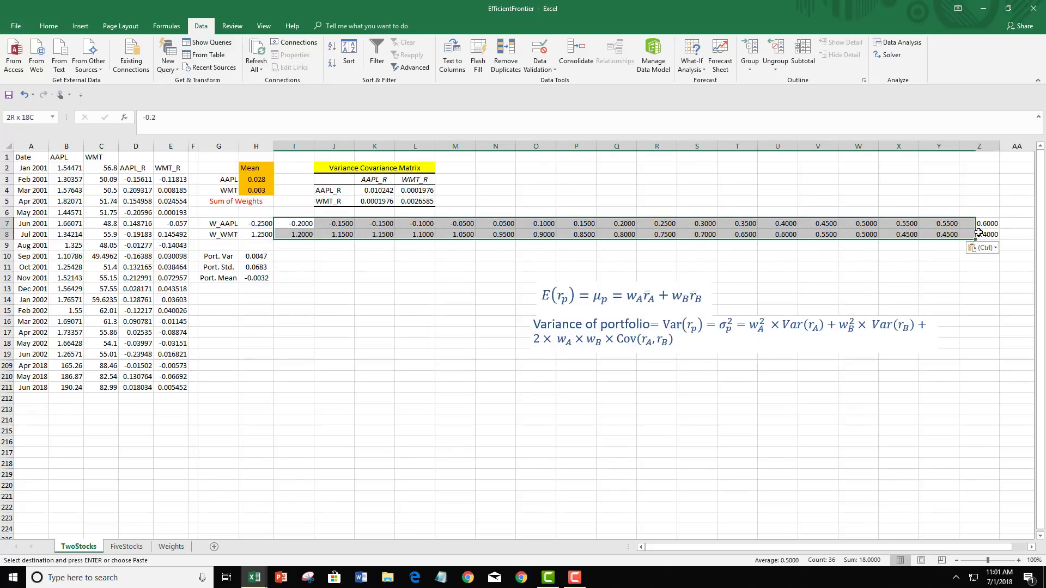
# Step: Lock the covariance matrix columns in the portfolio variance formula in H10, making it =H7^2*$K4+H8^2*$L5+2*H7*H8*$K5
pyautogui.moveTo(259, 180); pyautogui.dragTo(259, 191)
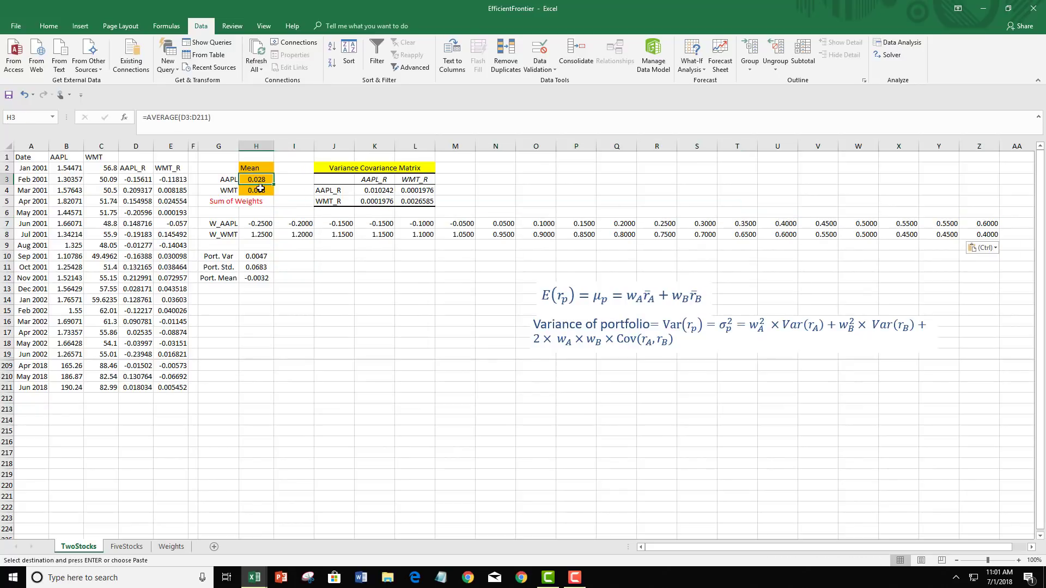
pyautogui.click(377, 192)
pyautogui.click(377, 201)
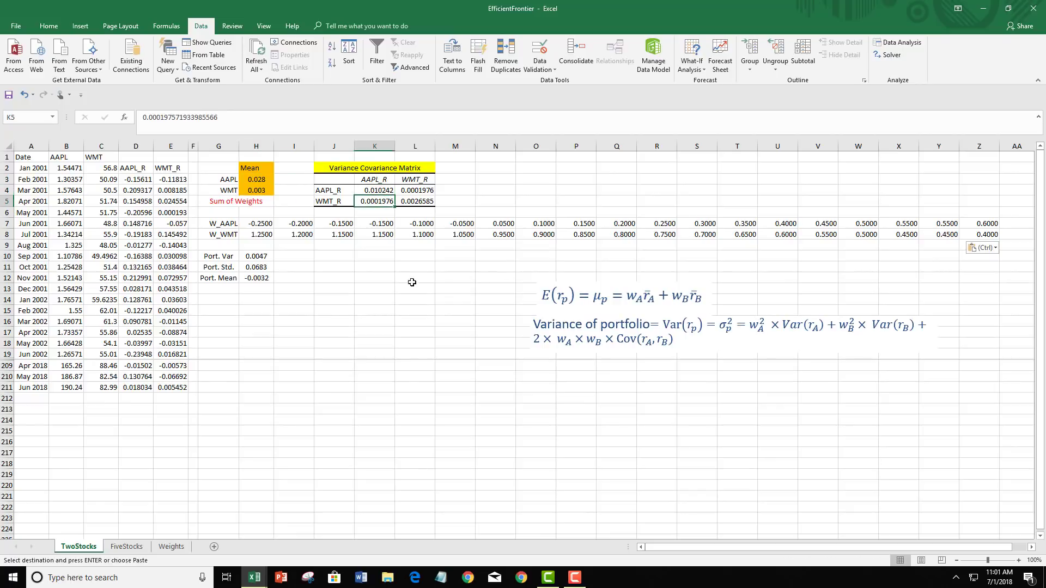
pyautogui.click(261, 256)
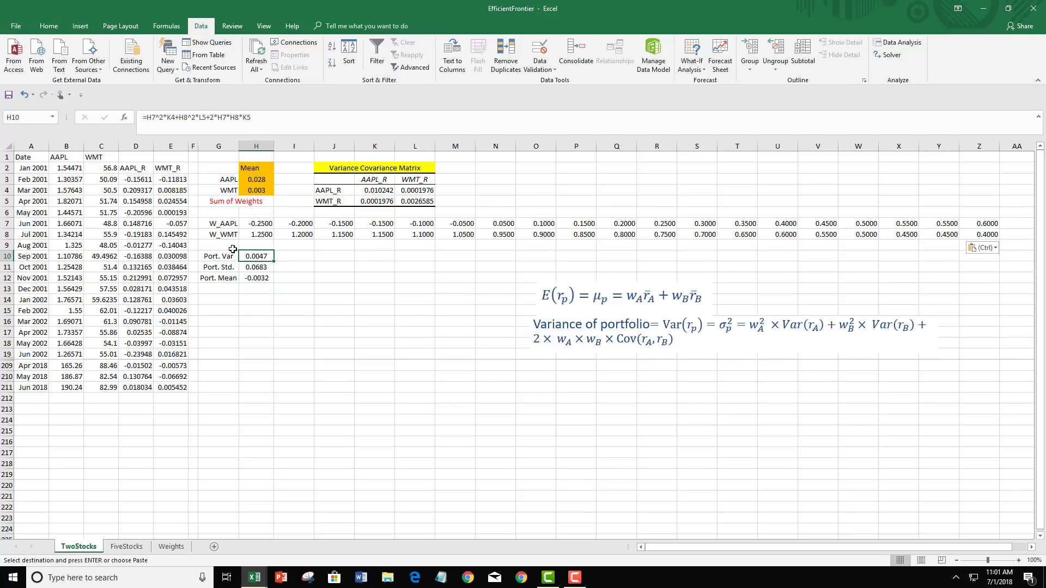
pyautogui.click(153, 118)
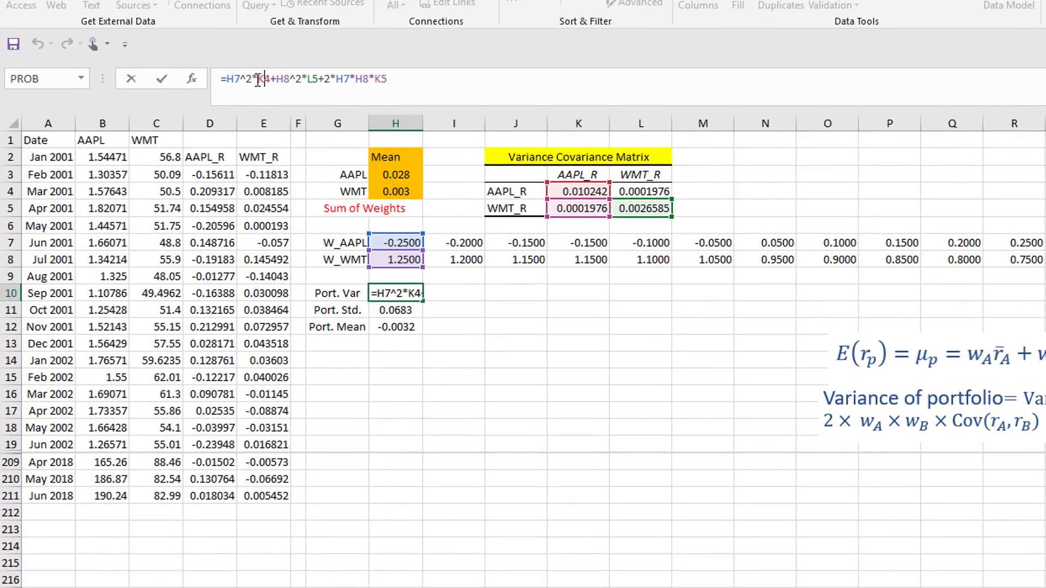
pyautogui.click(258, 78)
pyautogui.write('$')
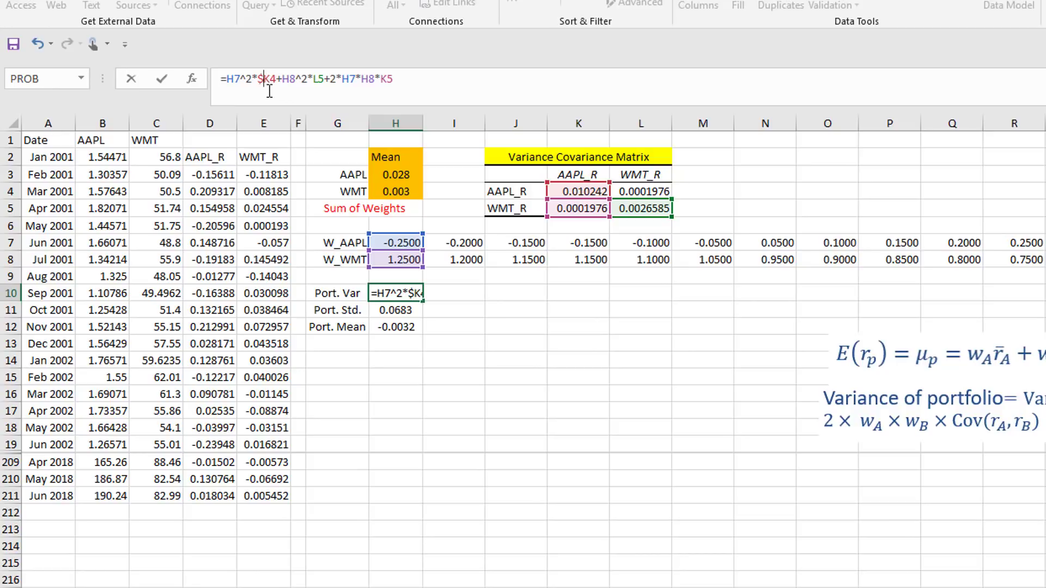
pyautogui.click(313, 81)
pyautogui.write('$')
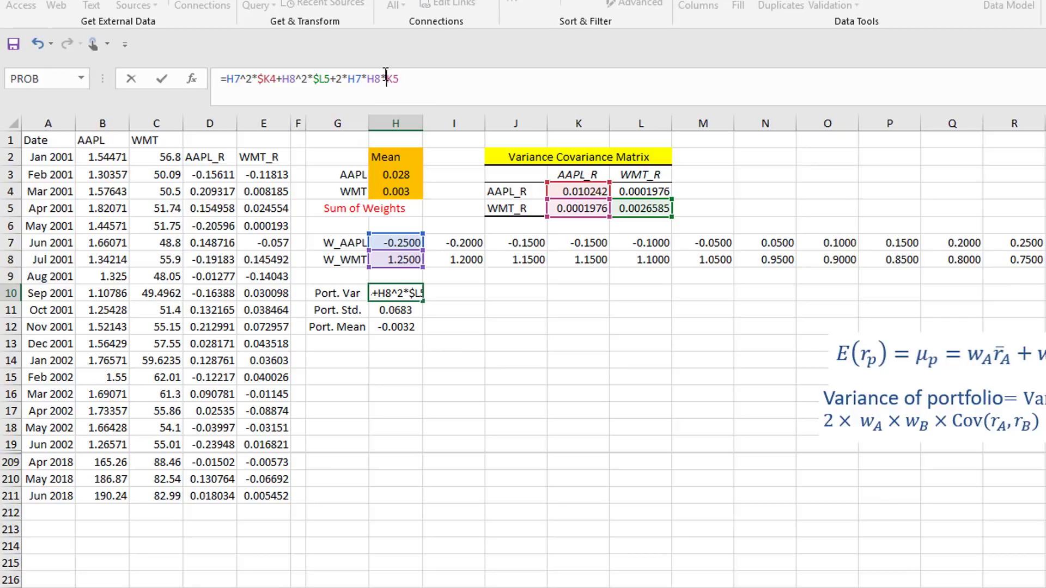
pyautogui.write('$')
pyautogui.click(416, 79)
pyautogui.press('Return')
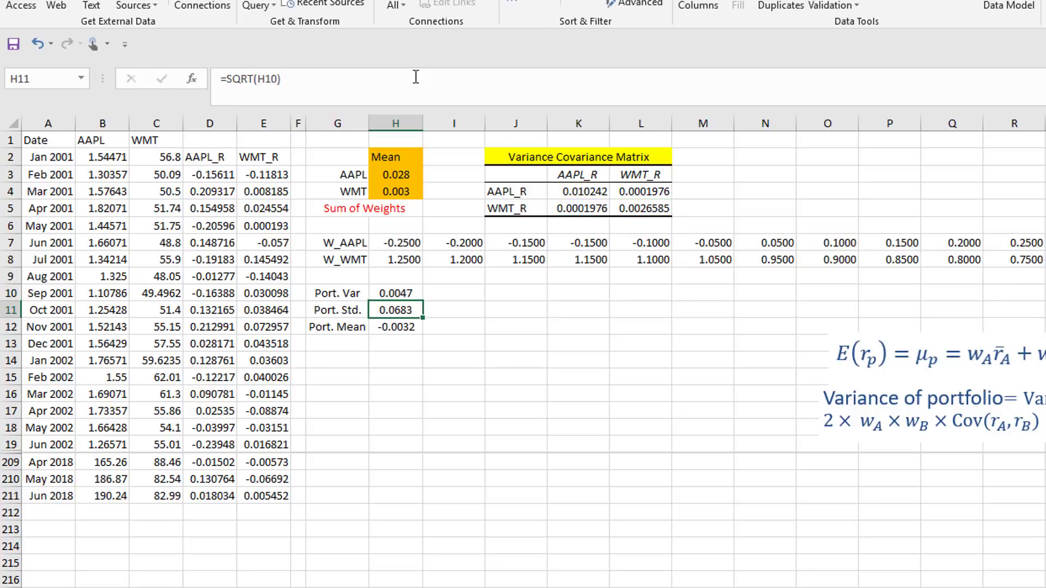
# Step: Fill the portfolio variance formula from H10 across to Z10 and check it against the weight pairs in rows 7 and 8
pyautogui.click(415, 293)
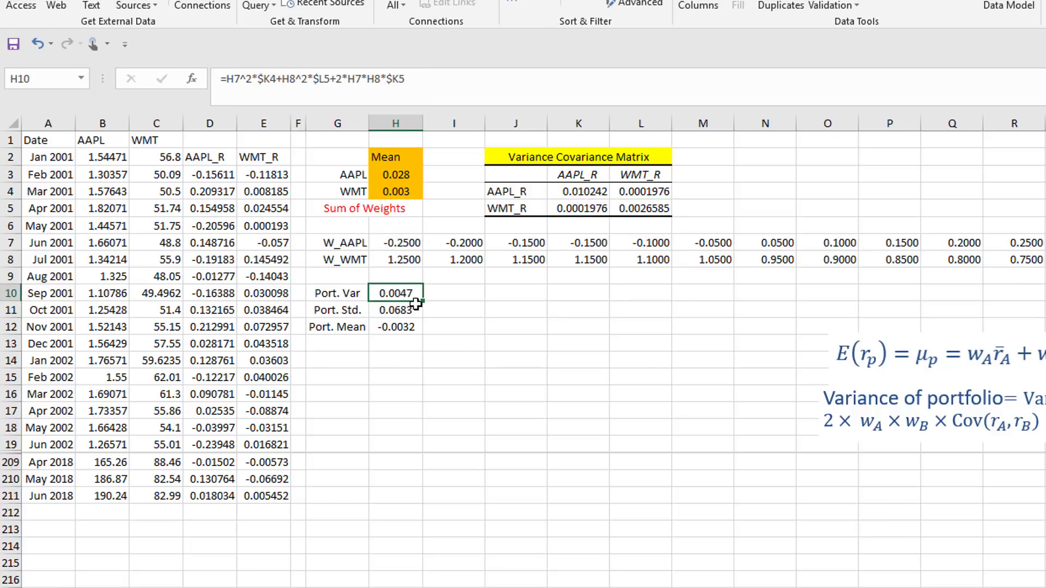
pyautogui.moveTo(422, 302); pyautogui.dragTo(1045, 300)
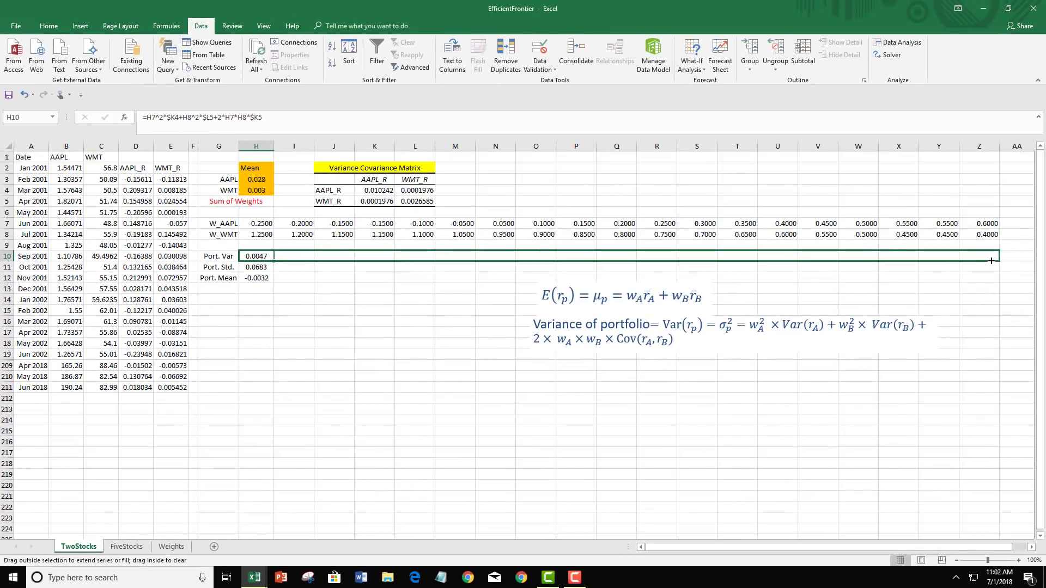
pyautogui.moveTo(991, 261); pyautogui.dragTo(991, 261)
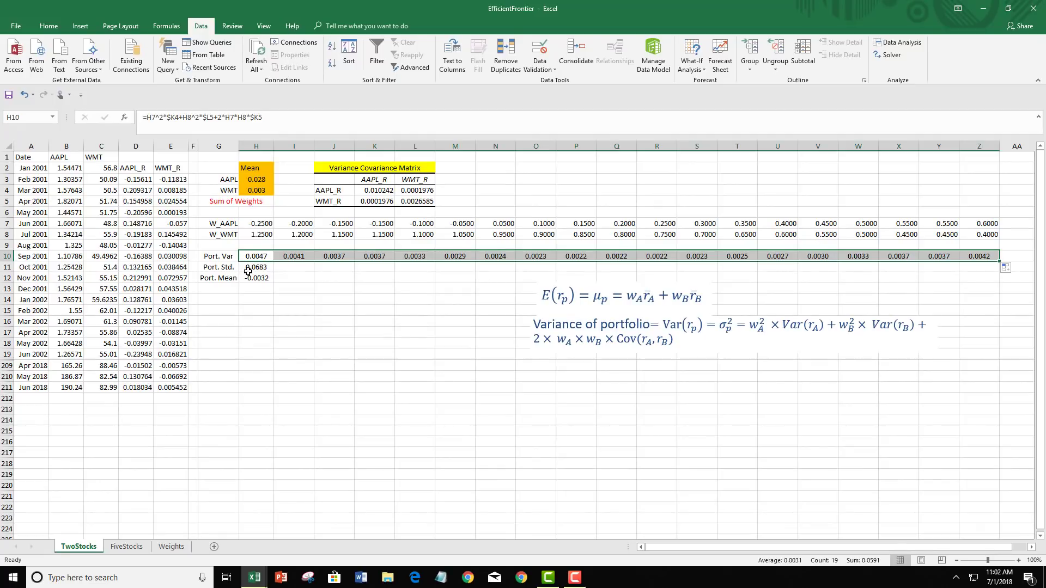
pyautogui.moveTo(309, 225); pyautogui.dragTo(1019, 236)
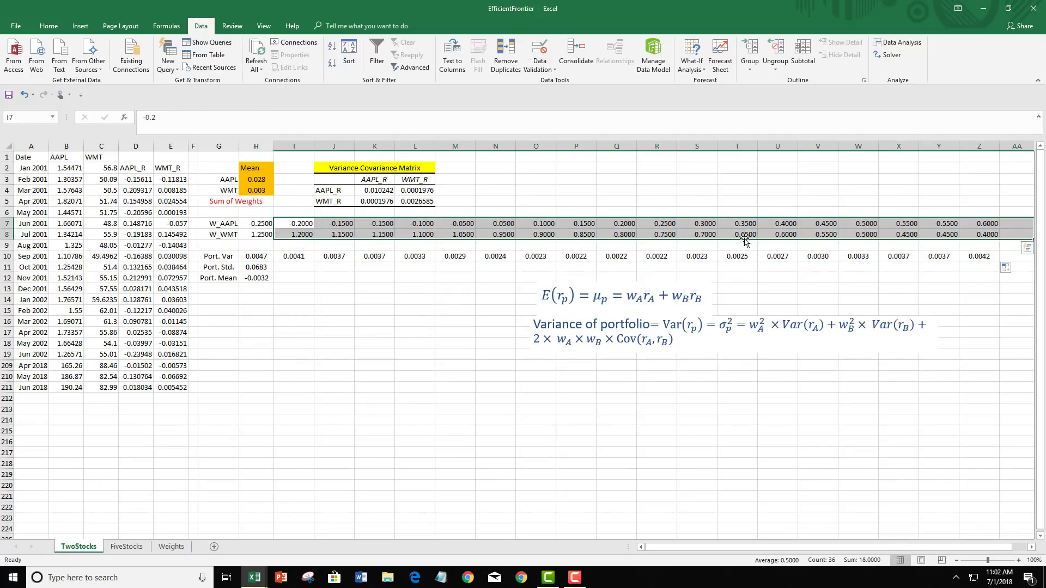
# Step: Calculate the portfolio standard deviation in I11 with =SQRT(I10) and fill it across to Z11
pyautogui.click(292, 266)
pyautogui.write('=s')
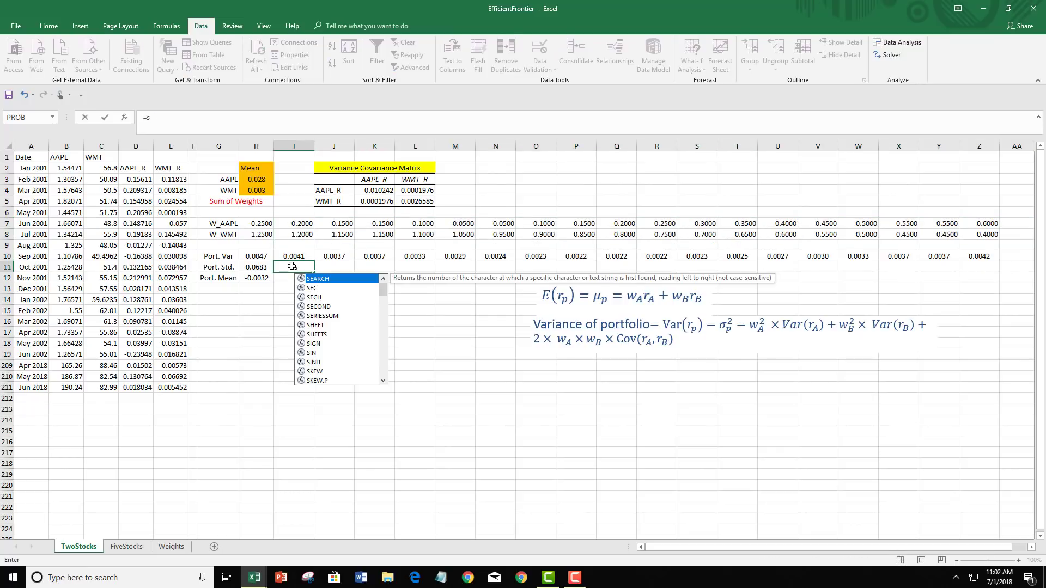
pyautogui.write('q')
pyautogui.press('Tab')
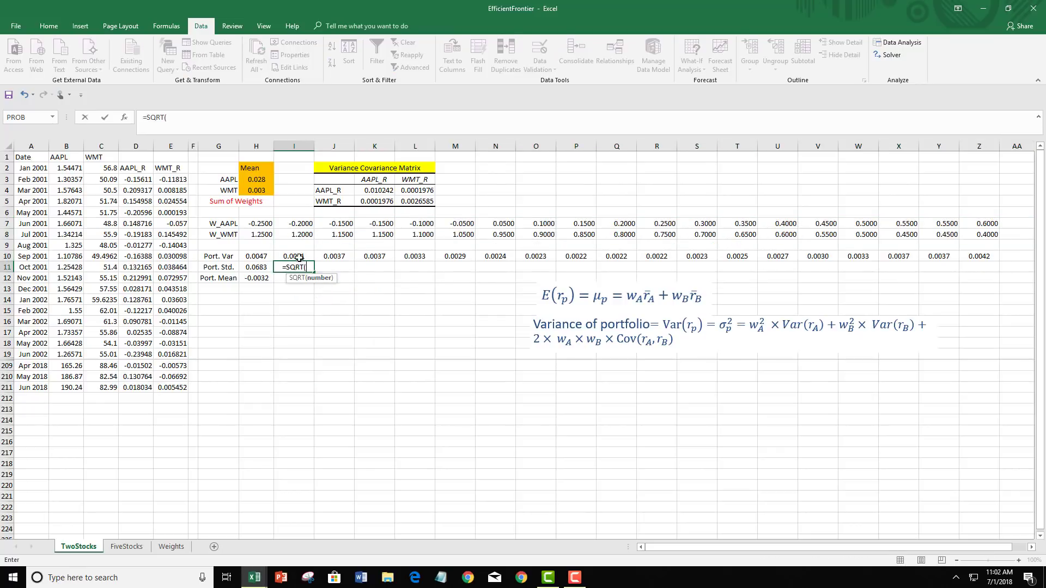
pyautogui.click(299, 255)
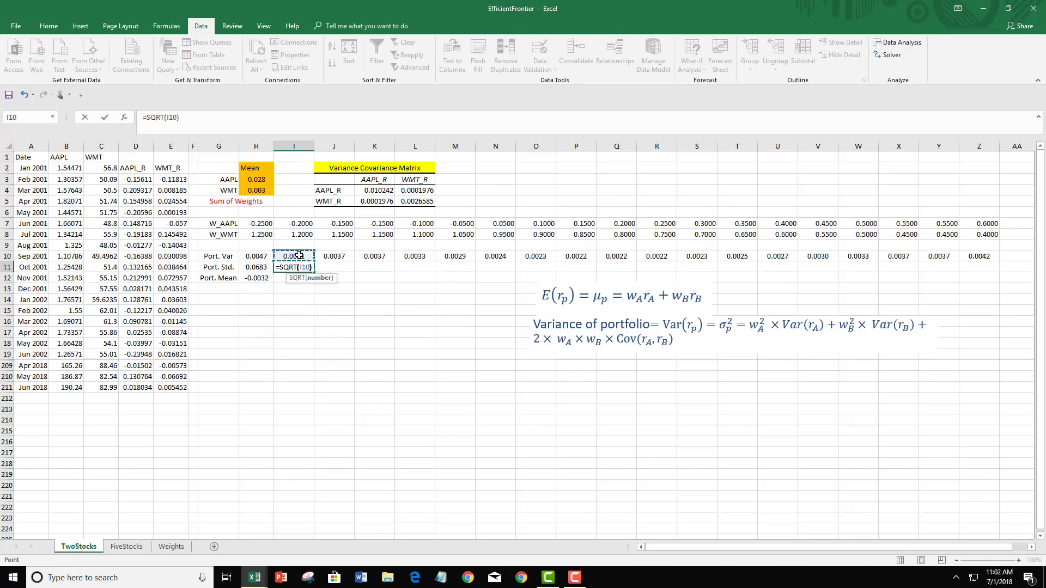
pyautogui.write(')')
pyautogui.press('Return')
pyautogui.click(295, 267)
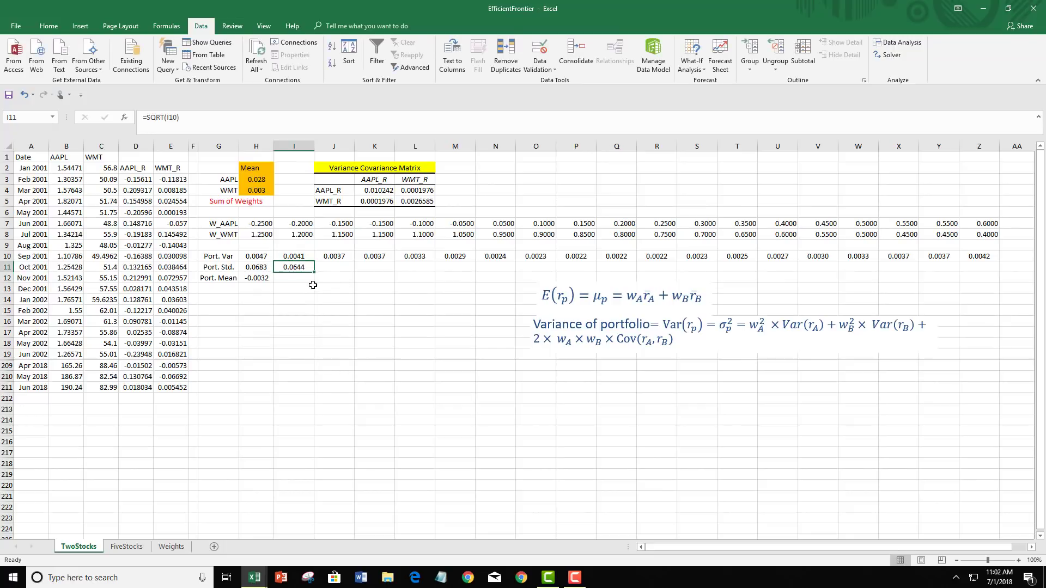
pyautogui.moveTo(314, 272); pyautogui.dragTo(980, 267)
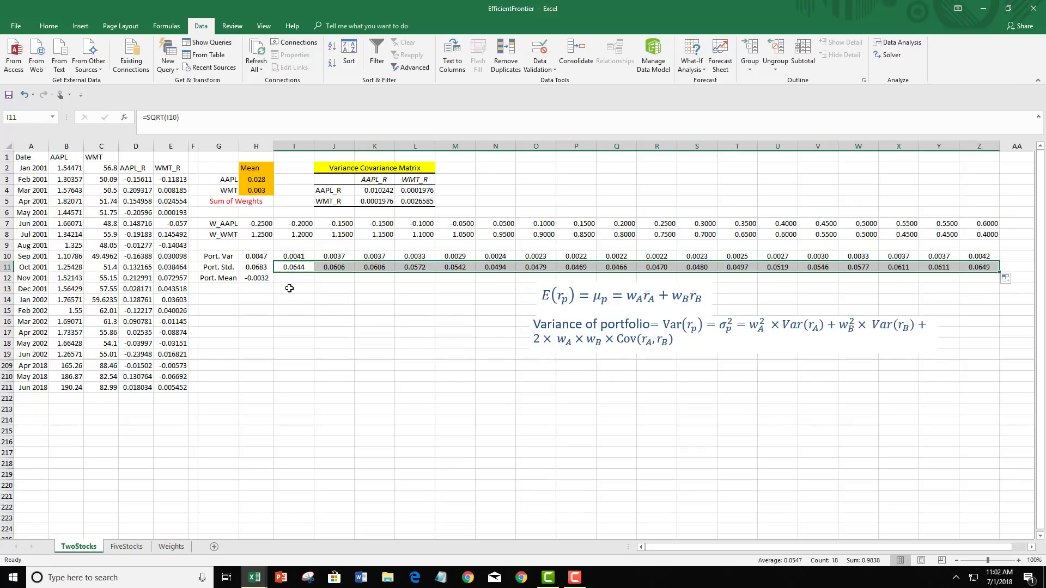
# Step: Lock the mean column references in the portfolio mean formula in H12, making it =H7*$H3+H8*$H4
pyautogui.click(287, 280)
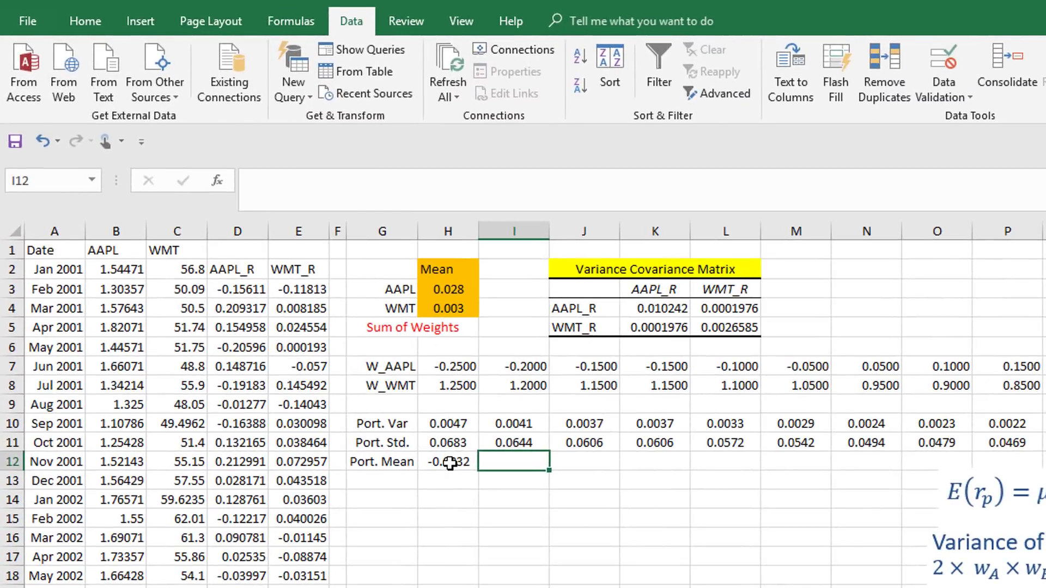
pyautogui.click(257, 278)
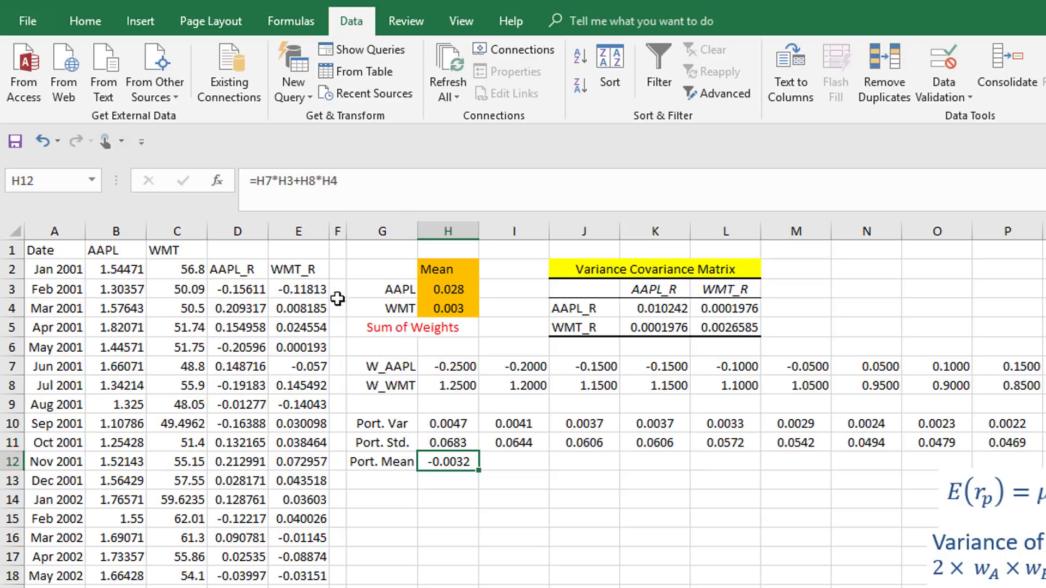
pyautogui.click(287, 181)
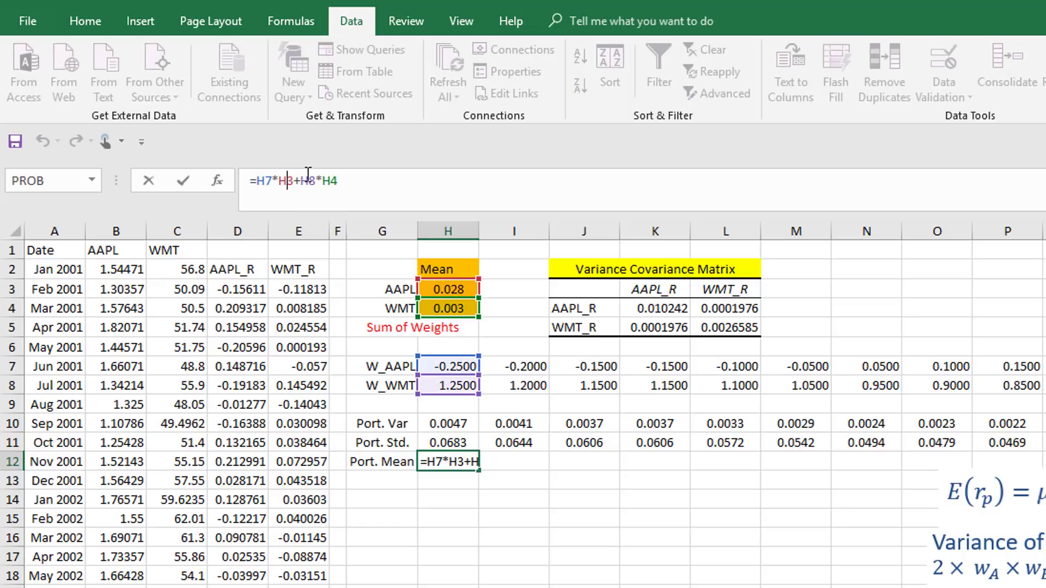
pyautogui.click(278, 181)
pyautogui.write('$')
pyautogui.click(329, 180)
pyautogui.write('$')
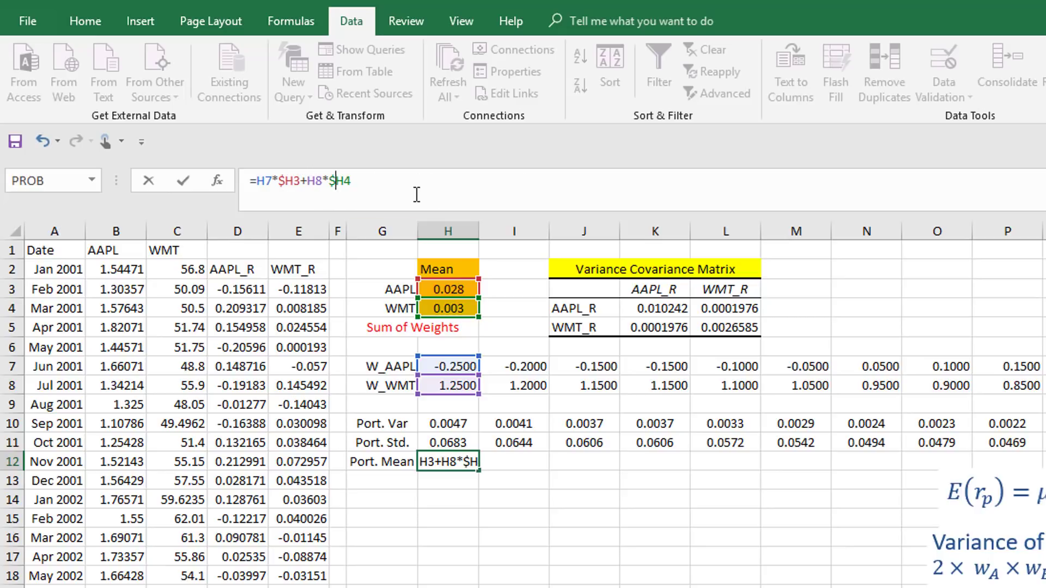
pyautogui.click(391, 193)
pyautogui.press('Return')
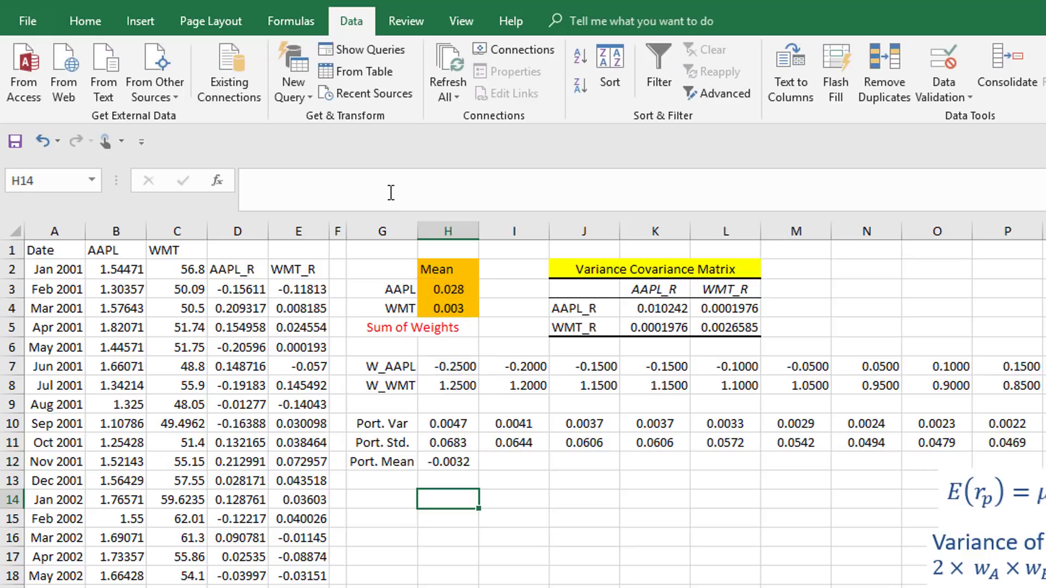
# Step: Fill the portfolio mean formula from H12 across to Z12 and check the weights in rows 7 and 8
pyautogui.click(443, 462)
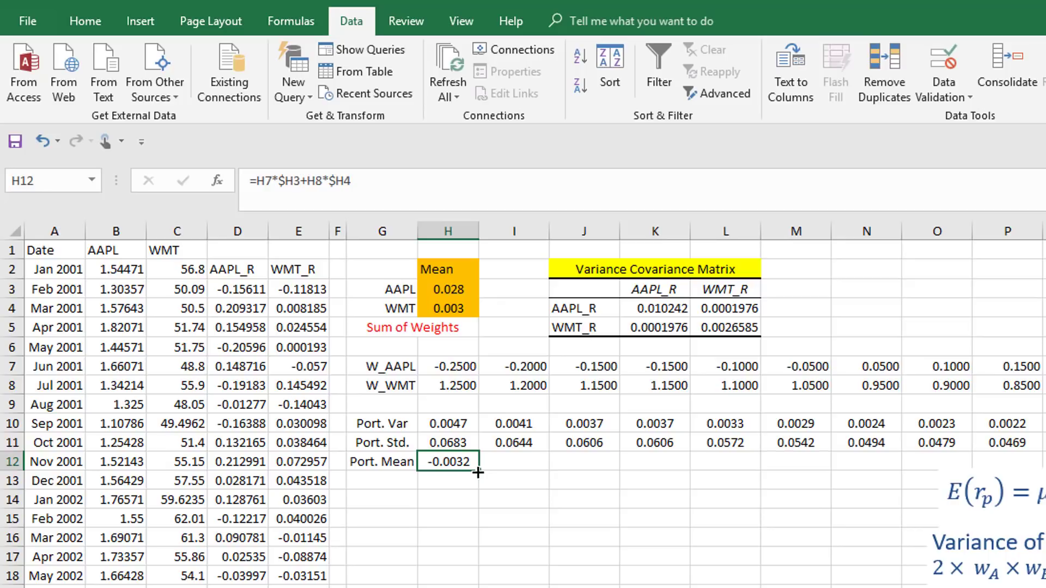
pyautogui.moveTo(478, 473); pyautogui.dragTo(1045, 489)
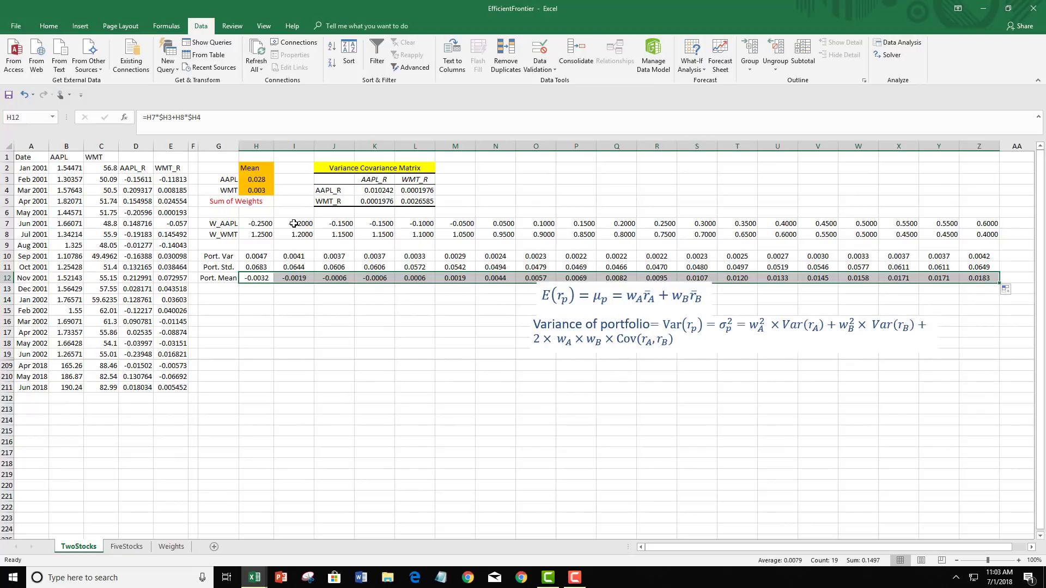
pyautogui.moveTo(293, 223); pyautogui.dragTo(899, 234)
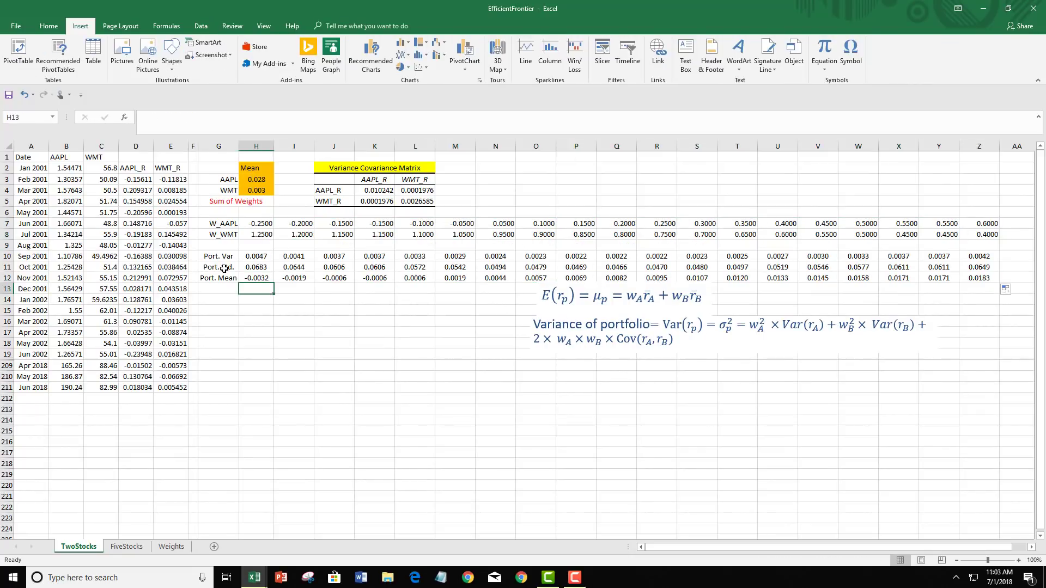
# Step: Insert a Scatter with Smooth Lines and Markers chart from the Port. Std. and Port. Mean rows G11:Z12 and place it below the table
pyautogui.moveTo(224, 269); pyautogui.dragTo(979, 279)
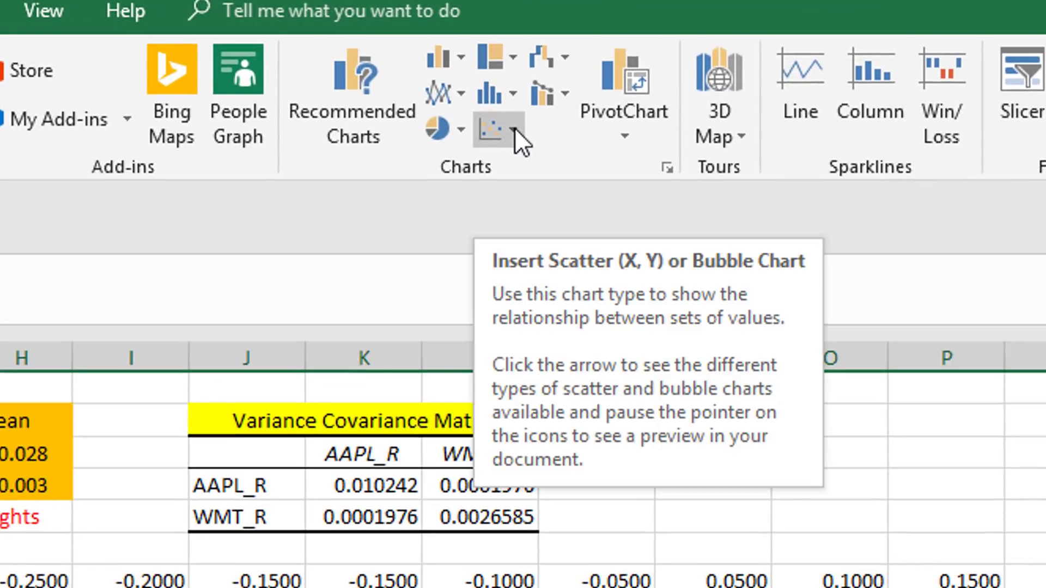
pyautogui.click(514, 130)
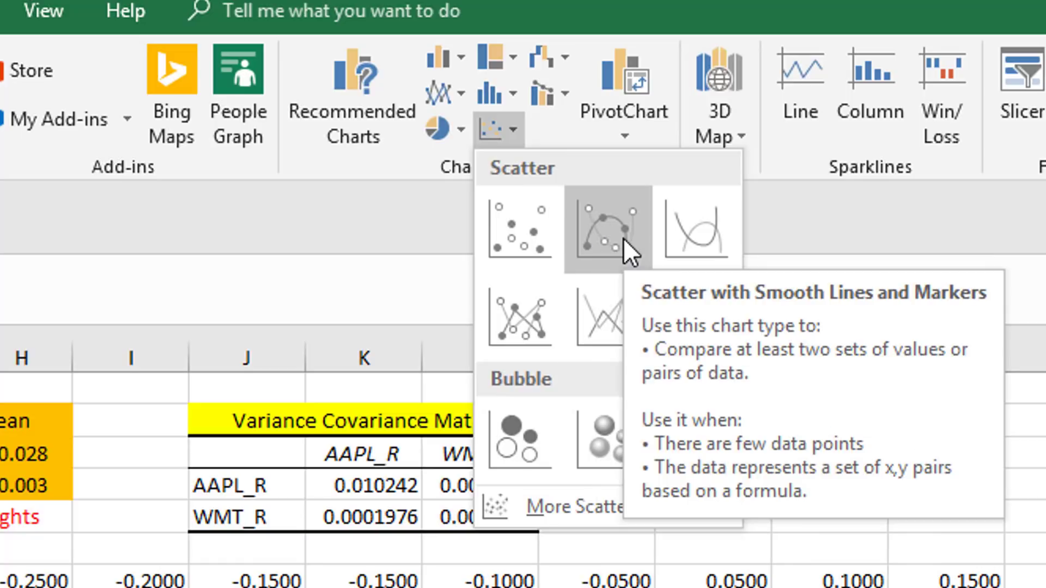
pyautogui.click(625, 240)
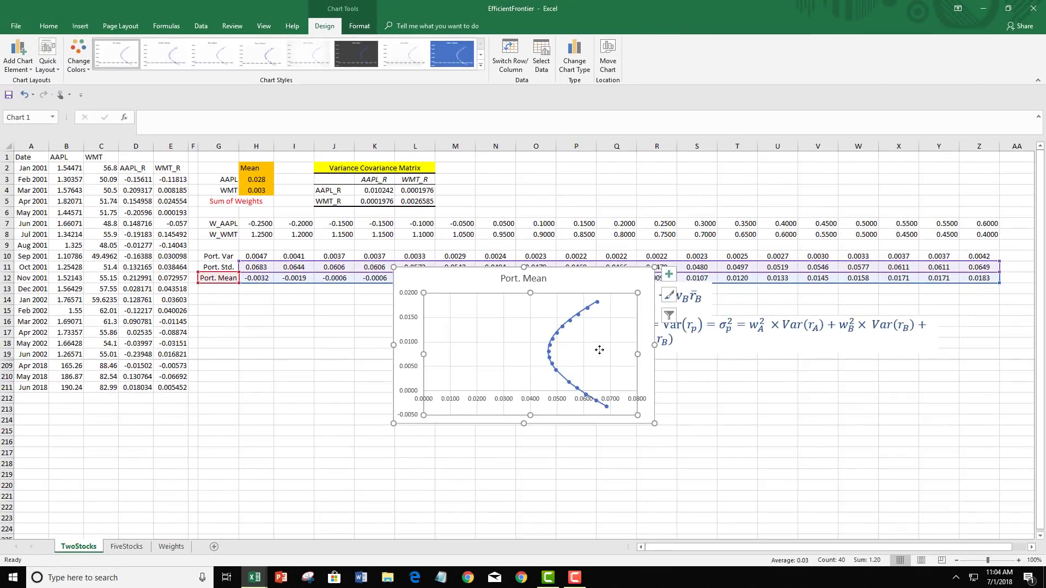
pyautogui.moveTo(574, 297); pyautogui.dragTo(491, 414)
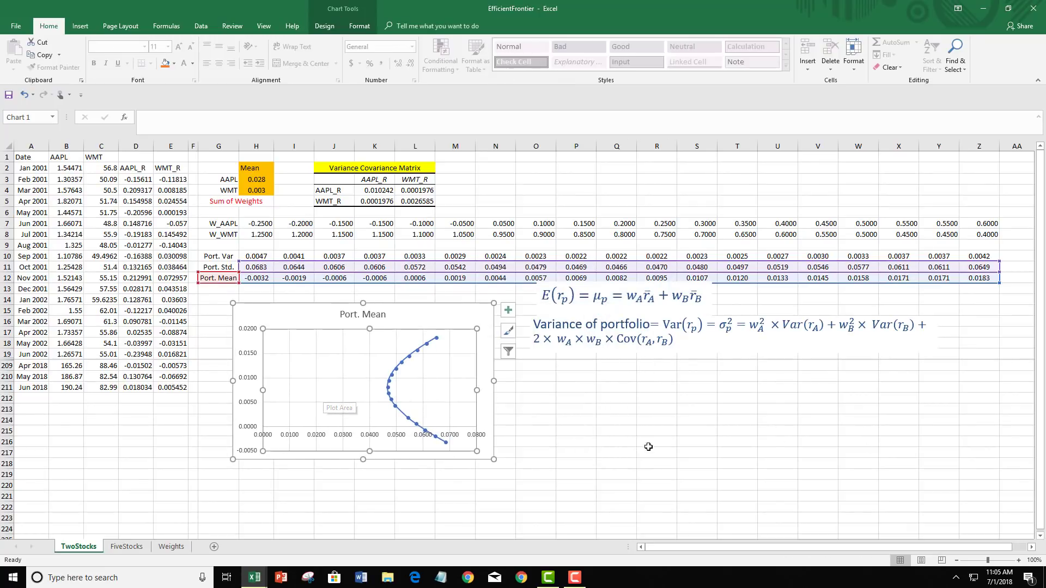
# Step: Add axis titles to the Port. Mean scatter chart
pyautogui.click(486, 421)
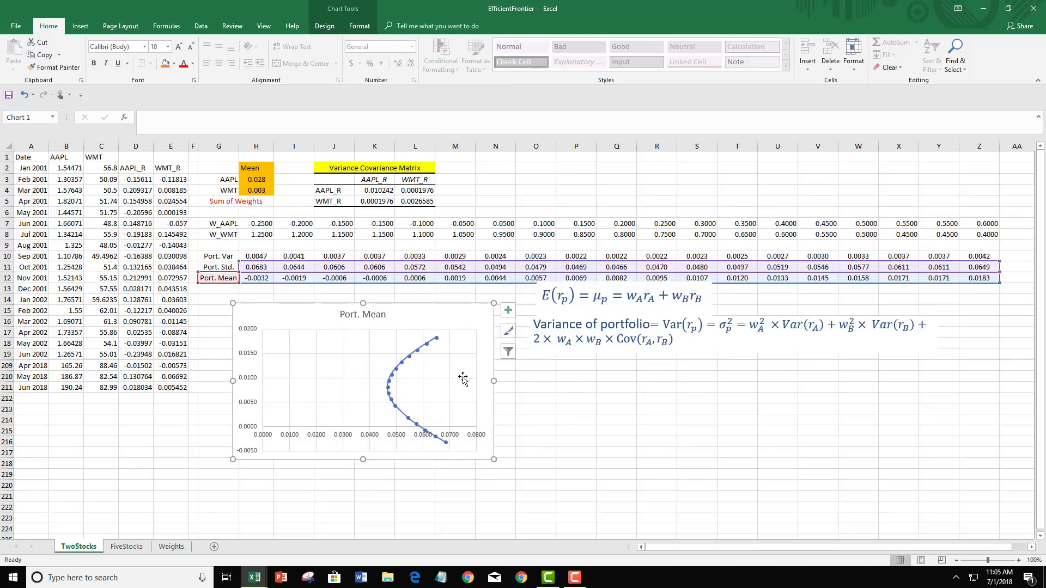
pyautogui.click(509, 311)
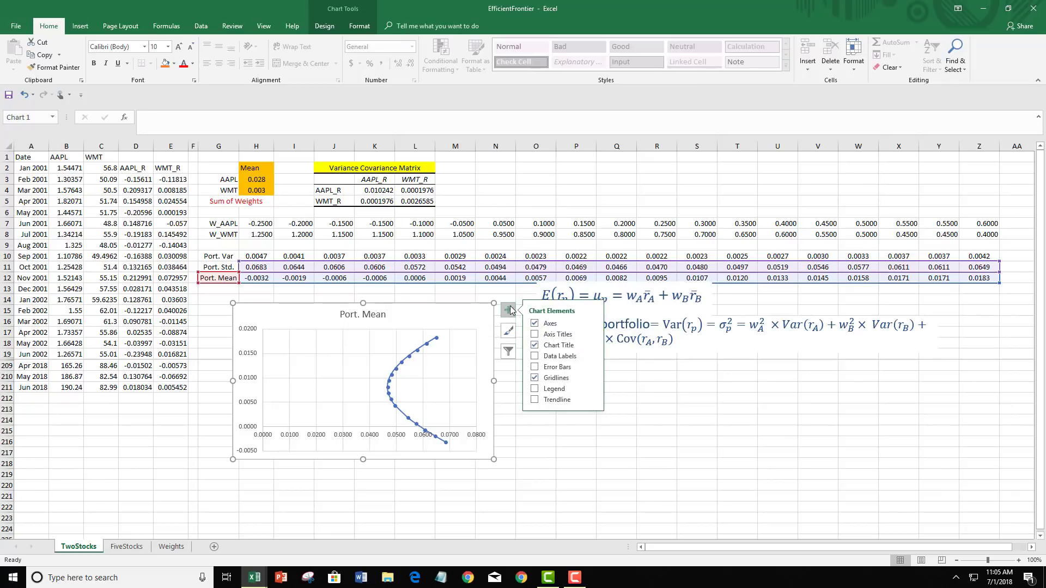
pyautogui.click(534, 334)
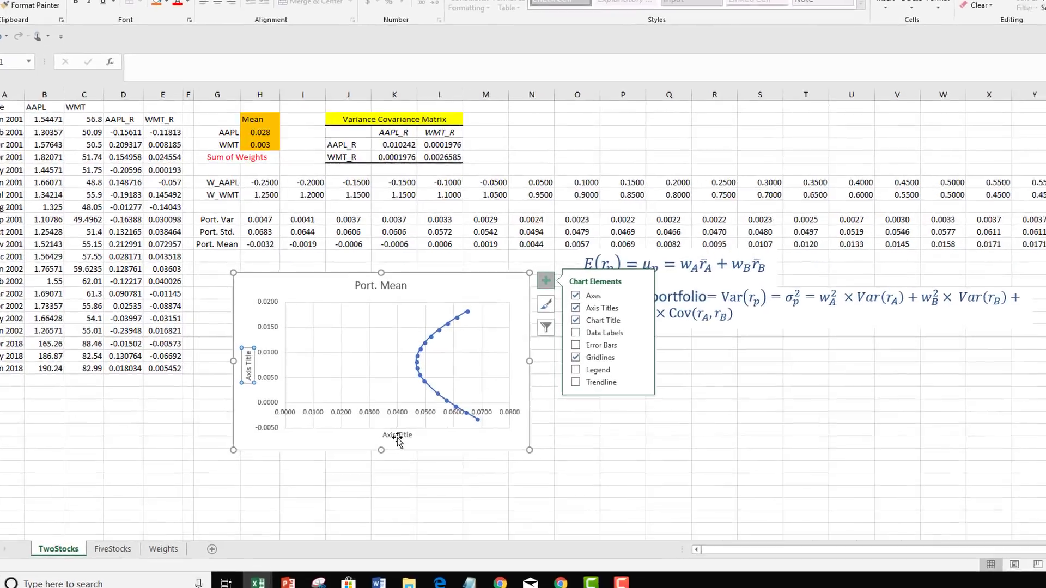
# Step: Set the chart's horizontal axis title to "Portfolio Standrd Deviation"
pyautogui.click(397, 436)
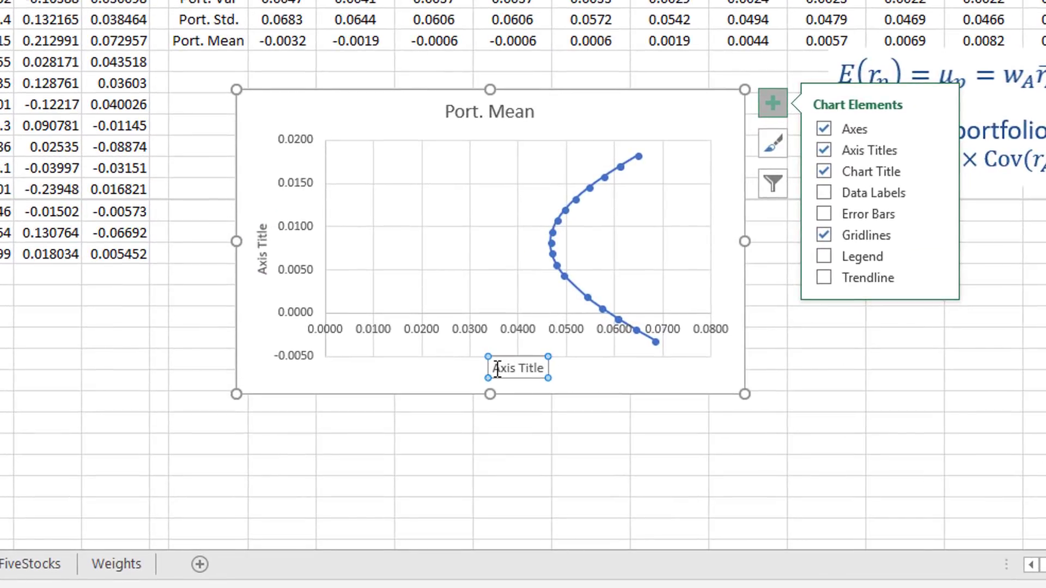
pyautogui.click(394, 435)
pyautogui.tripleClick(513, 369)
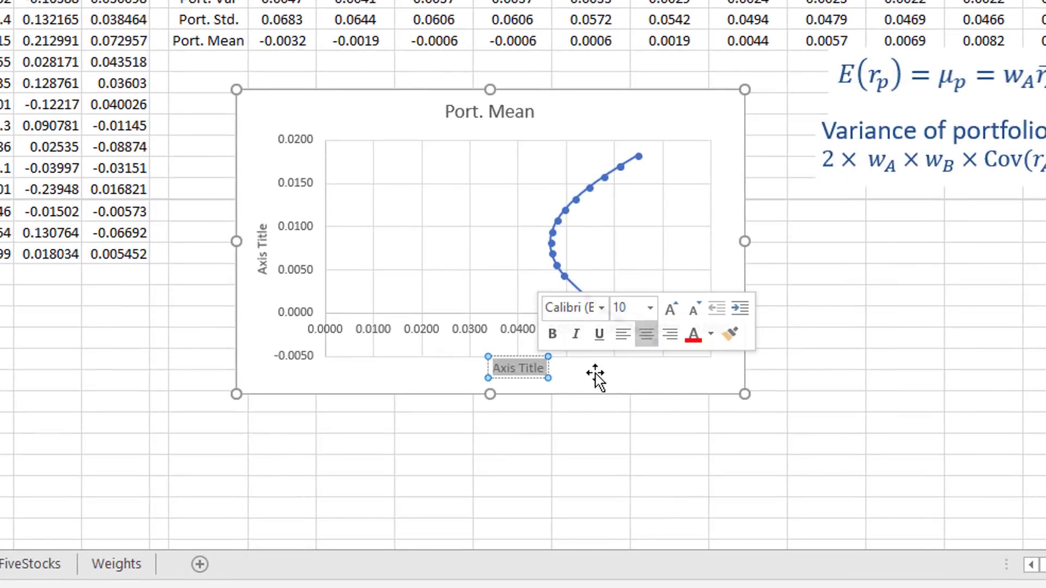
pyautogui.write('Po')
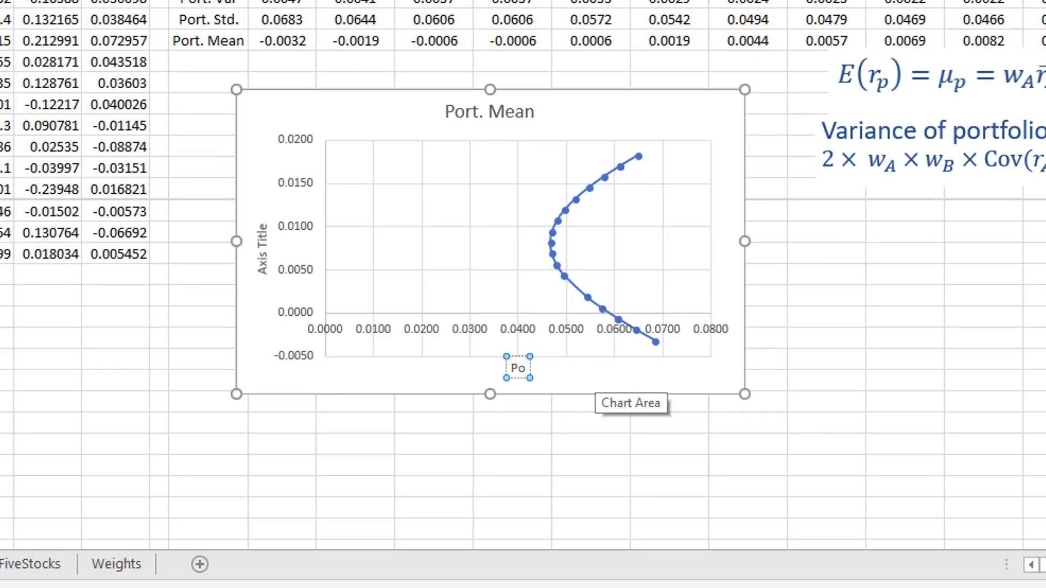
pyautogui.write('rtfolio Standrd Deviation')
pyautogui.click(423, 115)
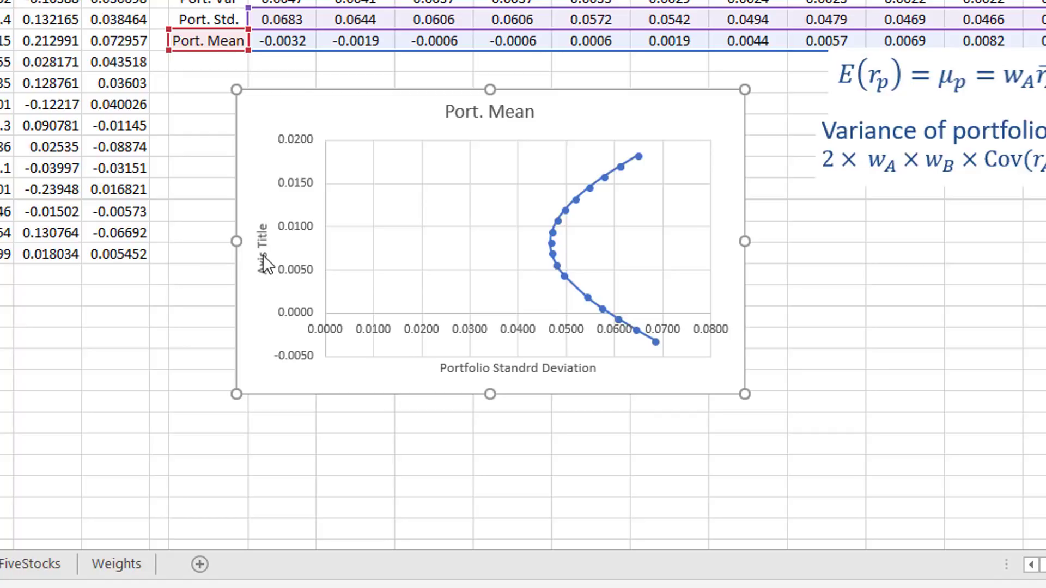
# Step: Set the chart's vertical axis title to "Portfolio Mean" and the chart title to "Portfolio Frontier"
pyautogui.click(265, 251)
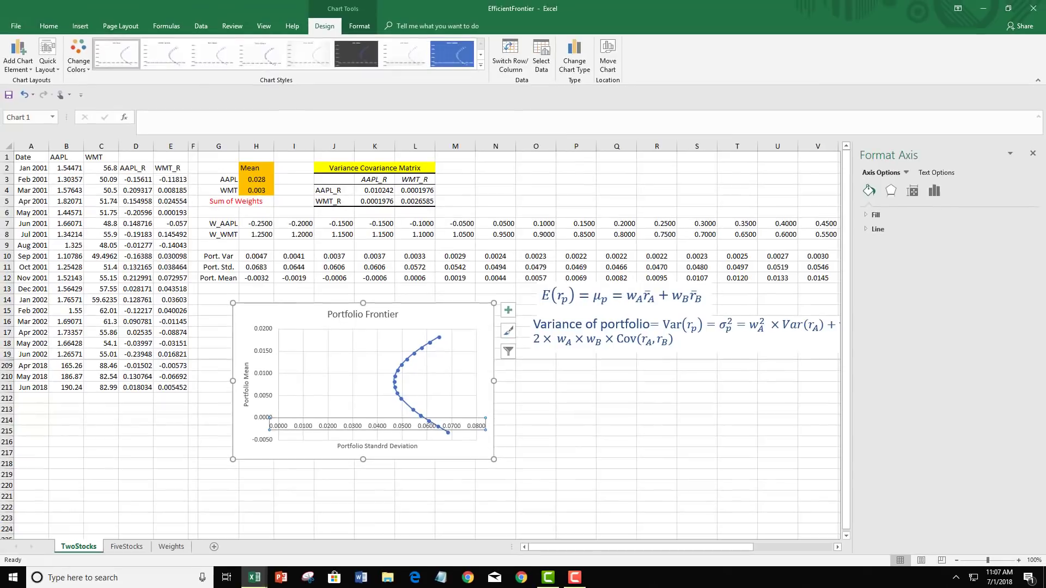
# Step: Set the minimum bound of the chart's horizontal axis to 0.04
pyautogui.click(413, 426)
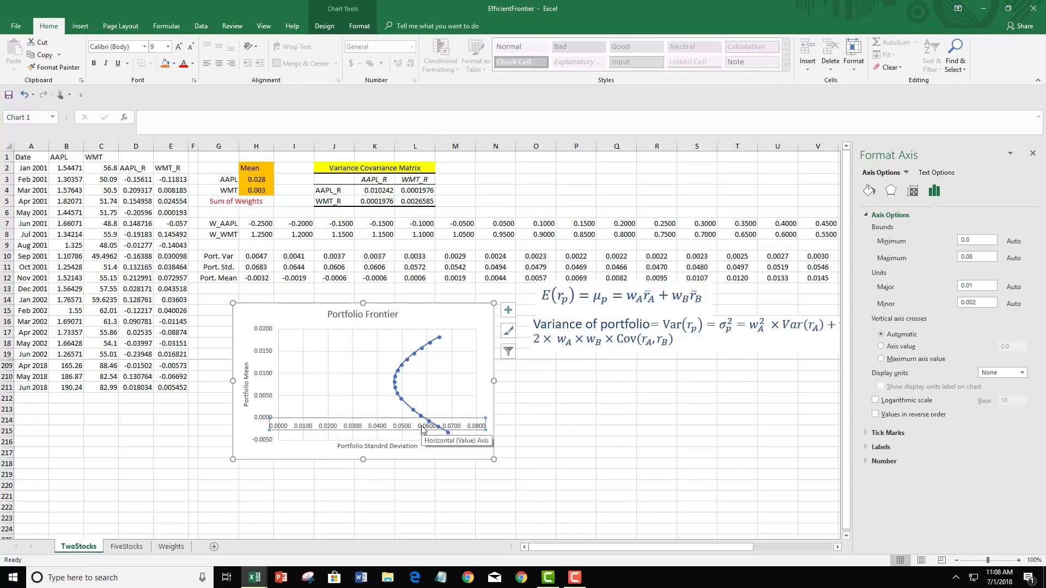
pyautogui.rightClick(424, 427)
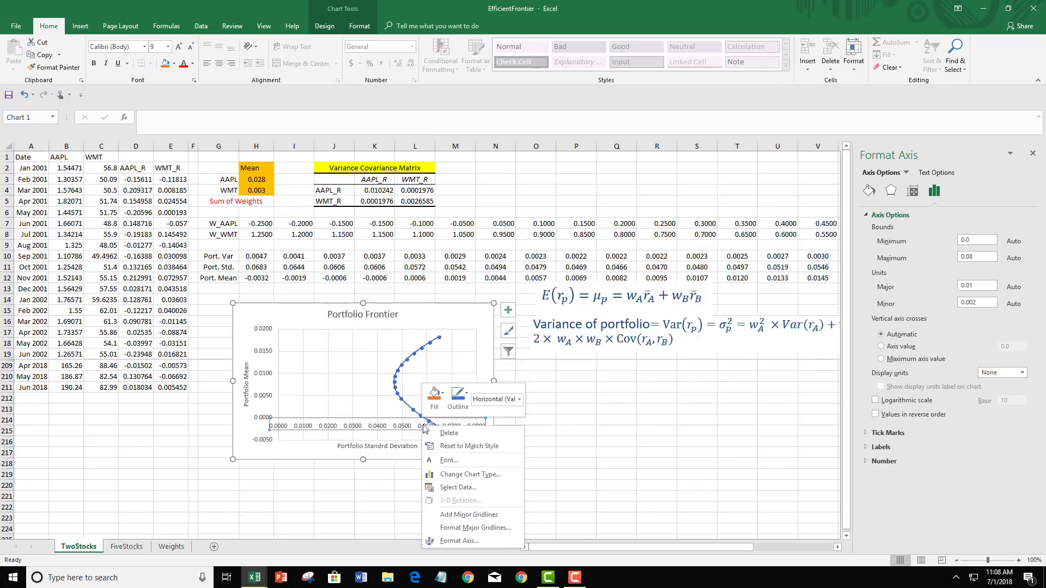
pyautogui.click(473, 546)
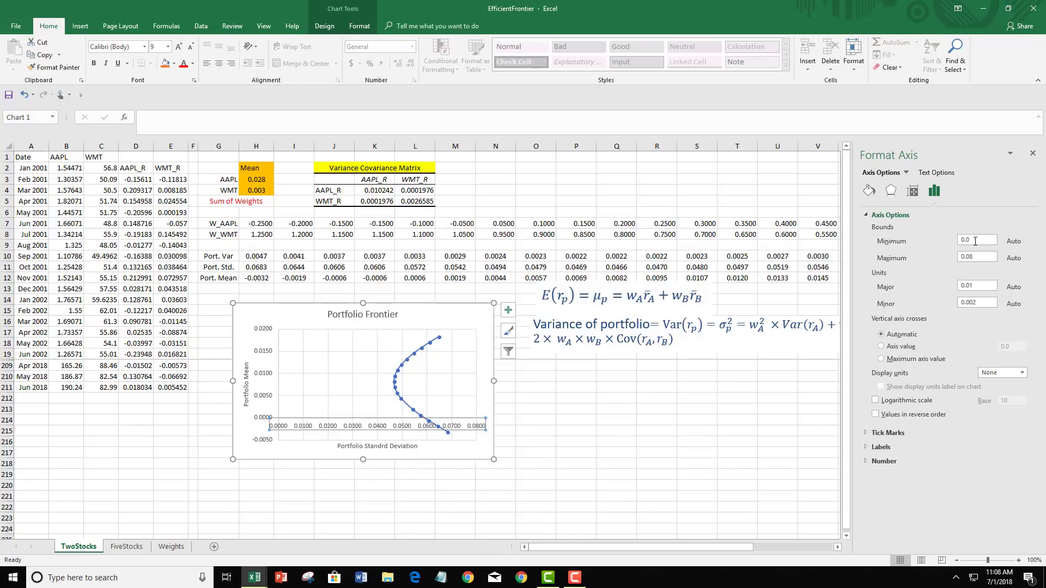
pyautogui.click(976, 241)
pyautogui.moveTo(976, 244); pyautogui.dragTo(950, 242)
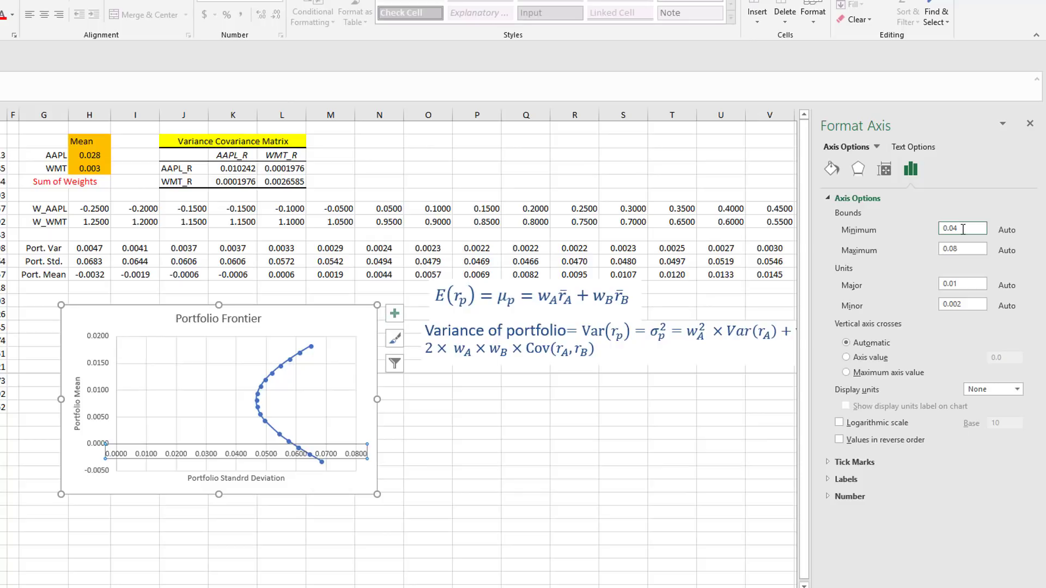
pyautogui.click(957, 249)
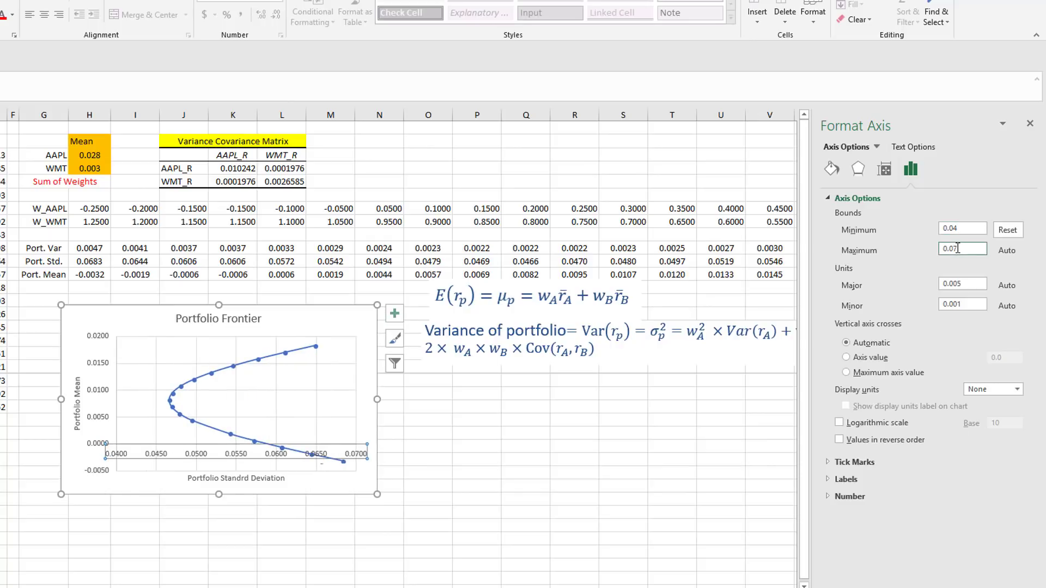
# Step: Set the label position of the horizontal axis to Low
pyautogui.click(251, 460)
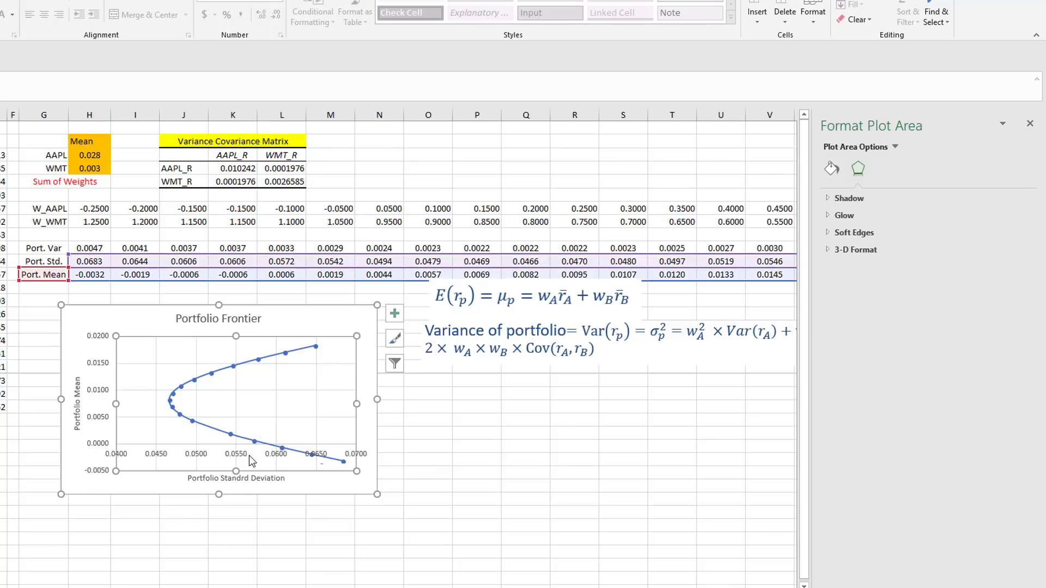
pyautogui.click(249, 457)
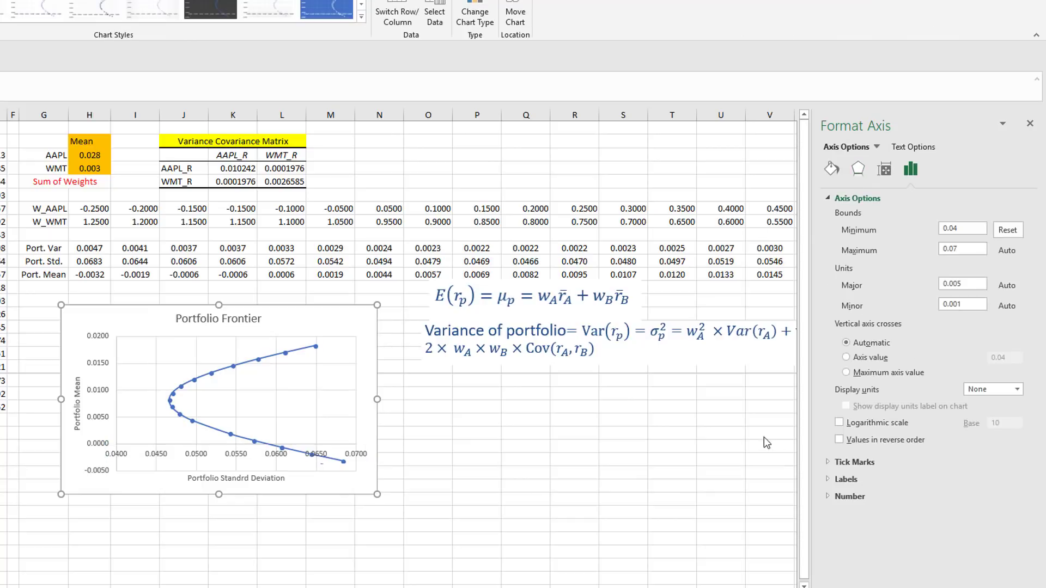
pyautogui.click(829, 479)
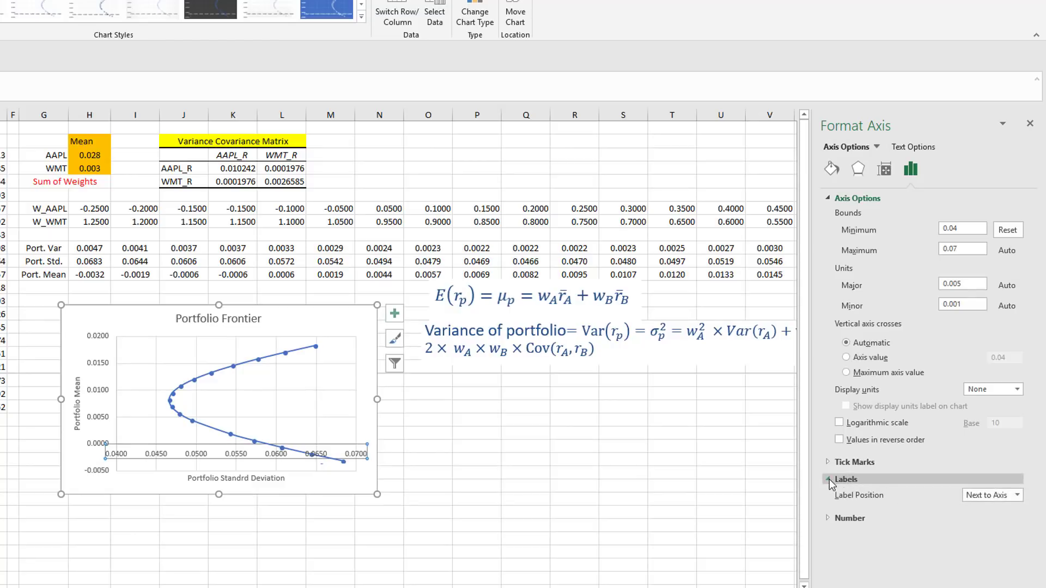
pyautogui.click(986, 494)
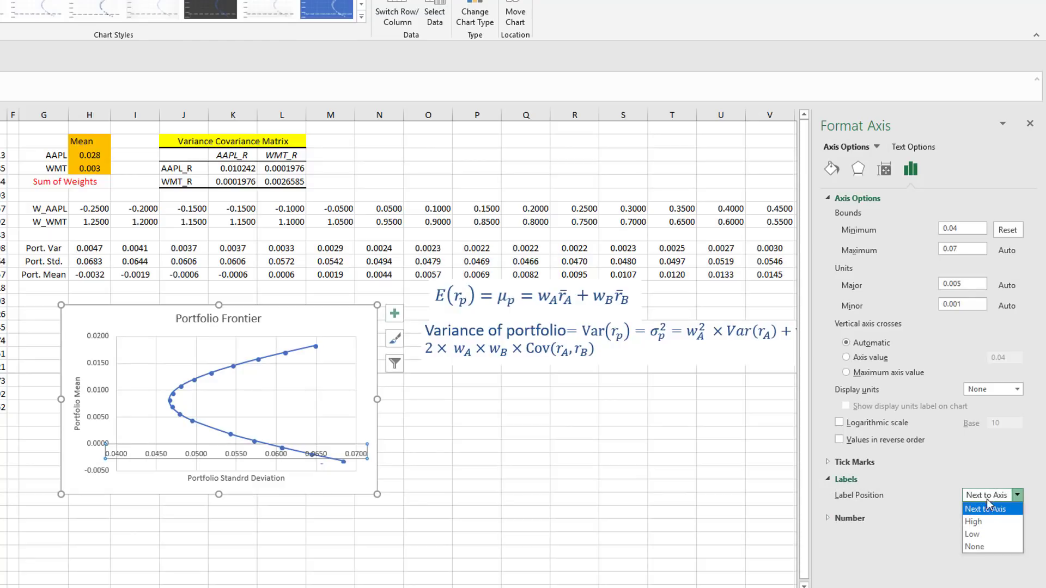
pyautogui.click(981, 536)
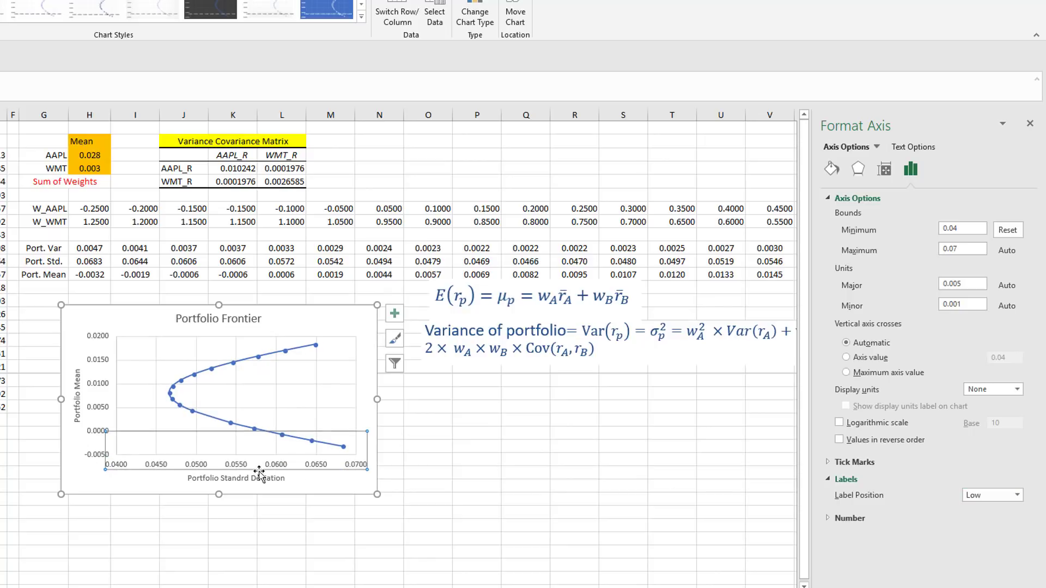
pyautogui.click(355, 488)
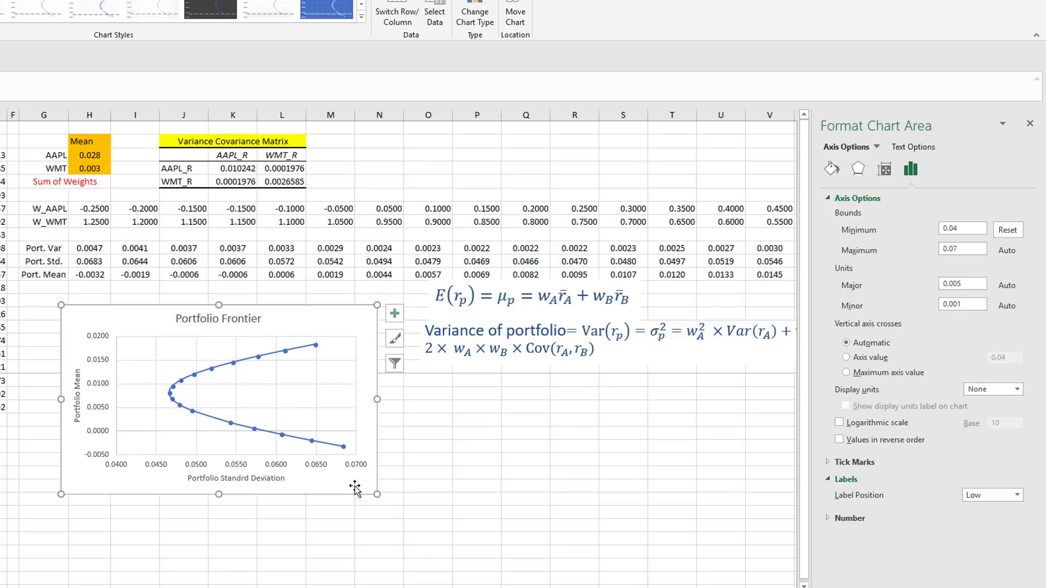
# Step: Review the frontier curve and its sources: the means, the variance-covariance matrix, the weights in rows 7 and 8, and the portfolio results in H11 and H12
pyautogui.click(225, 366)
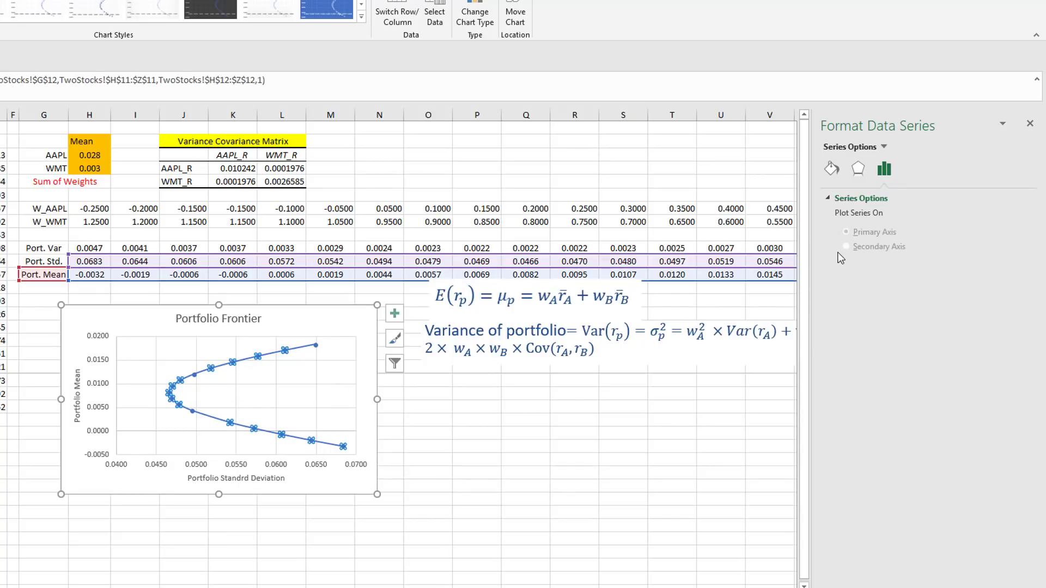
pyautogui.click(245, 362)
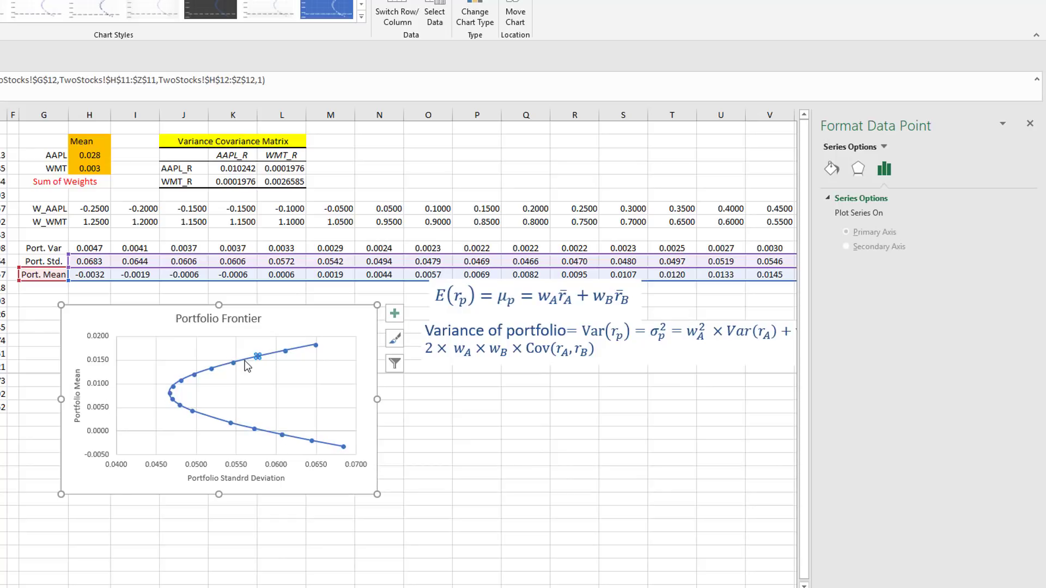
pyautogui.click(348, 426)
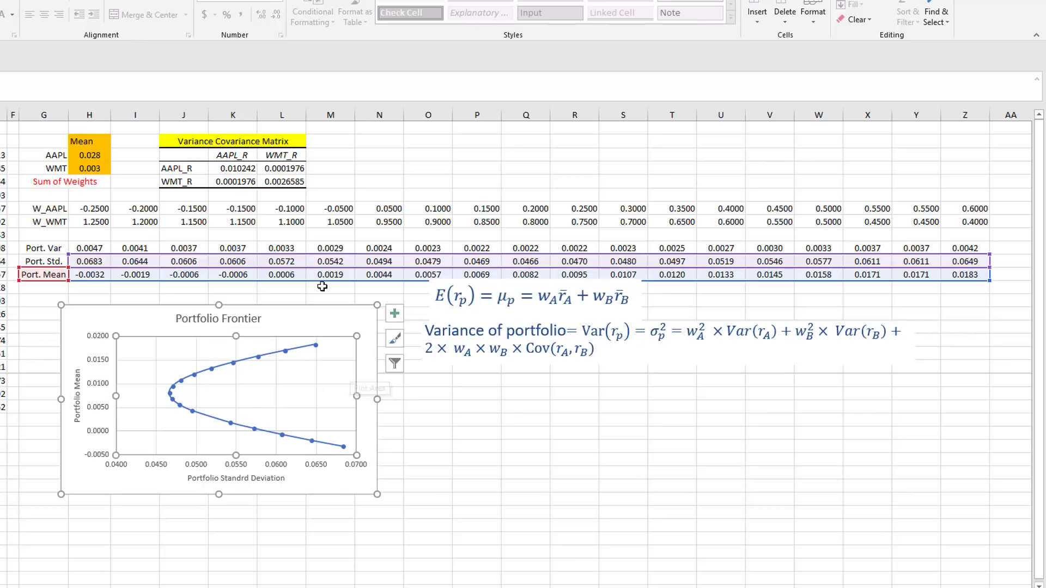
pyautogui.click(93, 155)
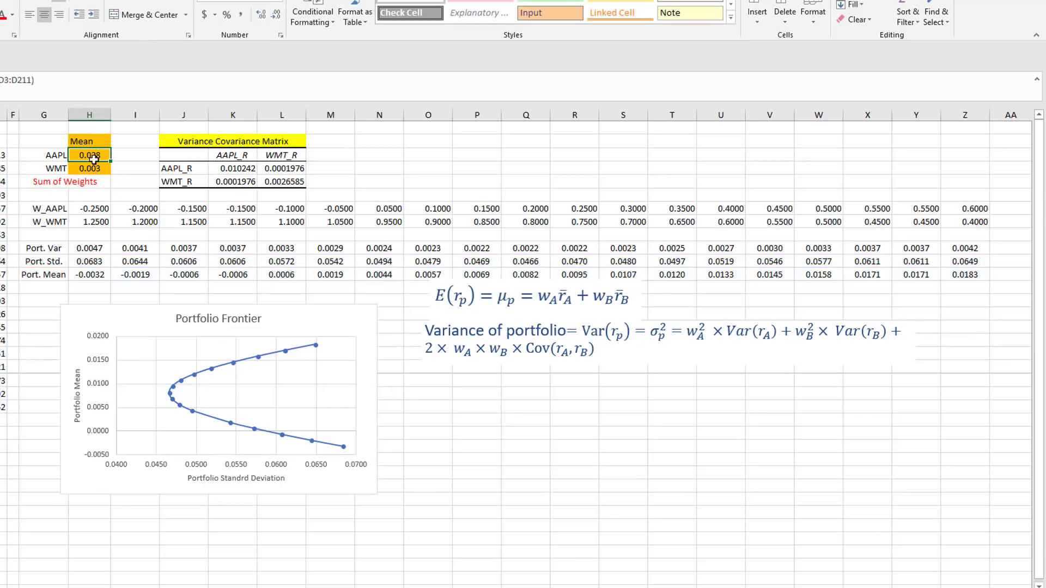
pyautogui.click(96, 167)
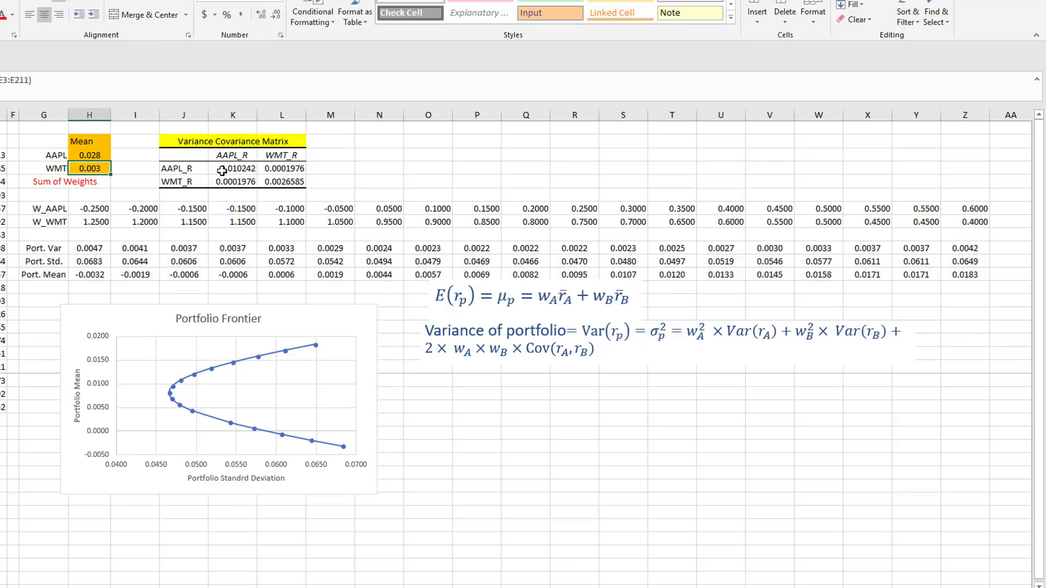
pyautogui.moveTo(222, 170); pyautogui.dragTo(282, 184)
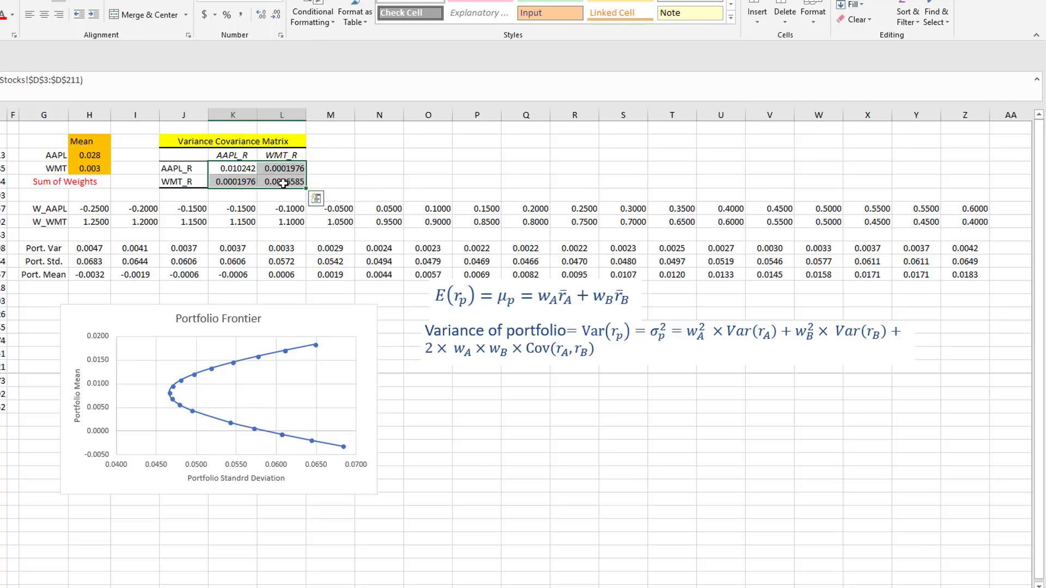
pyautogui.click(283, 184)
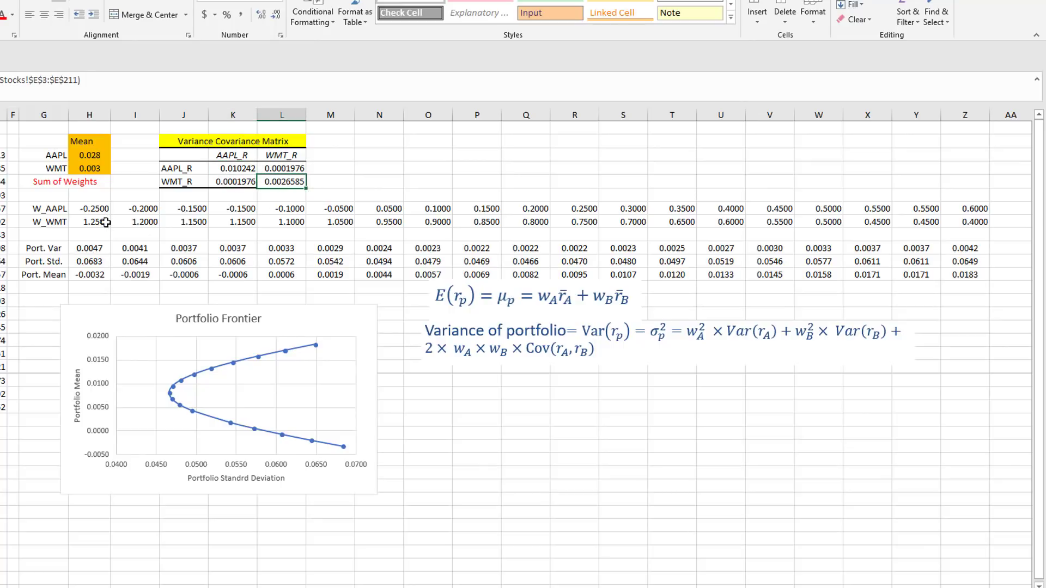
pyautogui.moveTo(99, 208); pyautogui.dragTo(958, 223)
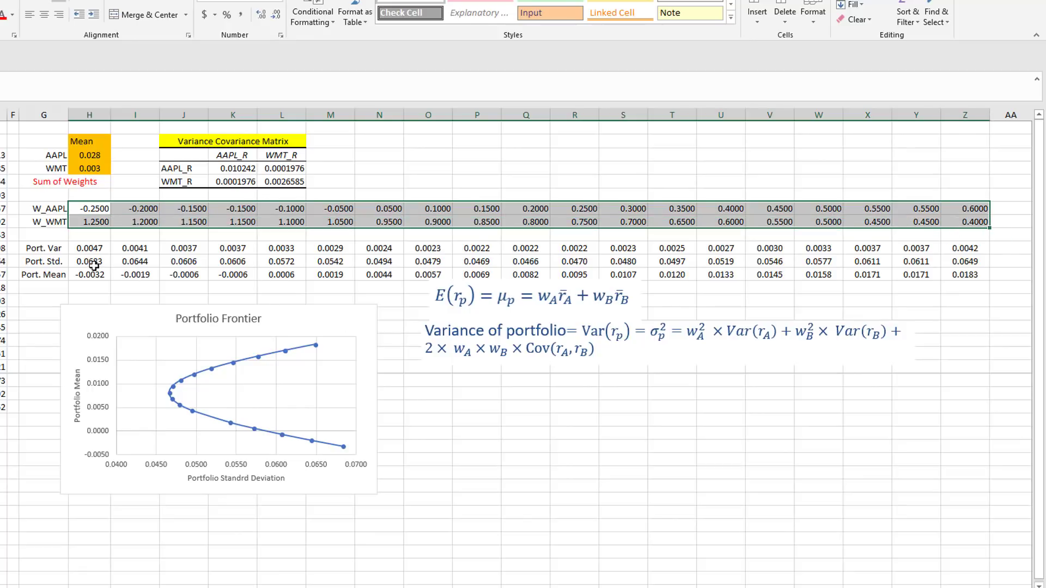
pyautogui.click(94, 264)
pyautogui.click(87, 275)
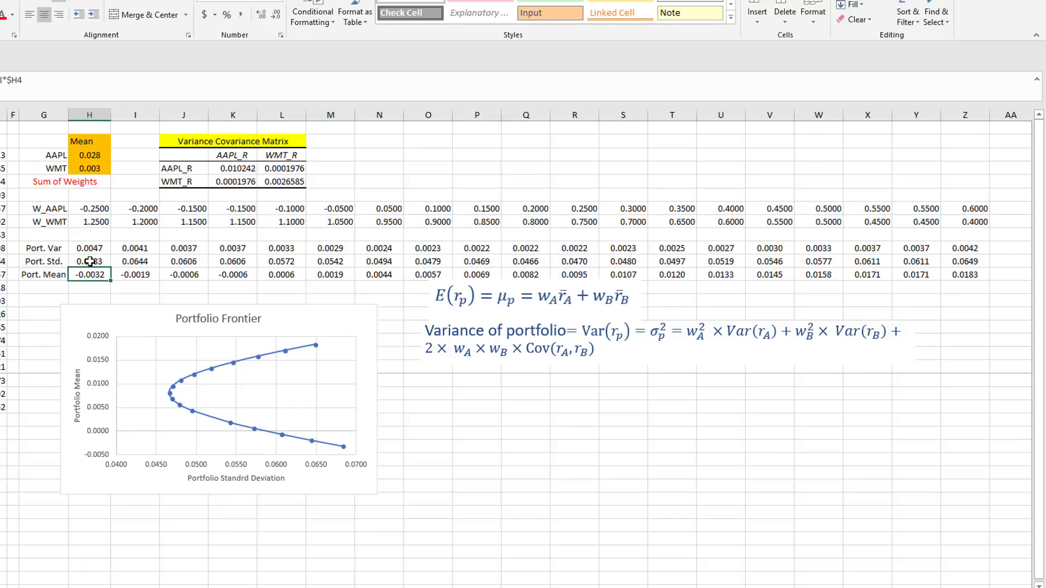
pyautogui.click(90, 261)
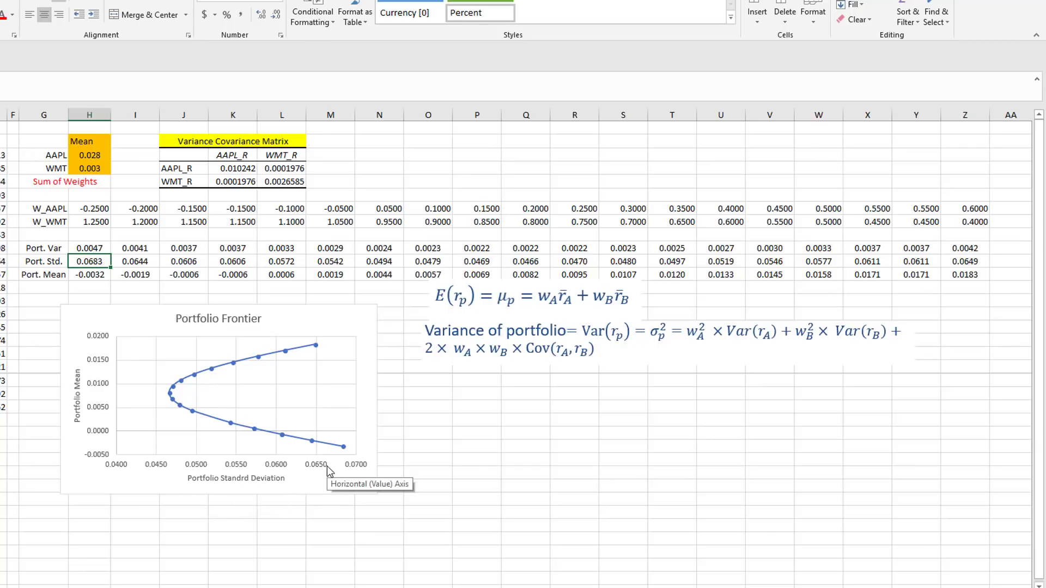
# Step: Examine the frontier curve, comparing points on its upper and lower branches at the same standard deviation with the leftmost point
pyautogui.click(221, 370)
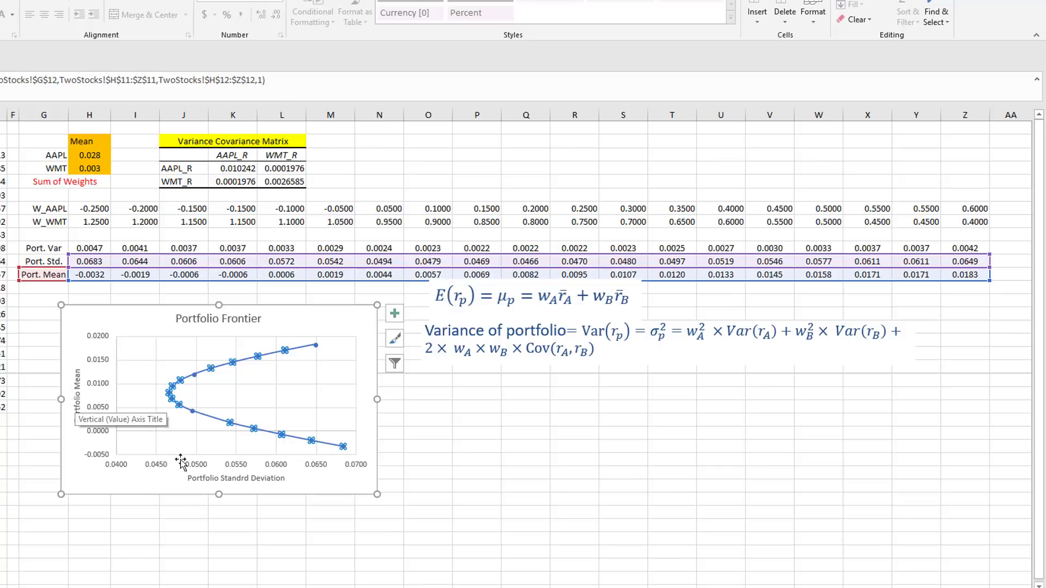
pyautogui.click(242, 479)
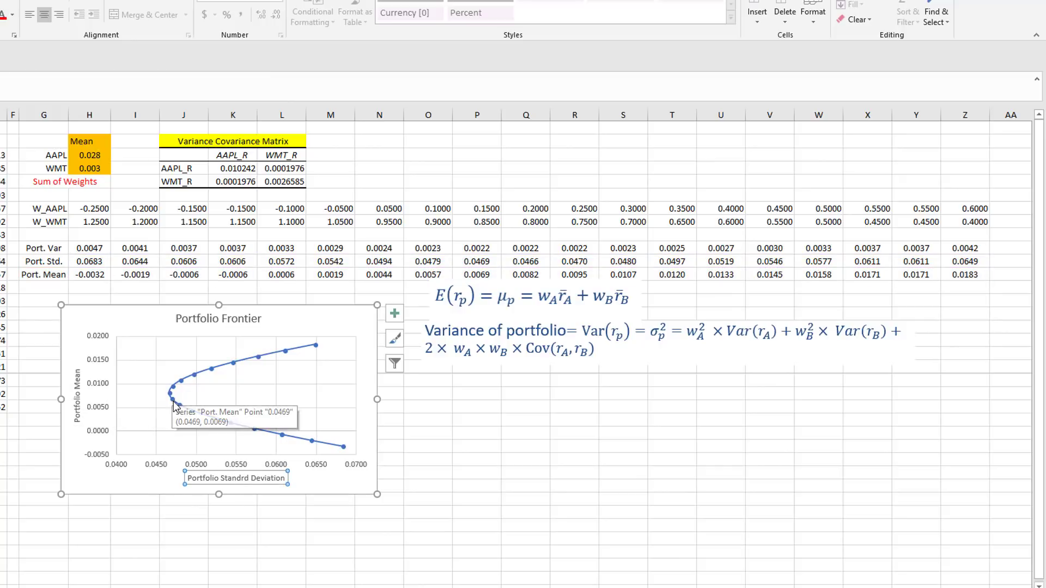
pyautogui.click(343, 450)
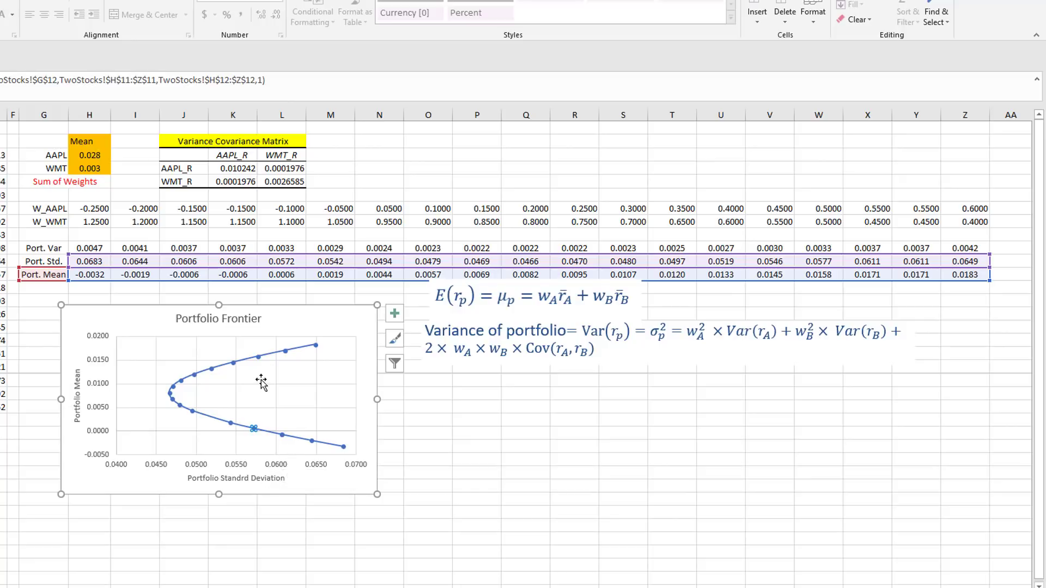
pyautogui.click(188, 387)
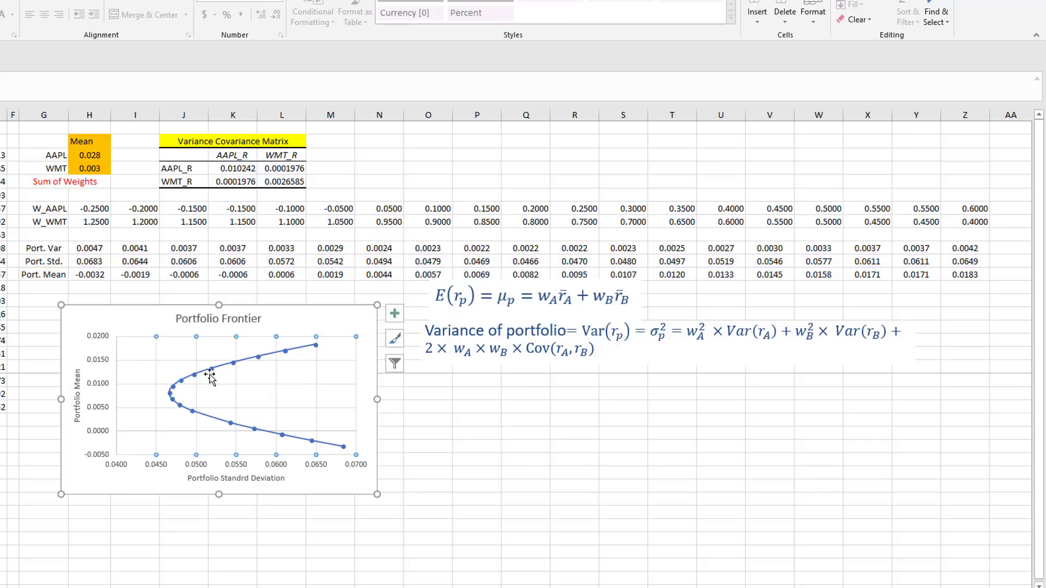
pyautogui.click(180, 379)
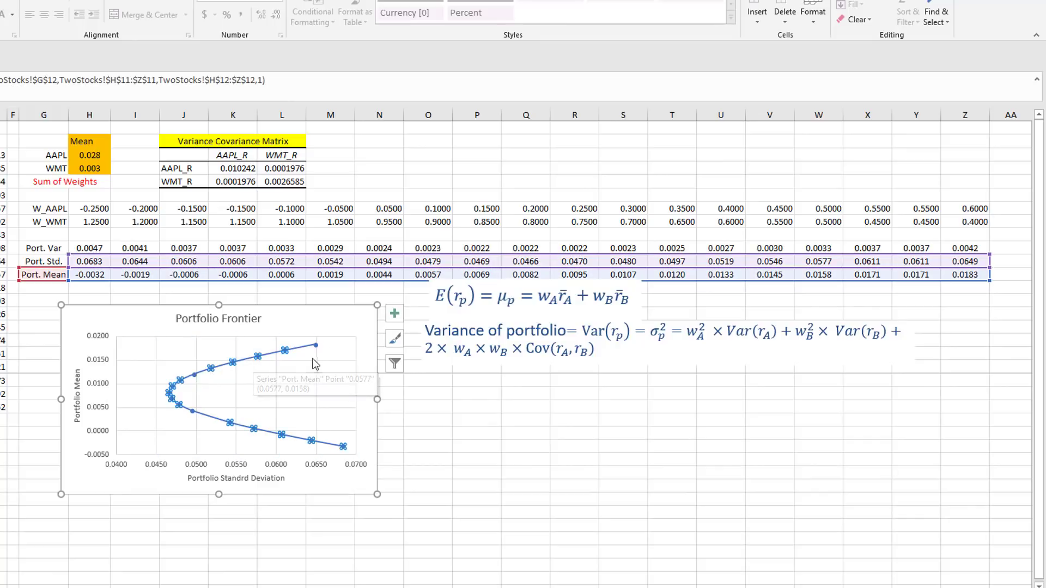
pyautogui.click(285, 350)
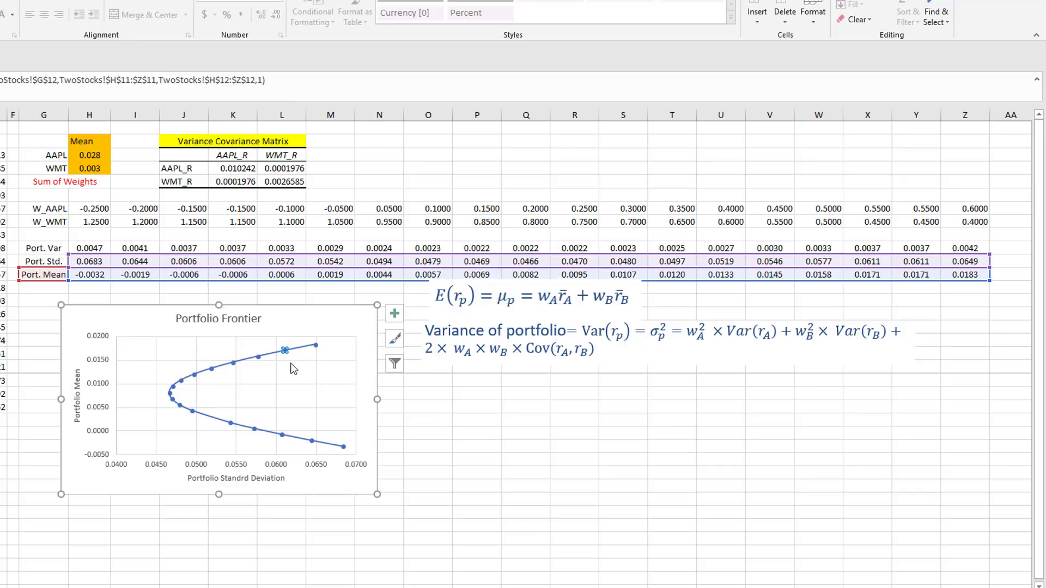
pyautogui.moveTo(285, 351)
pyautogui.click(282, 436)
pyautogui.moveTo(281, 434)
pyautogui.click(285, 351)
pyautogui.moveTo(170, 394)
pyautogui.click(282, 435)
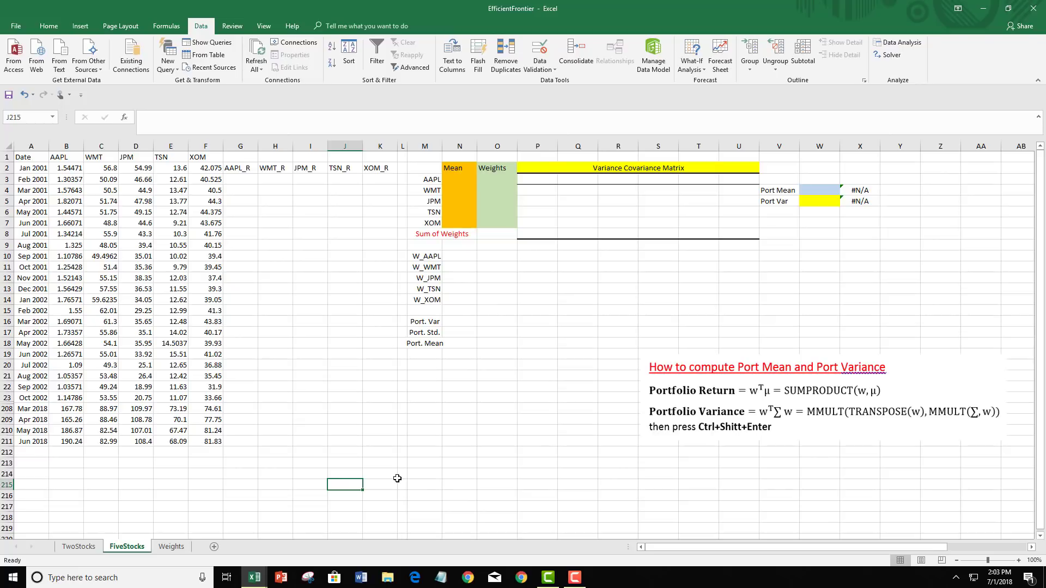
# Step: Examine the FiveStocks sheet's price columns for AAPL, WMT, JPM, TSN and XOM and the first and last dates in A2 and A211
pyautogui.click(285, 465)
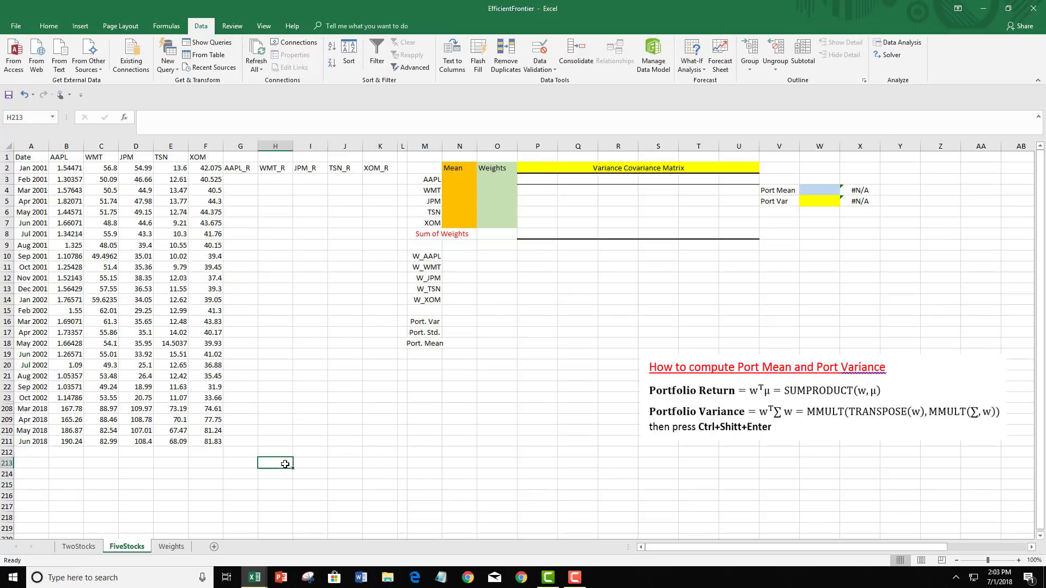
pyautogui.click(65, 158)
pyautogui.click(98, 159)
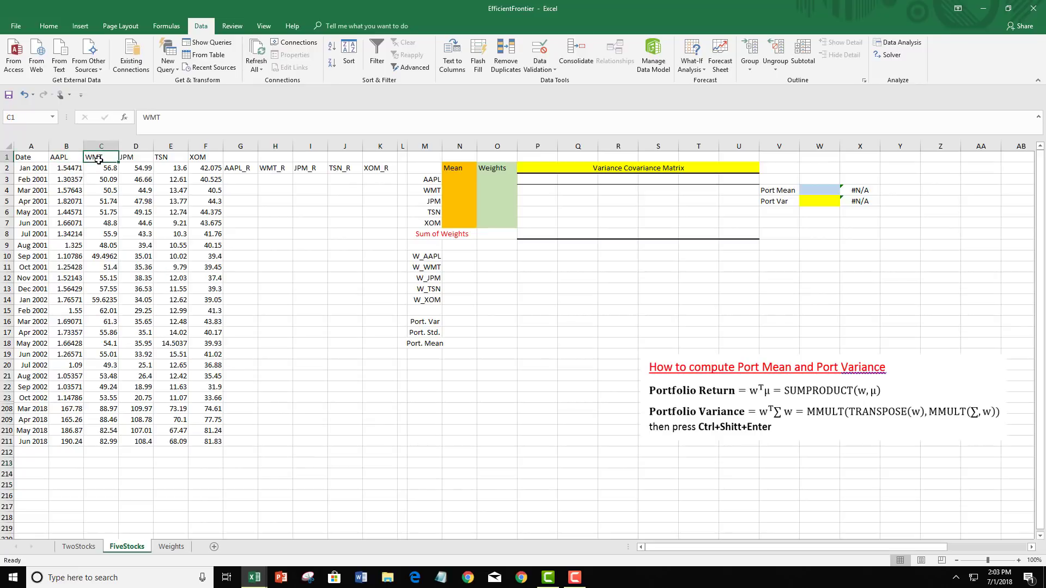
pyautogui.click(124, 159)
pyautogui.click(161, 159)
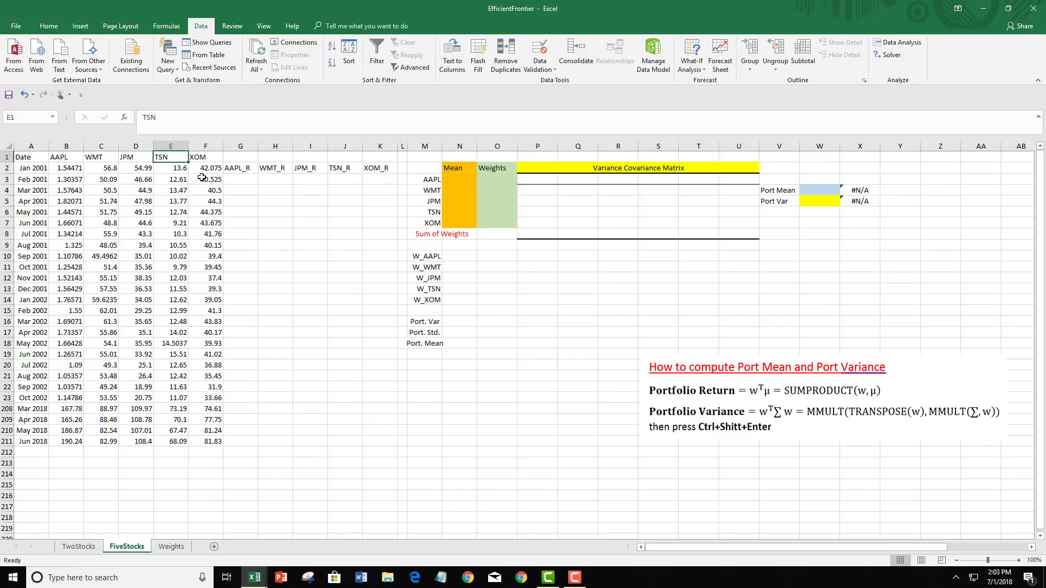
pyautogui.click(201, 156)
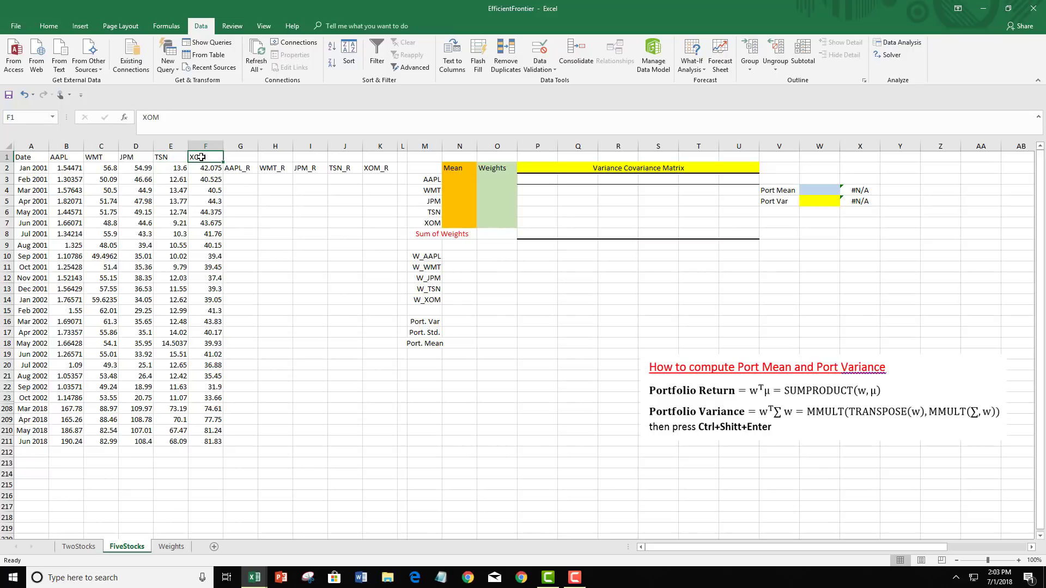
pyautogui.click(33, 168)
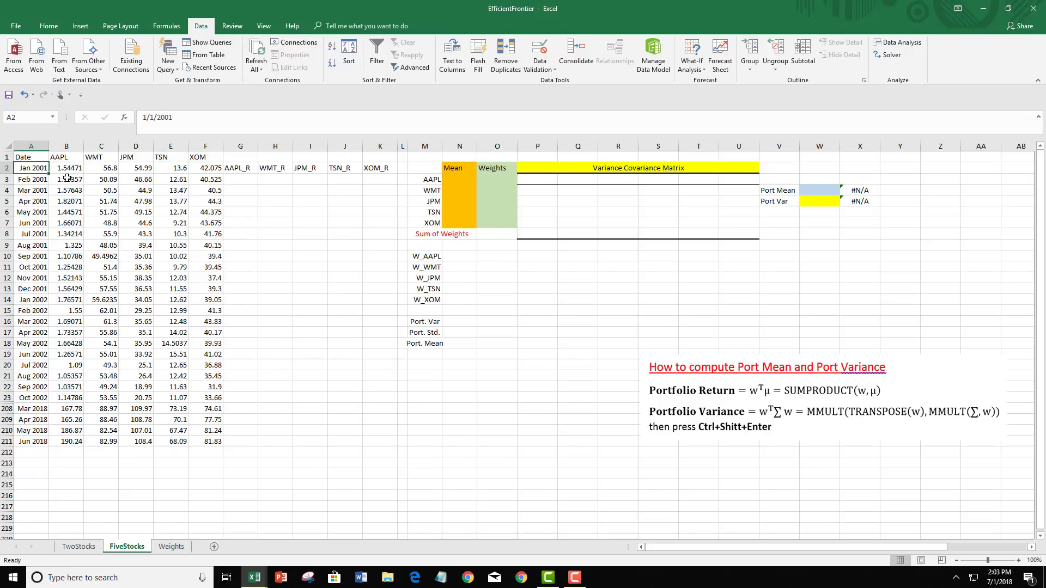
pyautogui.click(39, 444)
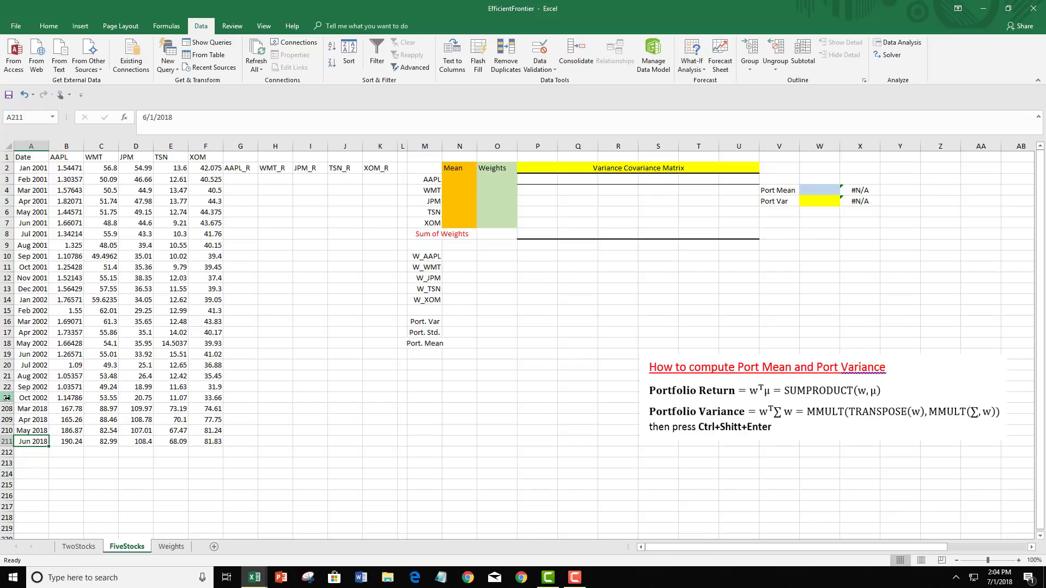
# Step: Examine the empty areas set aside for the five stocks' returns, the means in N3:N7 and the variance-covariance matrix
pyautogui.moveTo(8, 398); pyautogui.dragTo(7, 409)
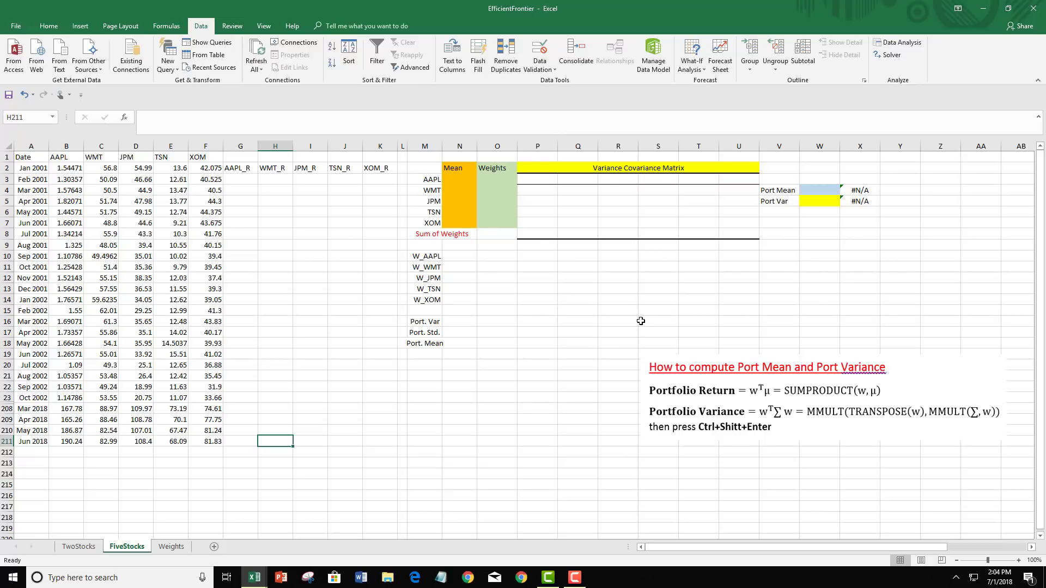
pyautogui.click(507, 288)
pyautogui.moveTo(249, 184); pyautogui.dragTo(376, 261)
pyautogui.moveTo(372, 305); pyautogui.dragTo(368, 417)
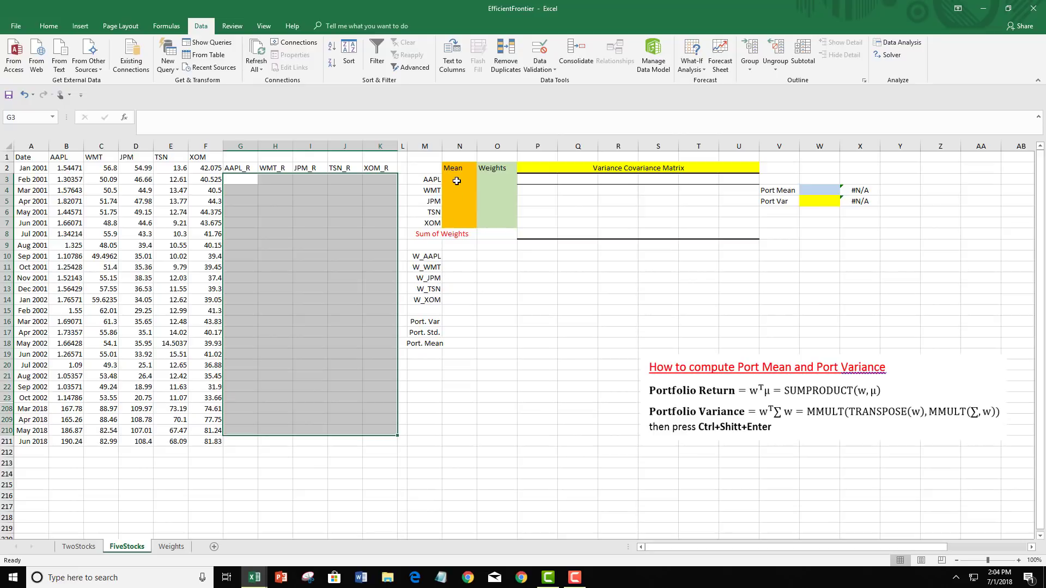
pyautogui.moveTo(458, 180); pyautogui.dragTo(456, 226)
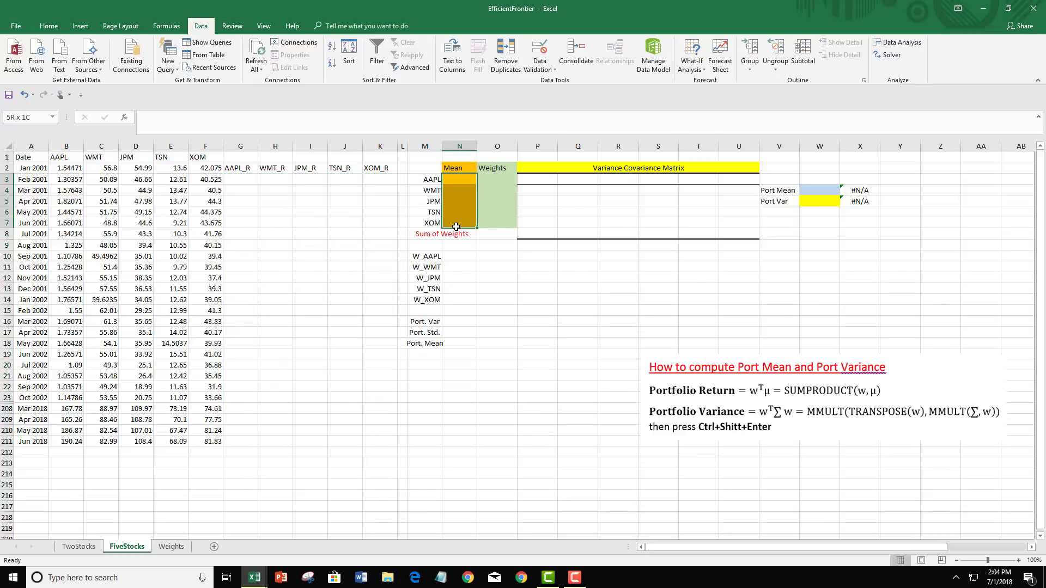
pyautogui.click(457, 182)
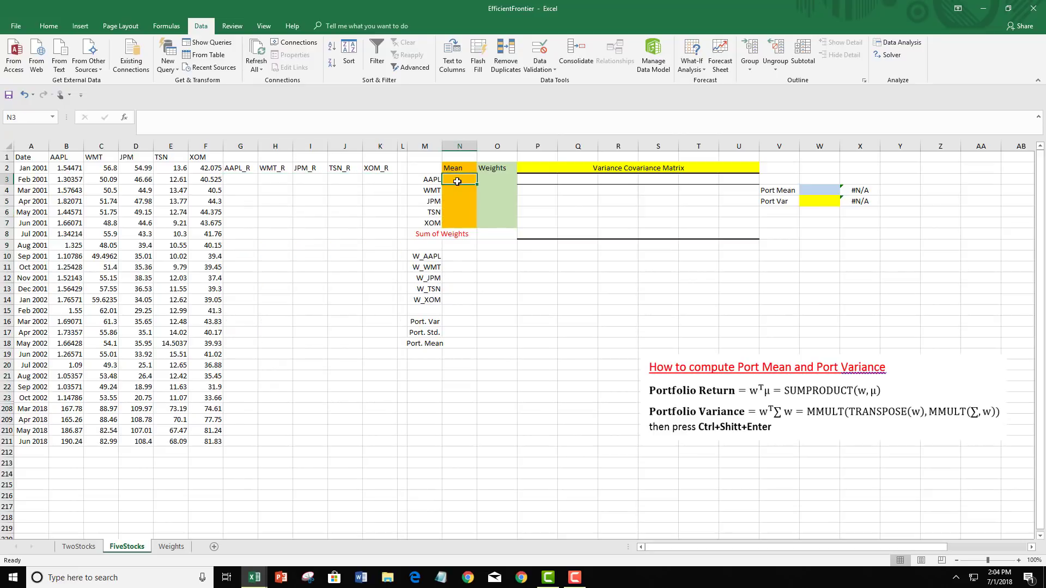
pyautogui.click(462, 192)
pyautogui.click(462, 202)
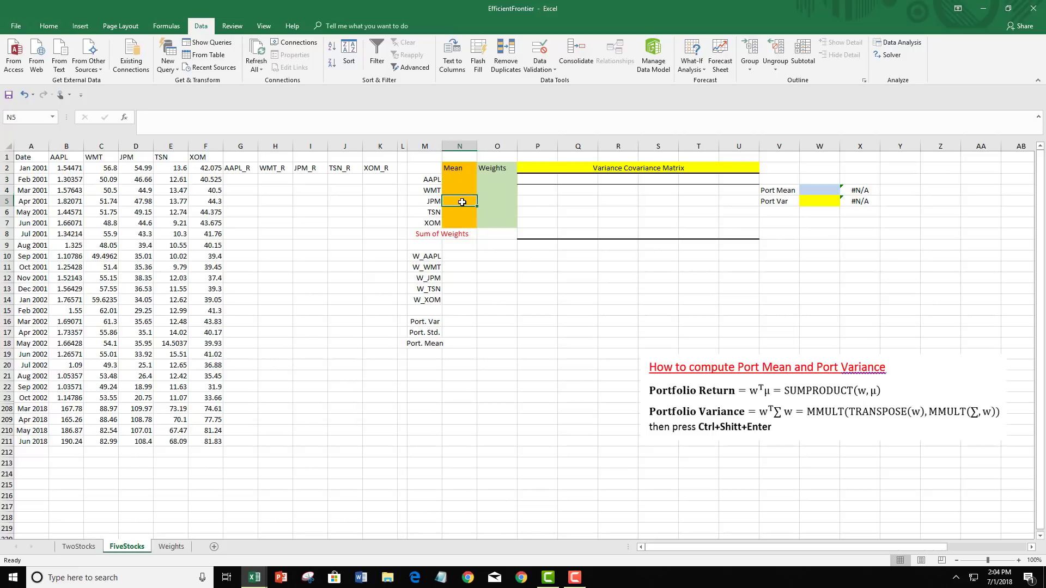
pyautogui.moveTo(580, 169); pyautogui.dragTo(600, 233)
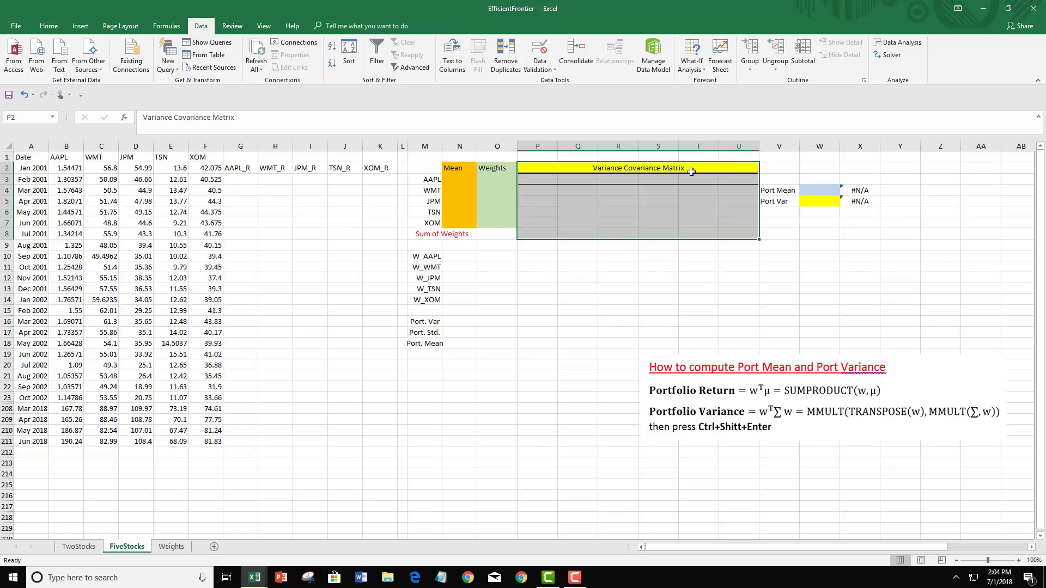
pyautogui.click(691, 188)
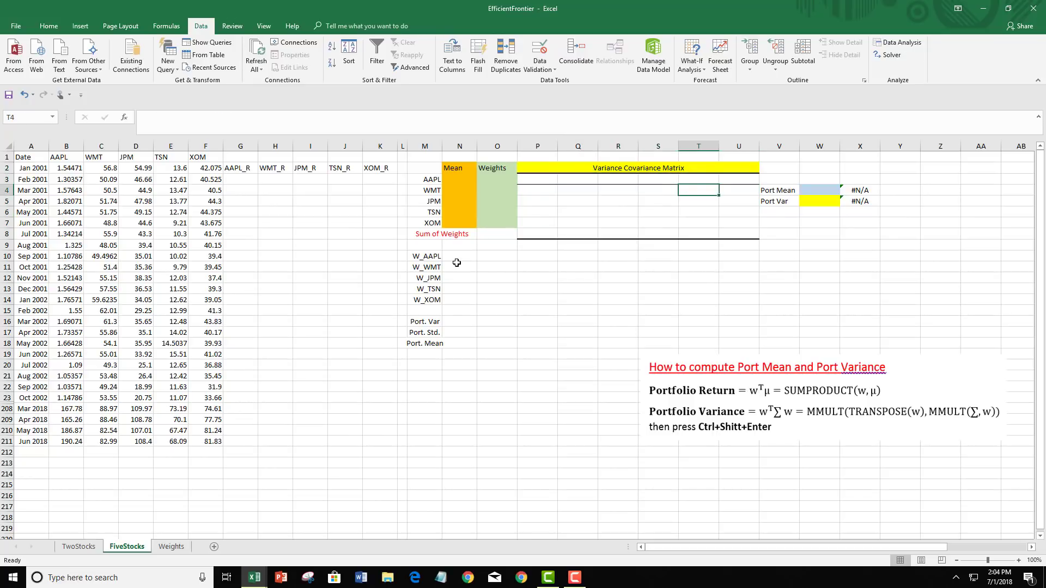
# Step: Examine the areas set aside for the portfolio weights in rows 10 to 14 and the portfolio variance, standard deviation and mean in rows 16 to 18
pyautogui.moveTo(457, 258); pyautogui.dragTo(867, 301)
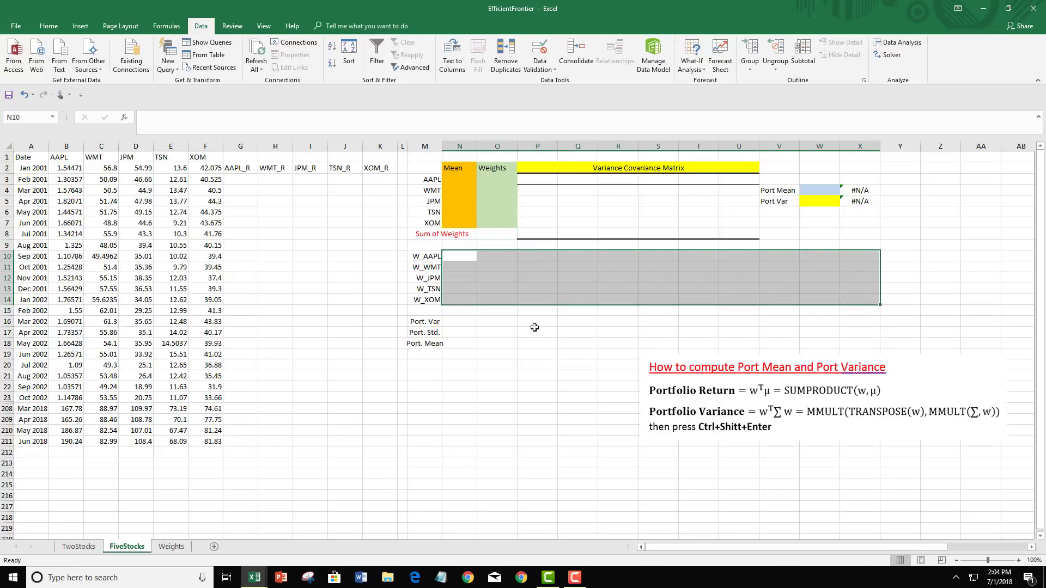
pyautogui.click(451, 330)
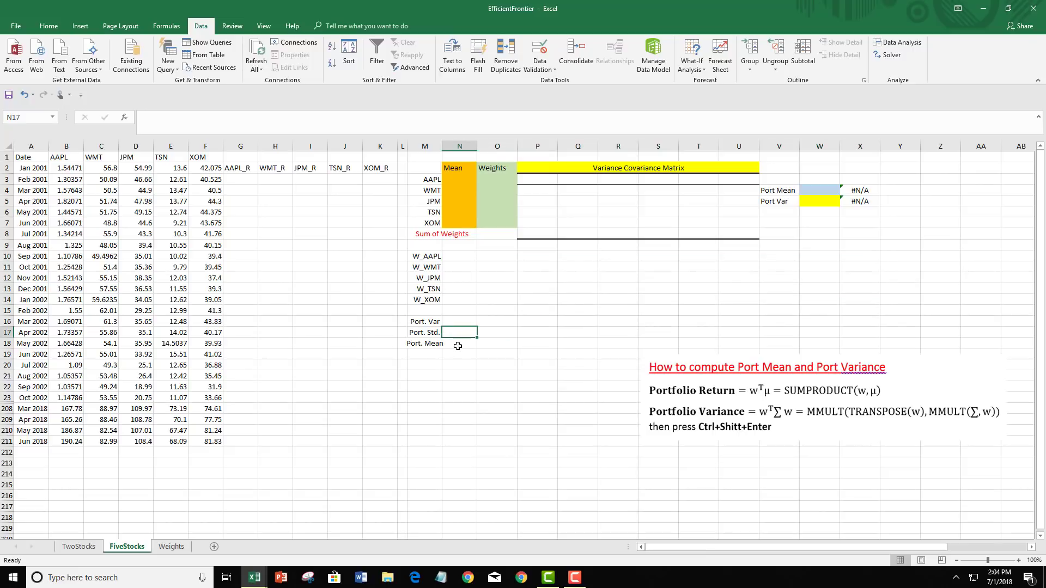
pyautogui.click(458, 344)
pyautogui.moveTo(455, 256); pyautogui.dragTo(780, 300)
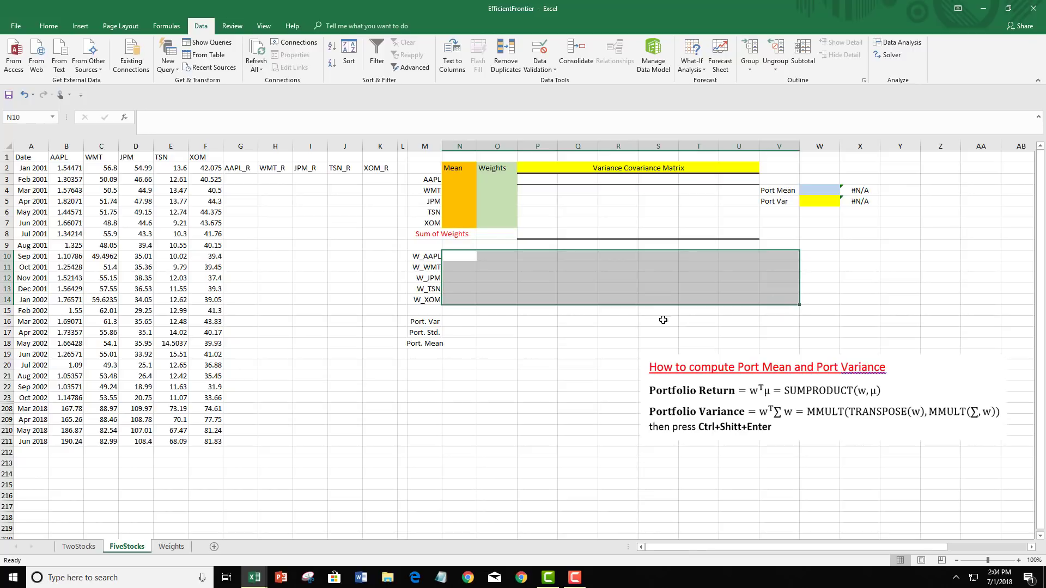
pyautogui.click(455, 332)
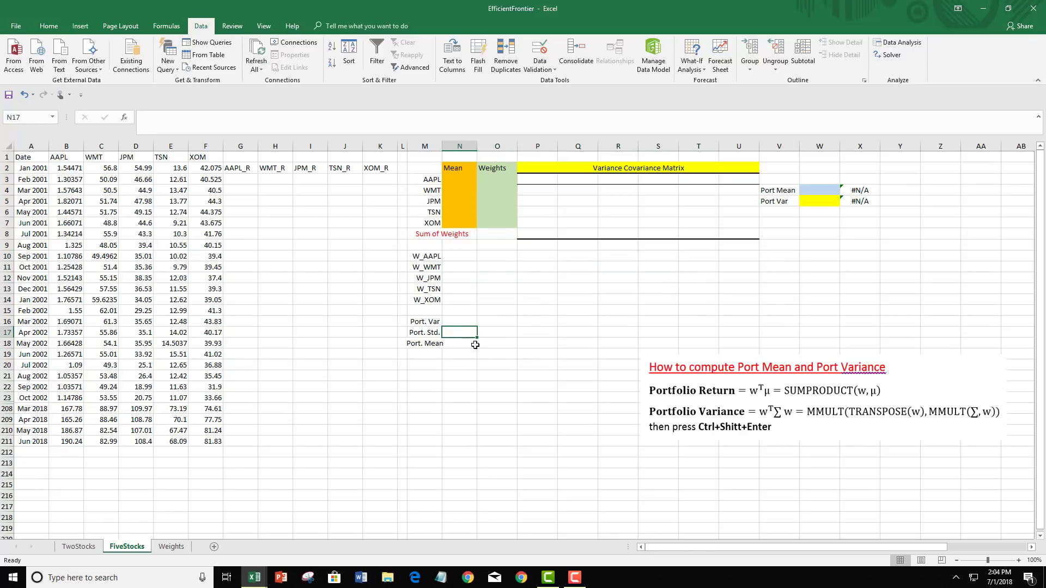
pyautogui.click(459, 343)
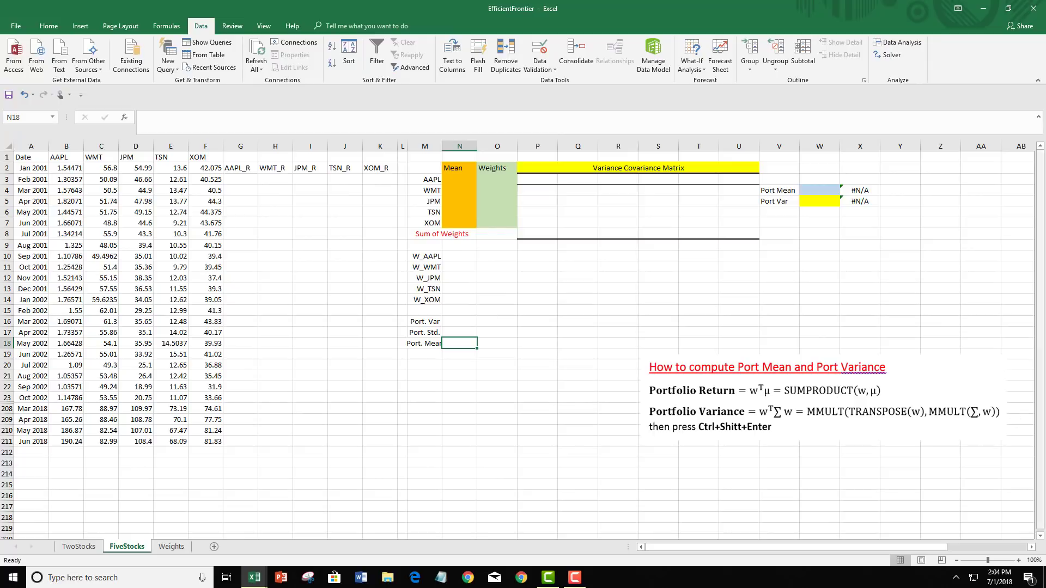
pyautogui.press('F10')
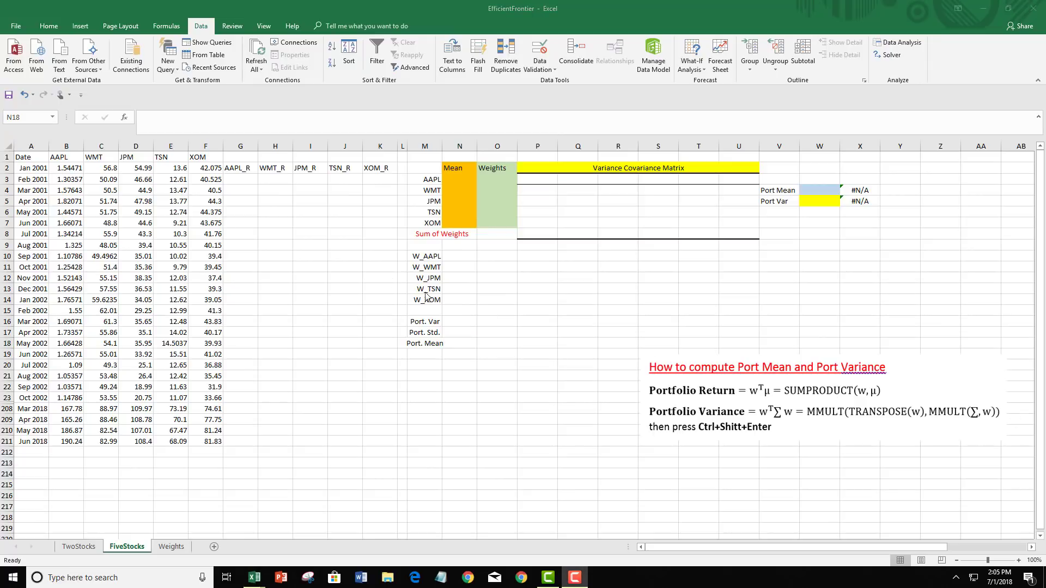
# Step: Calculate AAPL's first monthly return in G3 with the formula =(B3-B2)/B2
pyautogui.click(245, 181)
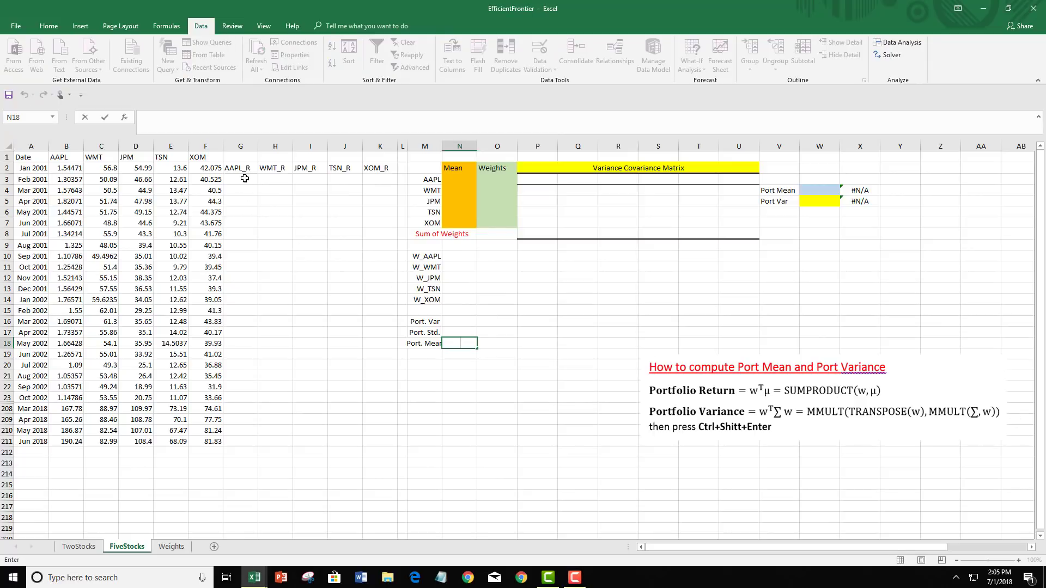
pyautogui.write('=')
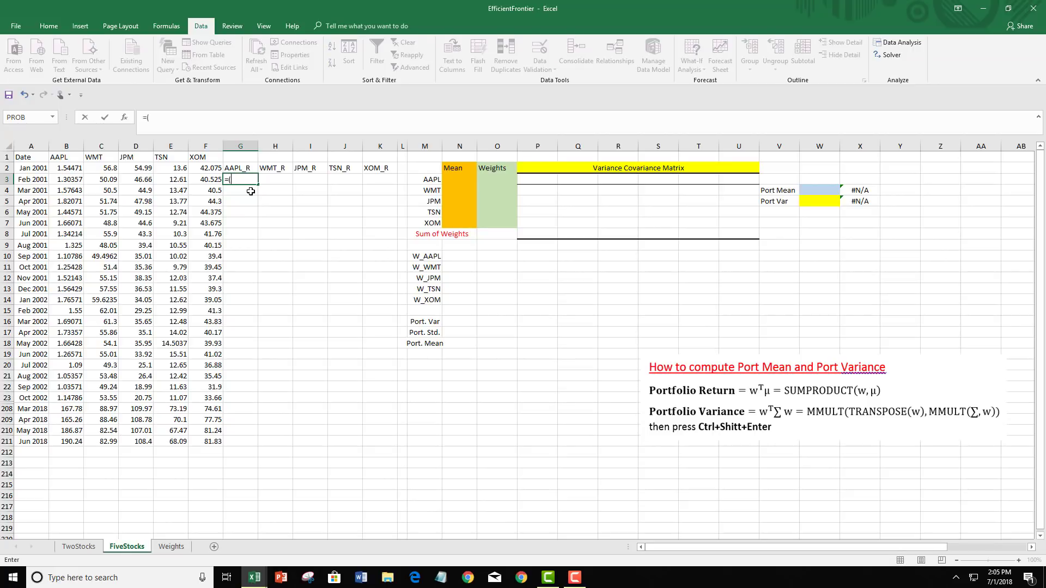
pyautogui.write('(')
pyautogui.click(68, 180)
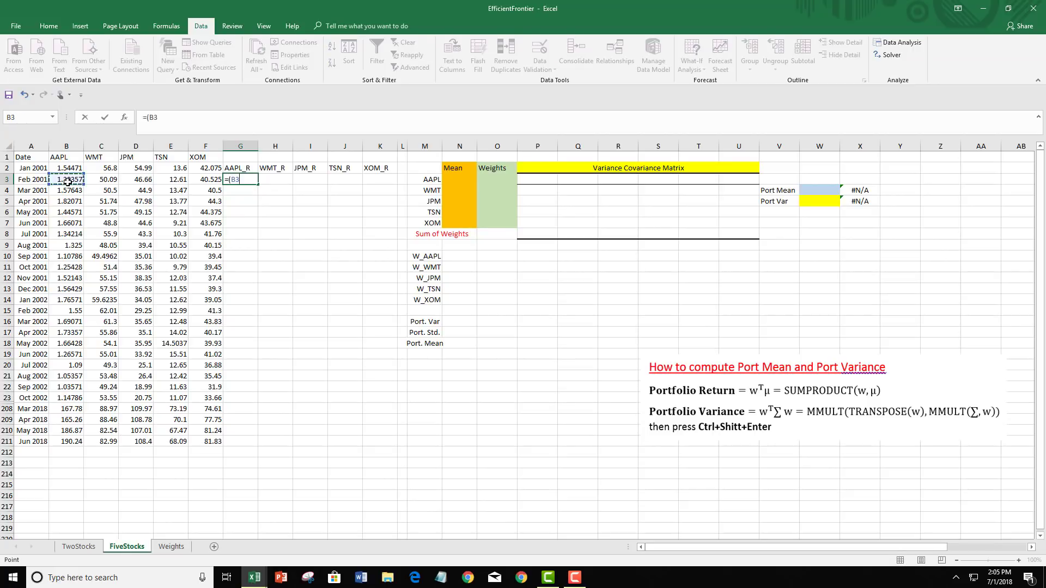
pyautogui.write('-')
pyautogui.click(68, 170)
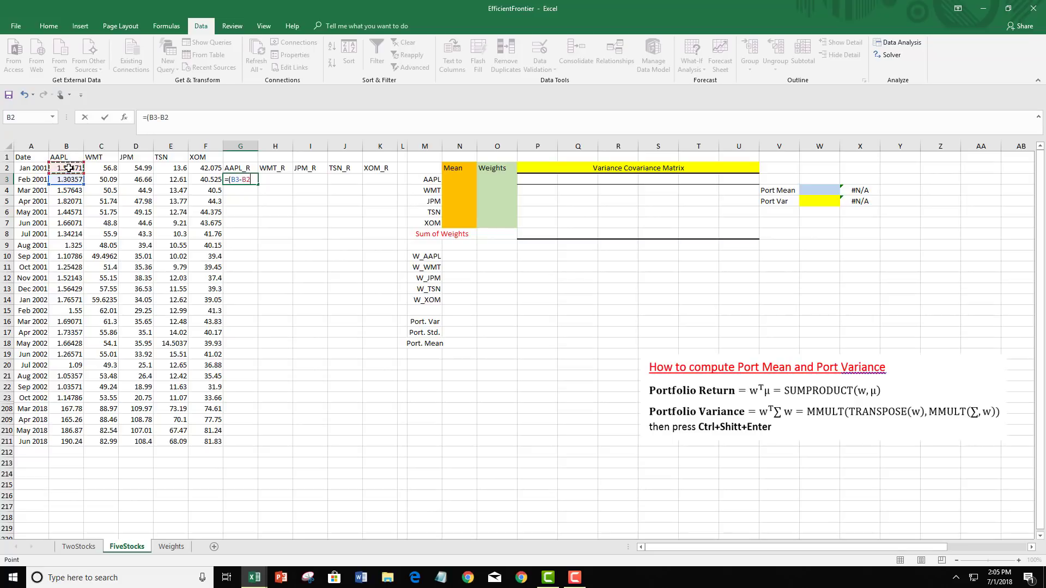
pyautogui.write(')/')
pyautogui.click(69, 169)
pyautogui.press('Return')
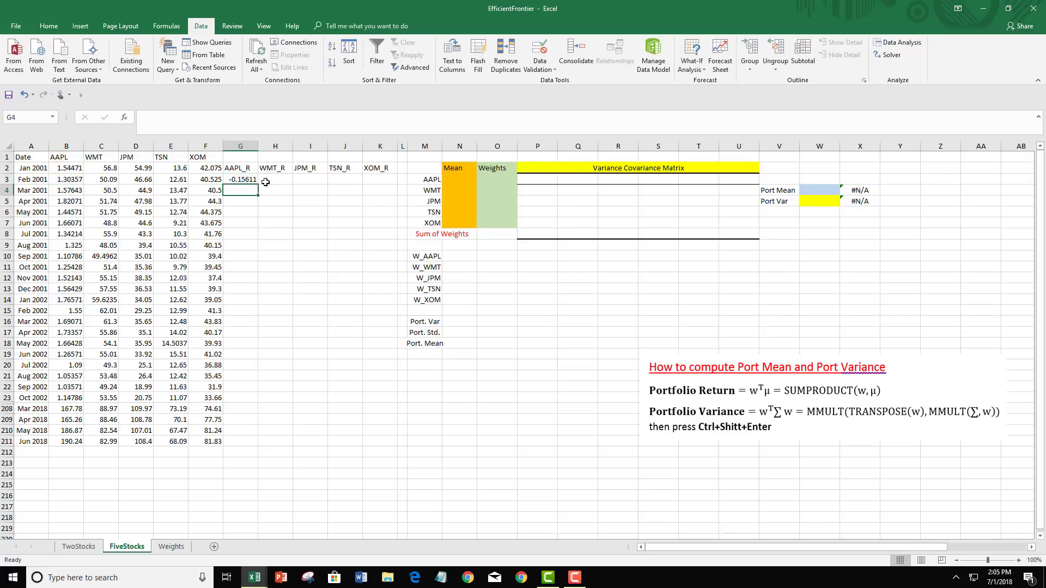
# Step: Copy the return formula from G3 across to K3 and down to row 211 for all five stocks
pyautogui.click(245, 176)
pyautogui.moveTo(257, 184); pyautogui.dragTo(396, 188)
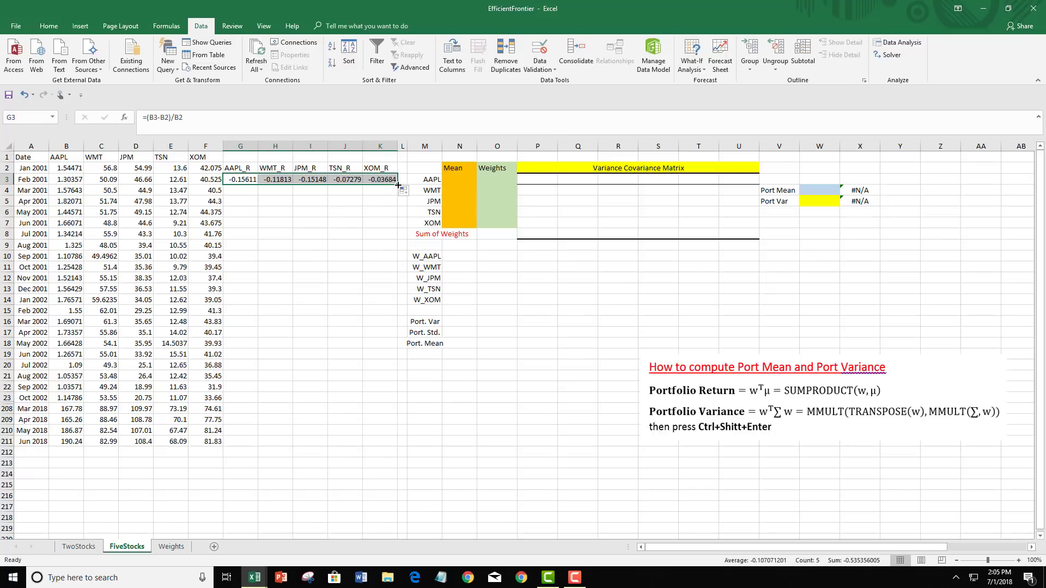
pyautogui.doubleClick(398, 186)
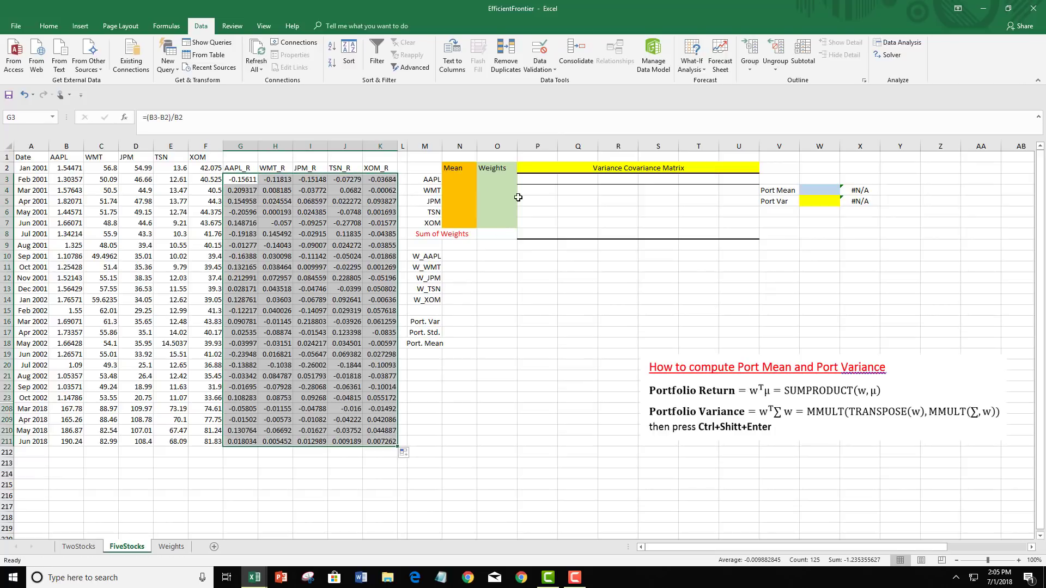
# Step: Calculate AAPL's mean return in N3 with =AVERAGE(G3:G211)
pyautogui.click(461, 178)
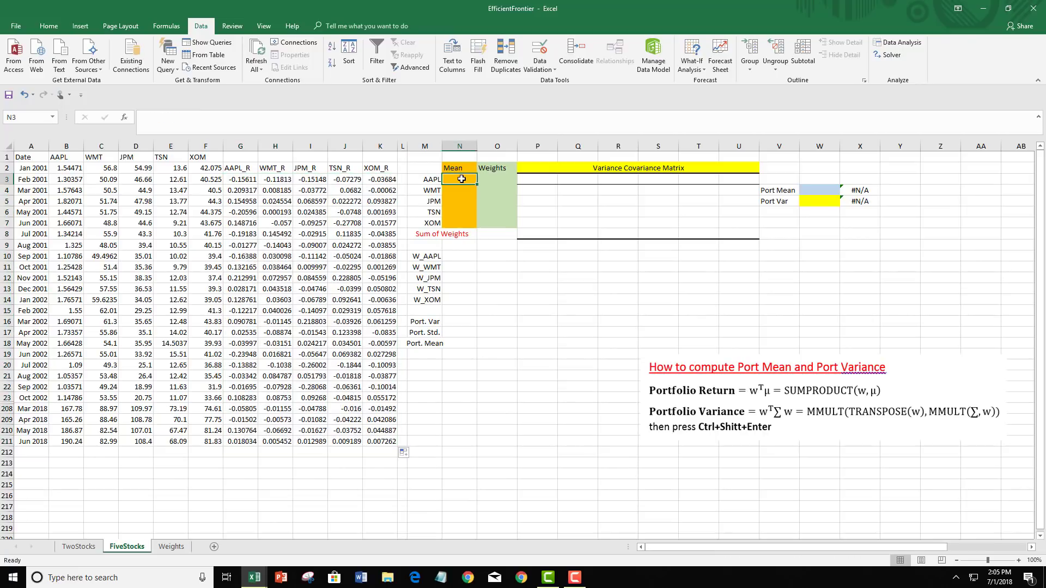
pyautogui.write('=av')
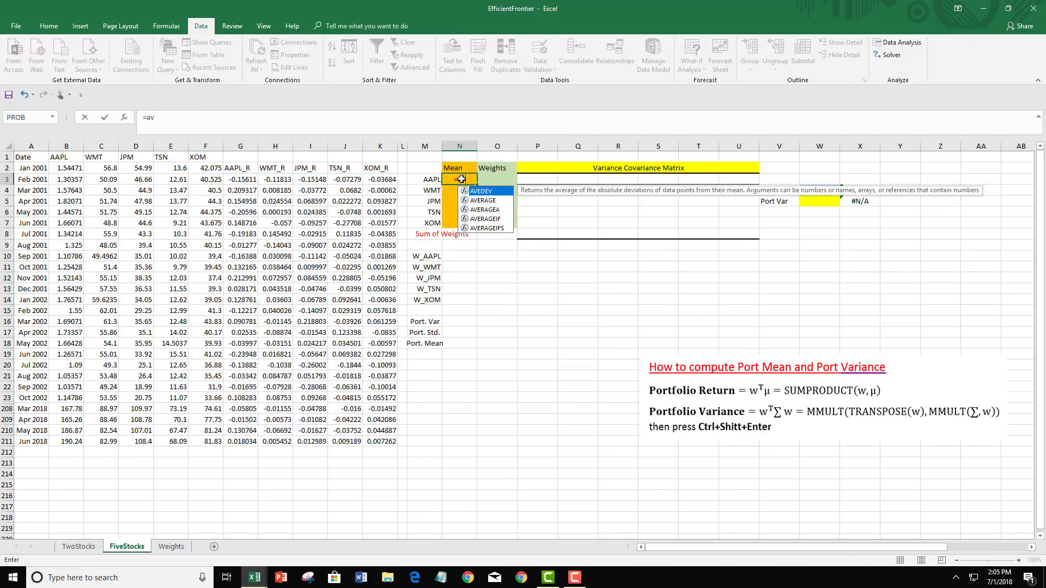
pyautogui.doubleClick(484, 201)
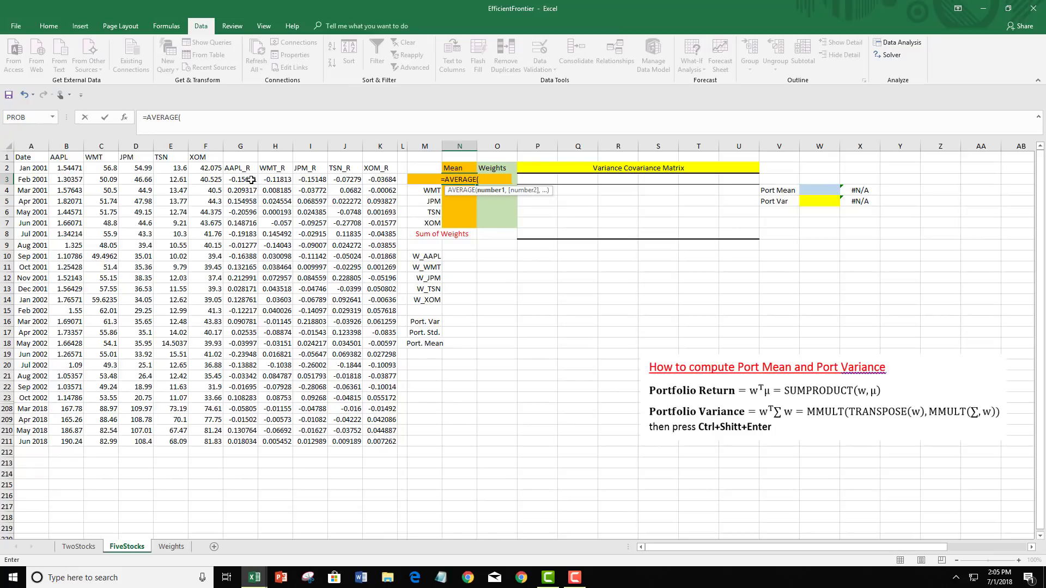
pyautogui.moveTo(250, 179); pyautogui.dragTo(245, 442)
pyautogui.write(')')
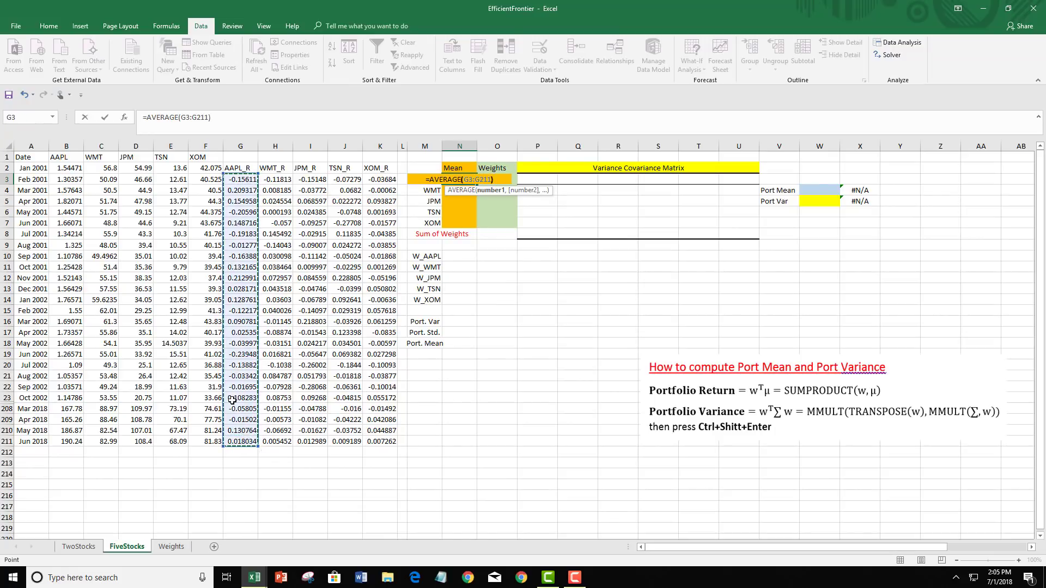
pyautogui.press('Return')
# Step: Calculate WMT's mean return in N4 with =AVERAGE(H3:H211)
pyautogui.write('=')
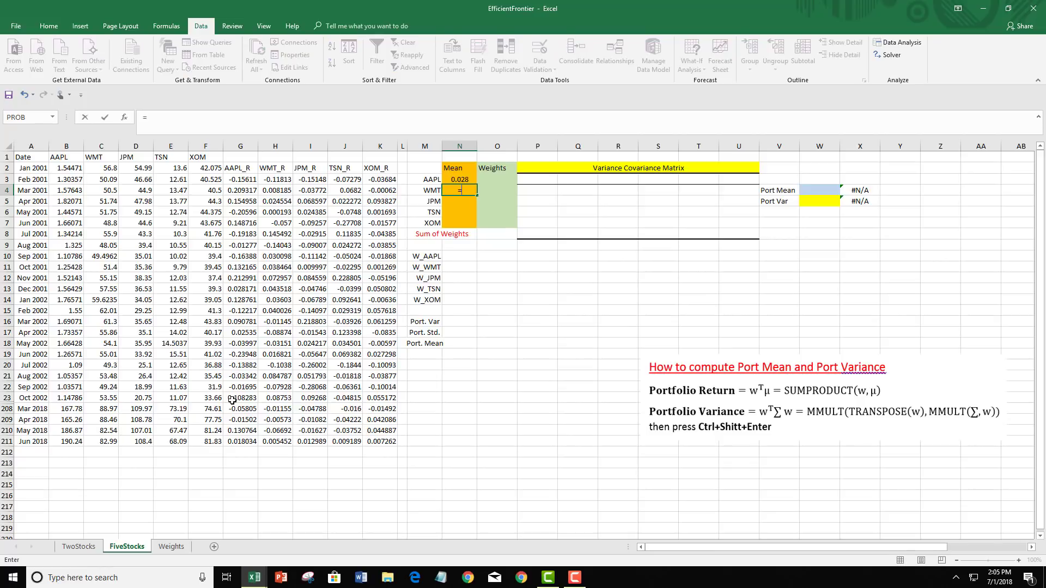
pyautogui.write('ave')
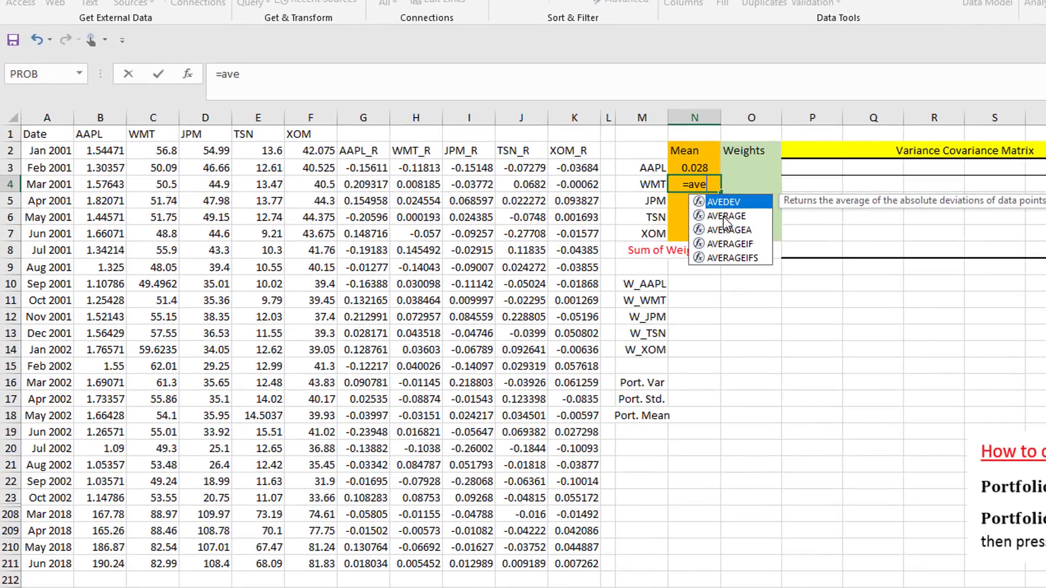
pyautogui.press('Down')
pyautogui.press('Tab')
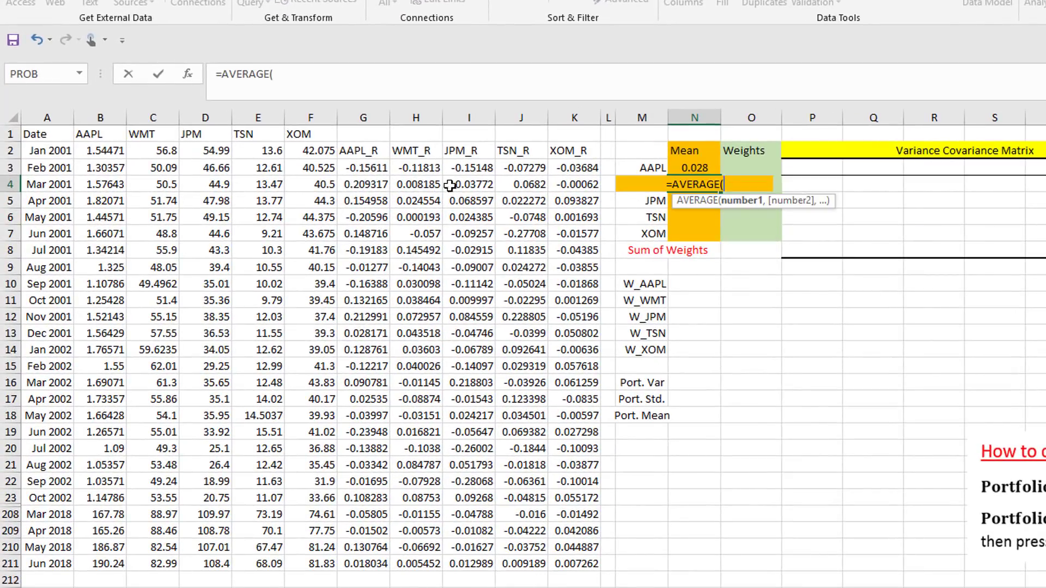
pyautogui.moveTo(418, 173); pyautogui.dragTo(432, 565)
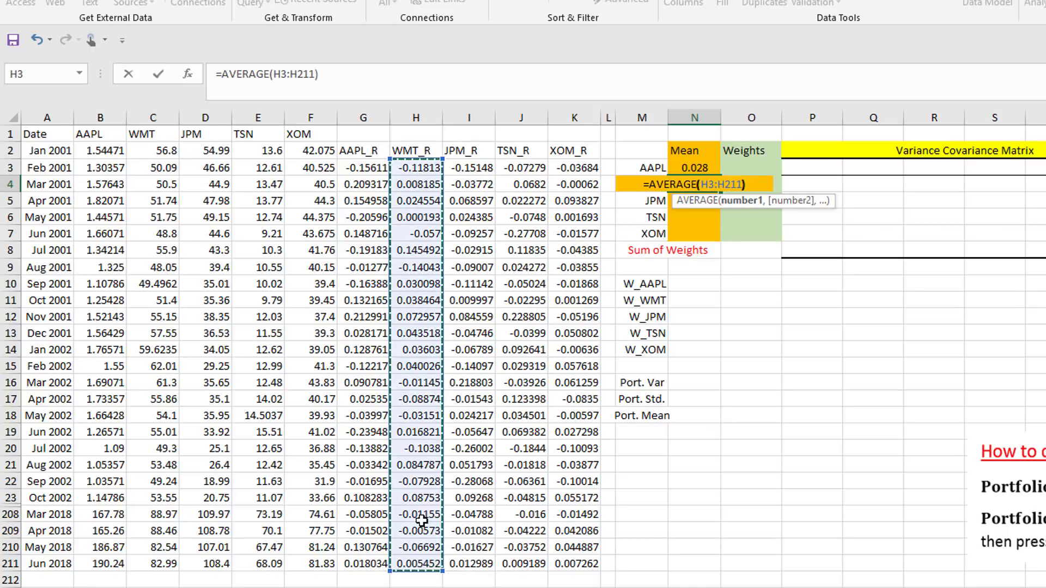
pyautogui.press('Return')
# Step: Calculate JPM's mean return in N5 with =AVERAGE(I3:I211)
pyautogui.write('=ave')
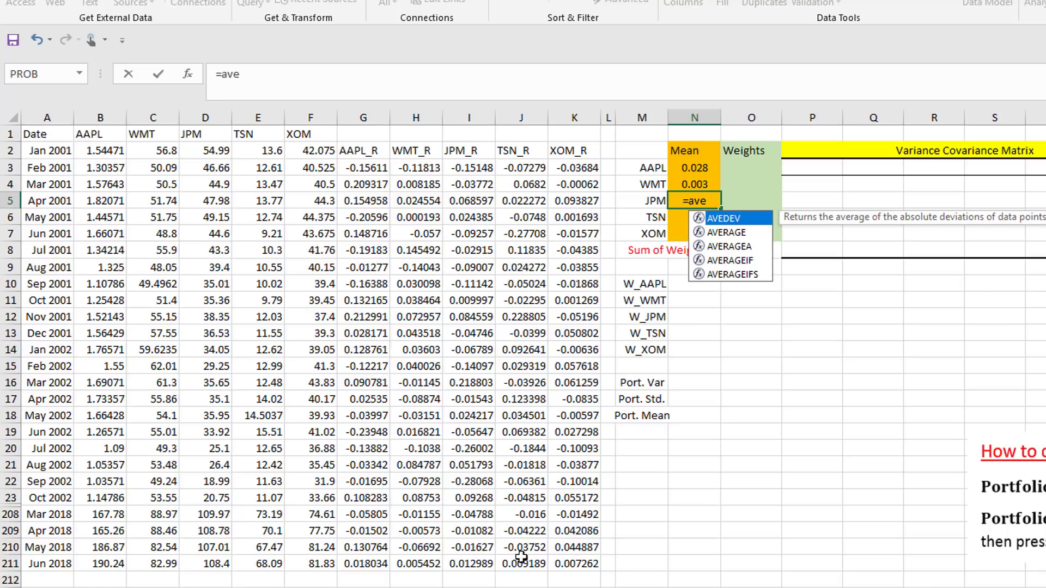
pyautogui.doubleClick(719, 232)
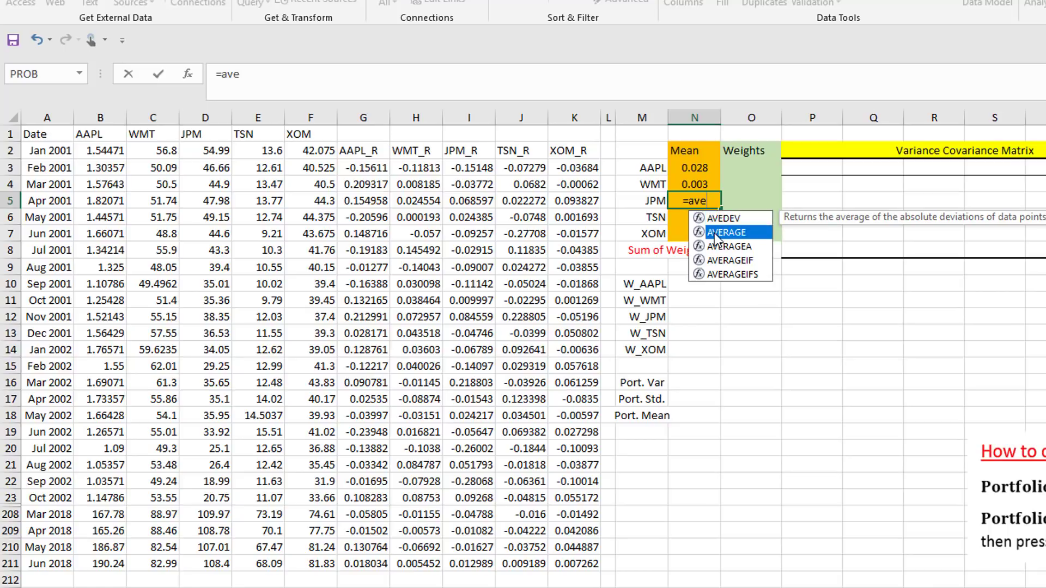
pyautogui.moveTo(470, 168); pyautogui.dragTo(477, 563)
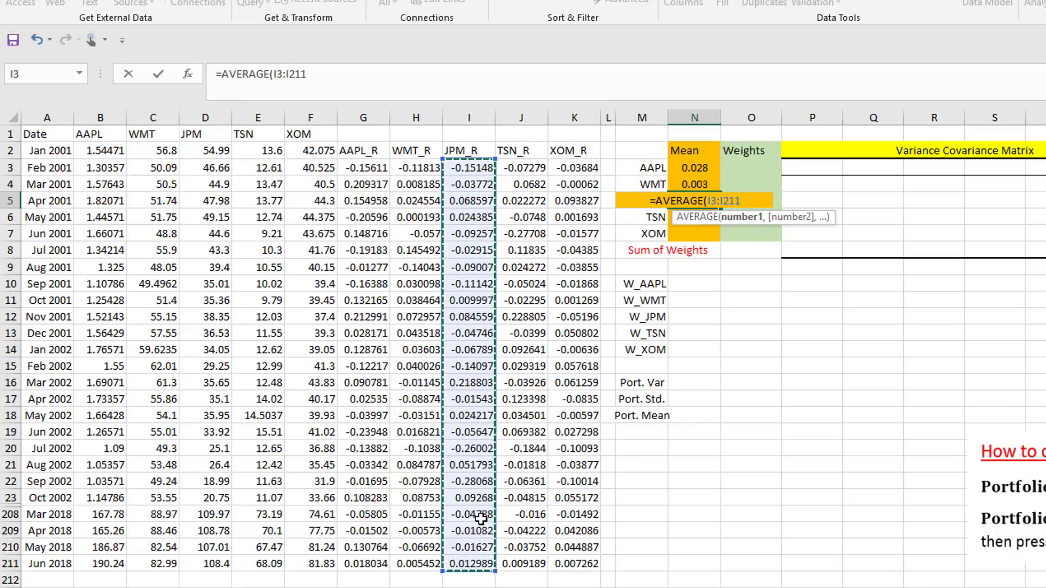
pyautogui.write(')')
pyautogui.press('Return')
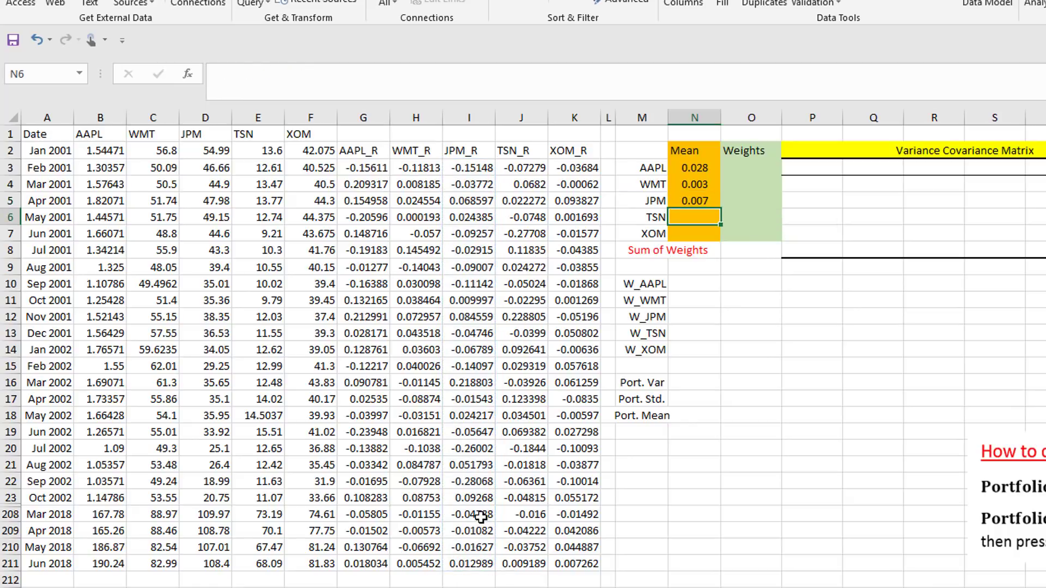
# Step: Calculate TSN's mean return in N6 with =AVERAGE(J3:J211)
pyautogui.write('=ave')
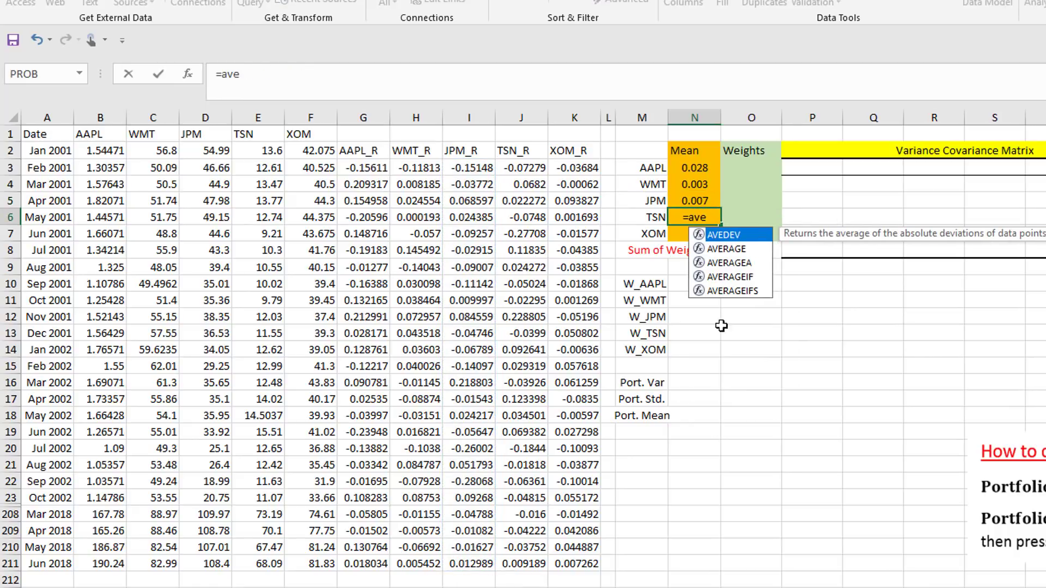
pyautogui.doubleClick(724, 249)
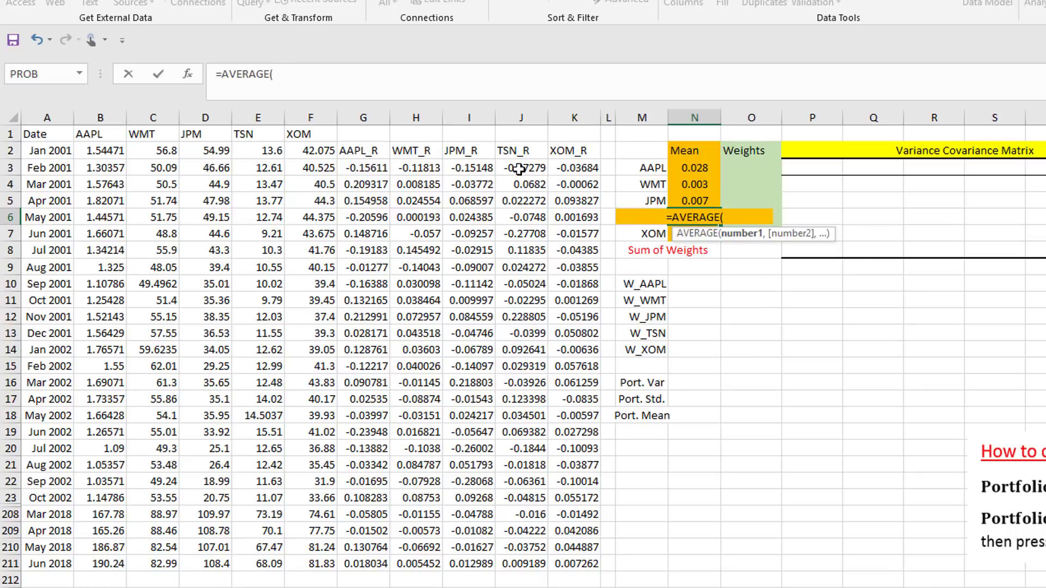
pyautogui.moveTo(518, 170); pyautogui.dragTo(517, 558)
pyautogui.write(')')
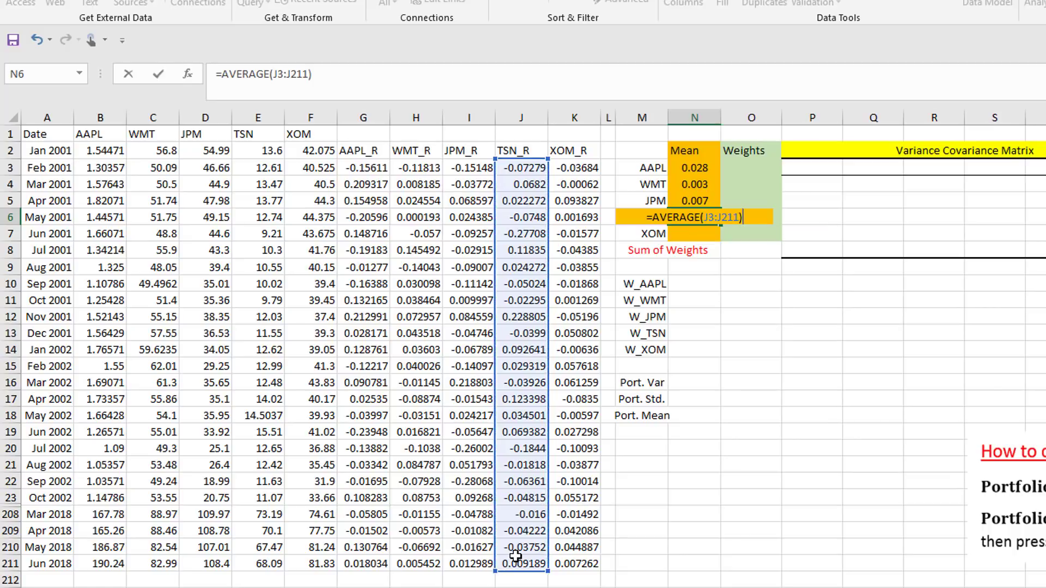
pyautogui.press('Return')
# Step: Calculate XOM's mean return in N7 with =AVERAGE(K3:K211)
pyautogui.write('=')
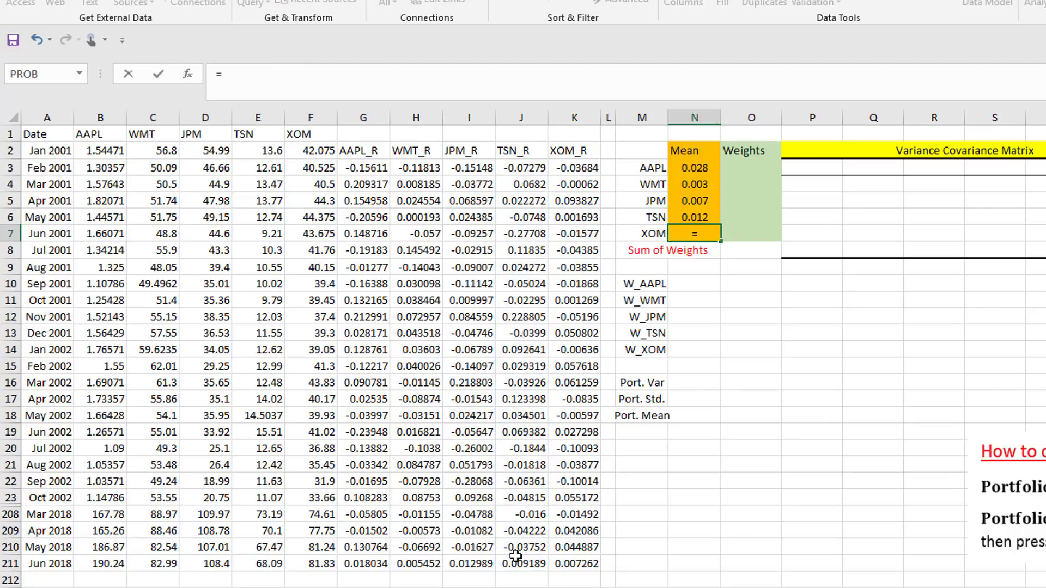
pyautogui.write('ave')
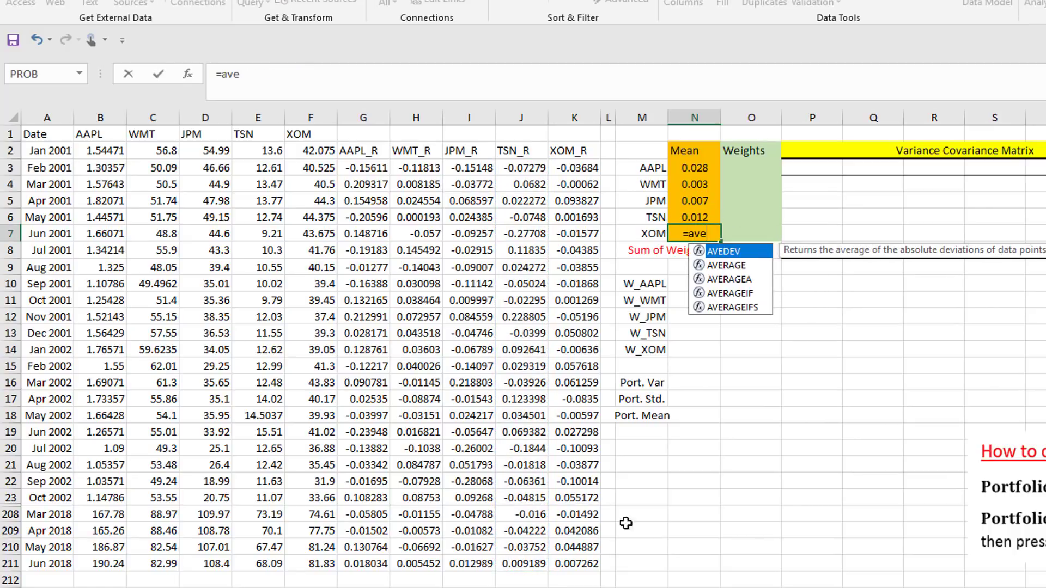
pyautogui.doubleClick(727, 265)
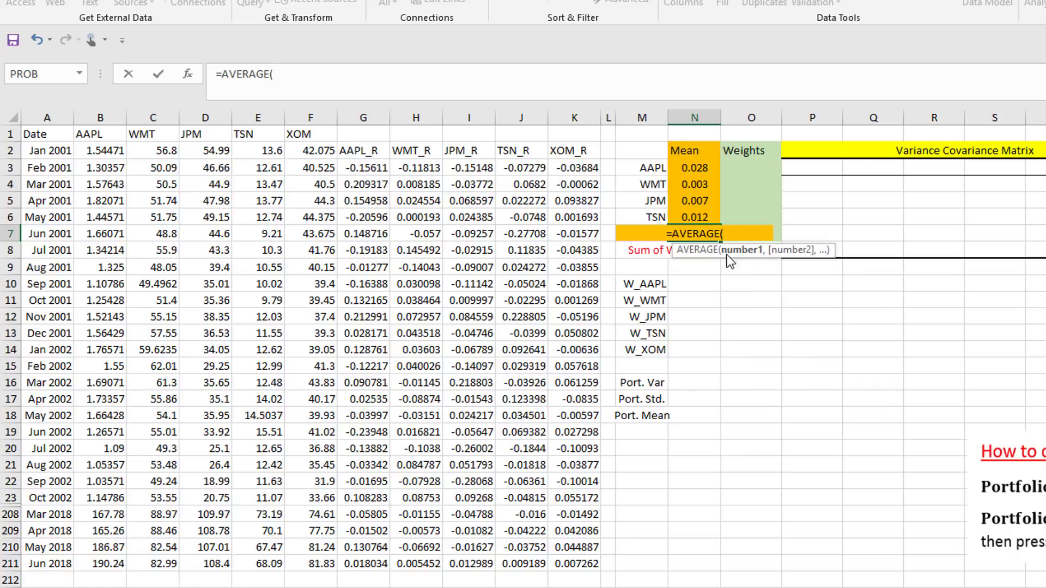
pyautogui.click(574, 168)
pyautogui.moveTo(565, 251); pyautogui.dragTo(564, 561)
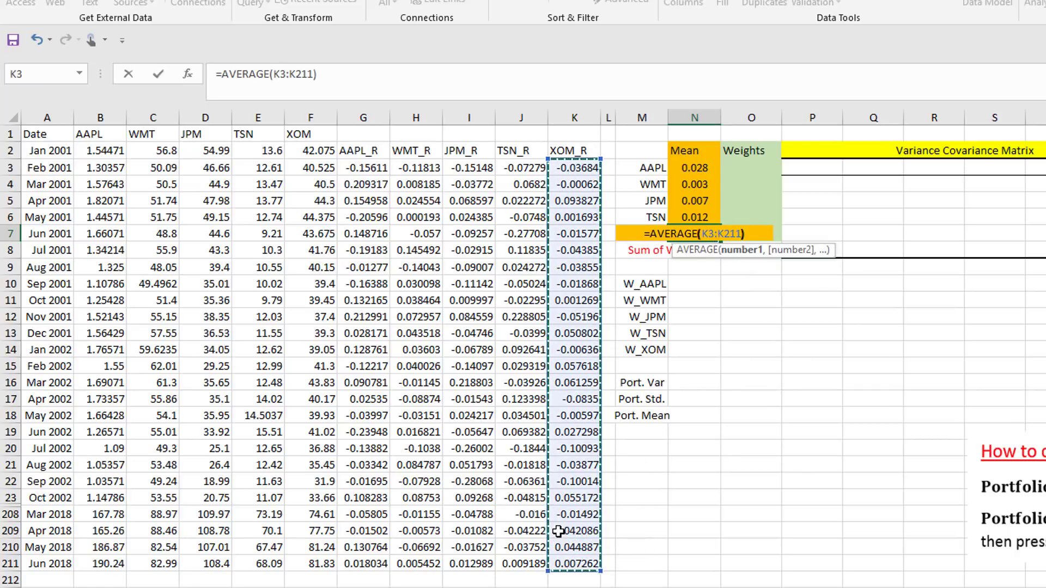
pyautogui.hotkey('ctrl', 'Return')
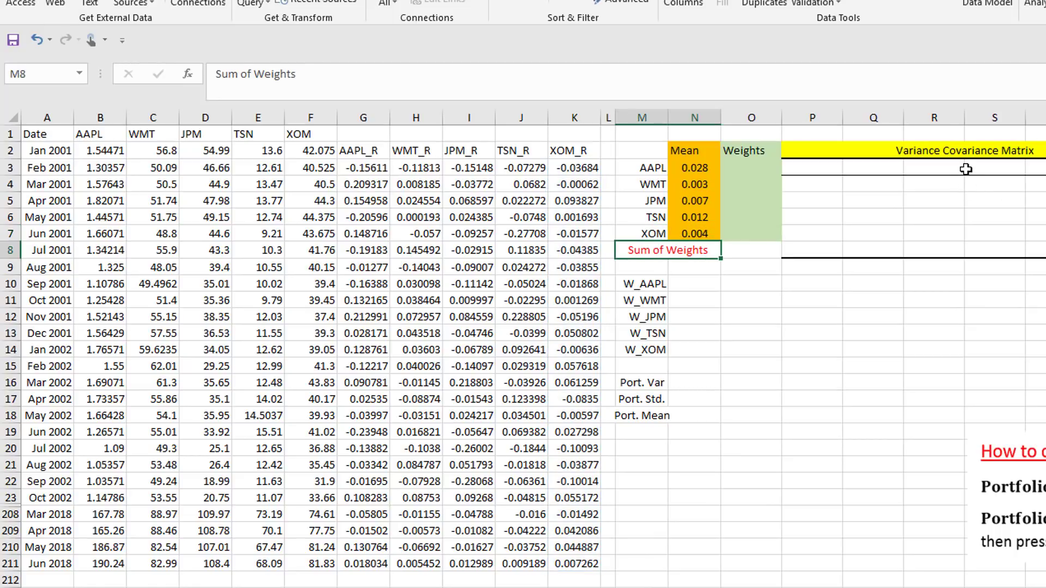
# Step: Start a Covariance data analysis with the five return columns $G$2:$K$211, headers included, as the input range
pyautogui.click(975, 169)
pyautogui.click(925, 146)
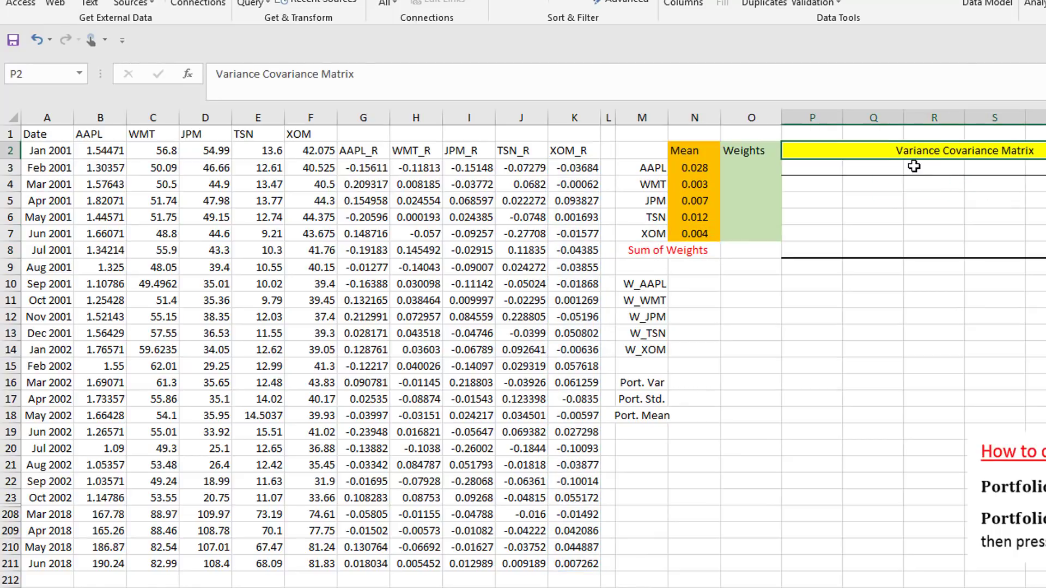
pyautogui.click(915, 166)
pyautogui.click(828, 184)
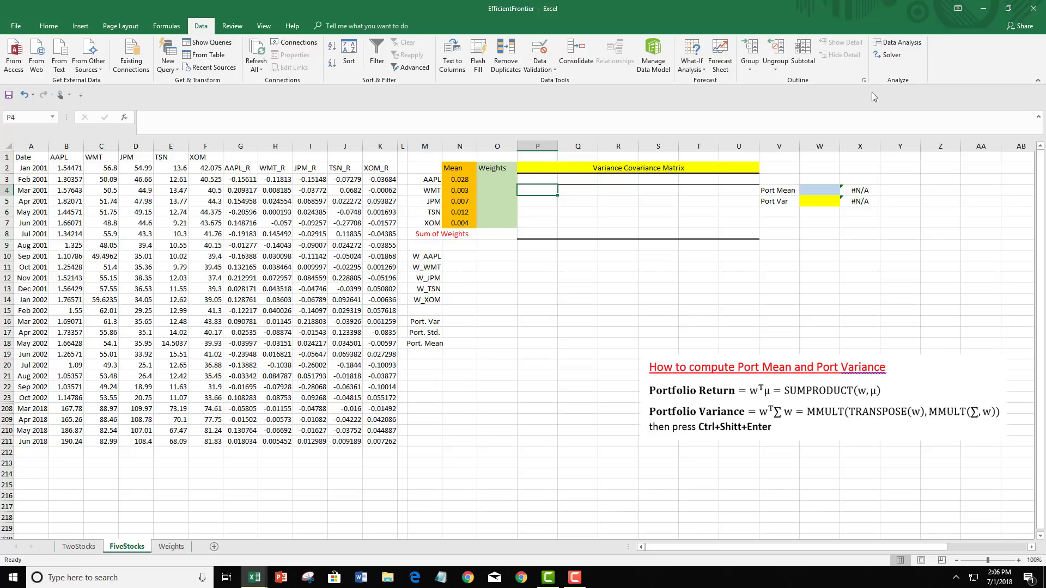
pyautogui.click(901, 44)
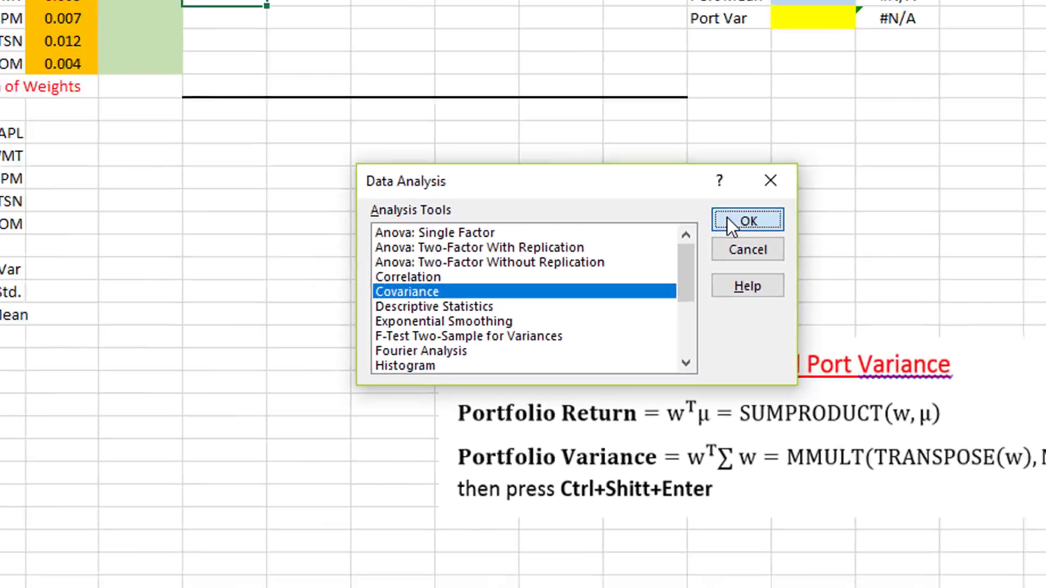
pyautogui.click(688, 163)
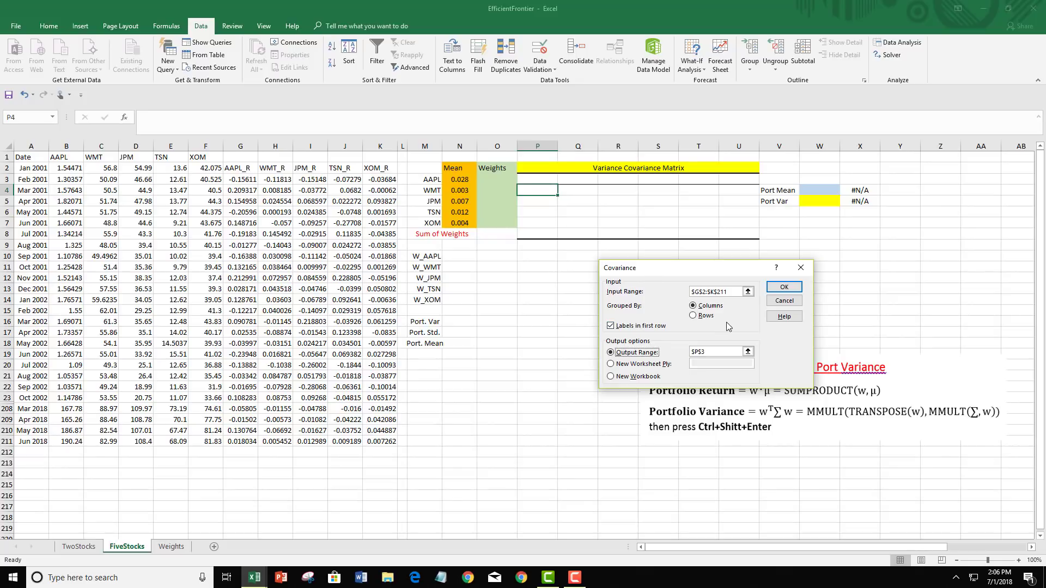
pyautogui.click(748, 293)
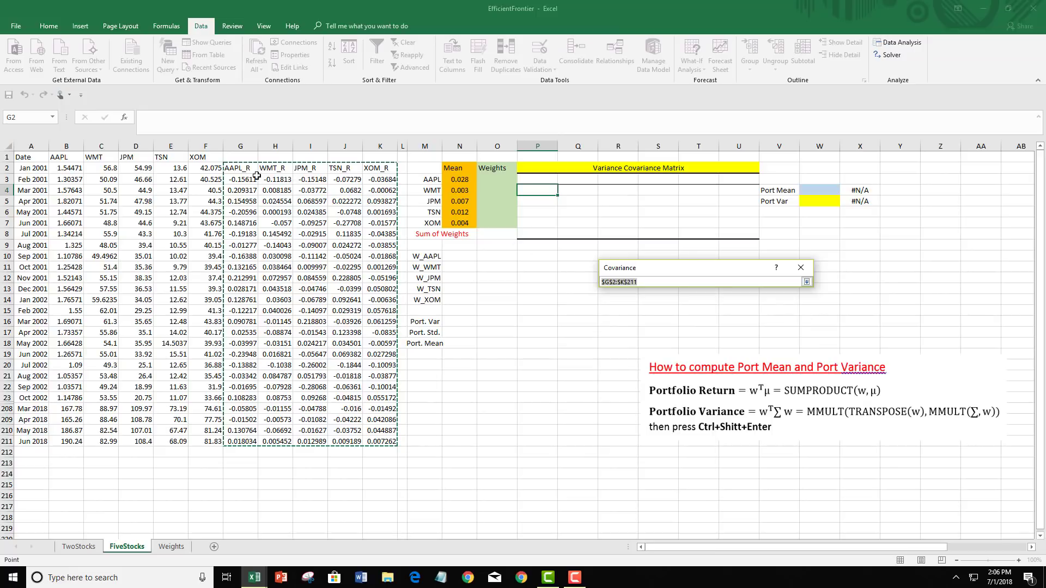
pyautogui.moveTo(239, 171); pyautogui.dragTo(370, 436)
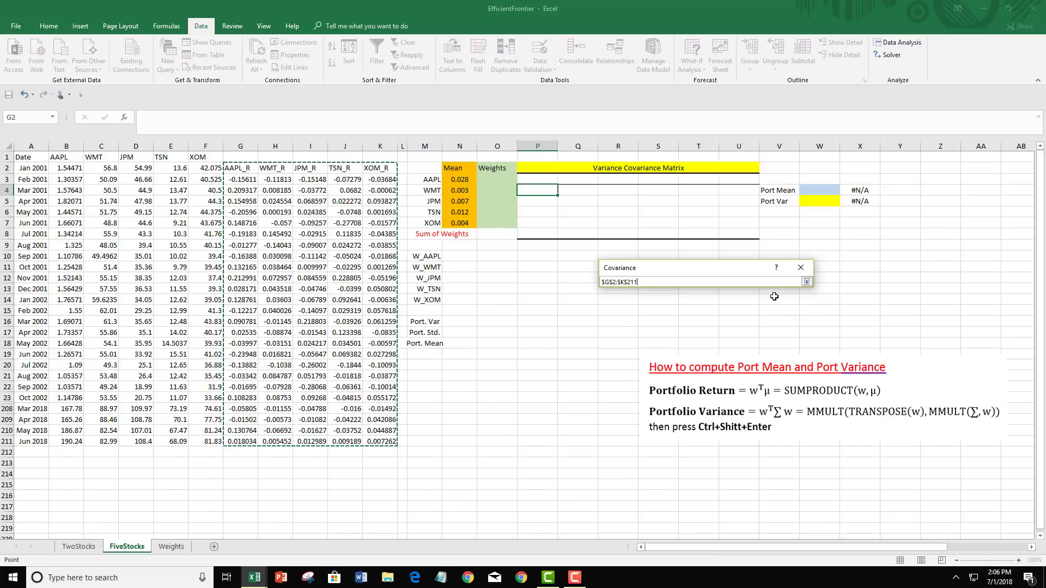
pyautogui.click(807, 282)
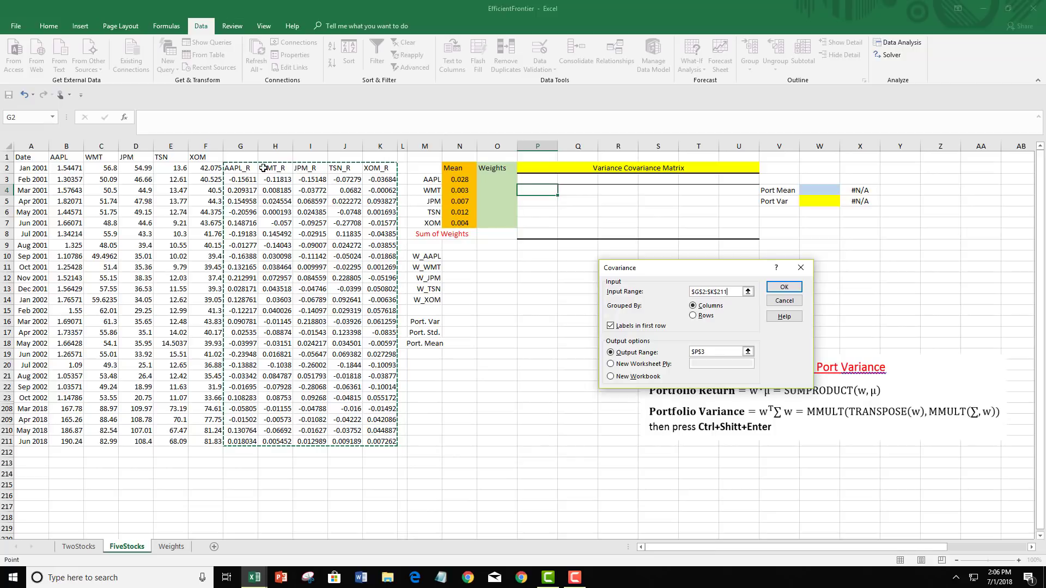
# Step: Generate the covariance matrix with labels in the first row and the output range starting at $P$3
pyautogui.click(612, 329)
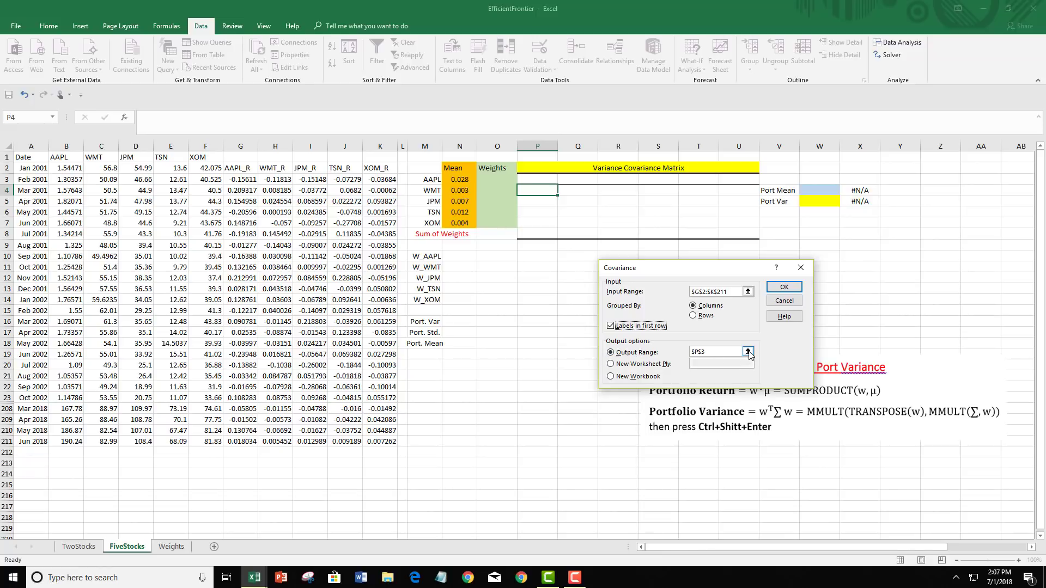
pyautogui.click(748, 352)
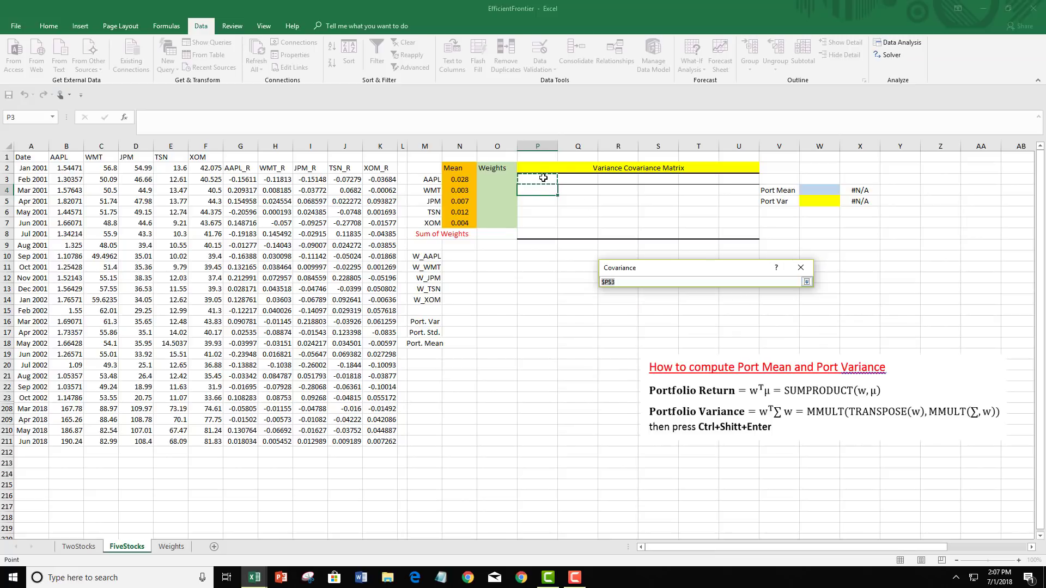
pyautogui.click(806, 282)
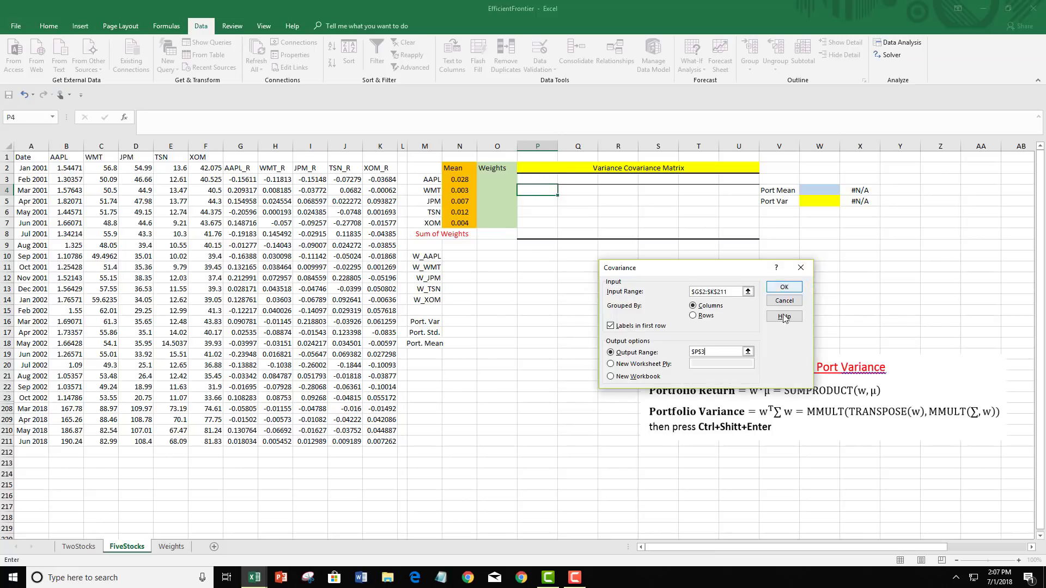
pyautogui.click(777, 285)
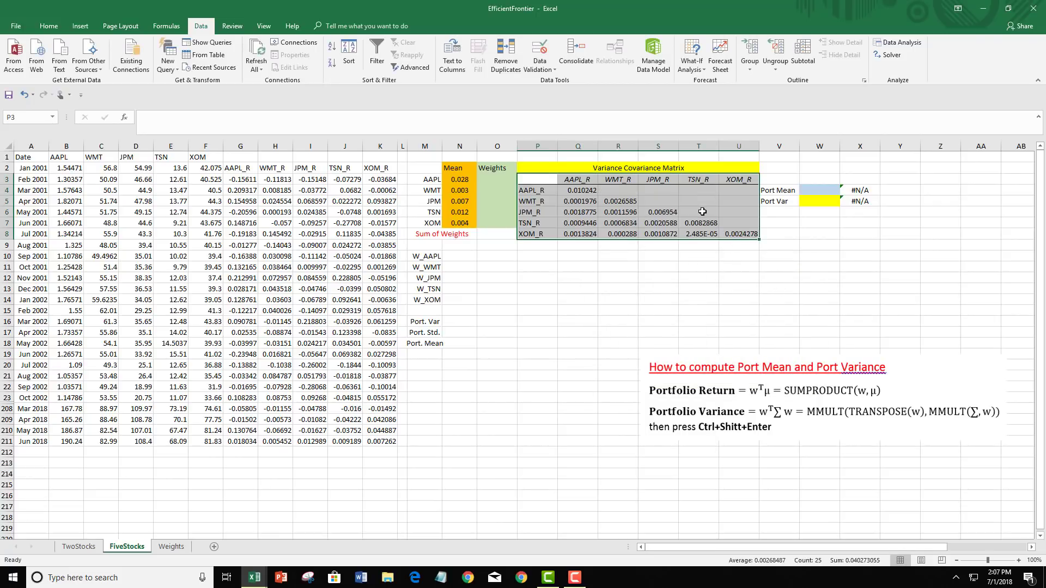
# Step: Copy the covariance values in Q4:U8 and paste them transposed at Q10 as values and number formats
pyautogui.moveTo(586, 190); pyautogui.dragTo(741, 235)
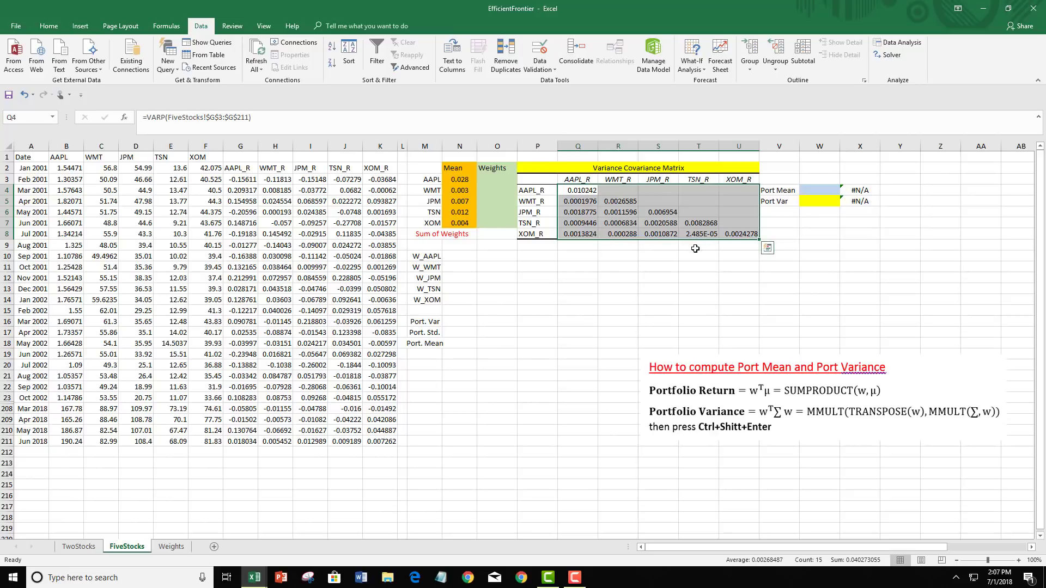
pyautogui.moveTo(573, 190); pyautogui.dragTo(739, 234)
pyautogui.hotkey('ctrl', 'c')
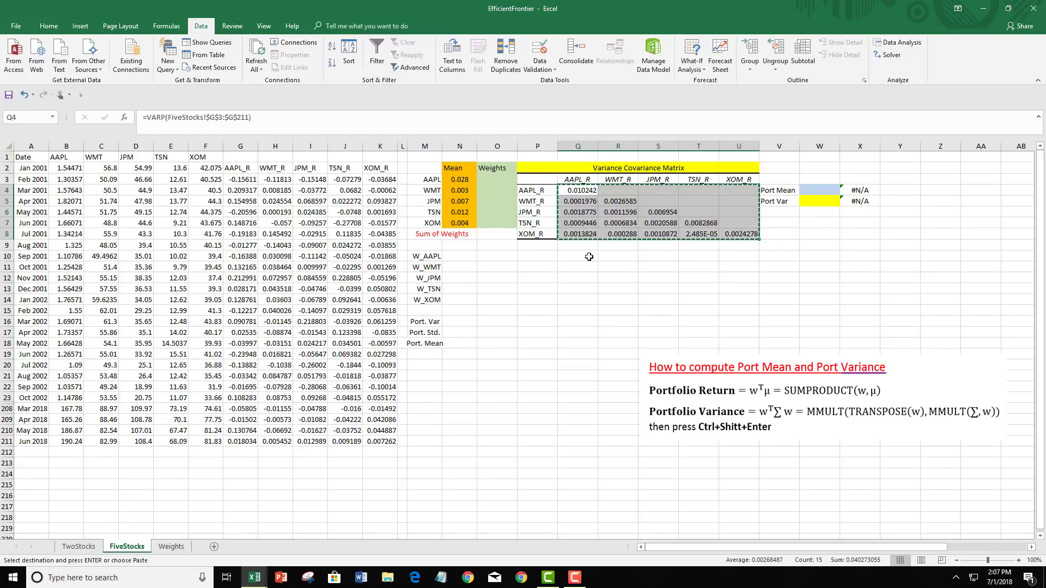
pyautogui.click(587, 256)
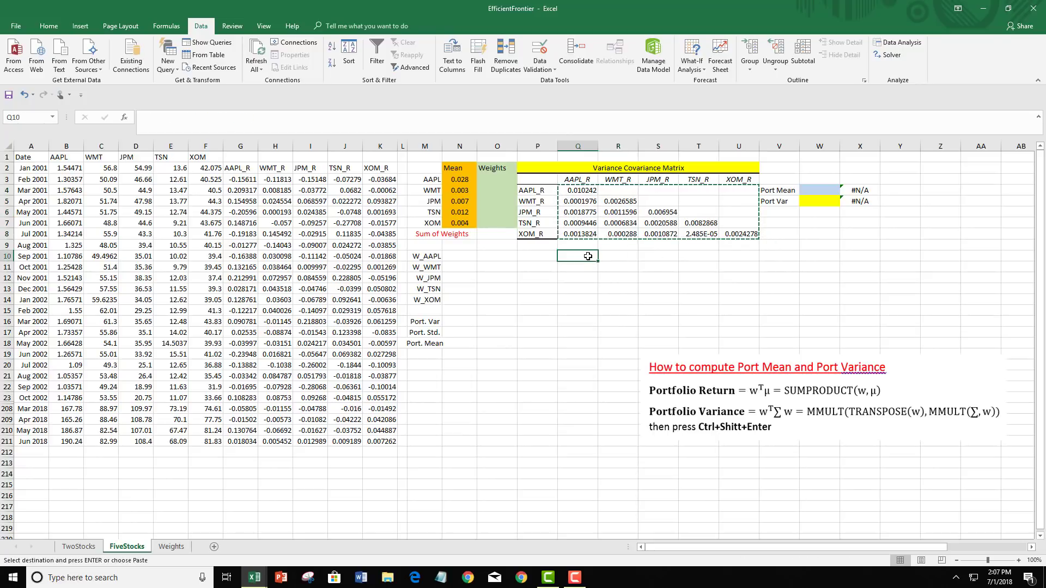
pyautogui.rightClick(588, 256)
pyautogui.click(619, 318)
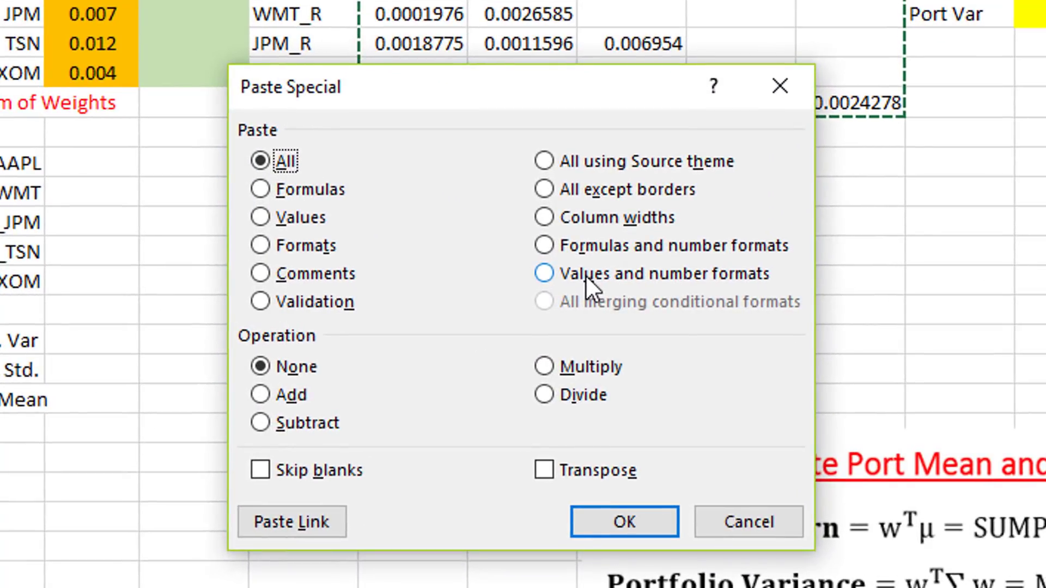
pyautogui.click(592, 277)
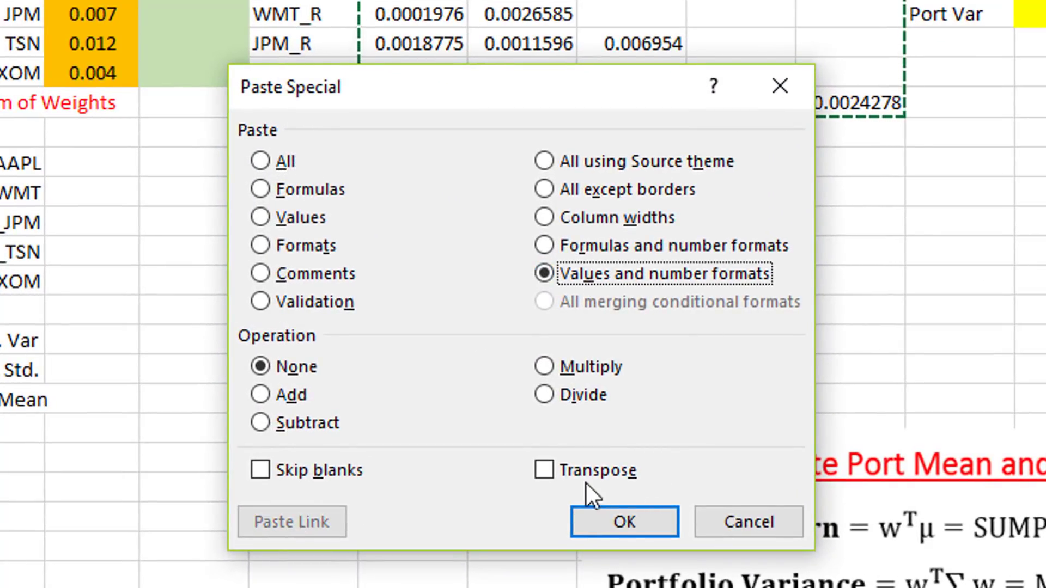
pyautogui.click(544, 470)
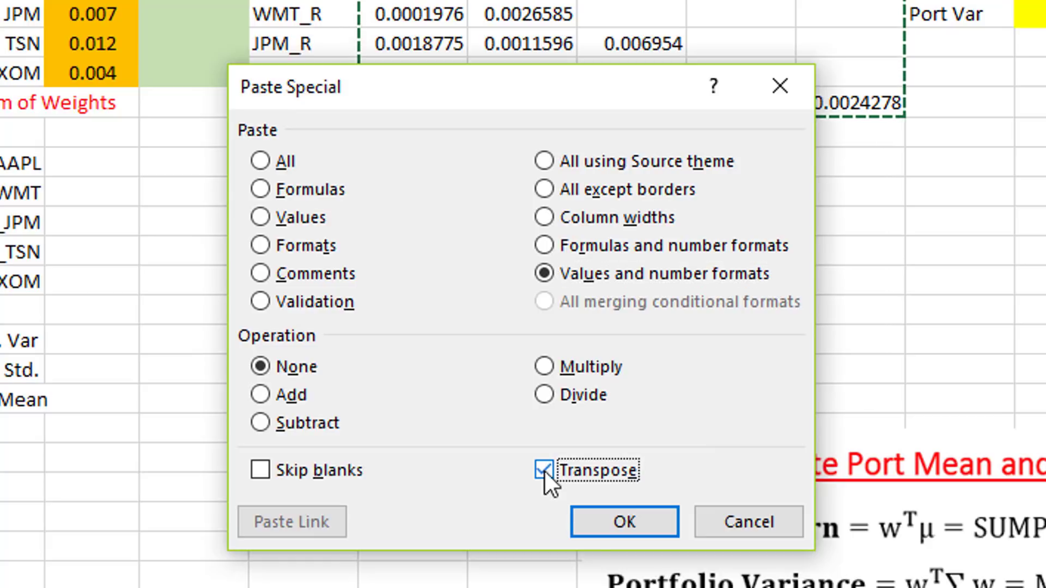
pyautogui.click(601, 521)
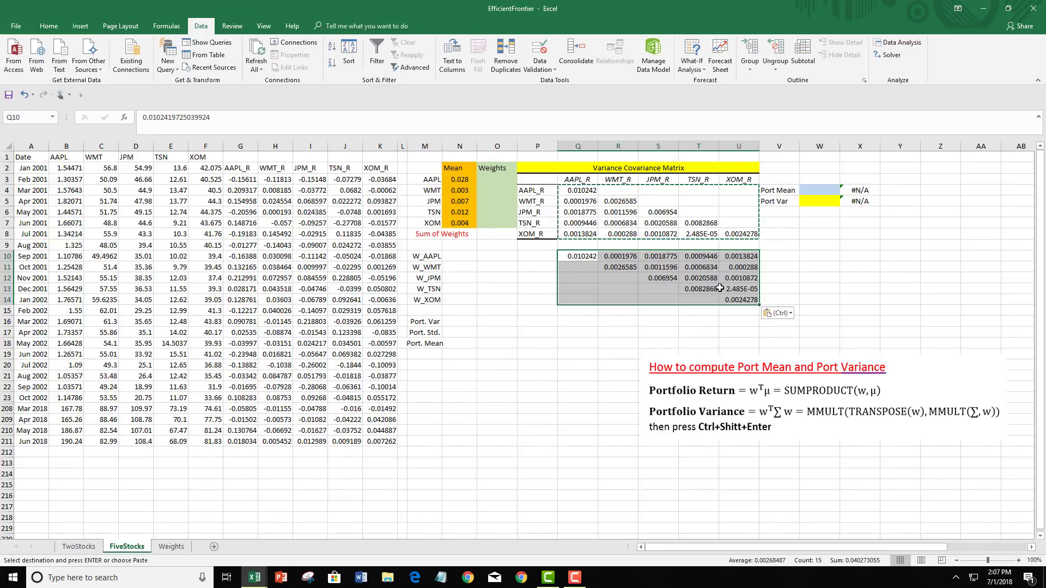
# Step: Copy the transposed block Q10:U14 onto the matrix at Q4 as values and number formats, skipping blanks
pyautogui.hotkey('ctrl', 'c')
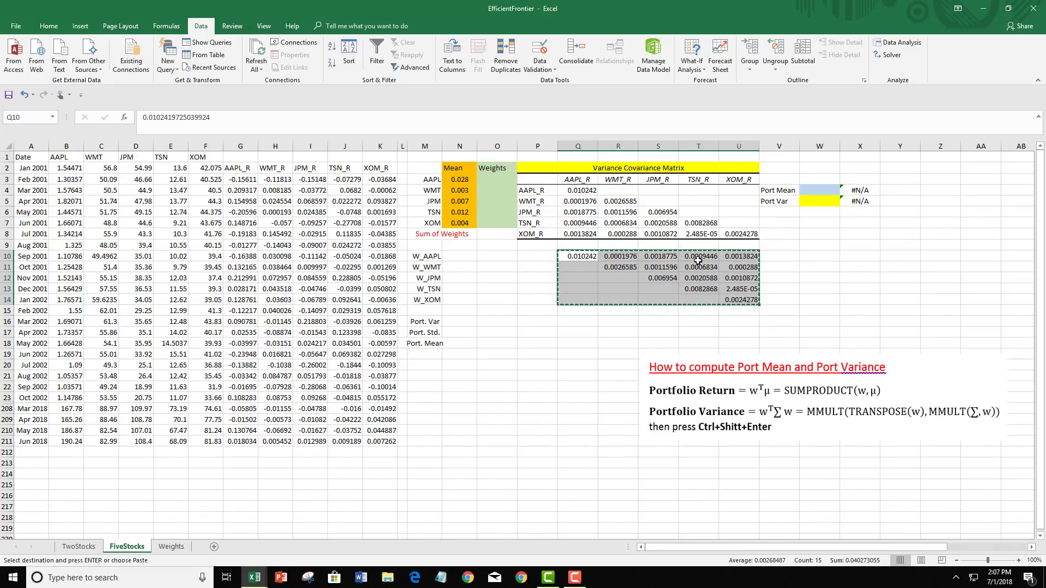
pyautogui.click(580, 191)
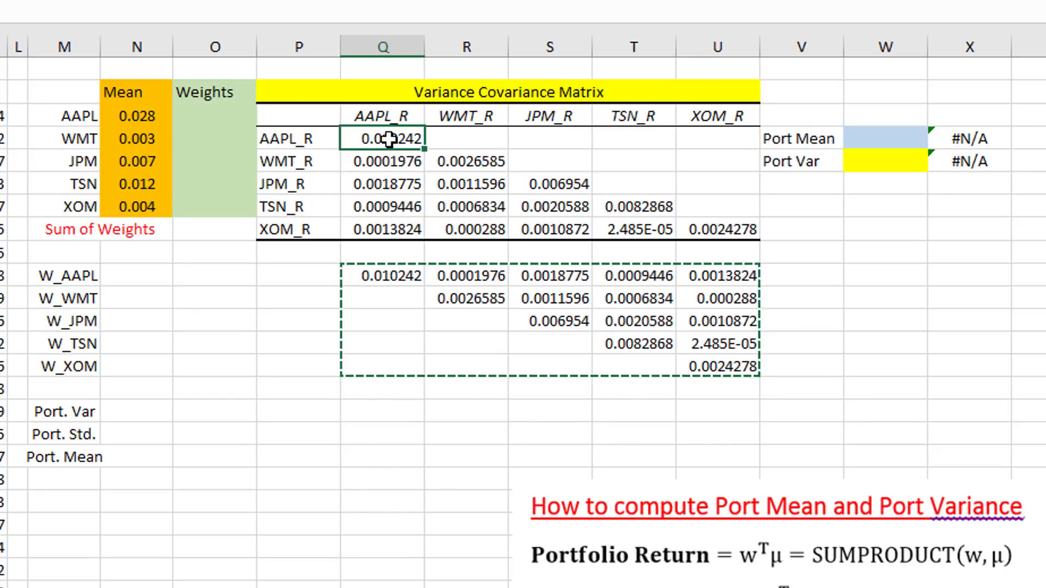
pyautogui.rightClick(388, 139)
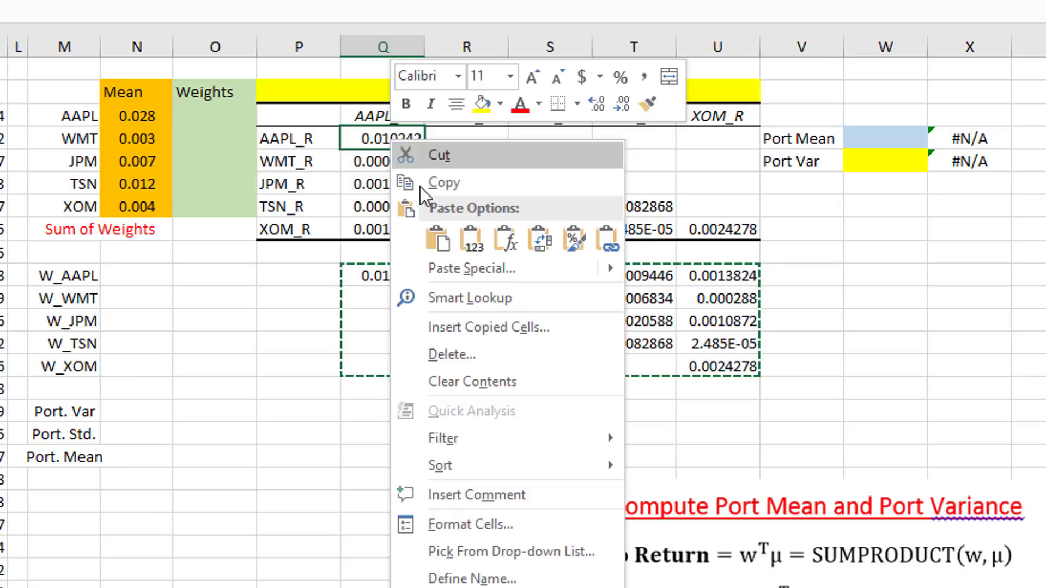
pyautogui.click(485, 273)
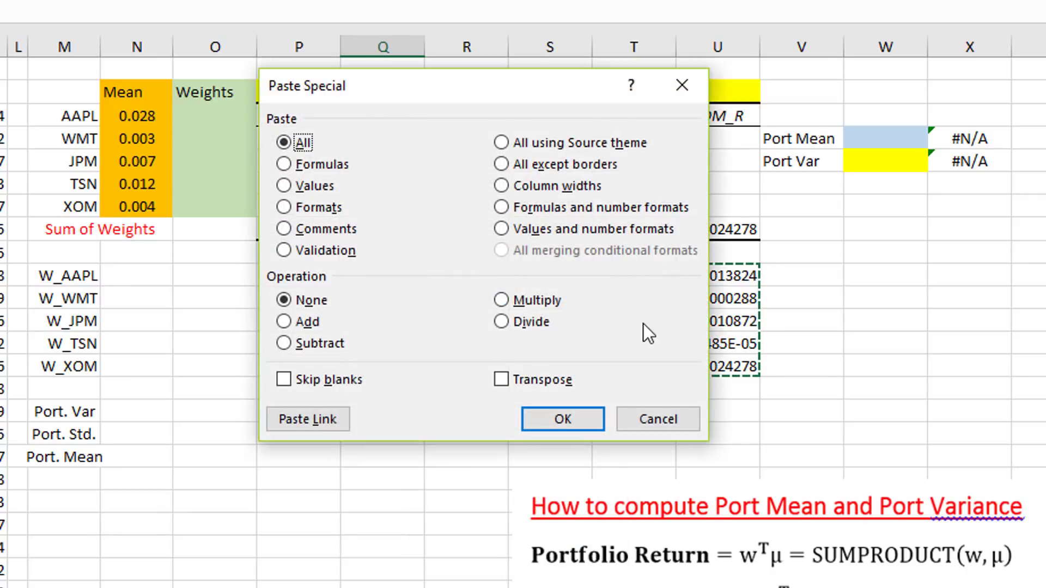
pyautogui.click(527, 231)
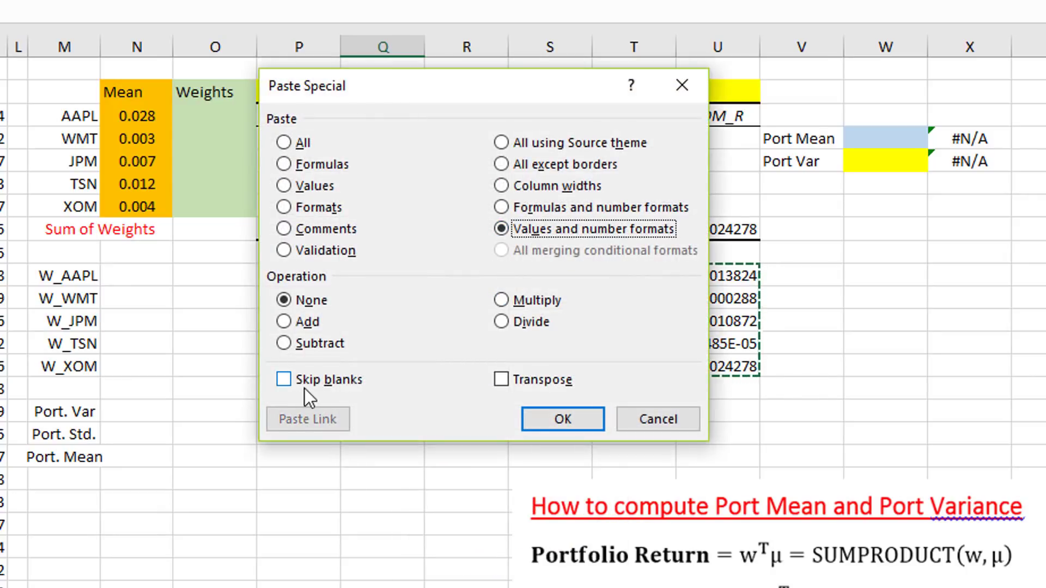
pyautogui.click(286, 379)
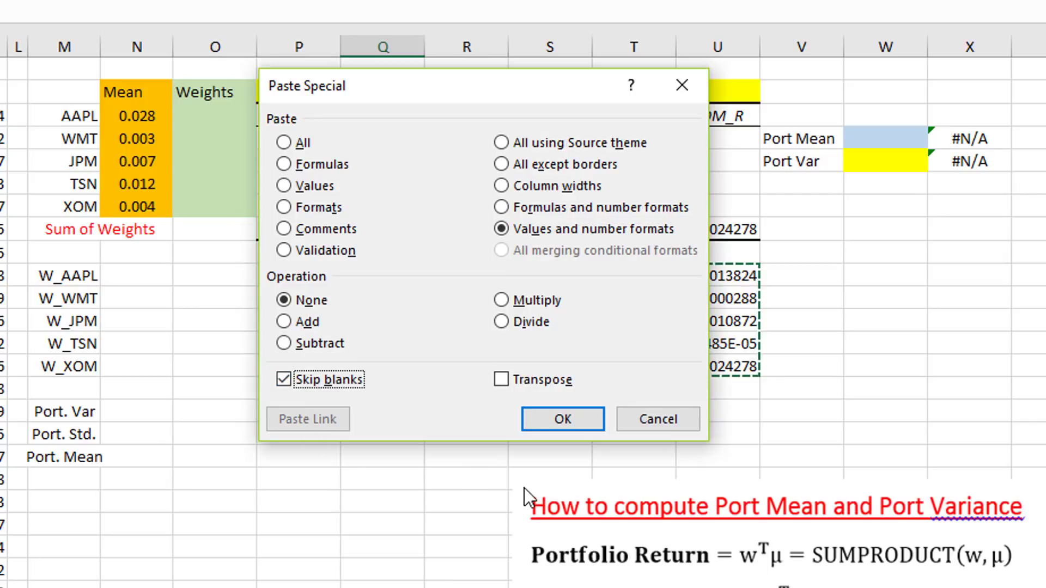
pyautogui.click(551, 417)
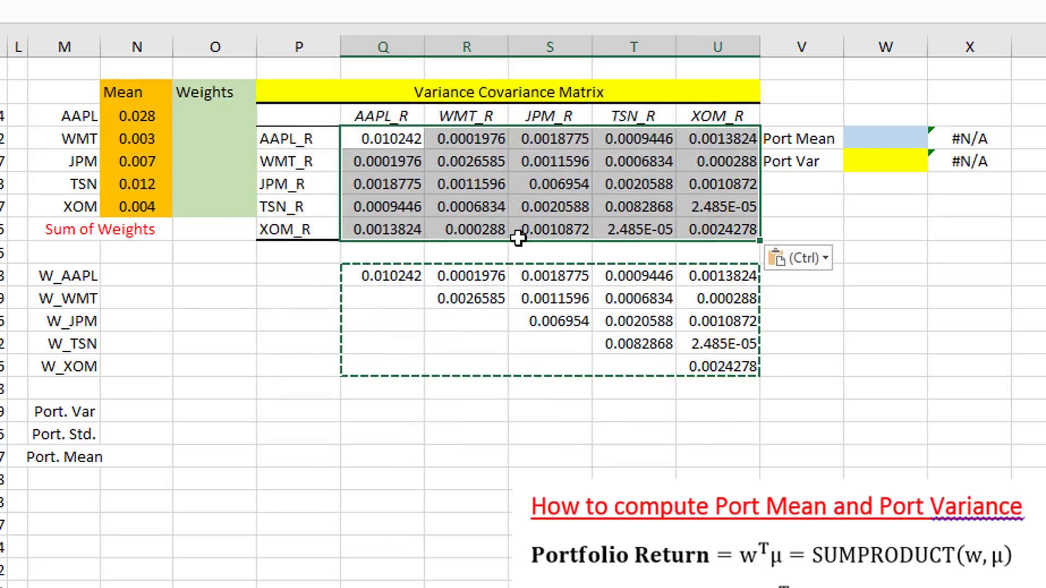
# Step: Delete the temporary transposed covariance block in Q10:U14
pyautogui.click(522, 202)
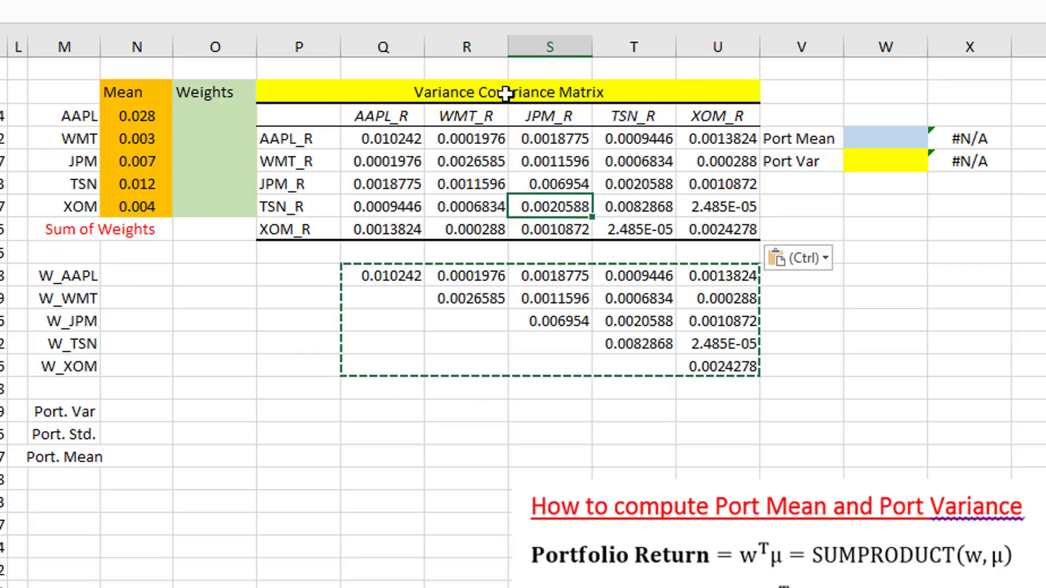
pyautogui.moveTo(402, 140); pyautogui.dragTo(757, 229)
pyautogui.moveTo(388, 276); pyautogui.dragTo(681, 366)
pyautogui.press('Delete')
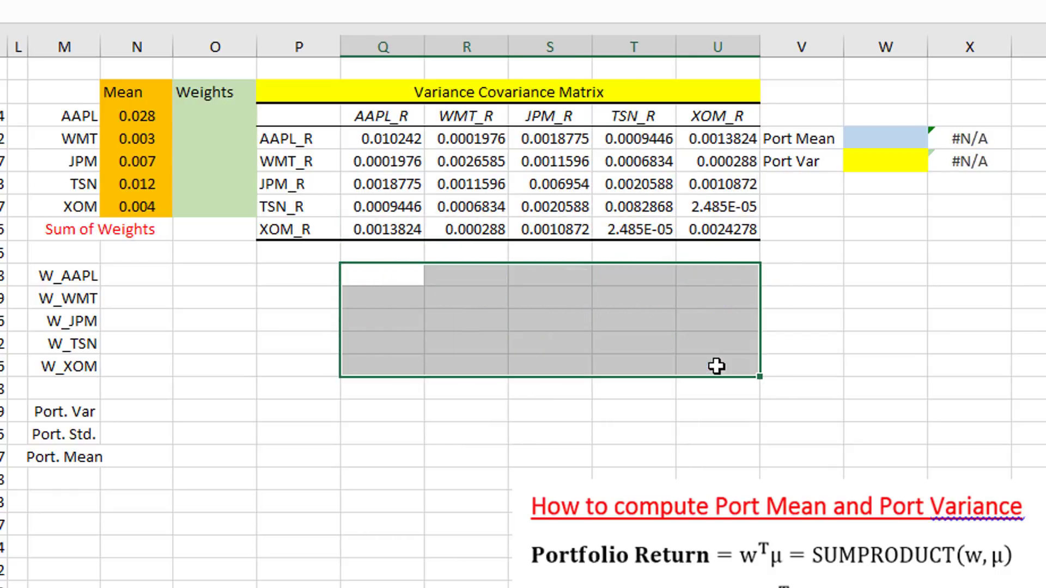
# Step: Examine the first row of the variance-covariance matrix and the Port Mean and Port Var labels beside it
pyautogui.click(375, 279)
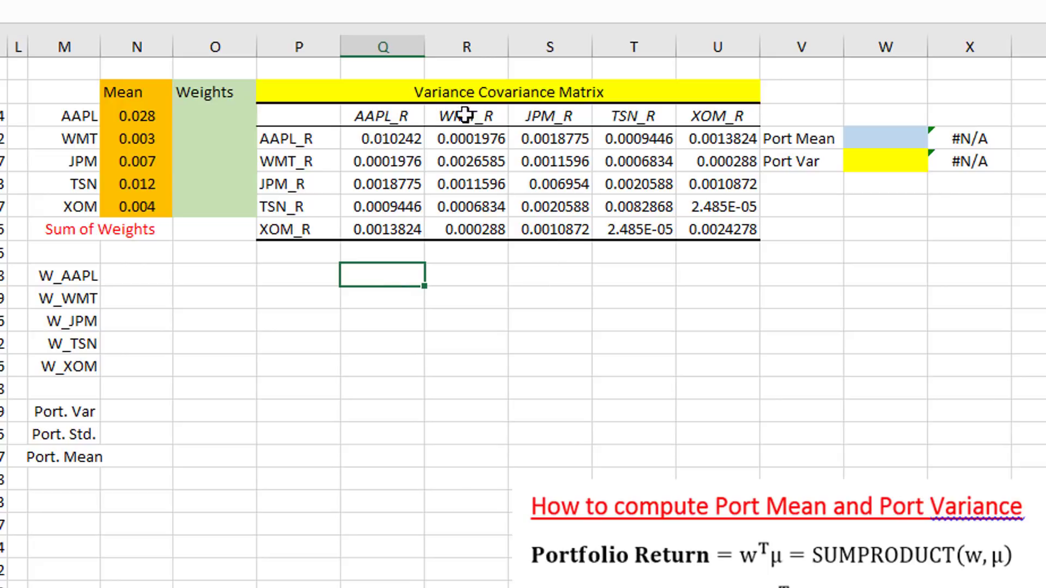
pyautogui.click(419, 140)
pyautogui.click(471, 139)
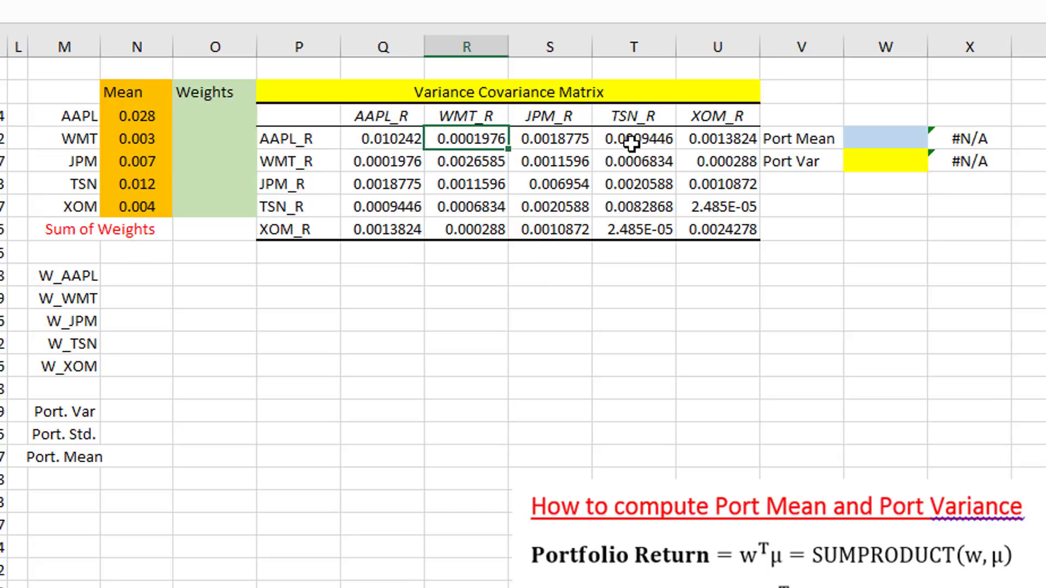
pyautogui.click(632, 141)
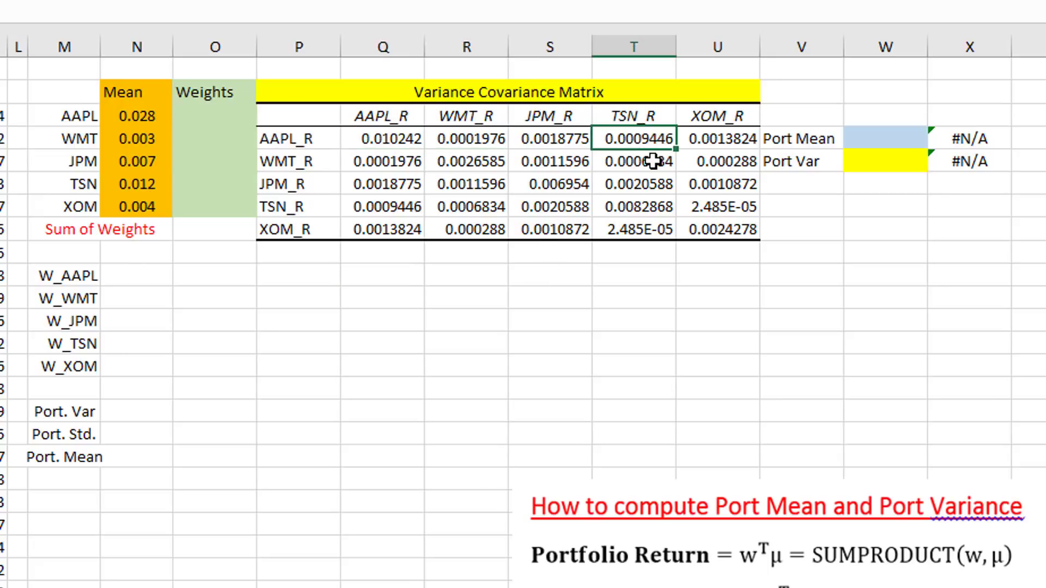
pyautogui.click(801, 141)
pyautogui.click(804, 166)
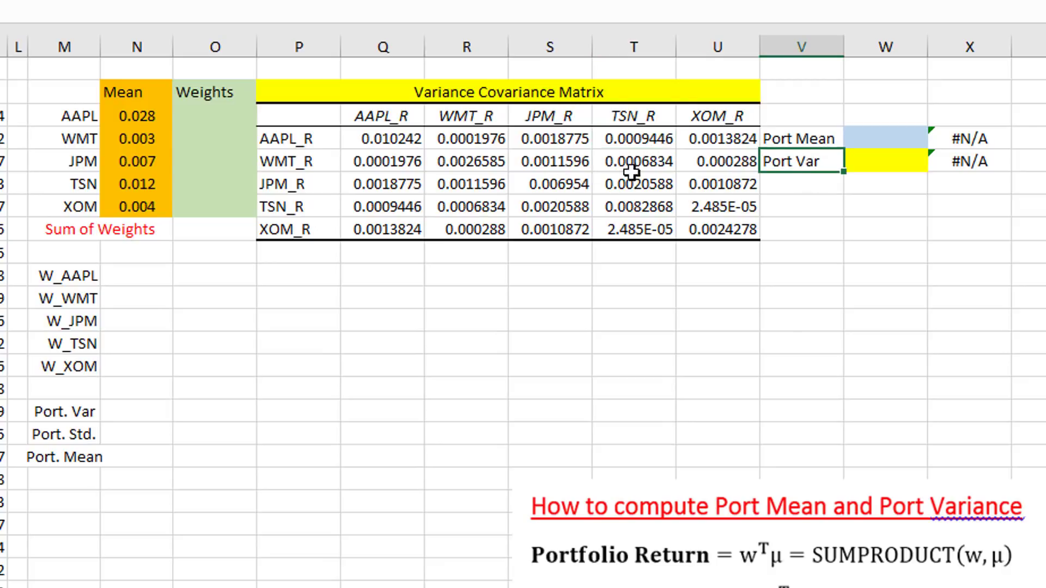
pyautogui.click(821, 137)
pyautogui.click(817, 159)
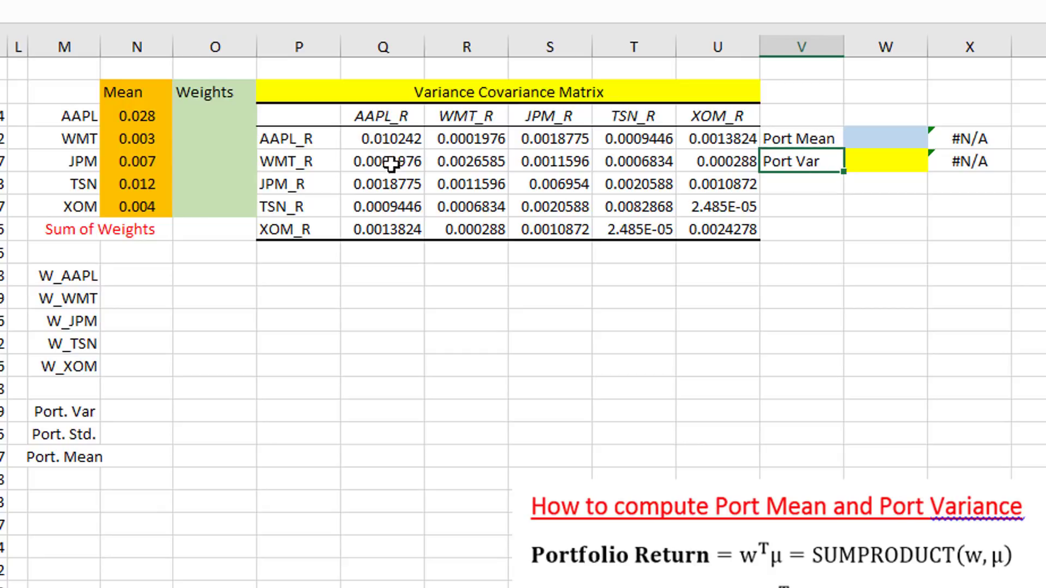
# Step: Enter the equal weight =1/5 for AAPL in O3 and fill it down through XOM in O7
pyautogui.click(209, 118)
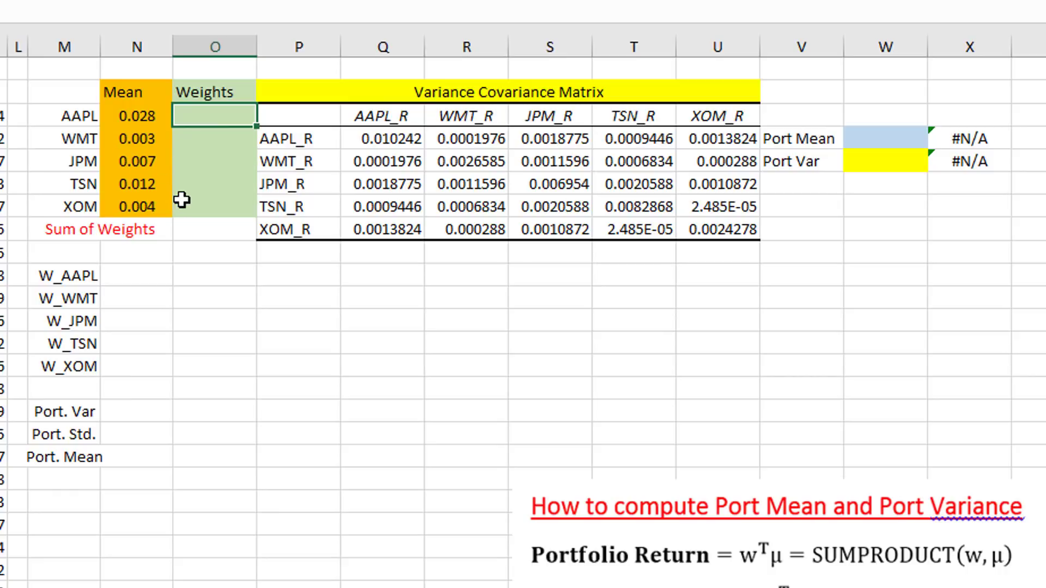
pyautogui.write('=')
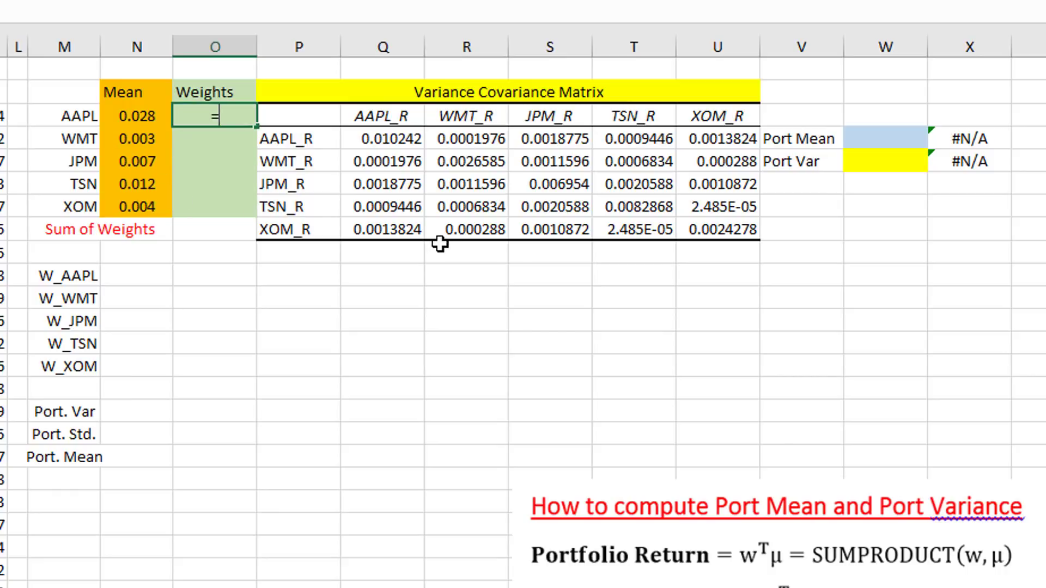
pyautogui.write('1/5')
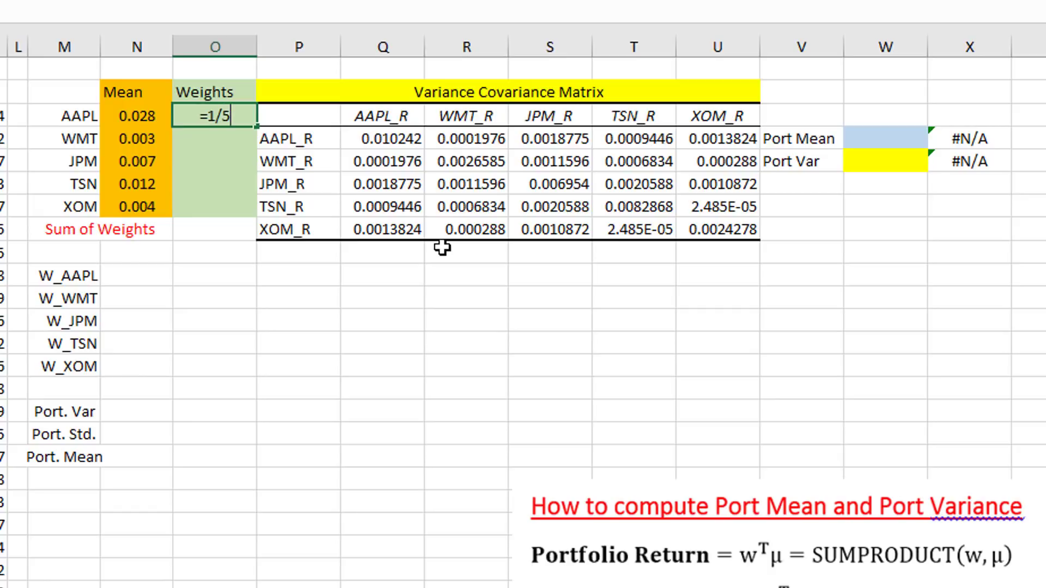
pyautogui.press('Return')
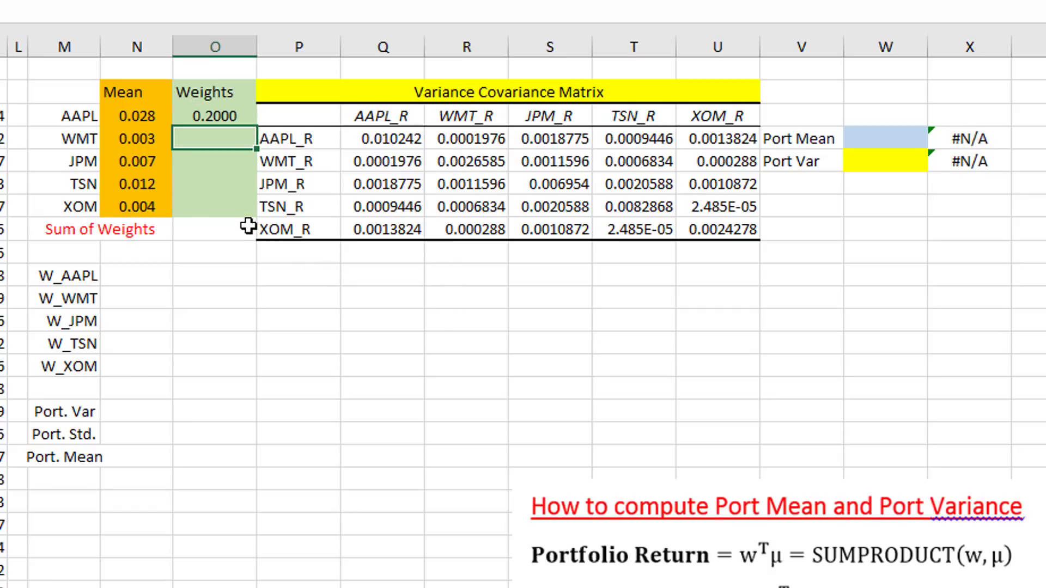
pyautogui.click(226, 119)
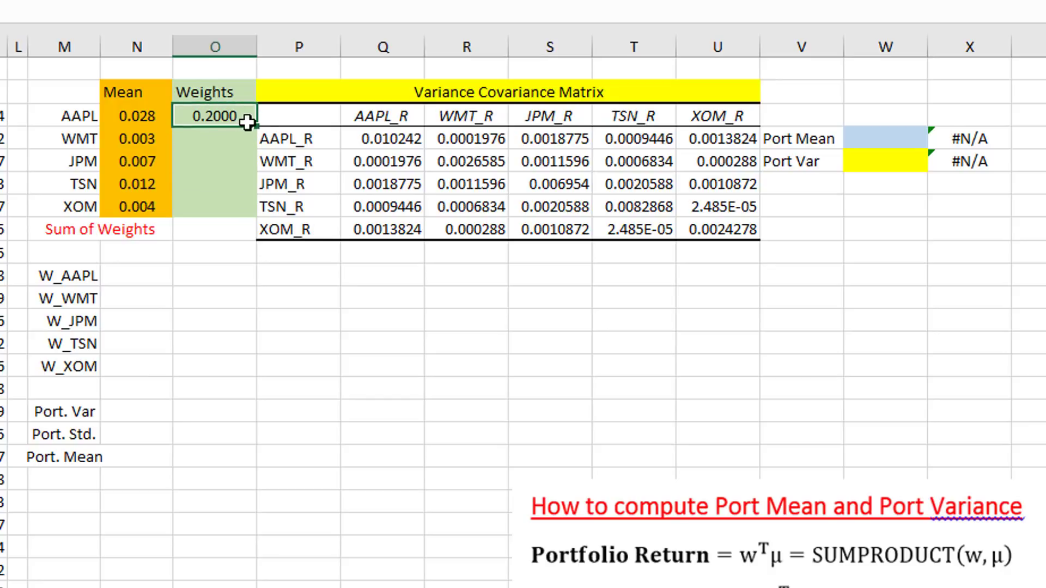
pyautogui.moveTo(256, 145); pyautogui.dragTo(255, 218)
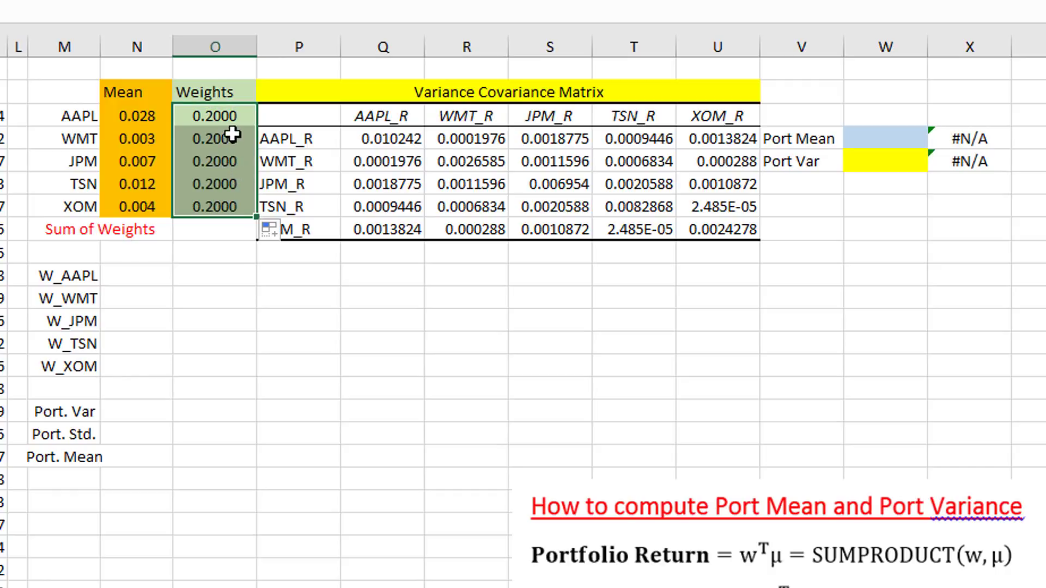
pyautogui.click(228, 145)
pyautogui.click(225, 175)
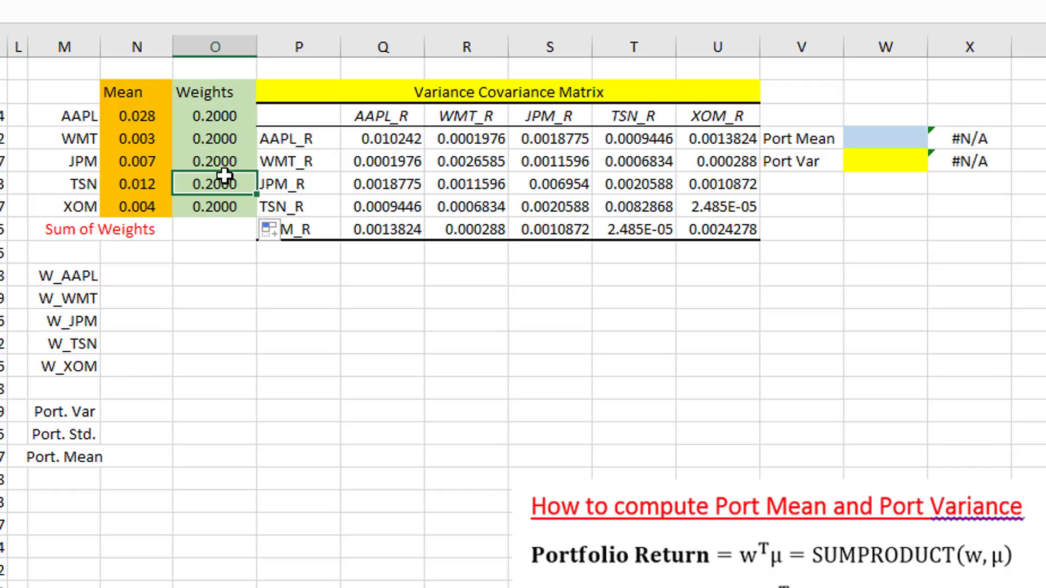
pyautogui.click(220, 205)
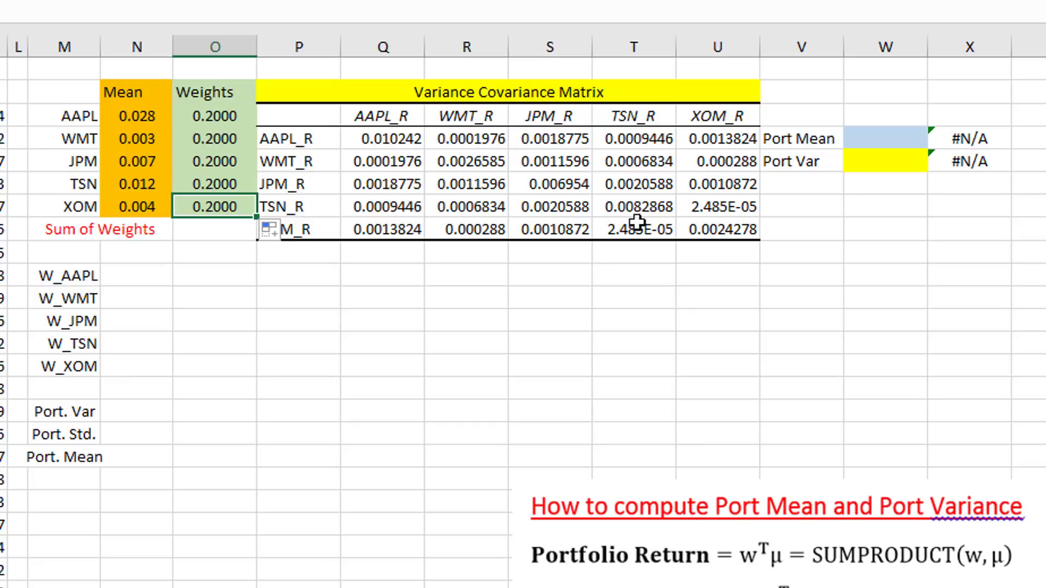
# Step: Compute the portfolio mean in W4 from the weights and mean returns with =SUMPRODUCT(O3:O7,N3:N7)
pyautogui.click(861, 141)
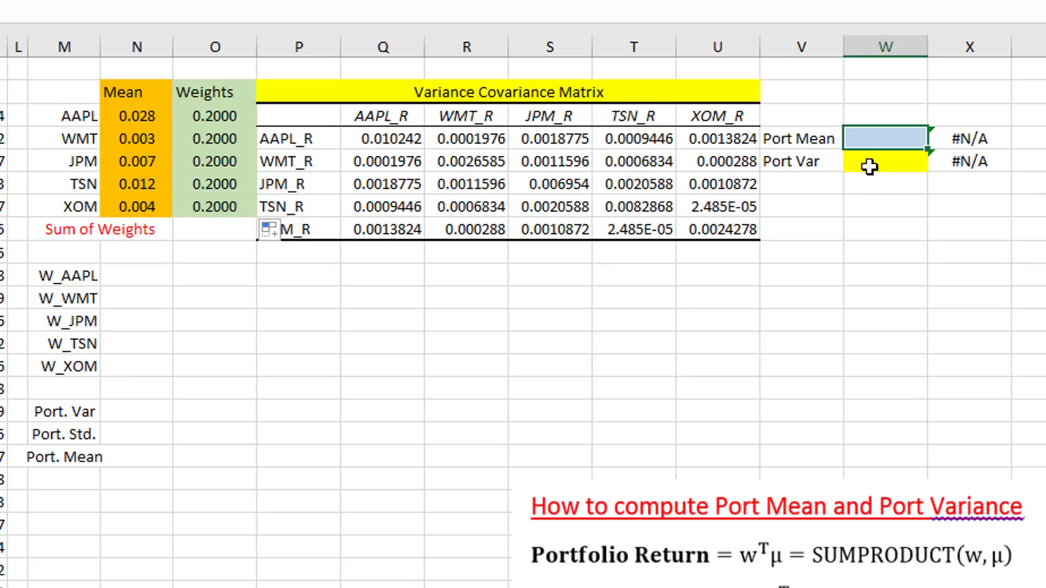
pyautogui.click(874, 166)
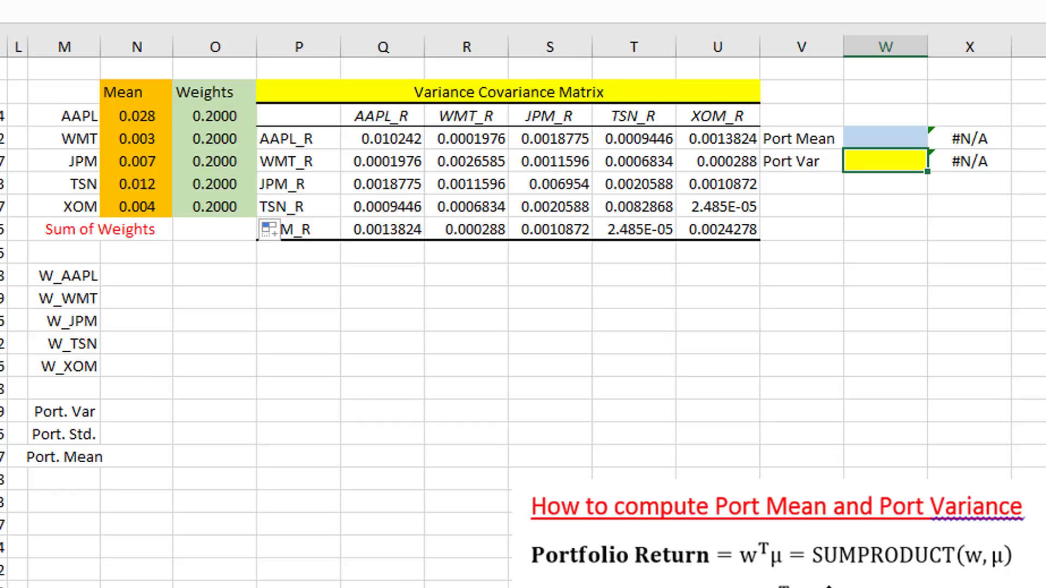
pyautogui.click(831, 586)
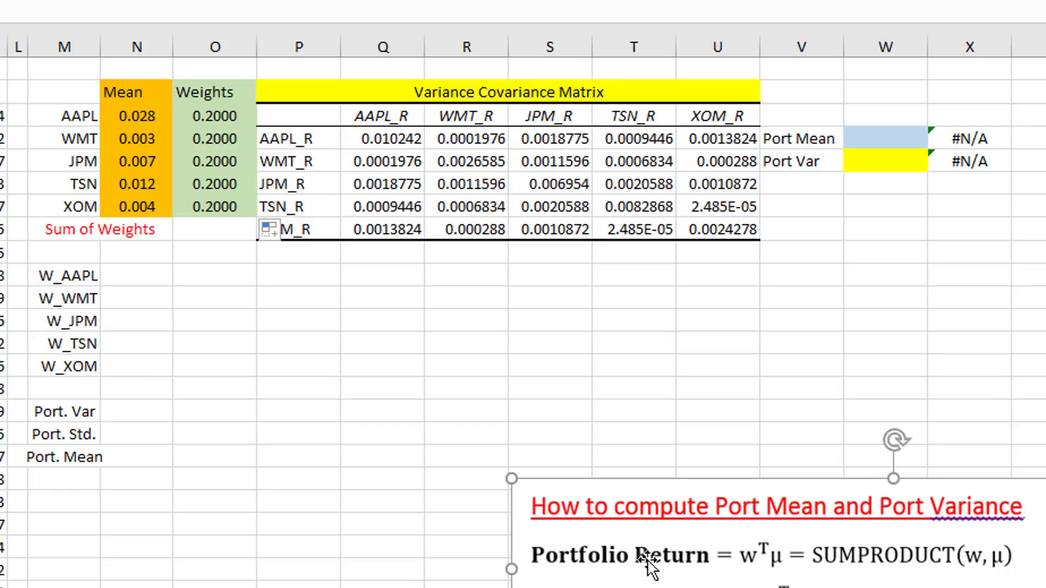
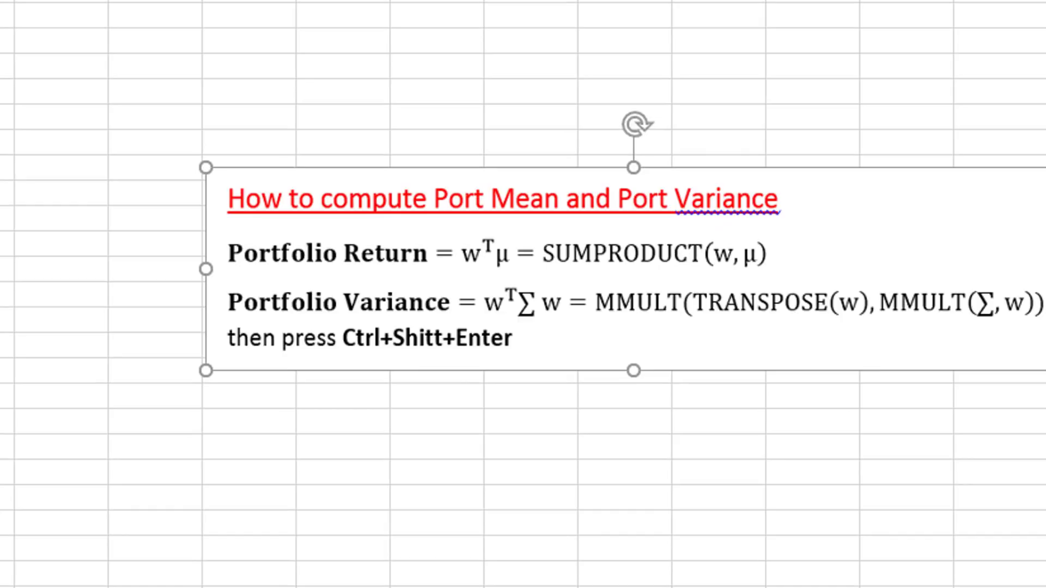
pyautogui.press('Escape')
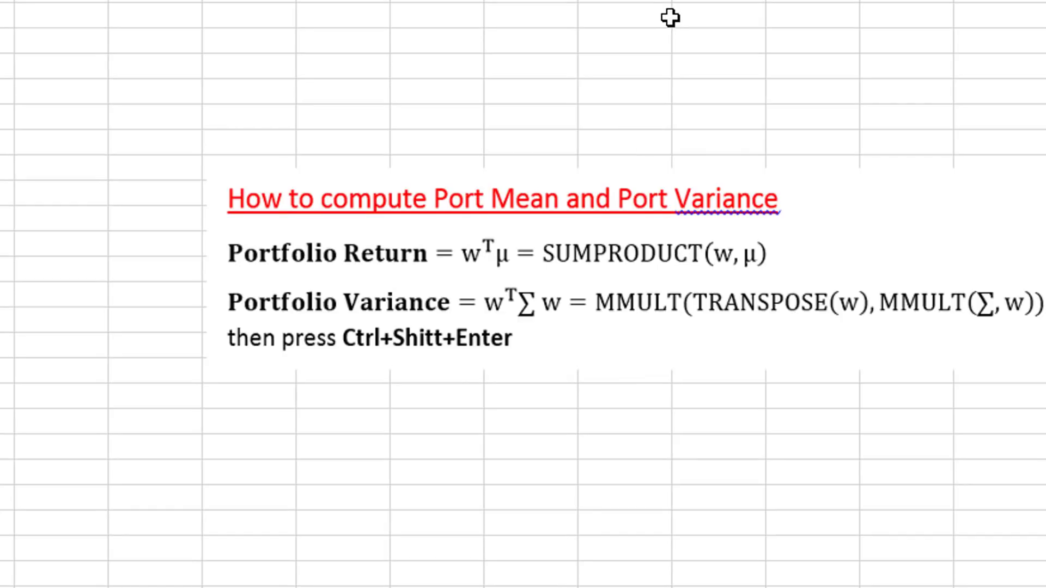
pyautogui.write('=sum')
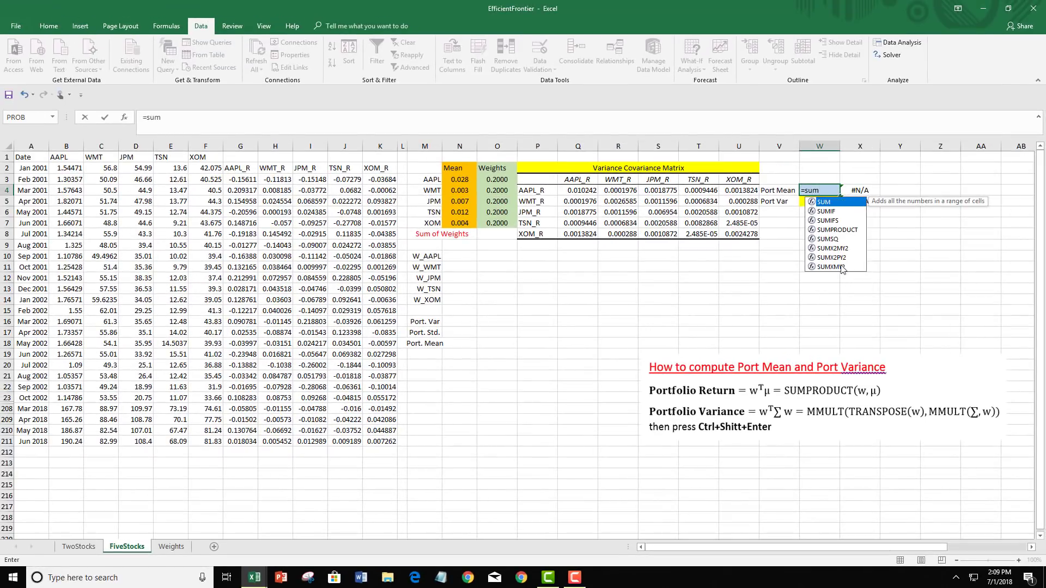
pyautogui.doubleClick(839, 231)
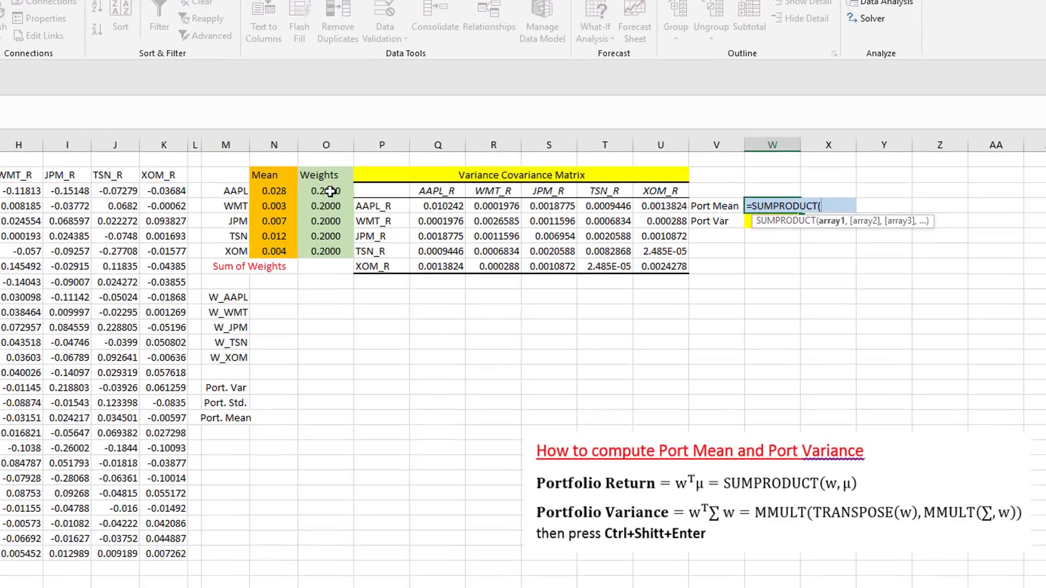
pyautogui.moveTo(497, 180); pyautogui.dragTo(499, 219)
pyautogui.write(',')
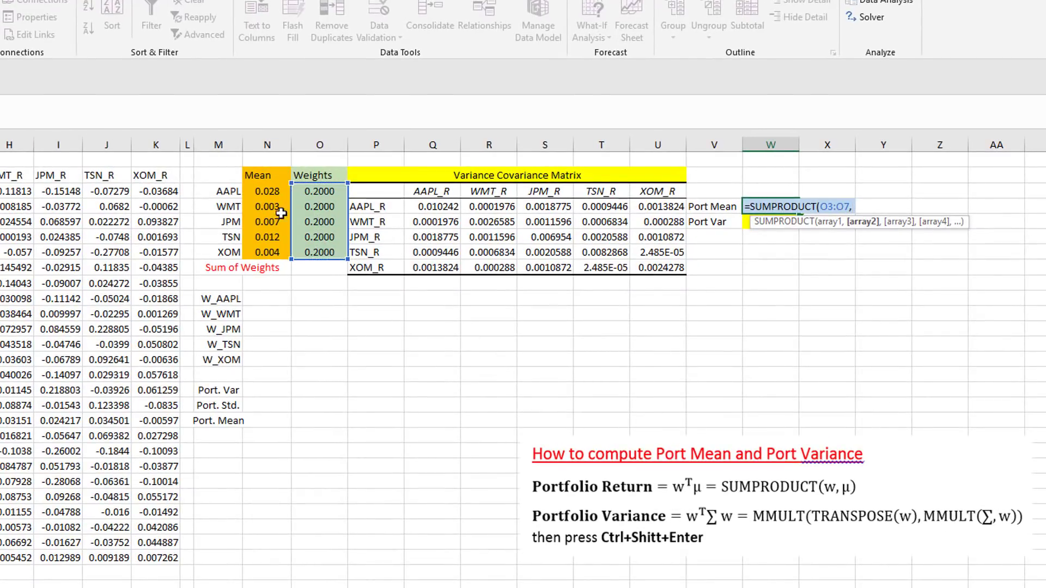
pyautogui.moveTo(270, 192); pyautogui.dragTo(269, 249)
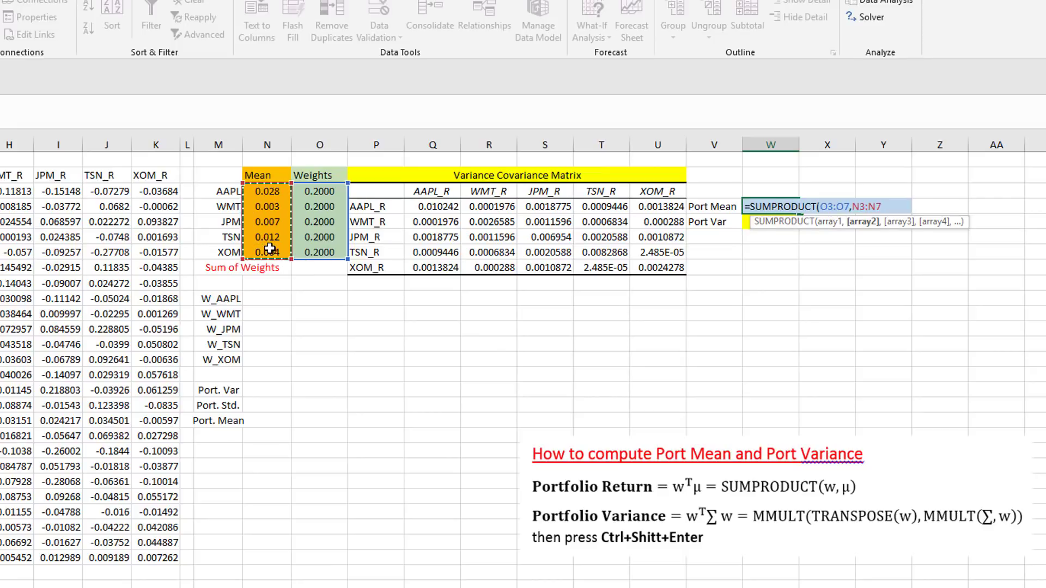
pyautogui.write(')')
pyautogui.press('Return')
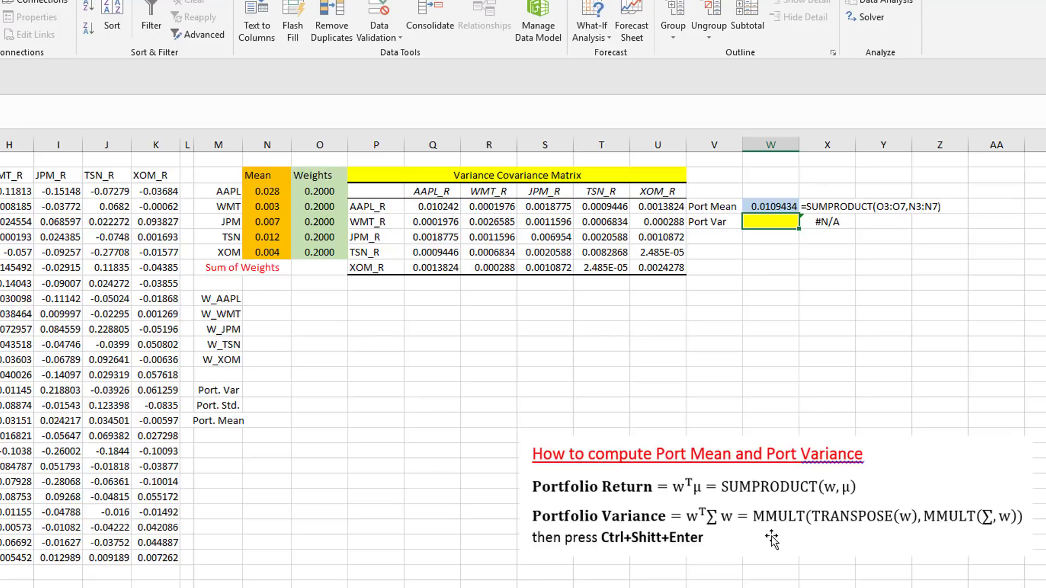
# Step: Compute the portfolio variance in W5 with the array formula =MMULT(TRANSPOSE(O3:O7),MMULT(Q4:U8,O3:O7))
pyautogui.write('=mm')
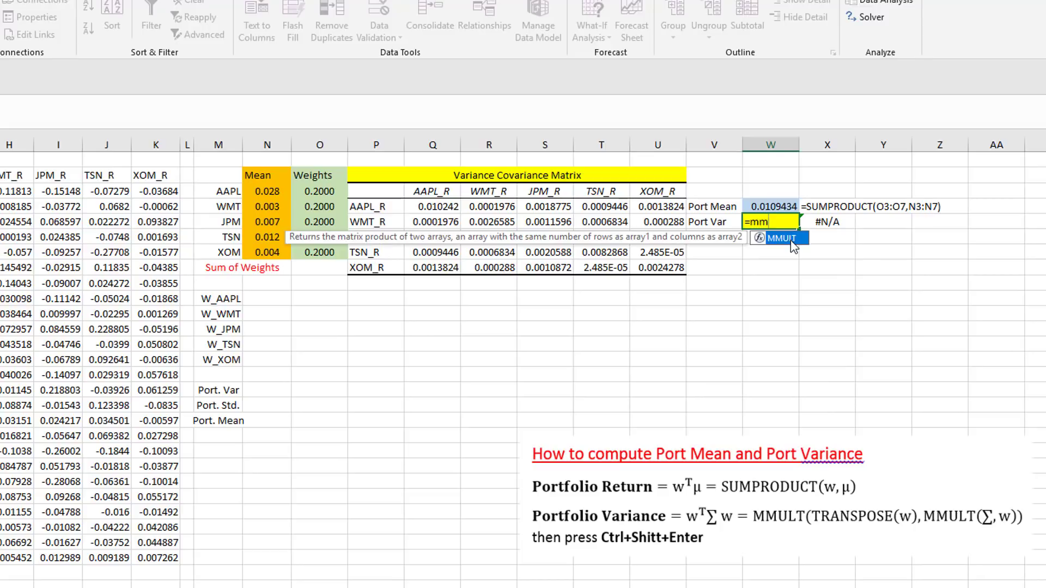
pyautogui.doubleClick(792, 240)
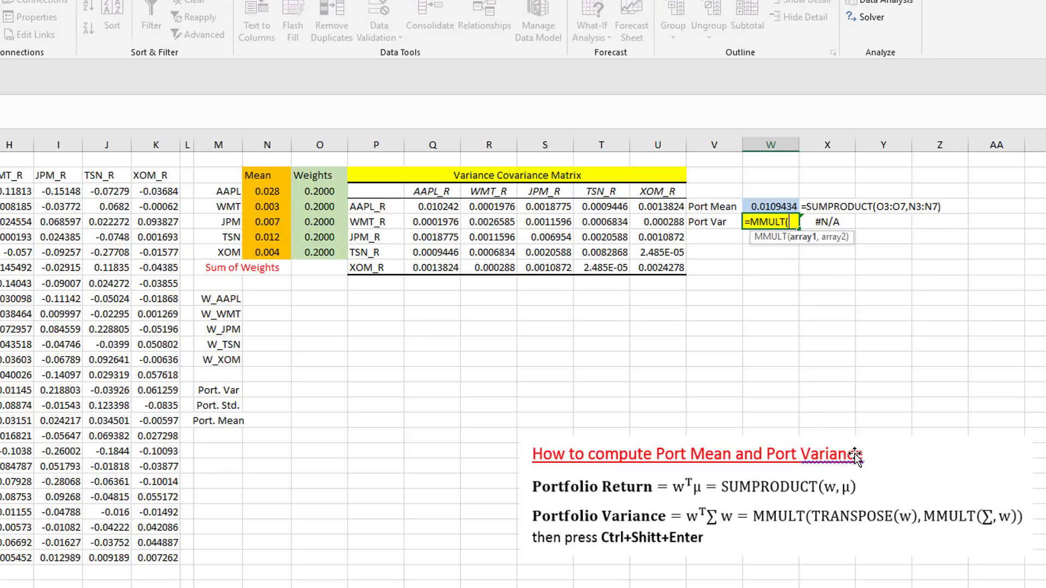
pyautogui.write('tr')
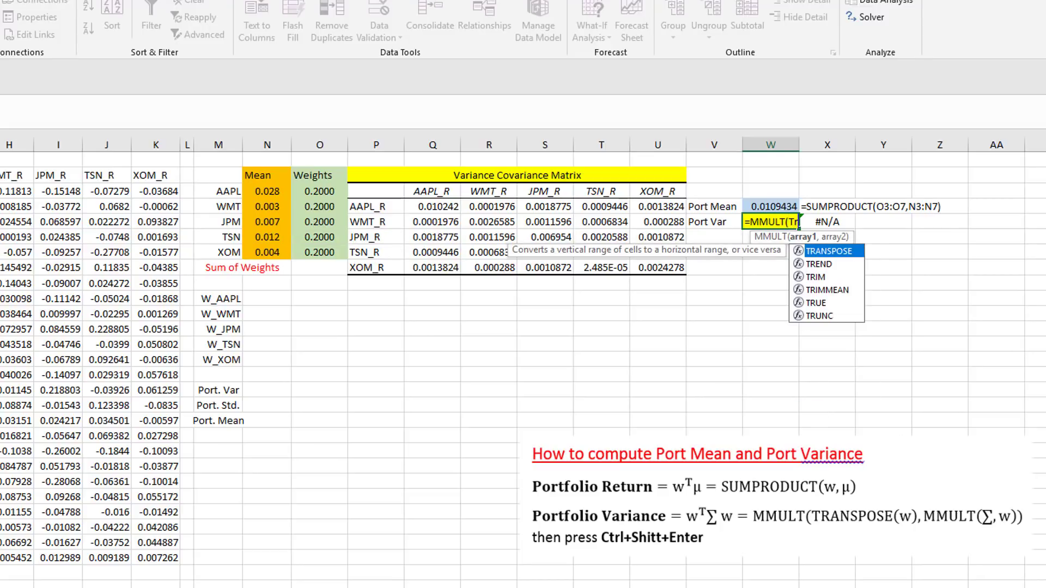
pyautogui.doubleClick(849, 254)
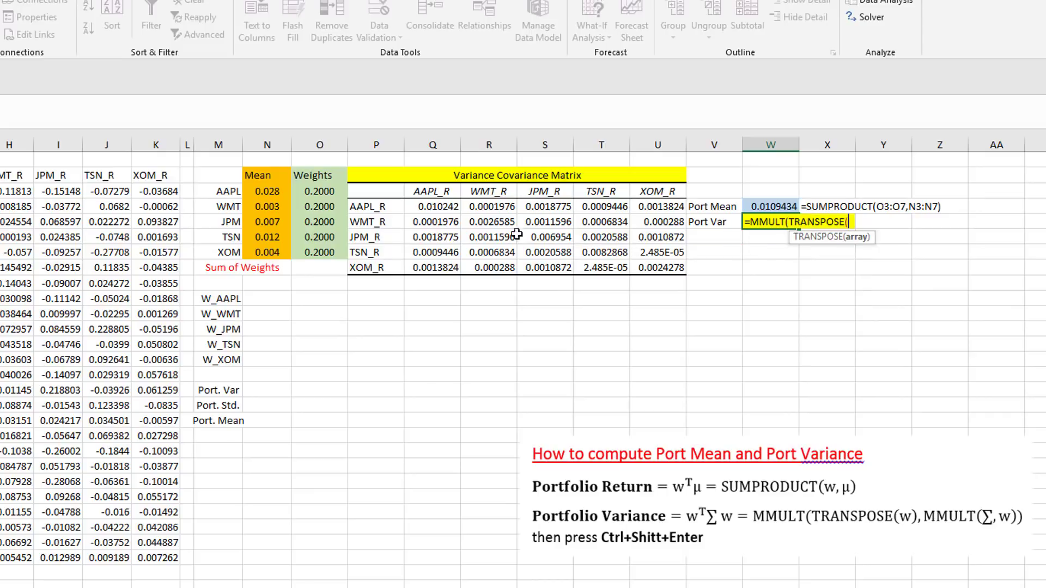
pyautogui.moveTo(328, 195); pyautogui.dragTo(319, 252)
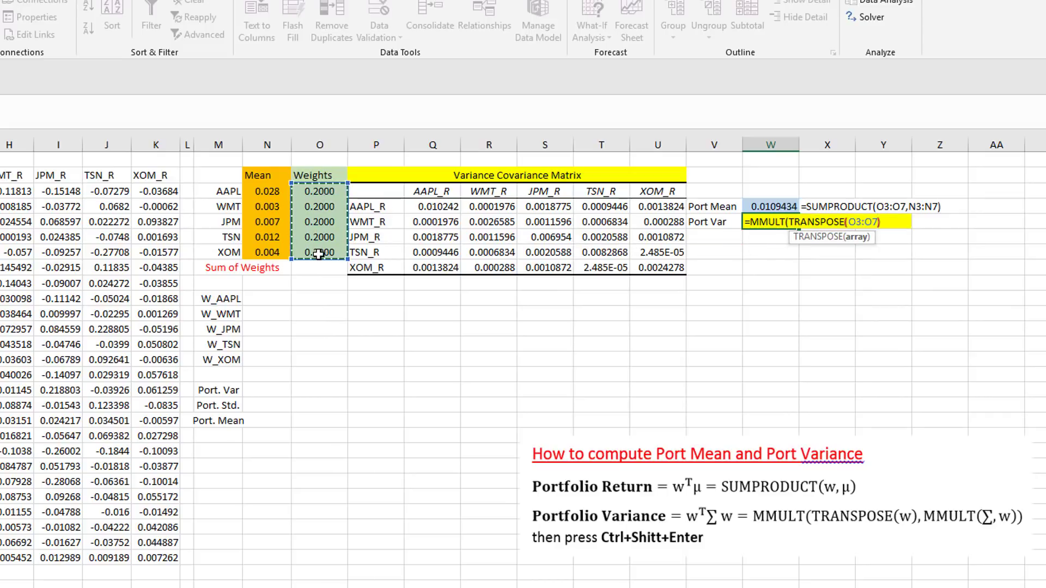
pyautogui.write('),MM')
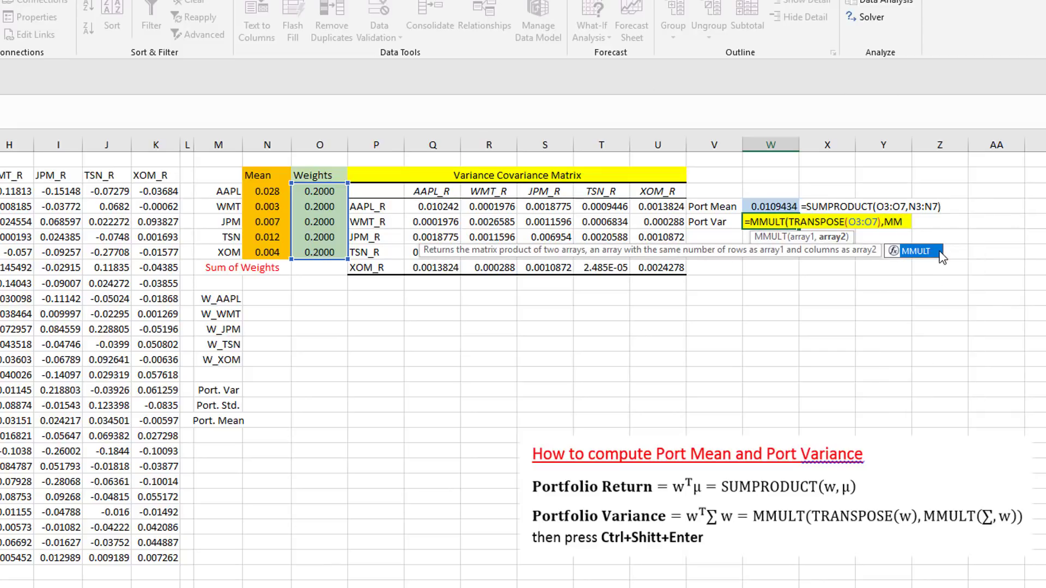
pyautogui.doubleClick(926, 252)
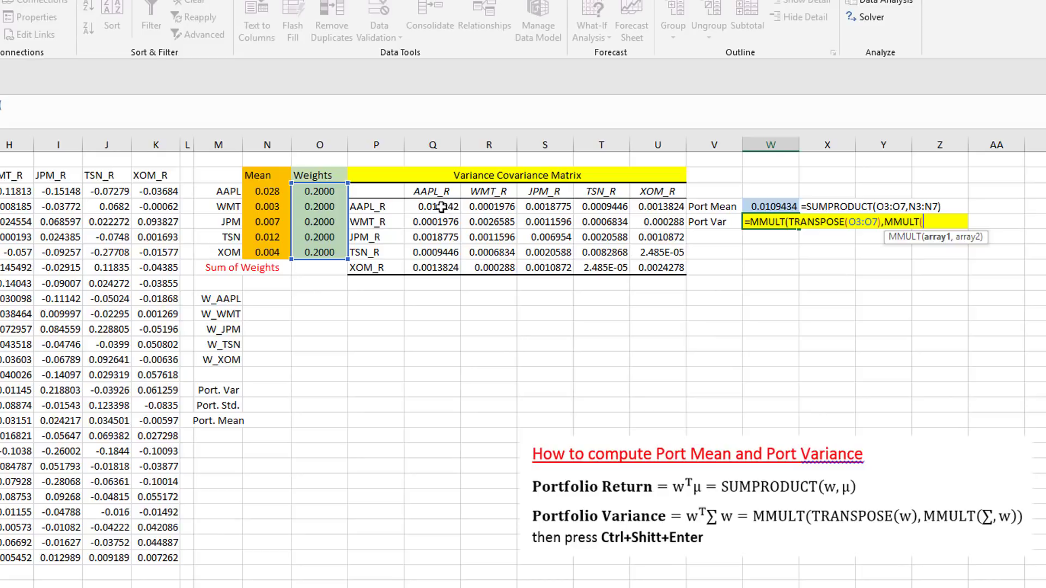
pyautogui.moveTo(436, 207); pyautogui.dragTo(651, 266)
pyautogui.write(',')
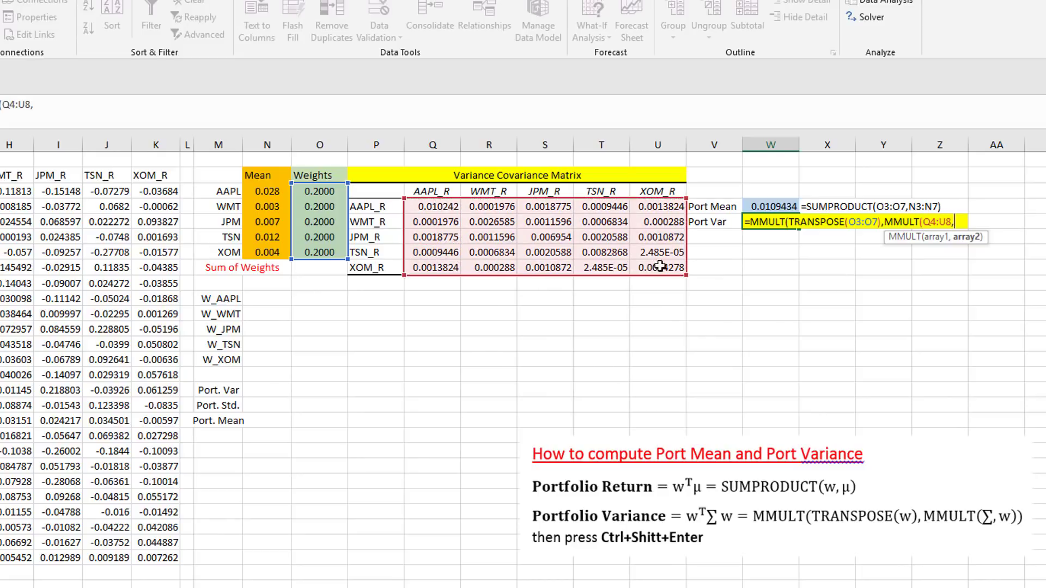
pyautogui.click(323, 191)
pyautogui.moveTo(323, 191); pyautogui.dragTo(326, 251)
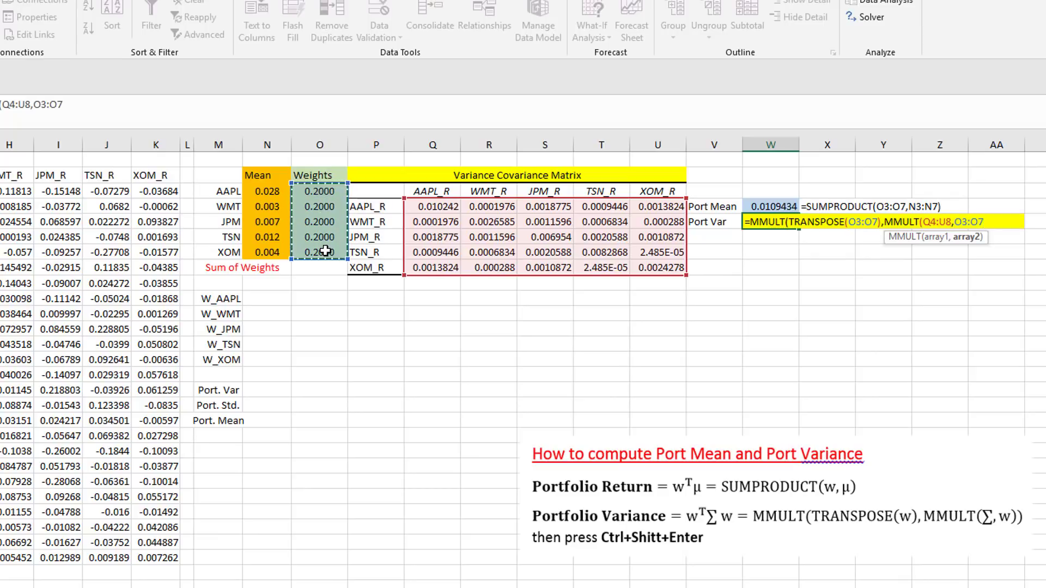
pyautogui.write('))')
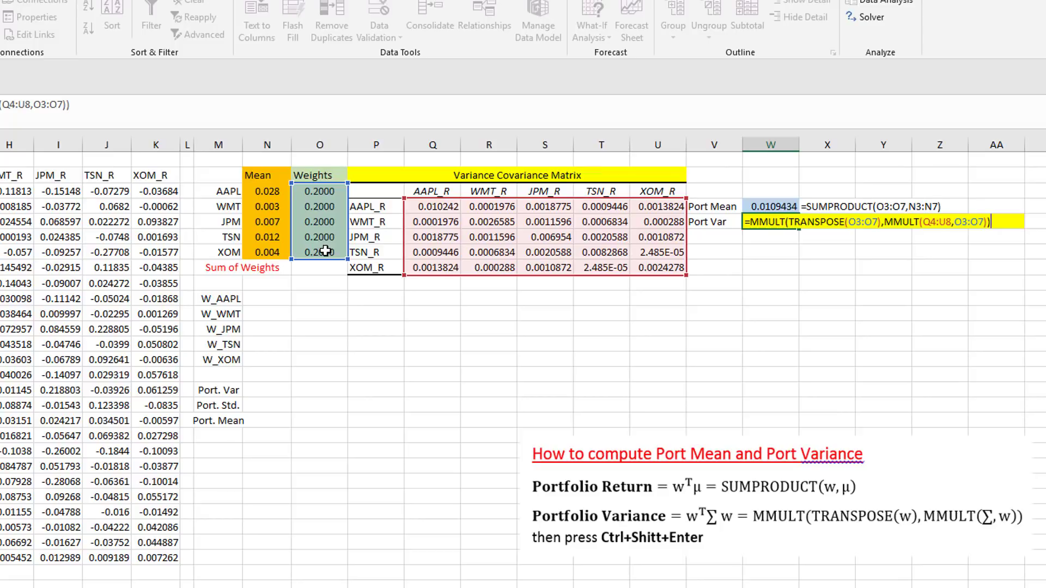
pyautogui.hotkey('ctrl', 'shift', 'Return')
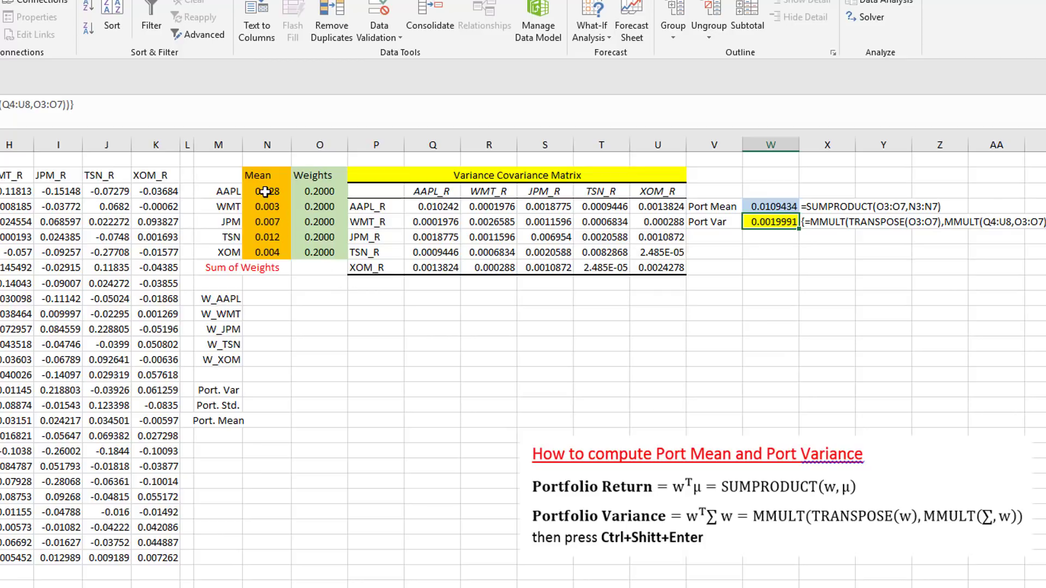
pyautogui.moveTo(265, 192); pyautogui.dragTo(266, 254)
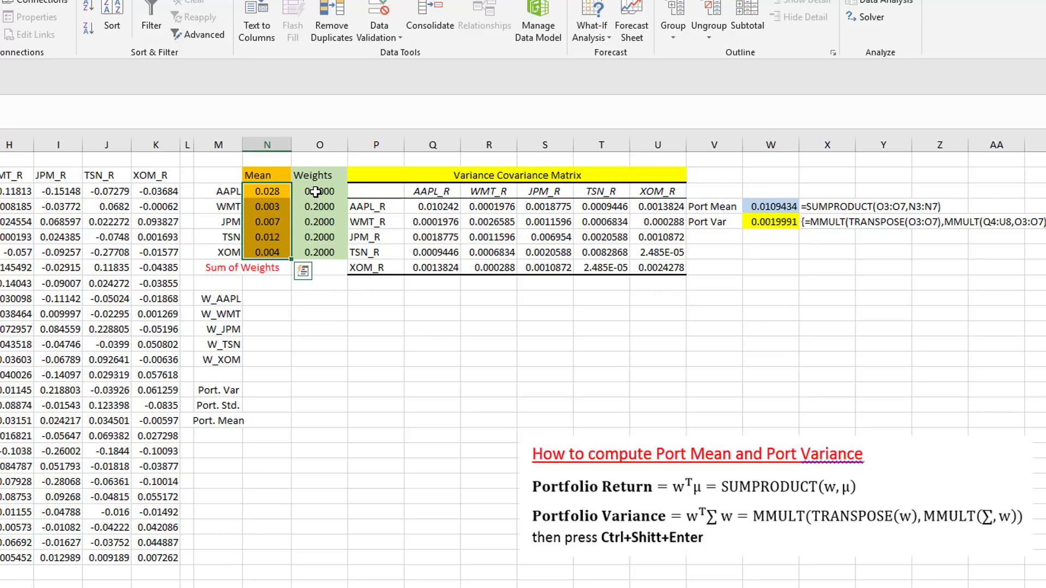
# Step: Examine the mean returns and weights of the five stocks, then the Port Mean and Port Var cells computed from them
pyautogui.moveTo(315, 191); pyautogui.dragTo(319, 254)
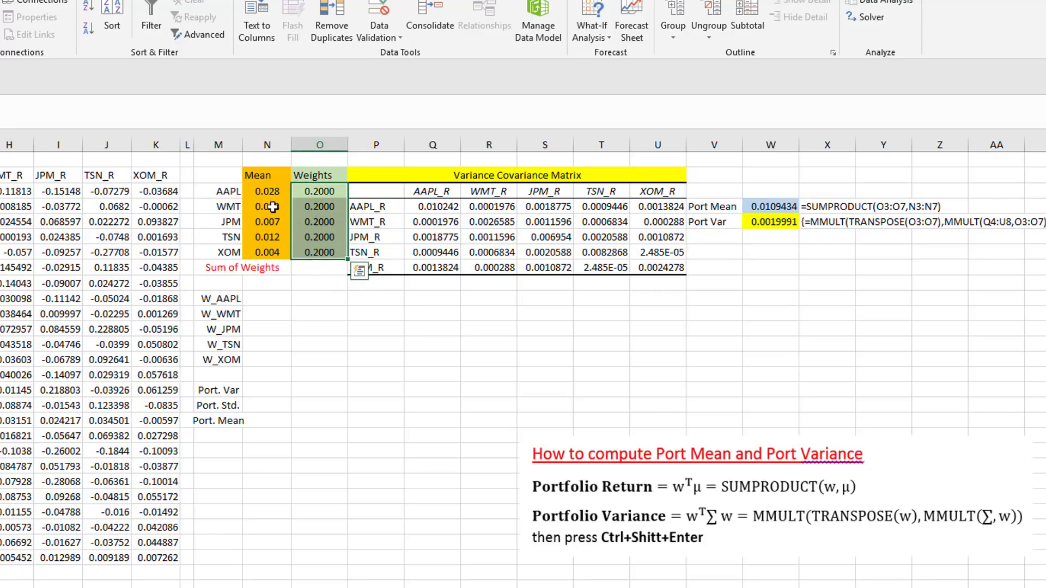
pyautogui.moveTo(267, 192); pyautogui.dragTo(266, 253)
pyautogui.moveTo(318, 191); pyautogui.dragTo(319, 253)
pyautogui.click(267, 207)
pyautogui.click(318, 190)
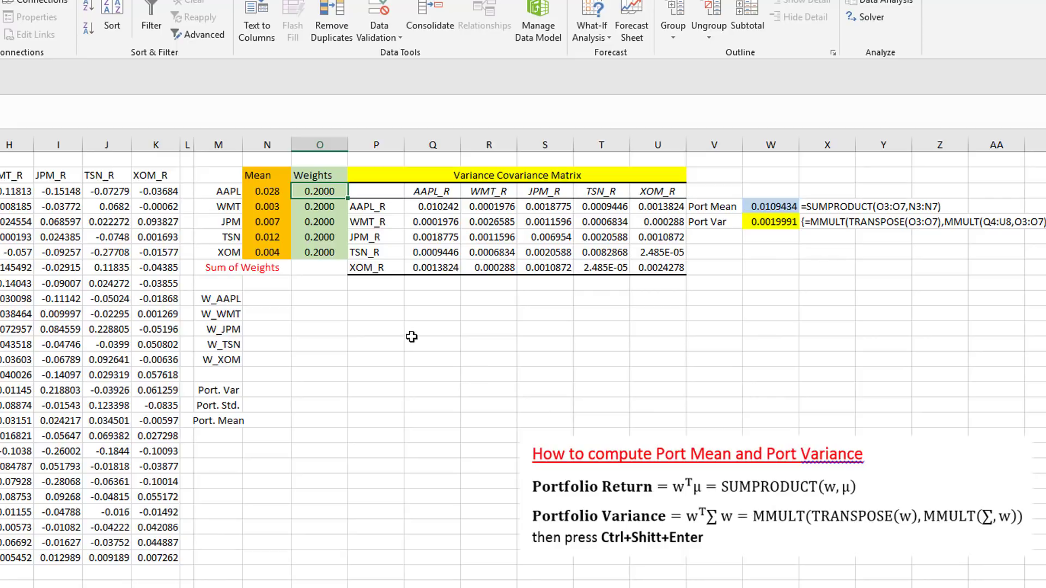
pyautogui.moveTo(273, 194); pyautogui.dragTo(318, 252)
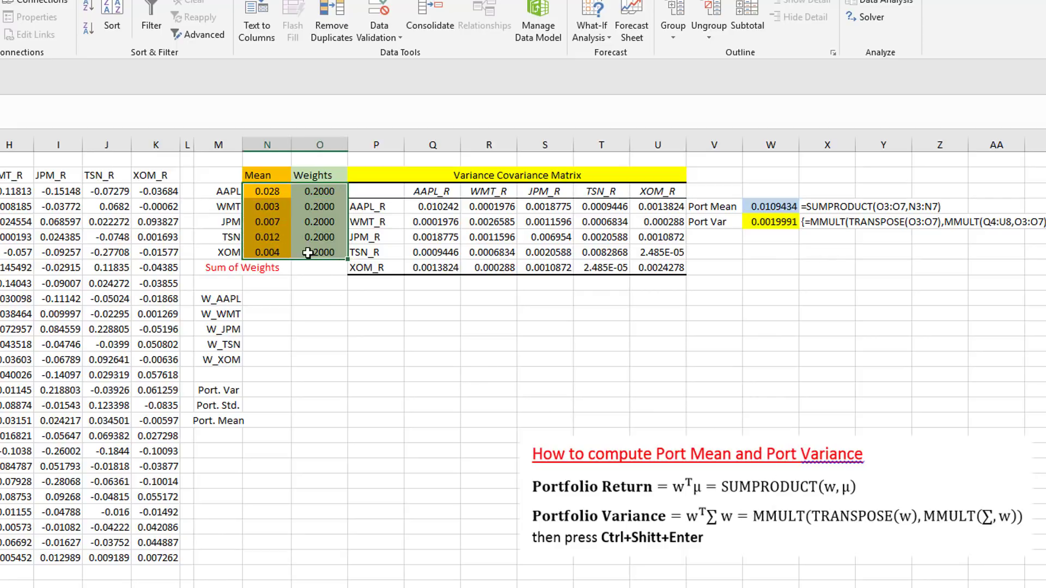
pyautogui.click(766, 208)
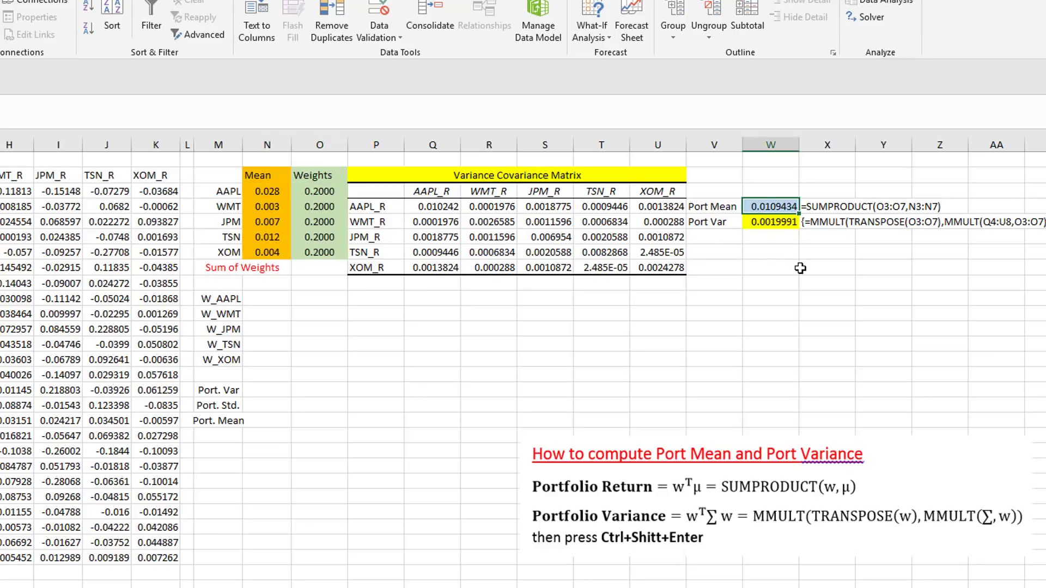
pyautogui.click(759, 221)
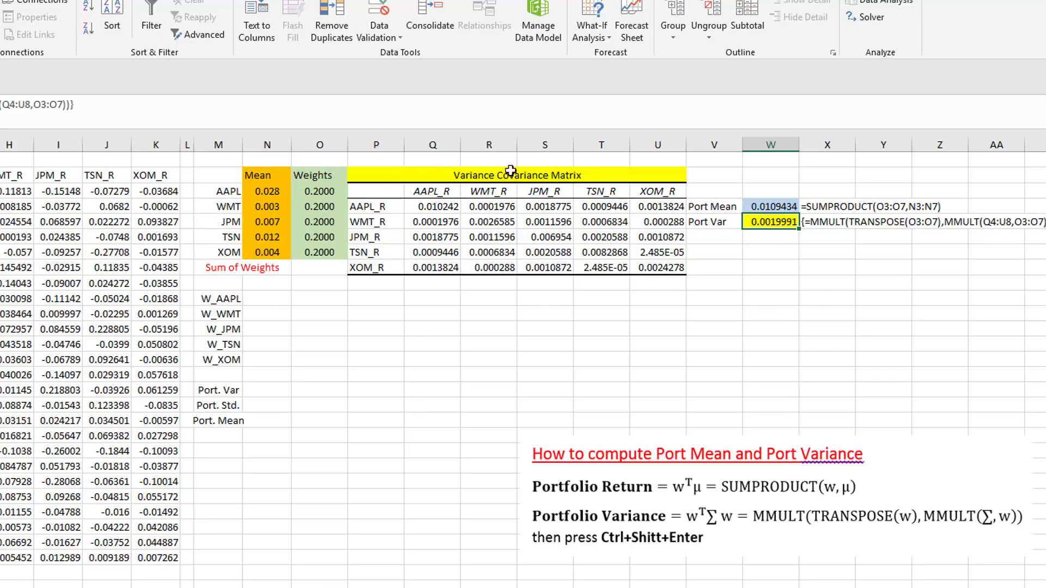
# Step: Examine the empty results rows for the weights W_AAPL through W_XOM and for Port. Std. and Port. Mean
pyautogui.moveTo(269, 300); pyautogui.dragTo(898, 350)
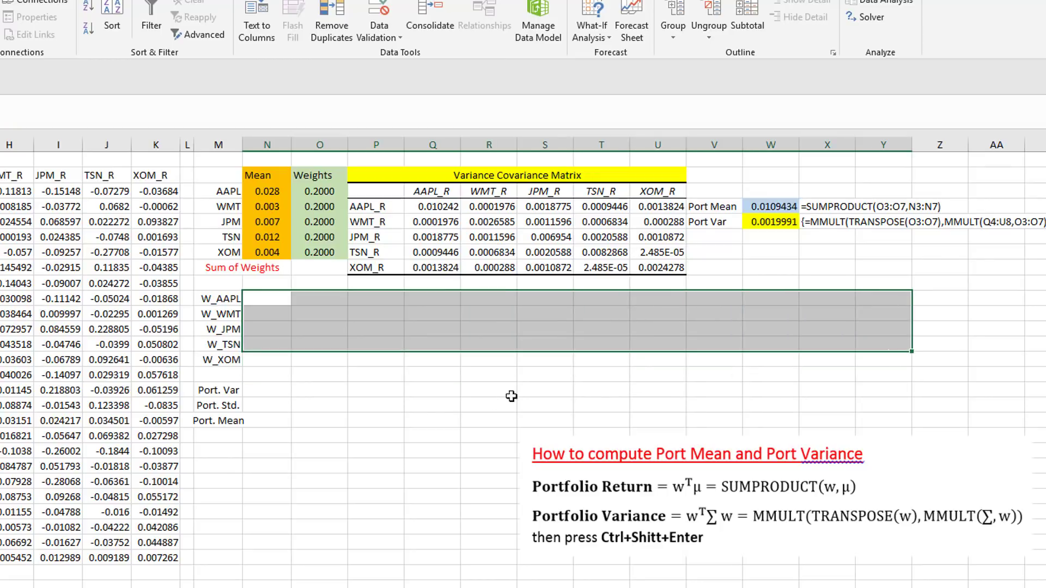
pyautogui.moveTo(251, 408); pyautogui.dragTo(839, 423)
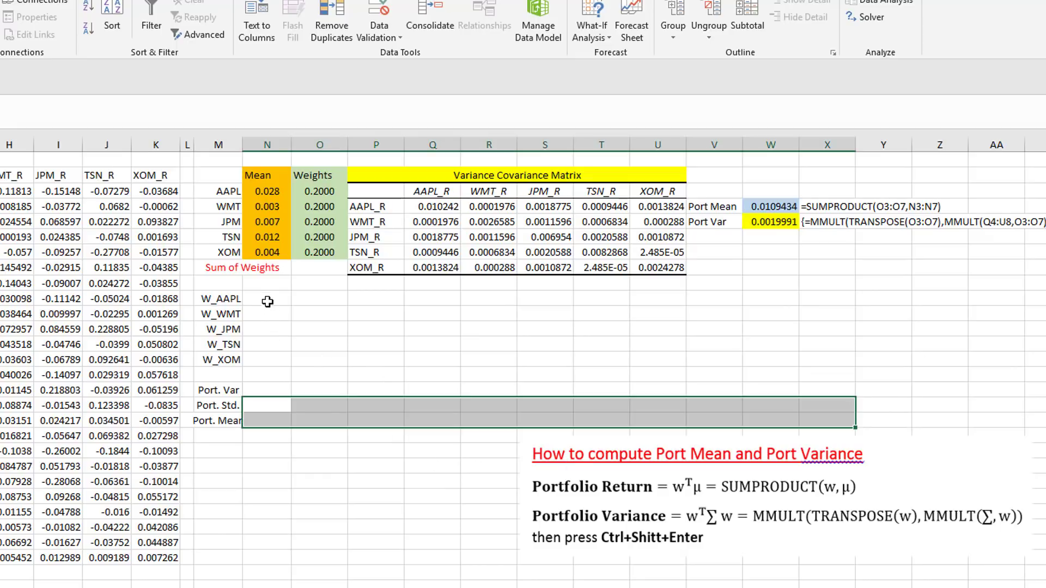
pyautogui.moveTo(265, 299)
pyautogui.mouseDown()
pyautogui.moveTo(265, 355)
pyautogui.moveTo(699, 358)
pyautogui.moveTo(714, 323)
pyautogui.moveTo(420, 323)
pyautogui.moveTo(279, 313)
pyautogui.moveTo(267, 297)
pyautogui.mouseUp()
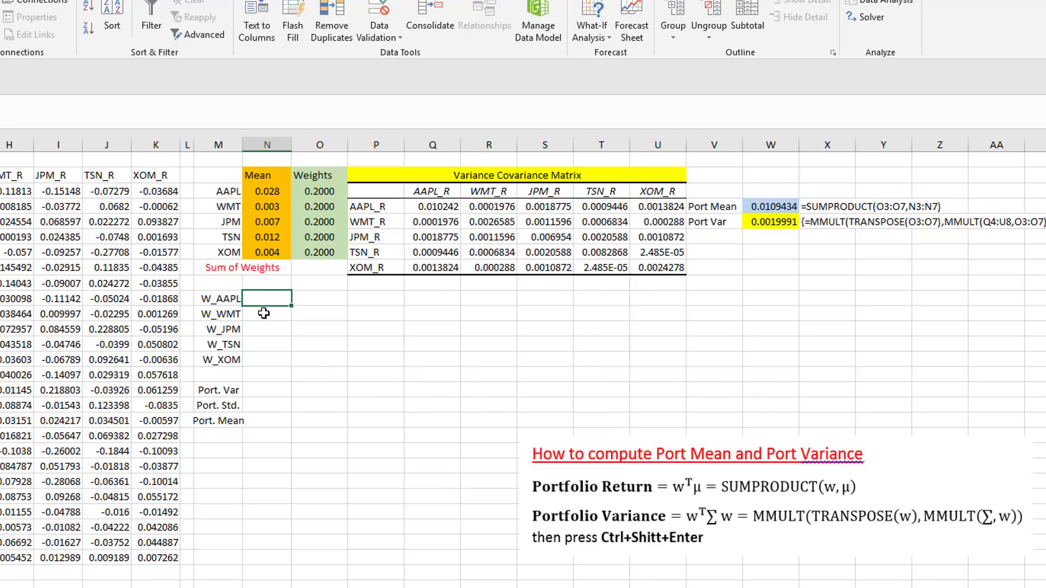
pyautogui.click(267, 315)
pyautogui.click(270, 330)
pyautogui.click(272, 345)
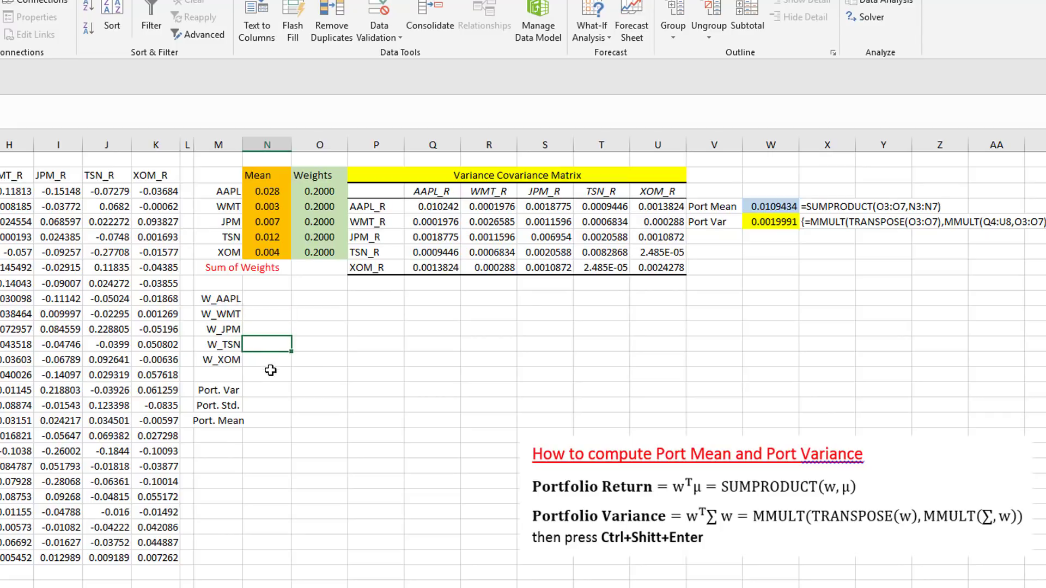
pyautogui.click(272, 360)
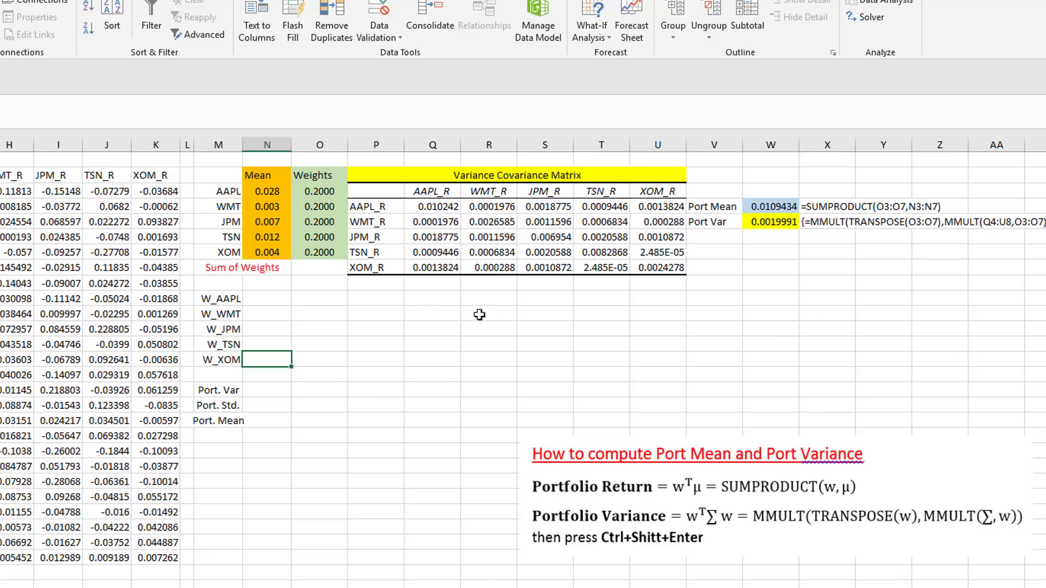
# Step: Compute the sum of weights in O8 with =SUM(O3:O7)
pyautogui.click(317, 270)
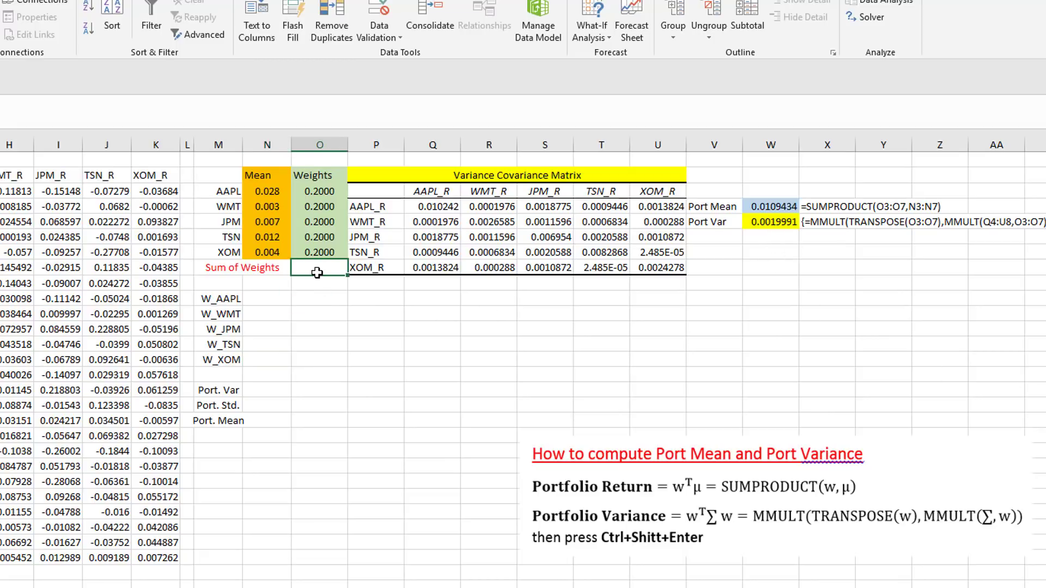
pyautogui.write('=sum(')
pyautogui.moveTo(315, 192); pyautogui.dragTo(312, 253)
pyautogui.write(')')
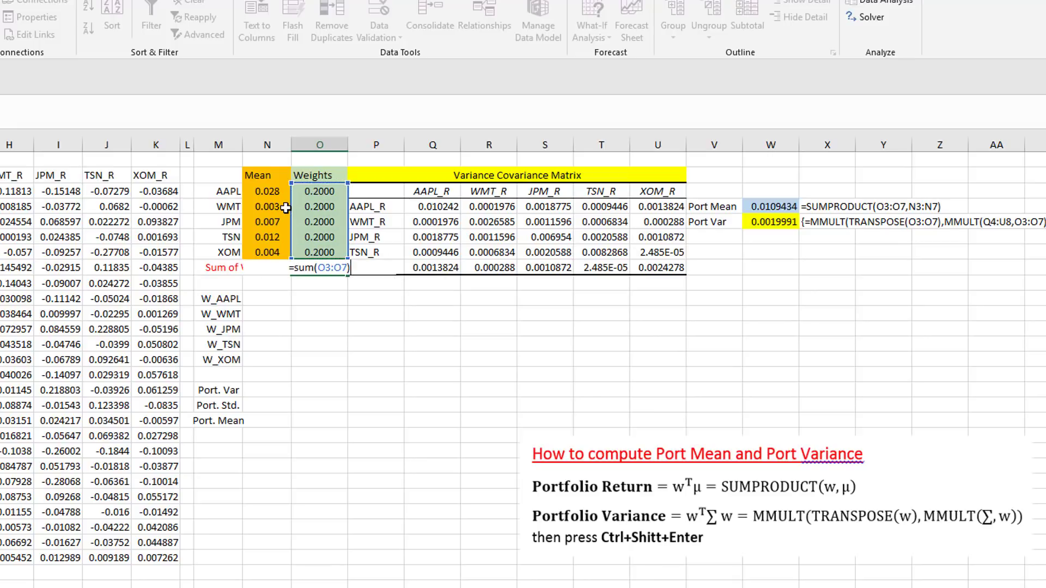
pyautogui.press('Return')
pyautogui.click(308, 271)
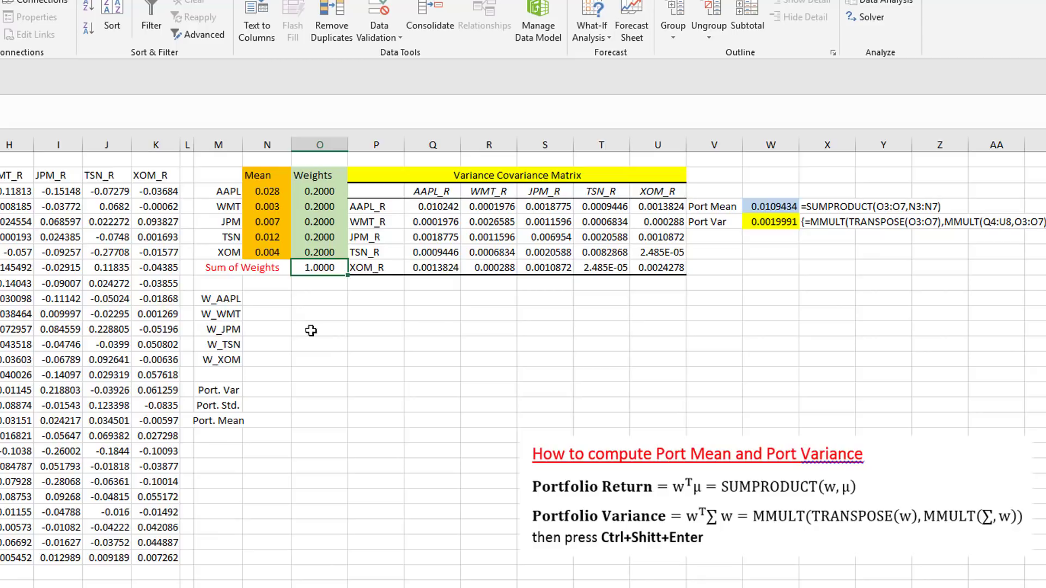
# Step: Set up Solver with the portfolio variance cell W5 as the objective and Min as the target
pyautogui.moveTo(269, 305); pyautogui.dragTo(266, 359)
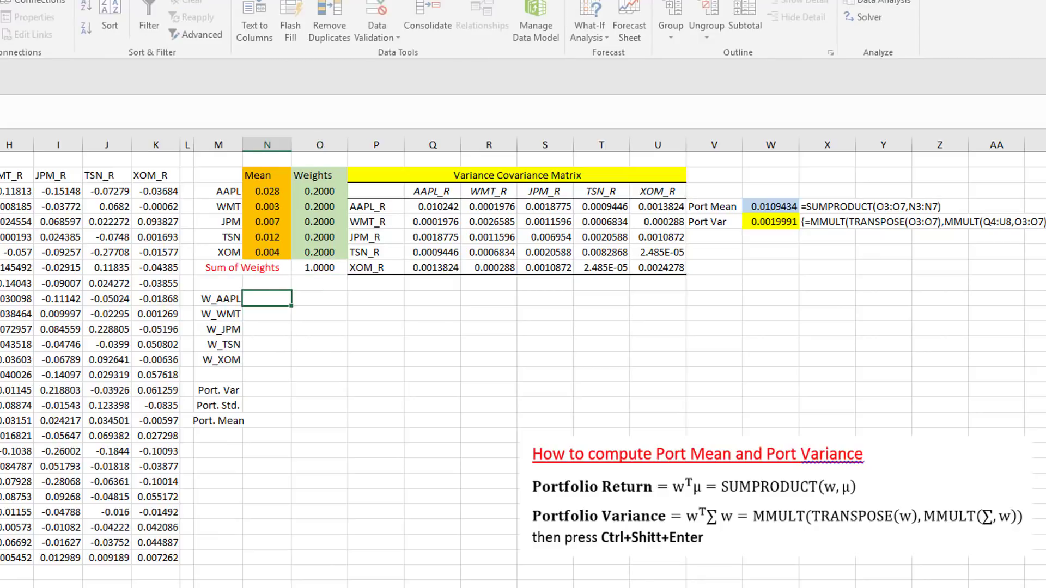
pyautogui.click(881, 19)
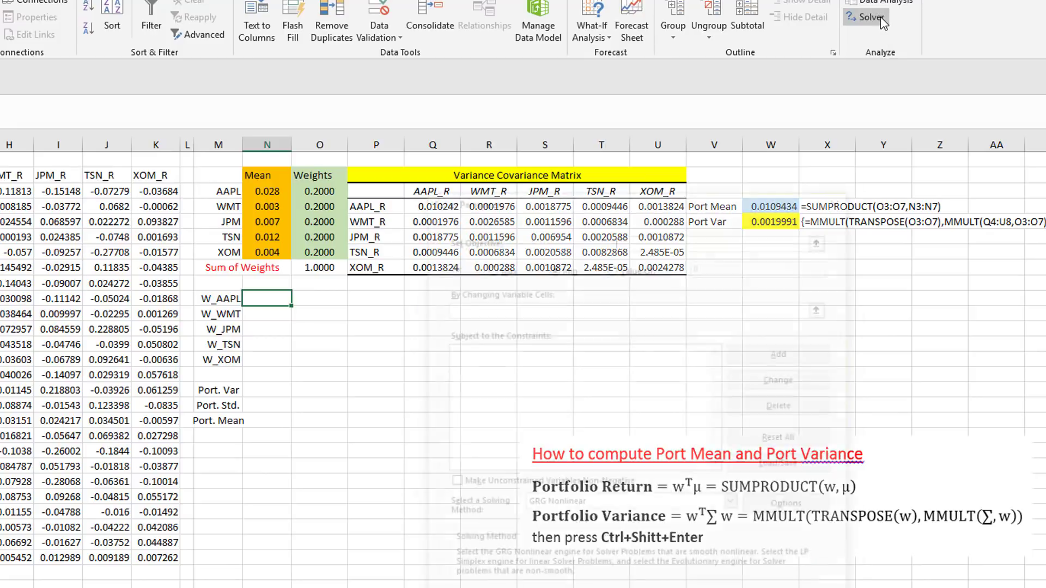
pyautogui.moveTo(650, 229); pyautogui.dragTo(597, 290)
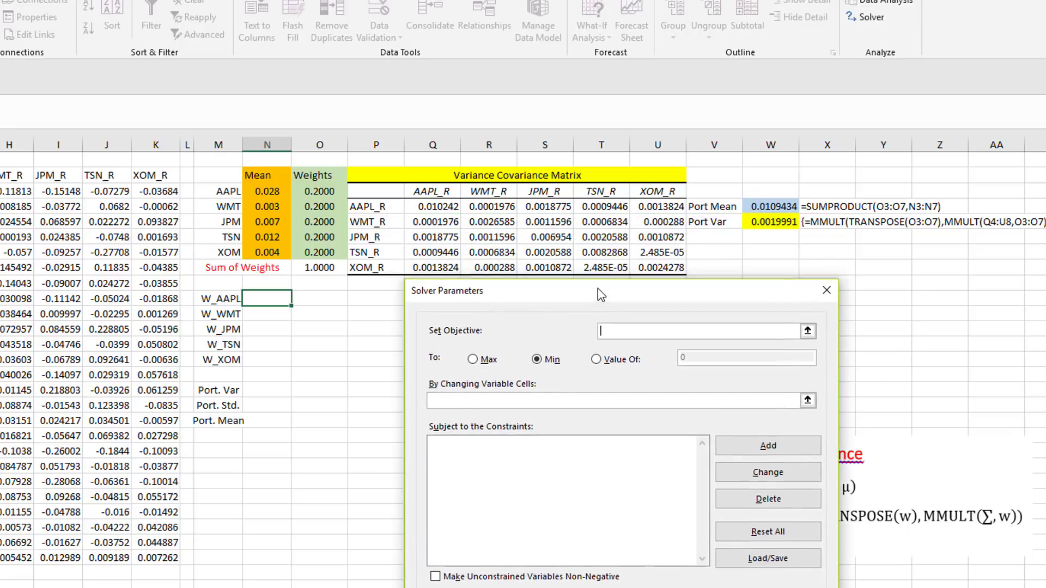
pyautogui.click(807, 333)
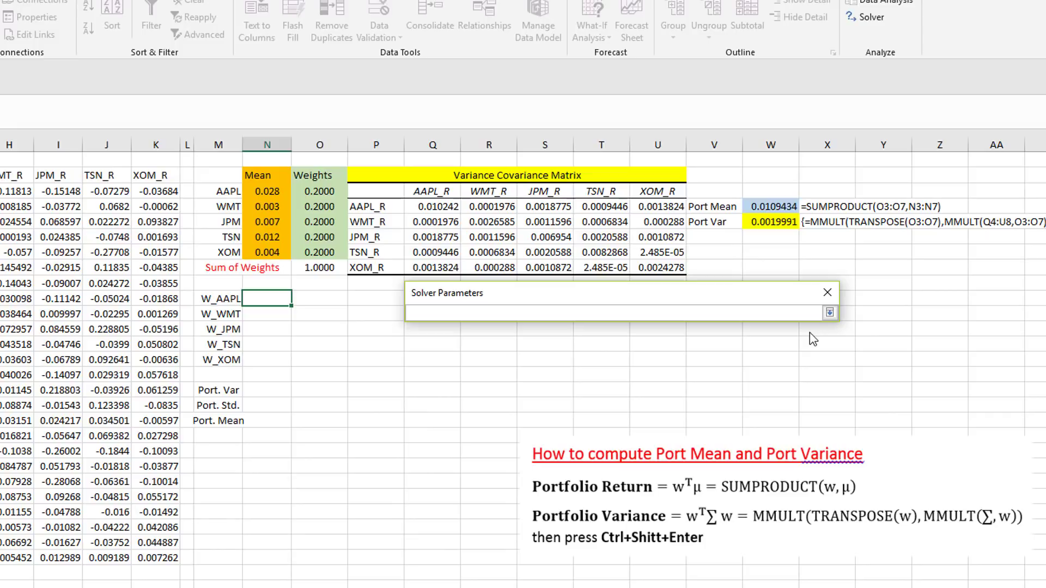
pyautogui.click(773, 220)
pyautogui.click(828, 312)
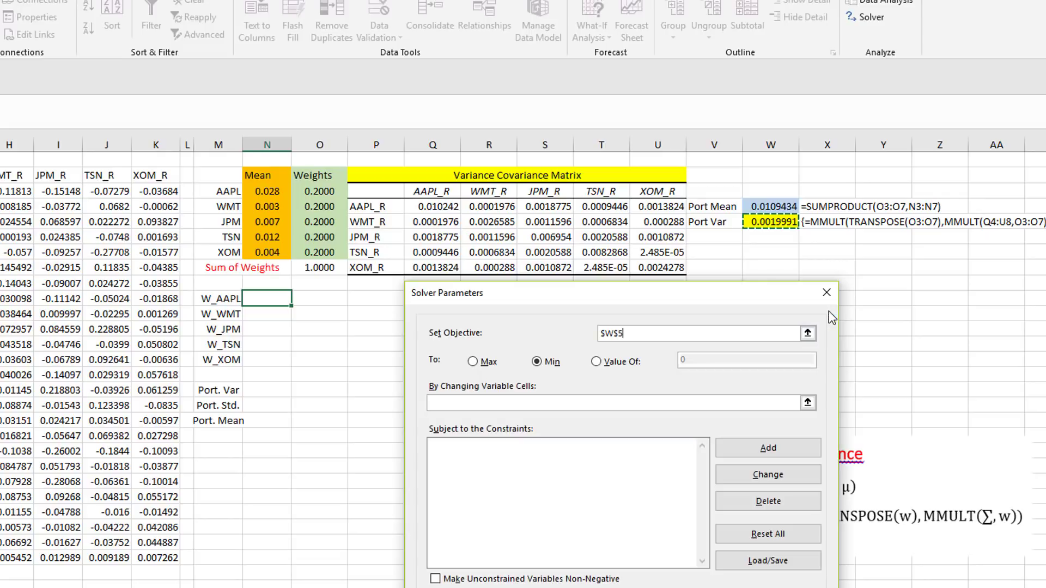
pyautogui.click(541, 363)
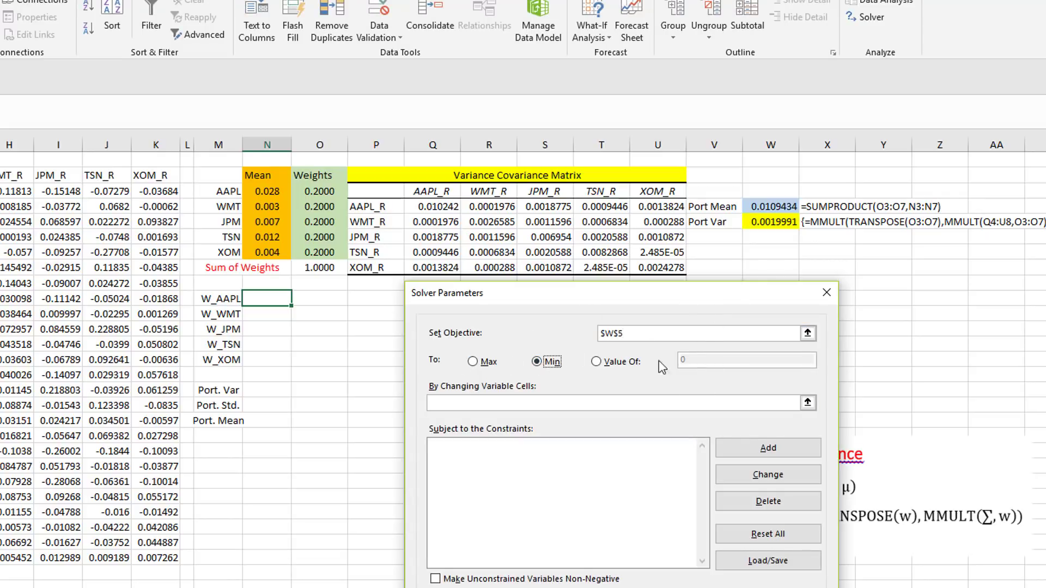
# Step: Set Solver's changing variable cells to the weights range O3:O7
pyautogui.click(500, 405)
pyautogui.click(807, 403)
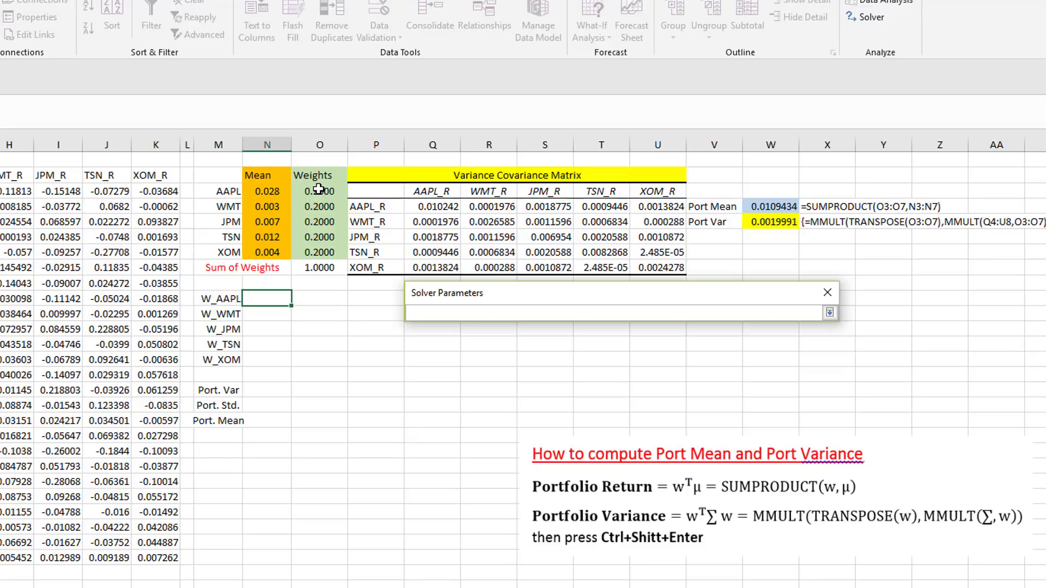
pyautogui.moveTo(318, 189); pyautogui.dragTo(319, 249)
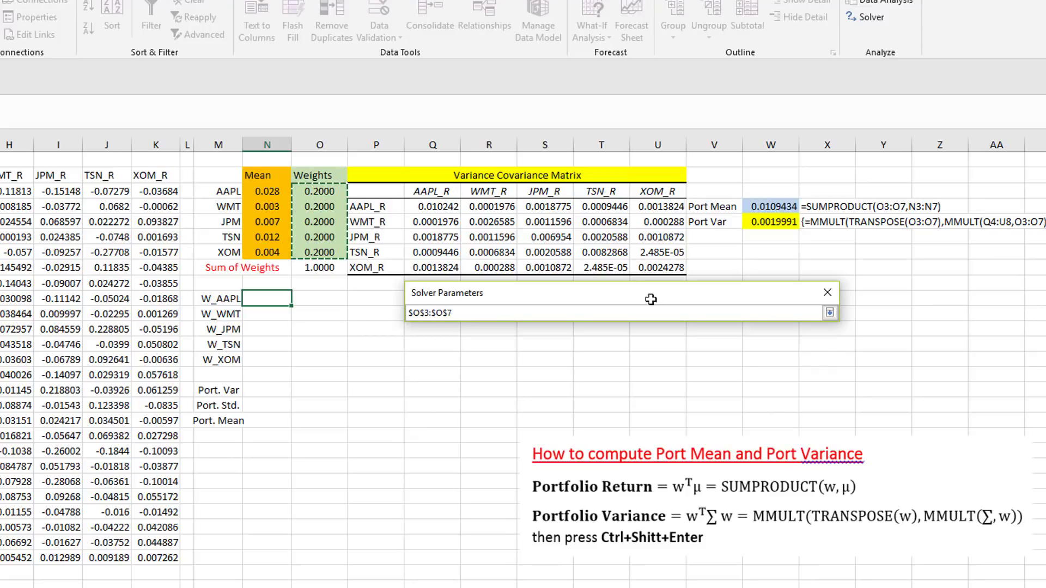
pyautogui.click(829, 314)
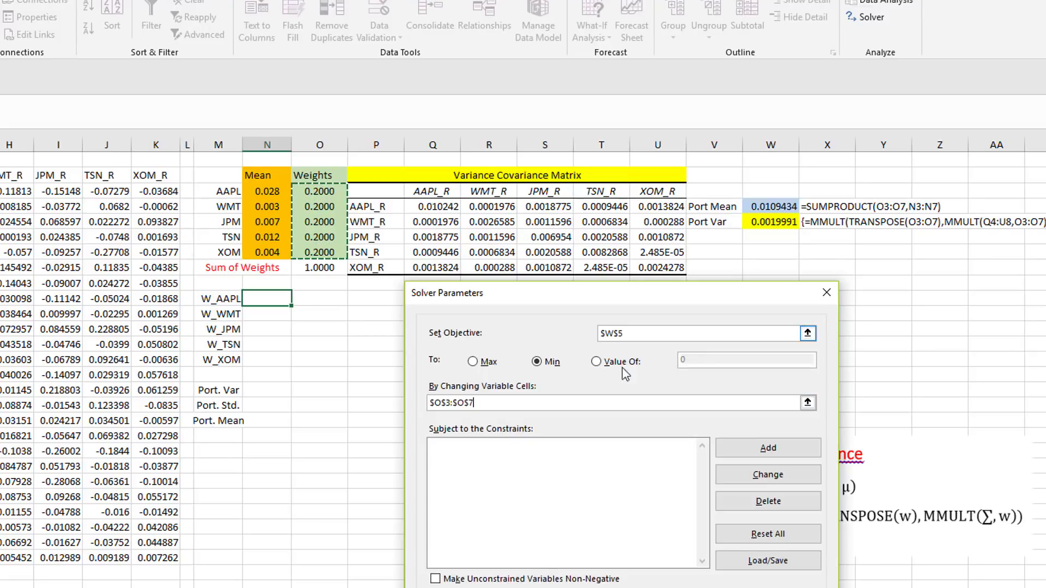
# Step: Add a Solver constraint requiring the sum of weights in O8 to equal 1
pyautogui.click(486, 450)
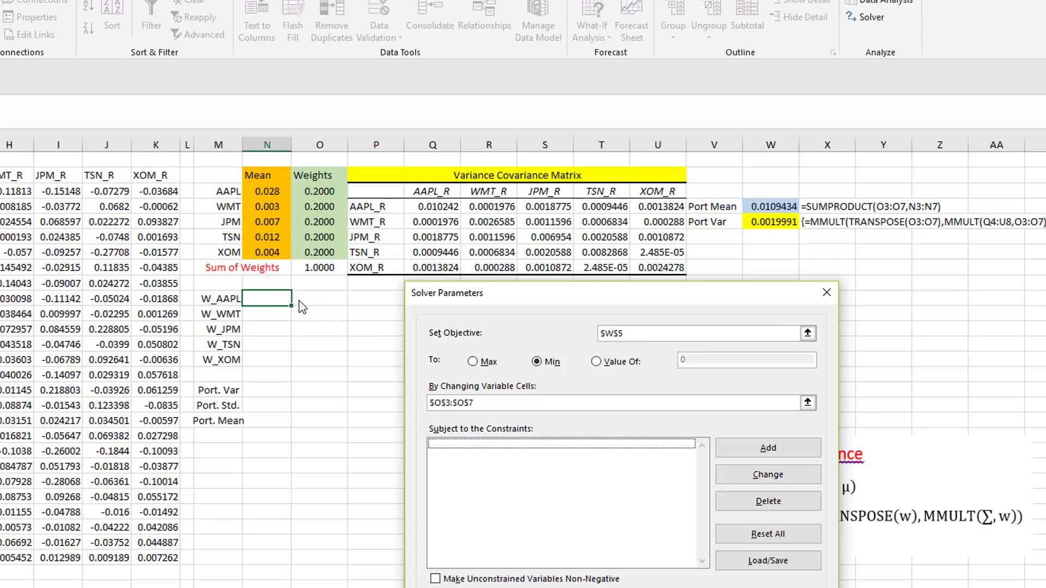
pyautogui.click(768, 448)
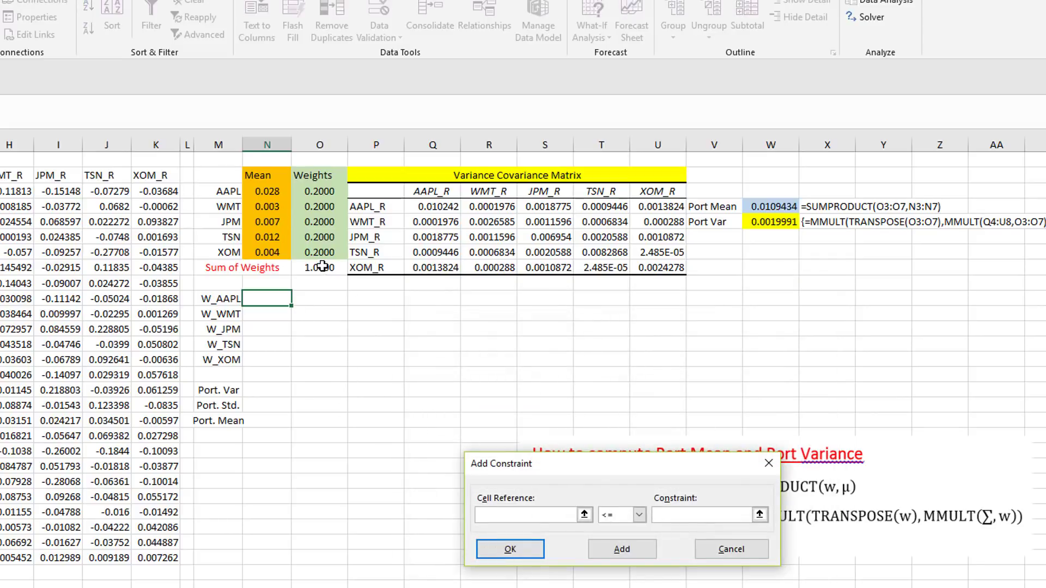
pyautogui.click(585, 514)
pyautogui.click(340, 271)
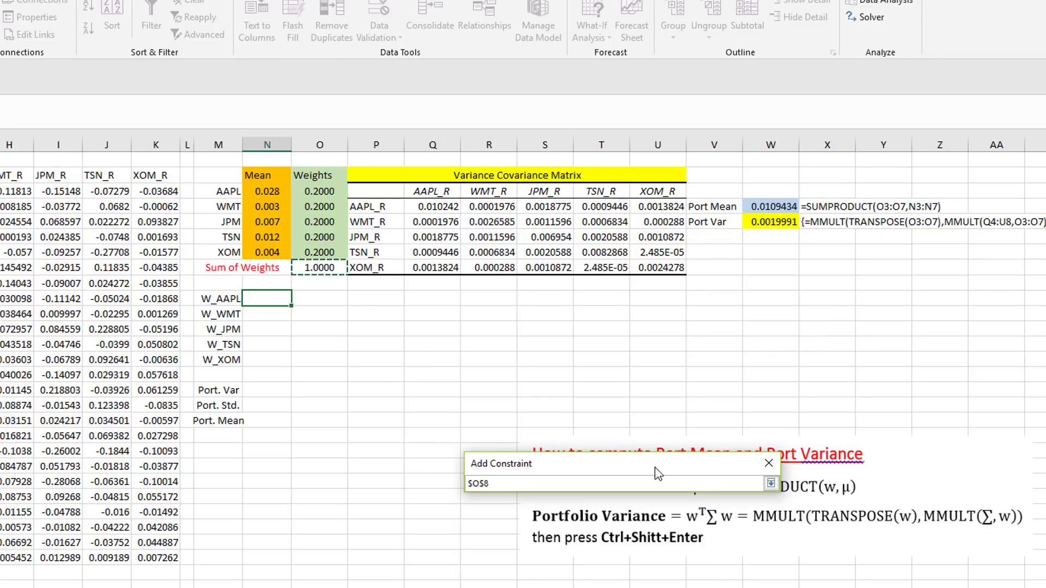
pyautogui.click(771, 484)
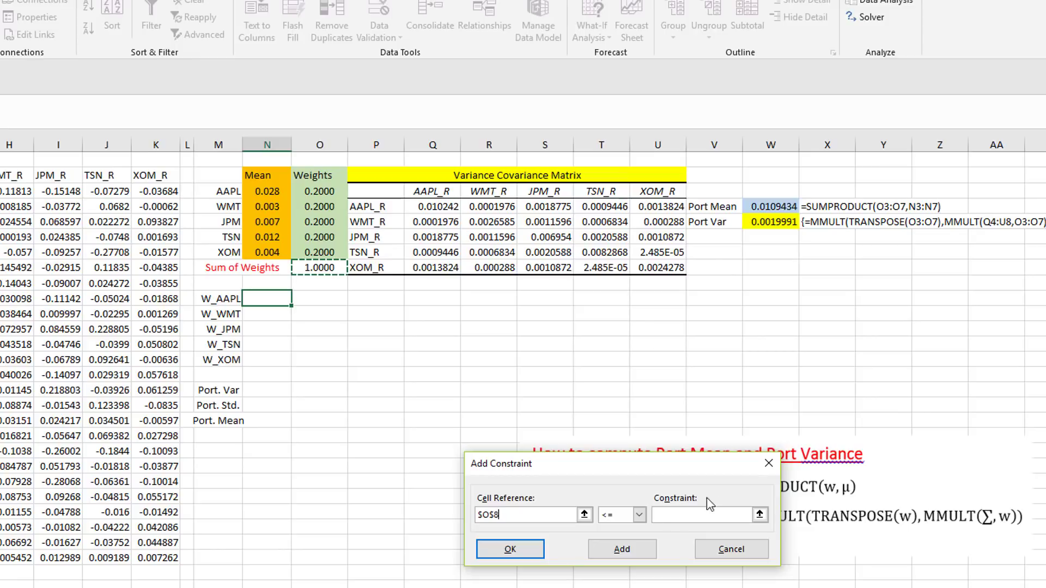
pyautogui.click(639, 515)
pyautogui.click(612, 539)
pyautogui.click(606, 550)
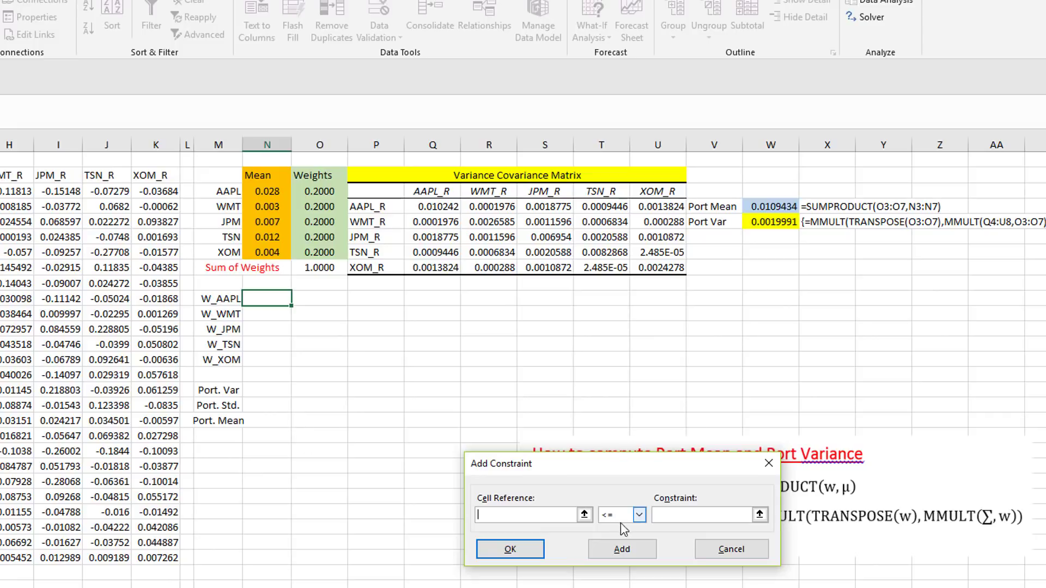
# Step: Add a Solver constraint setting the portfolio mean in W4 equal to 0.0002 and return to the Solver parameters
pyautogui.click(585, 516)
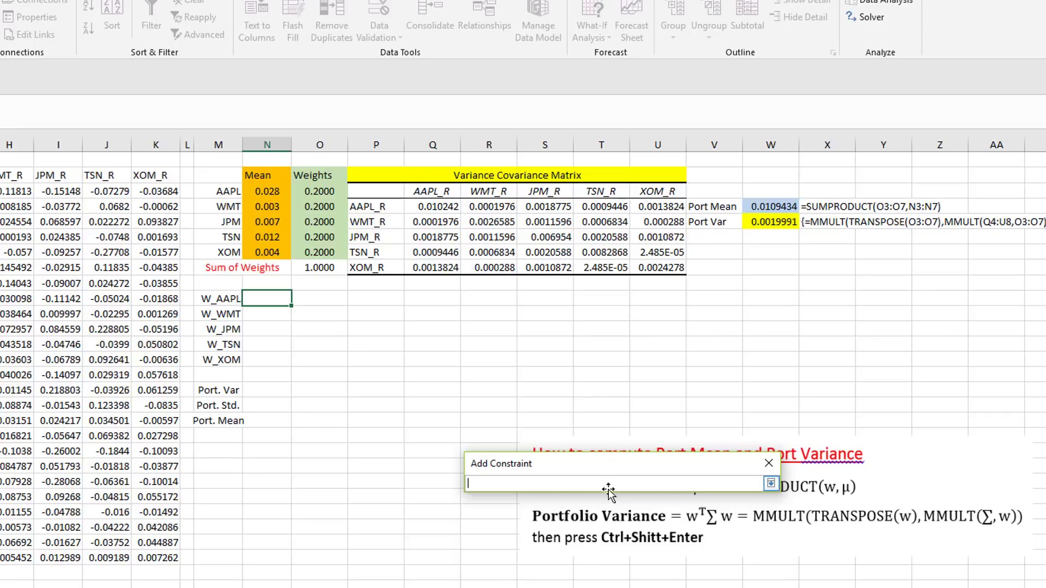
pyautogui.click(767, 207)
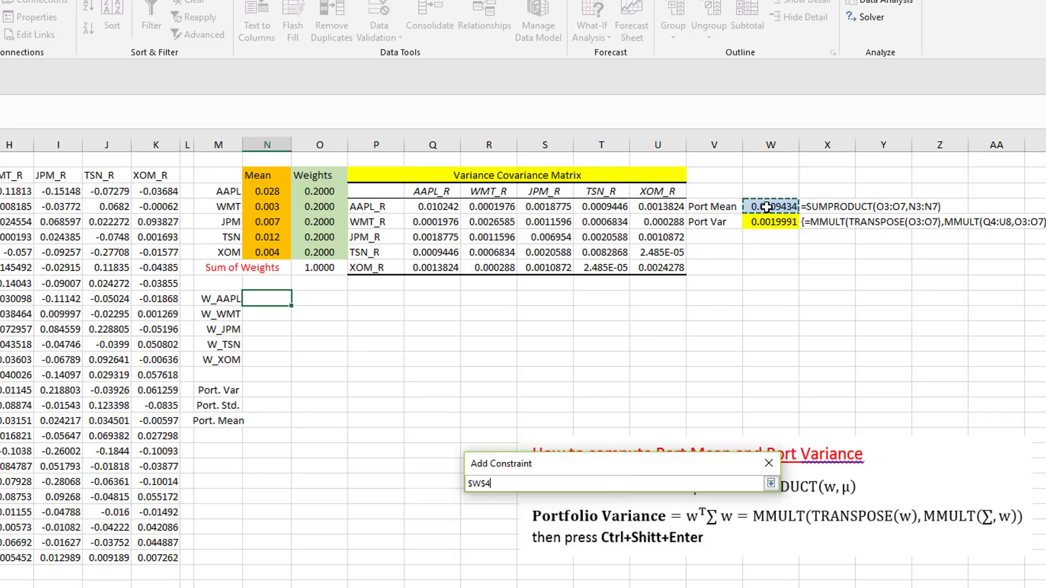
pyautogui.click(771, 483)
pyautogui.click(639, 515)
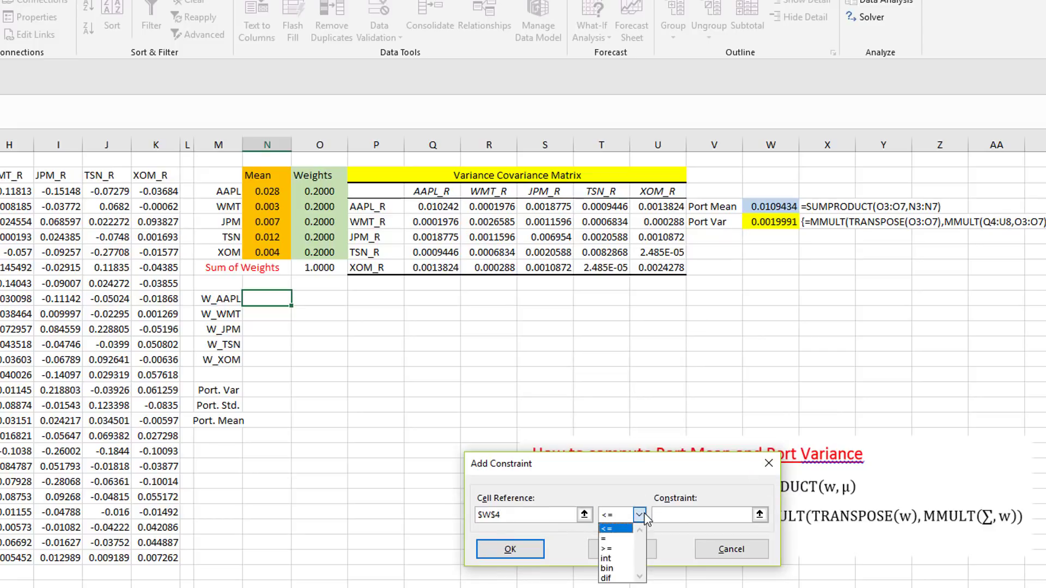
pyautogui.click(621, 537)
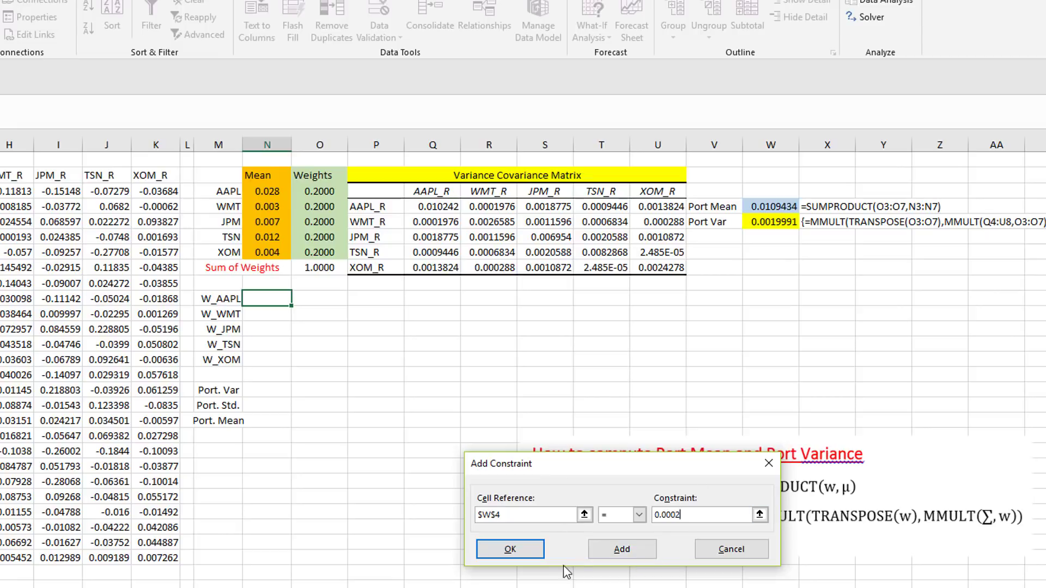
pyautogui.click(521, 549)
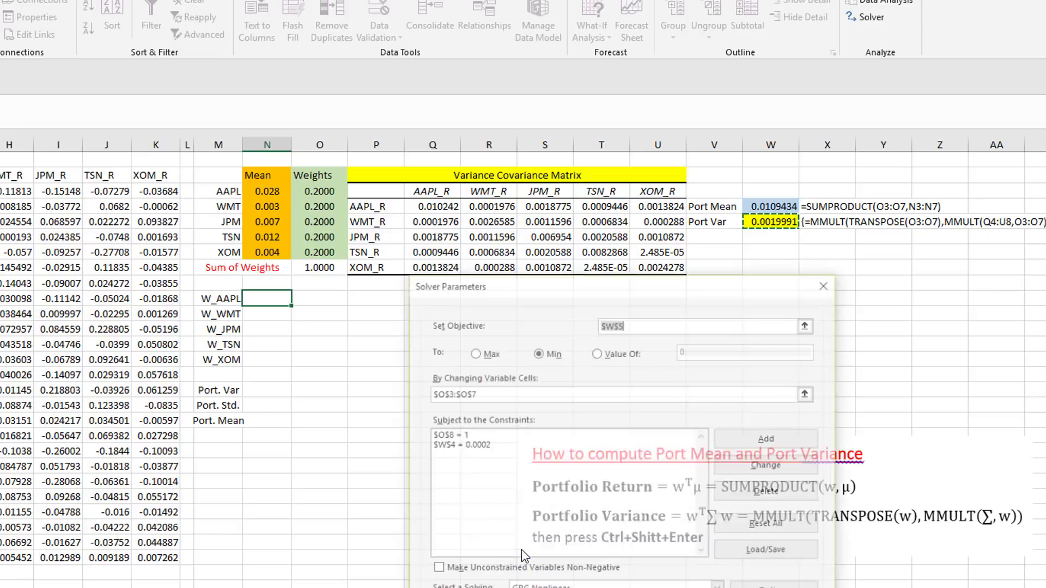
# Step: Review the two Solver constraints and the Make Unconstrained Variables Non-Negative option, keeping it unchecked and the results rows uncovered
pyautogui.click(458, 436)
pyautogui.click(457, 444)
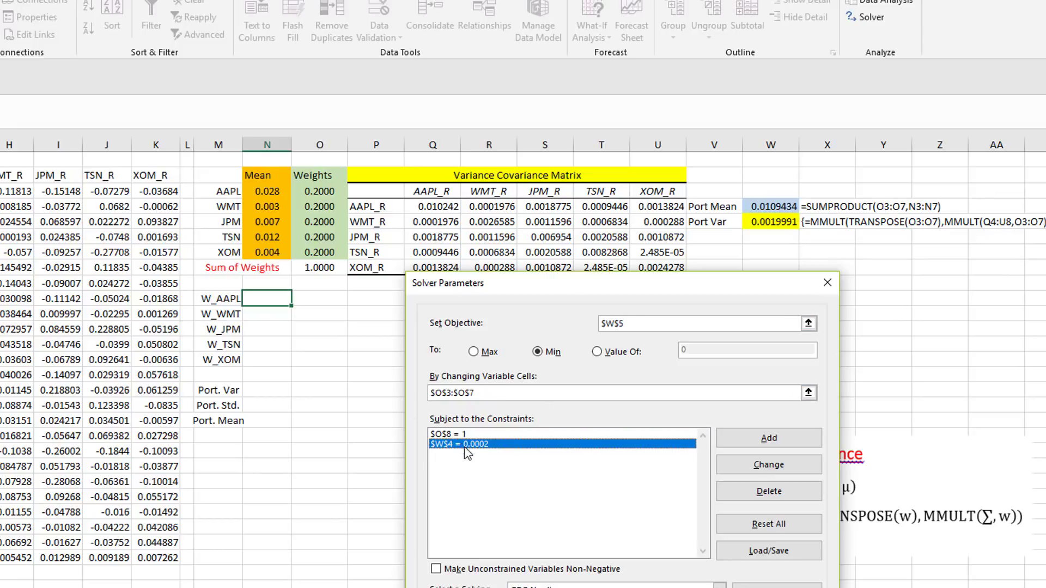
pyautogui.click(435, 569)
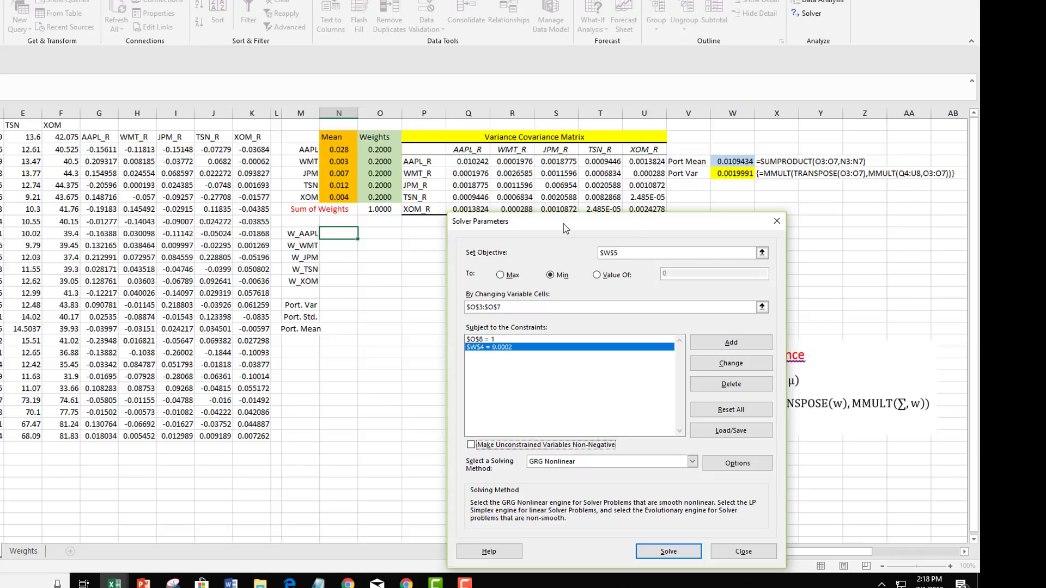
pyautogui.moveTo(602, 228); pyautogui.dragTo(653, 212)
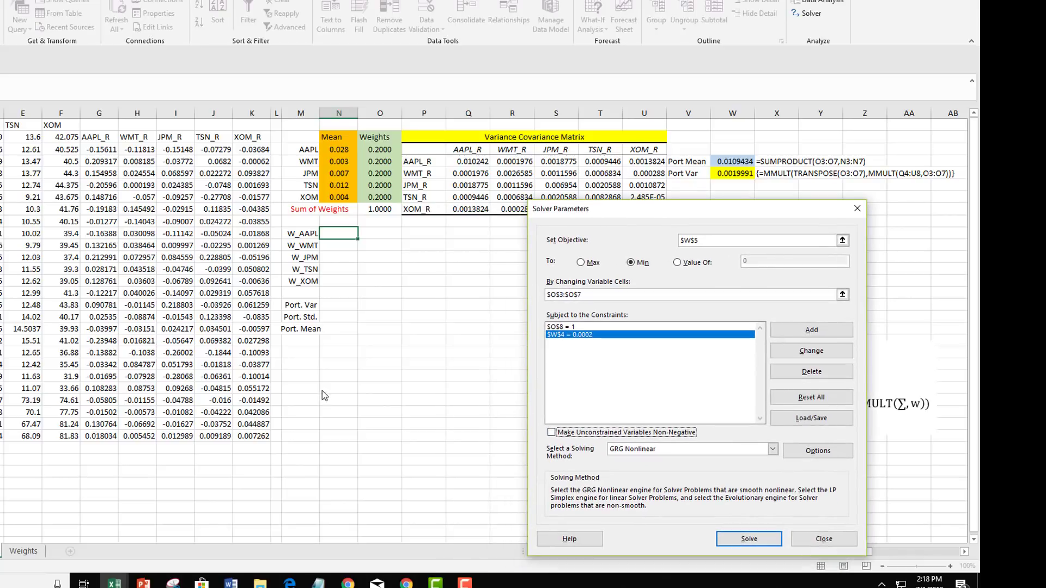
# Step: Run Solver for the 0.0002 target mean, keep the solution, and check the portfolio mean in W4 and each stock's weight
pyautogui.click(748, 539)
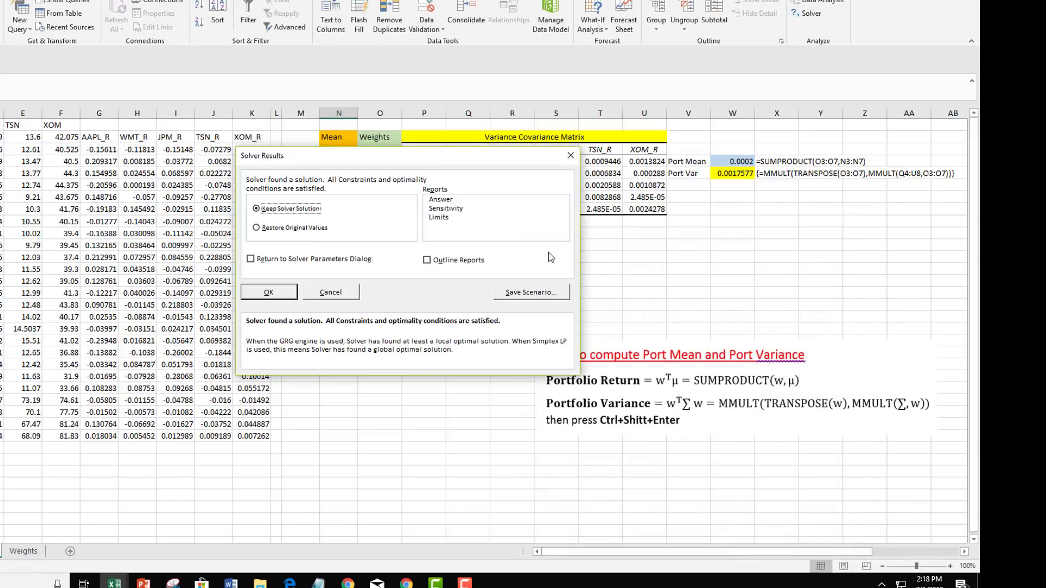
pyautogui.click(281, 296)
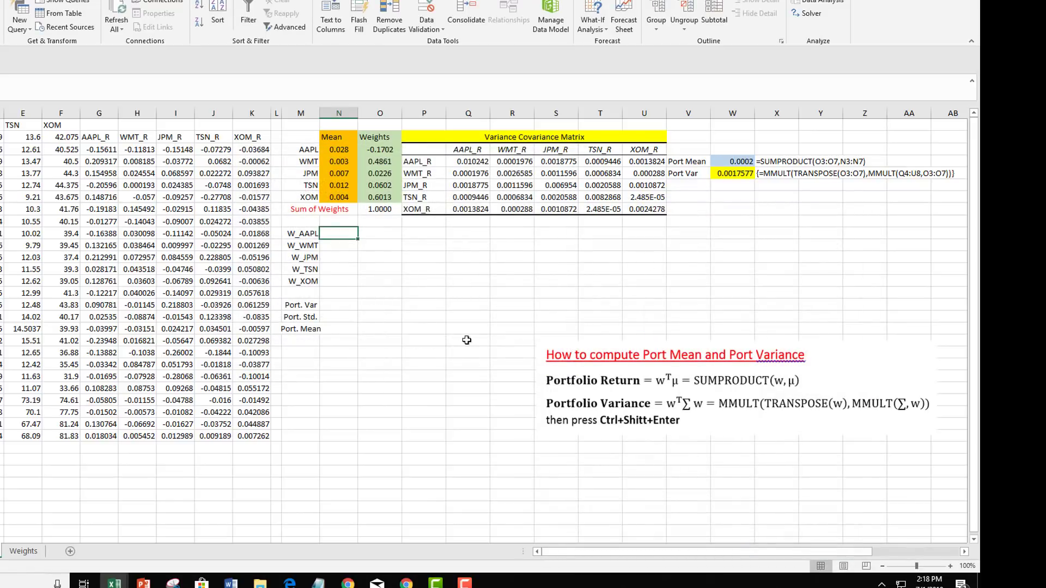
pyautogui.click(742, 161)
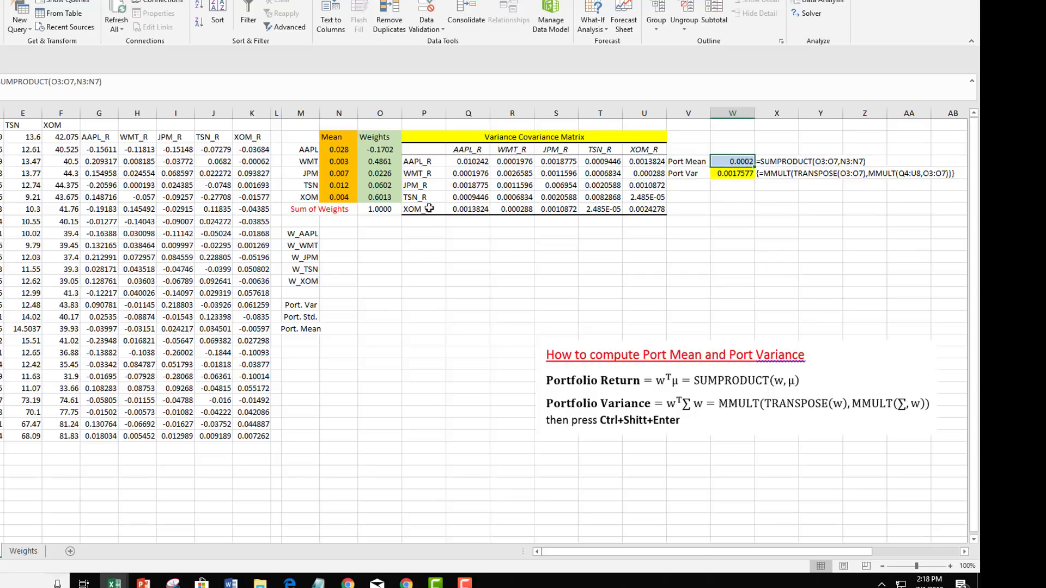
pyautogui.moveTo(382, 149); pyautogui.dragTo(381, 198)
pyautogui.click(383, 152)
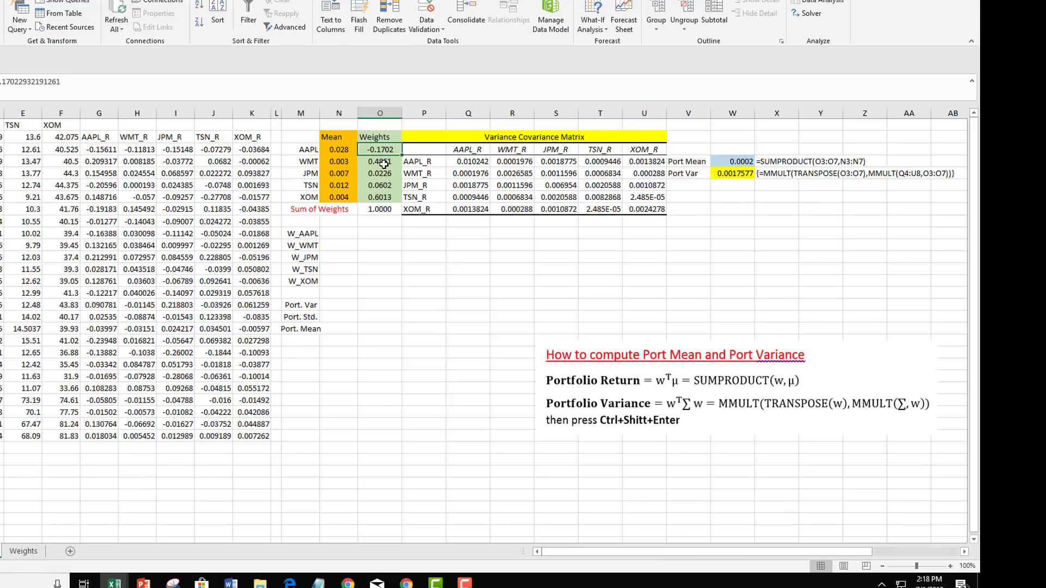
pyautogui.click(384, 162)
pyautogui.click(386, 175)
pyautogui.click(387, 186)
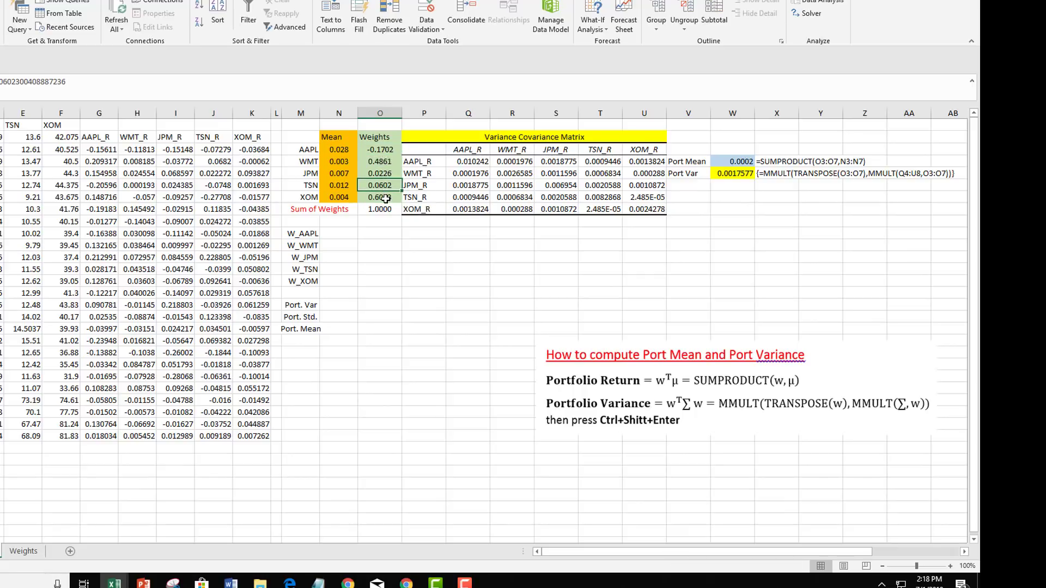
pyautogui.click(386, 198)
# Step: Copy the solved weights in O3:O7 and paste them as values into N10:N14
pyautogui.moveTo(380, 150); pyautogui.dragTo(375, 191)
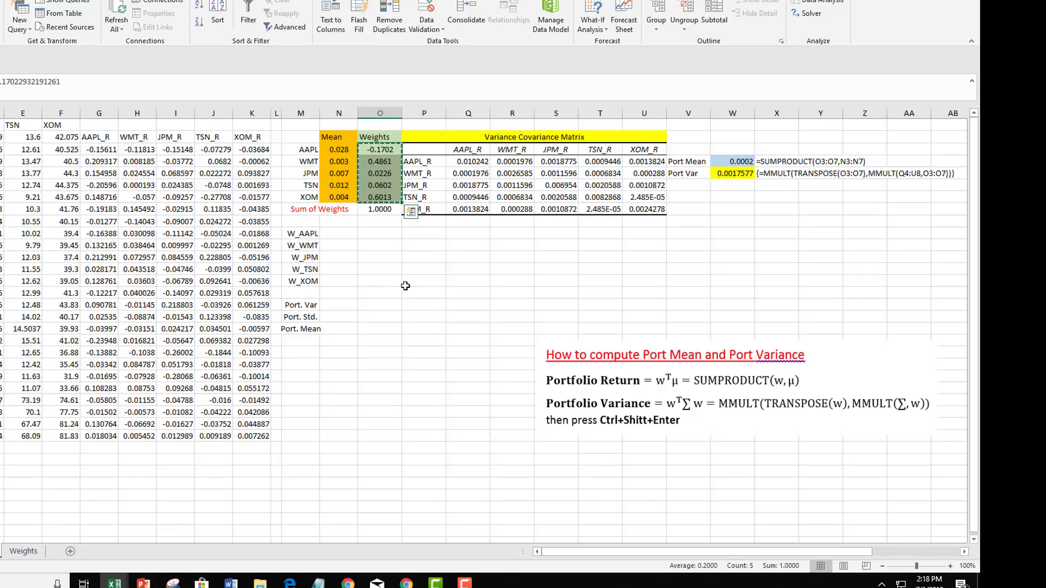
pyautogui.click(341, 235)
pyautogui.hotkey('ctrl', 'alt', 'v')
pyautogui.click(412, 381)
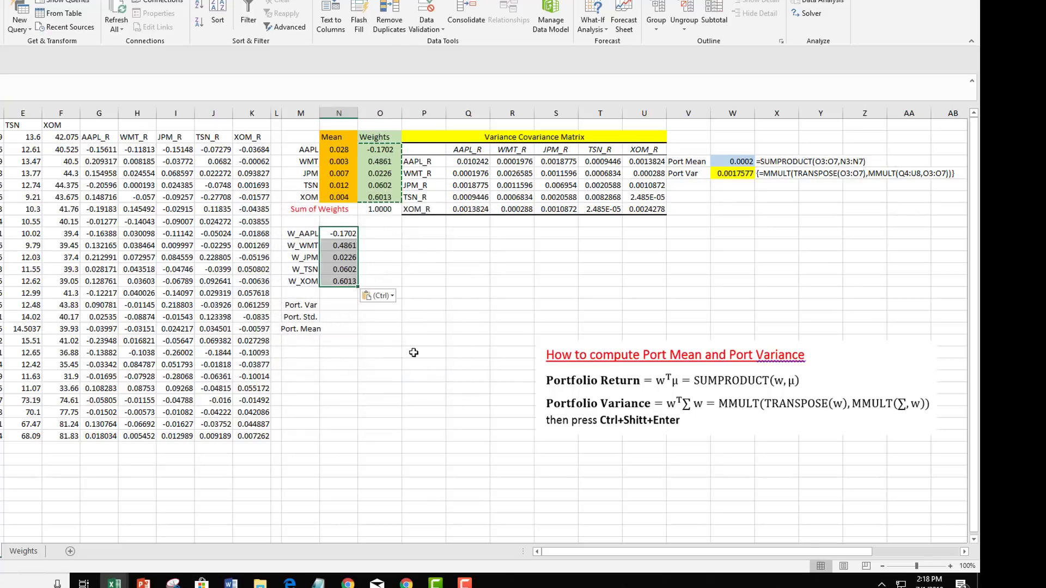
pyautogui.click(349, 263)
pyautogui.click(344, 242)
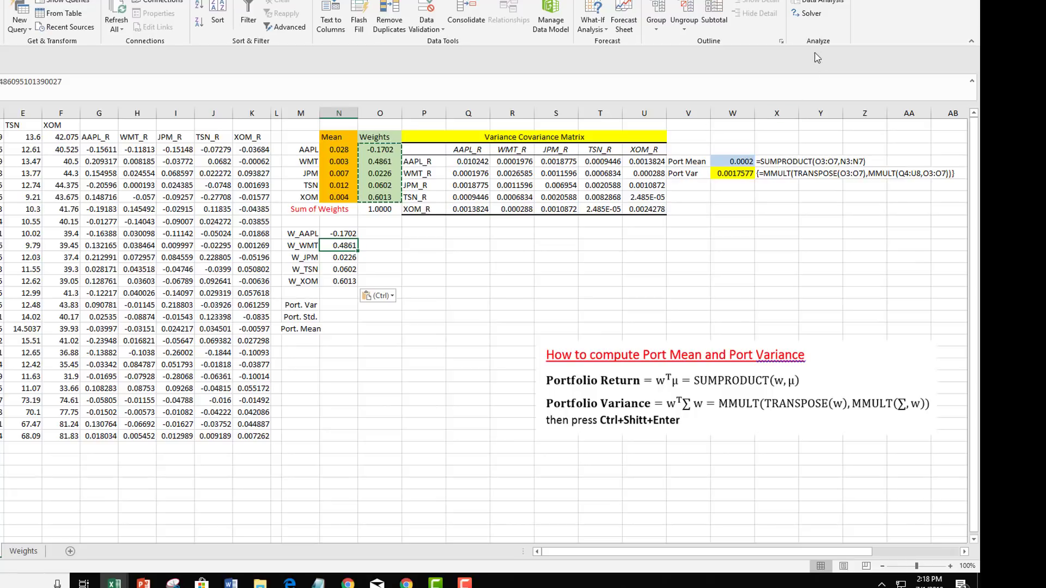
# Step: Change Solver's portfolio mean constraint on W4 to 0.001, solve, and keep the solution
pyautogui.click(808, 16)
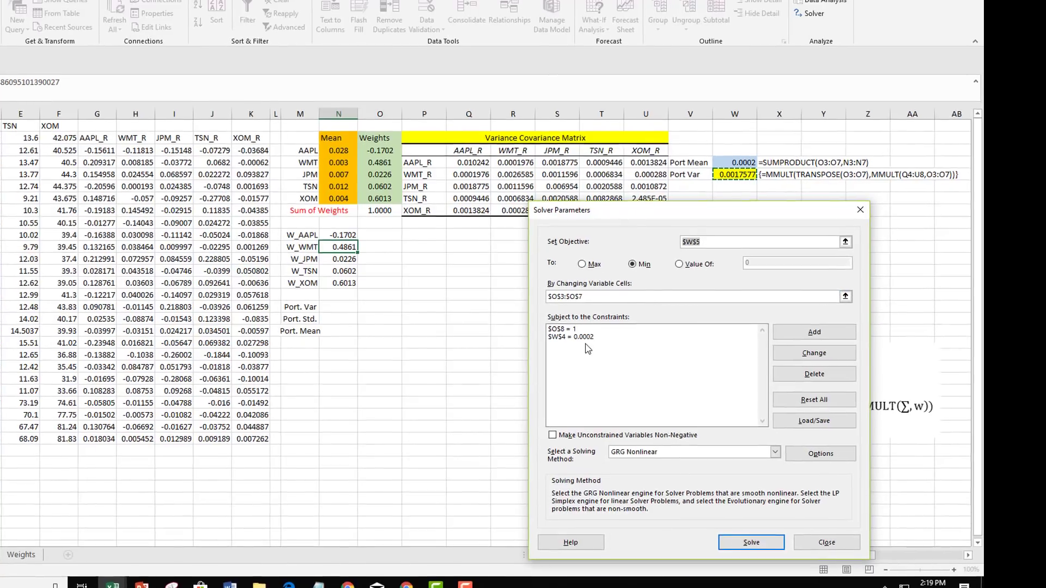
pyautogui.click(588, 334)
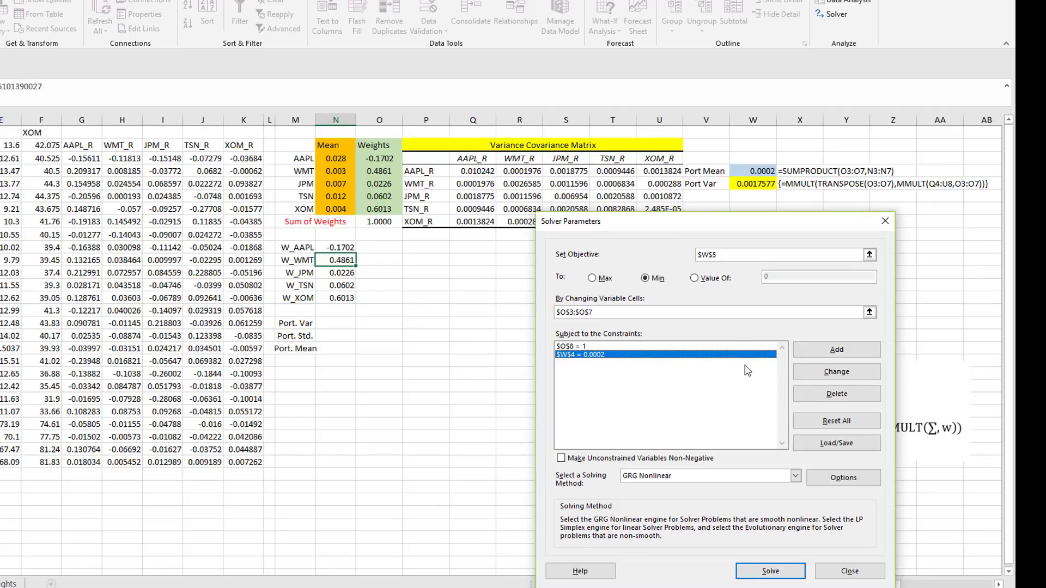
pyautogui.click(820, 375)
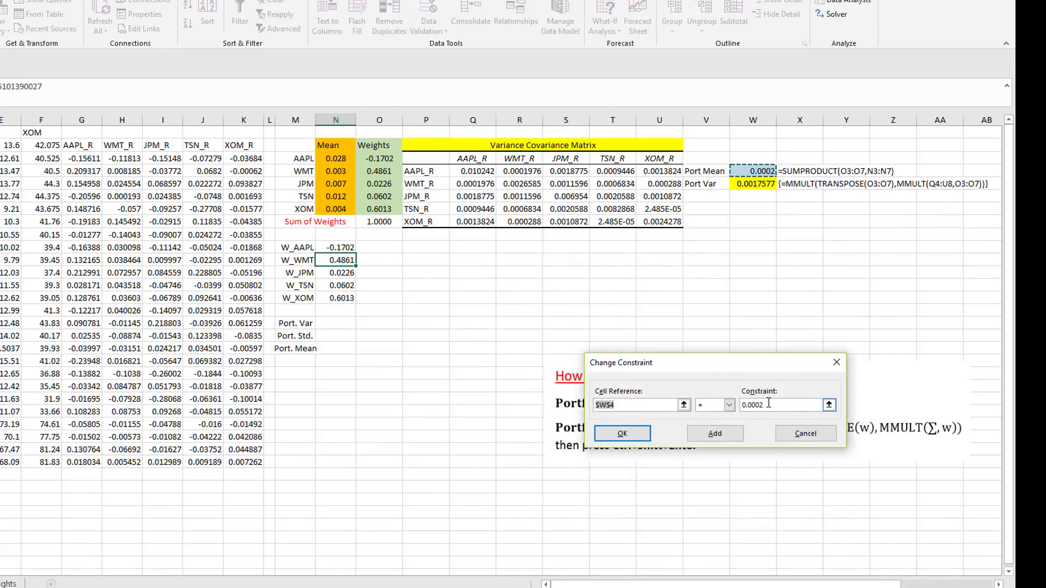
pyautogui.click(754, 406)
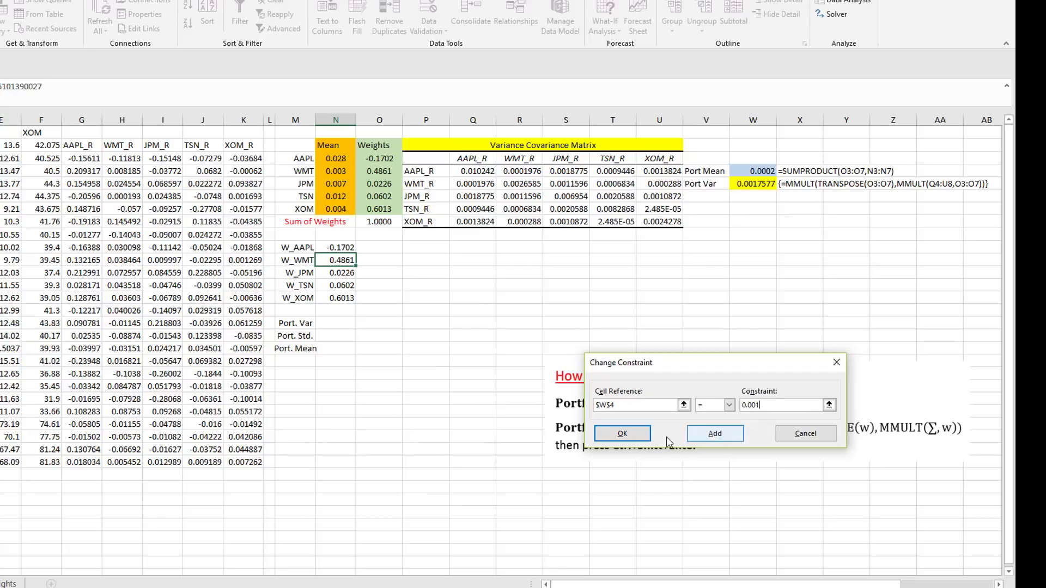
pyautogui.click(632, 435)
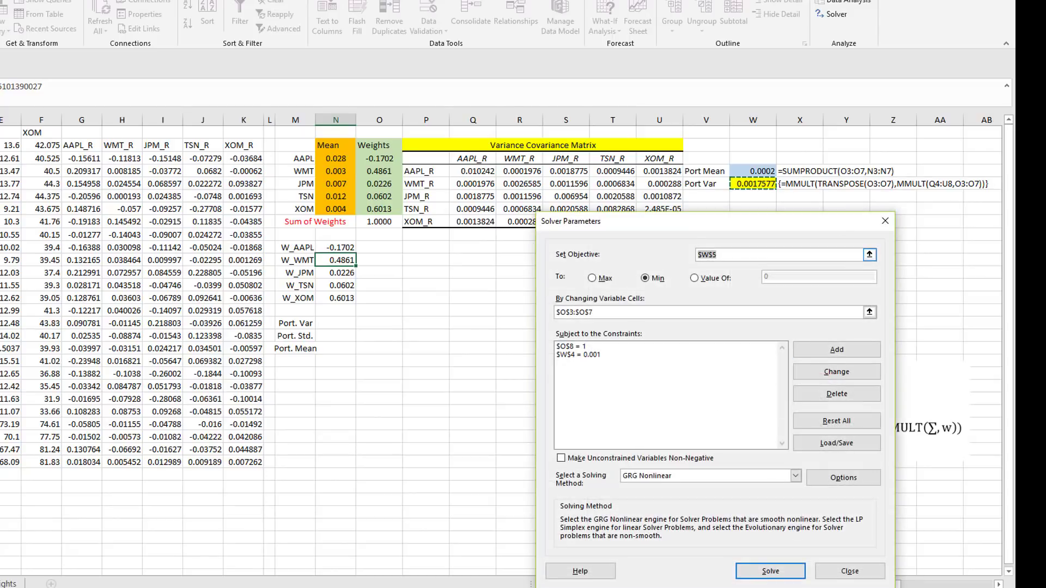
pyautogui.click(748, 573)
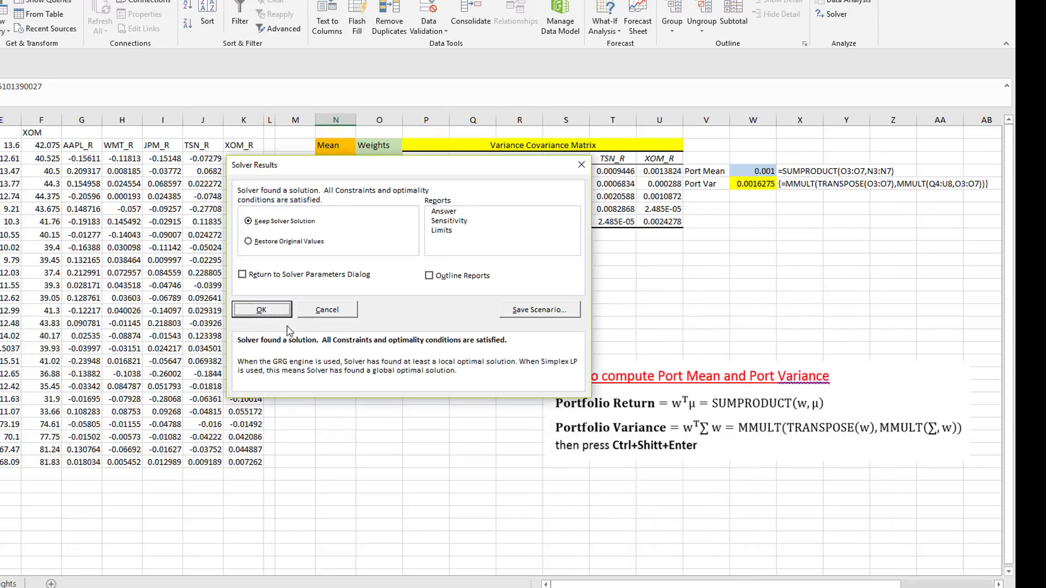
pyautogui.click(262, 310)
# Step: Copy the new weights in O3:O7 and paste them into O10:O14 as values and number formats
pyautogui.moveTo(388, 157); pyautogui.dragTo(384, 207)
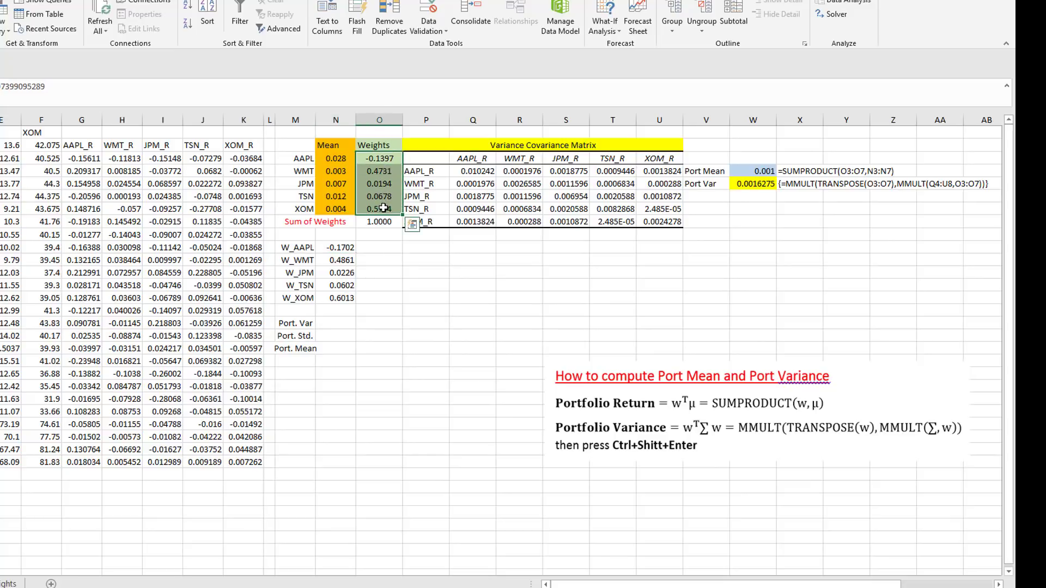
pyautogui.rightClick(378, 249)
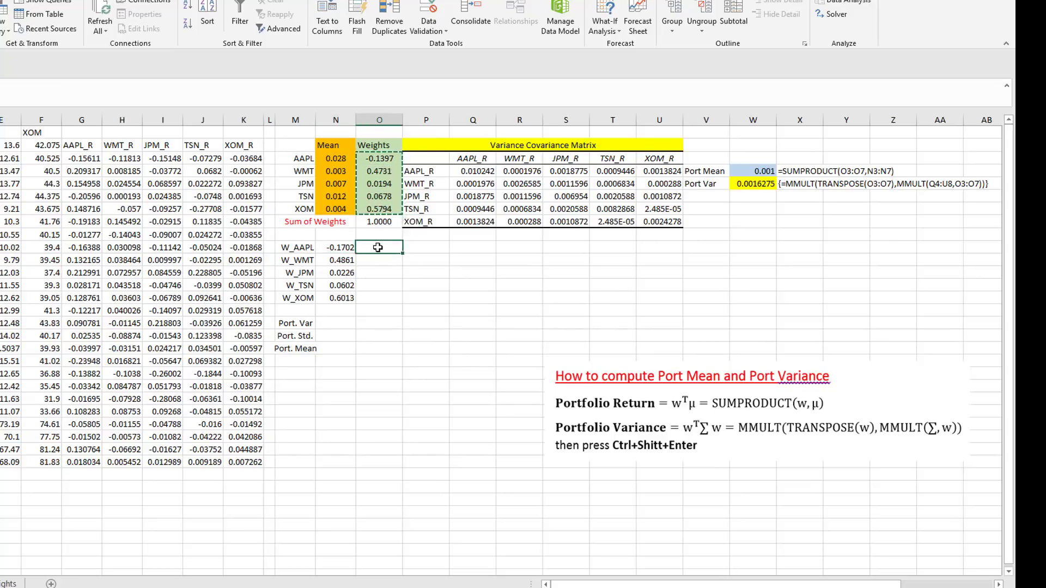
pyautogui.click(425, 325)
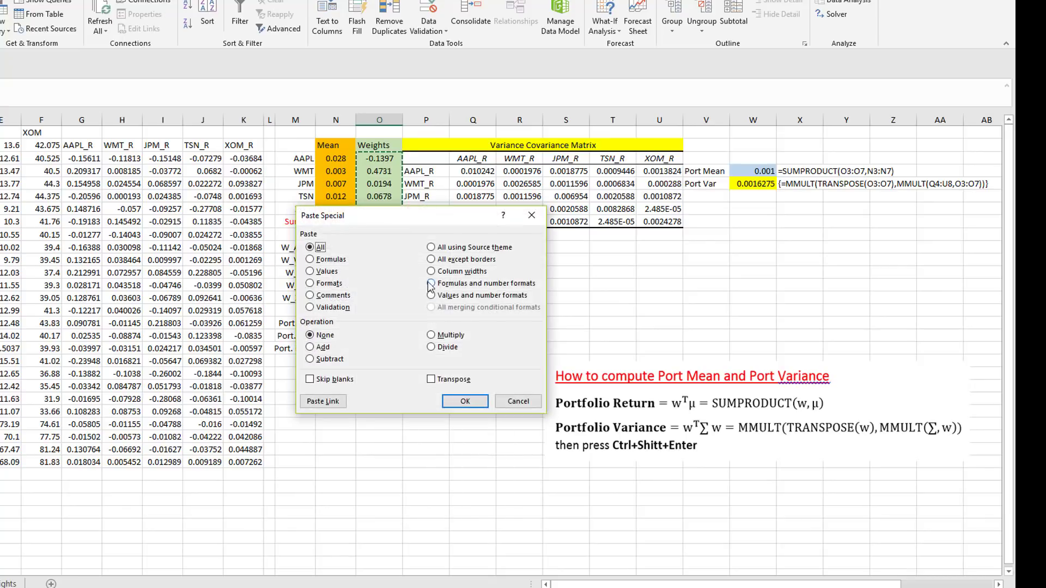
pyautogui.click(441, 296)
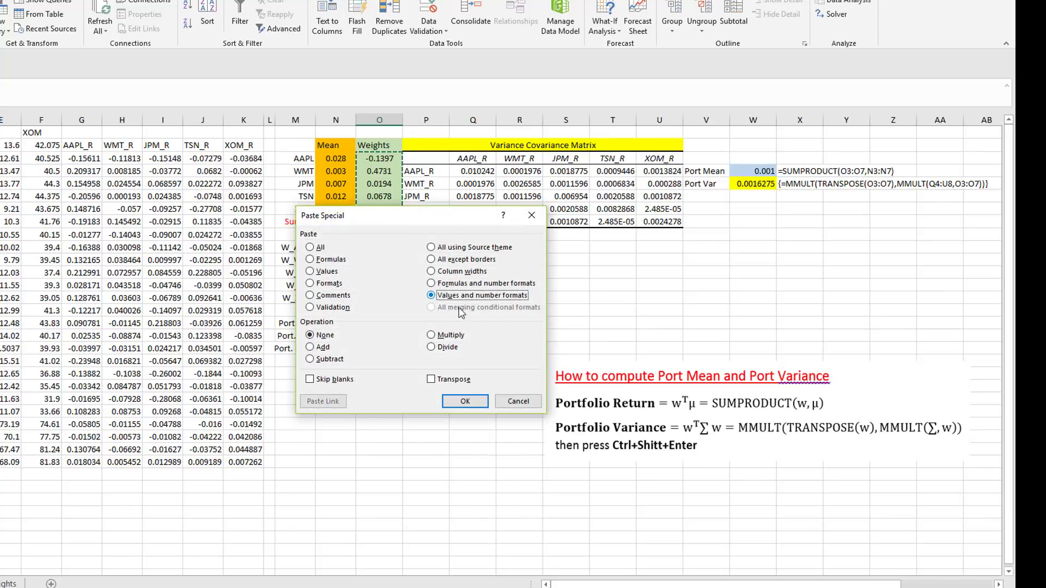
pyautogui.click(465, 401)
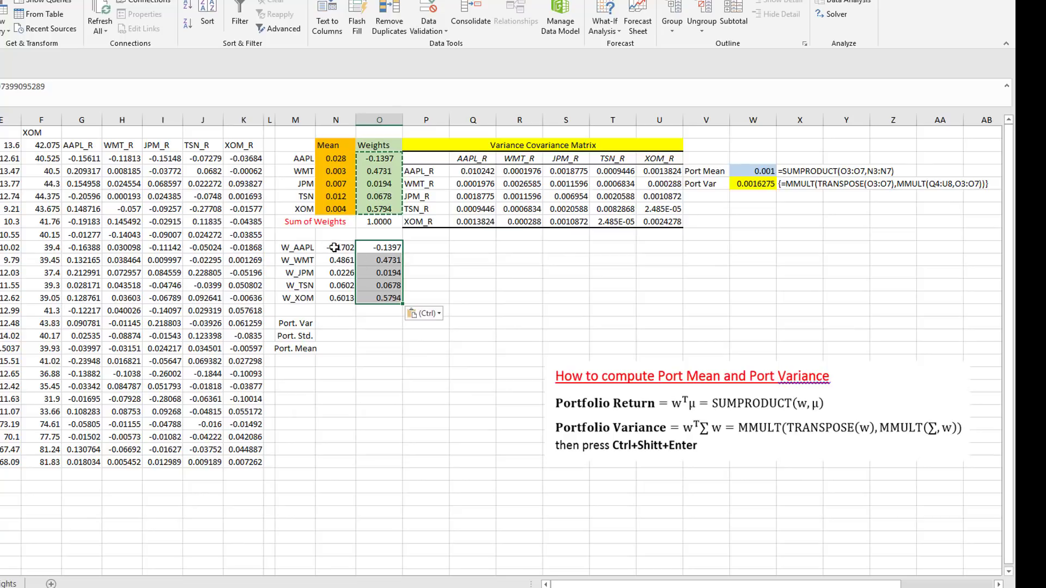
# Step: Review the stored weight columns in rows 10 to 14, the Port. Var, Port. Std. and Port. Mean cells, and the portfolio formula notes
pyautogui.moveTo(334, 247); pyautogui.dragTo(354, 288)
pyautogui.moveTo(379, 247); pyautogui.dragTo(389, 298)
pyautogui.click(424, 248)
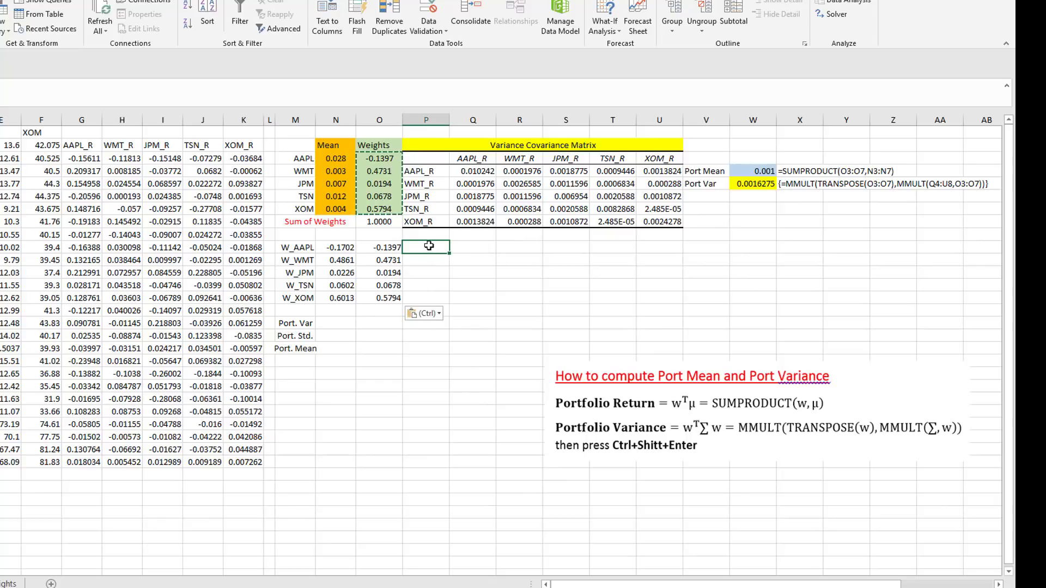
pyautogui.moveTo(429, 245); pyautogui.dragTo(891, 293)
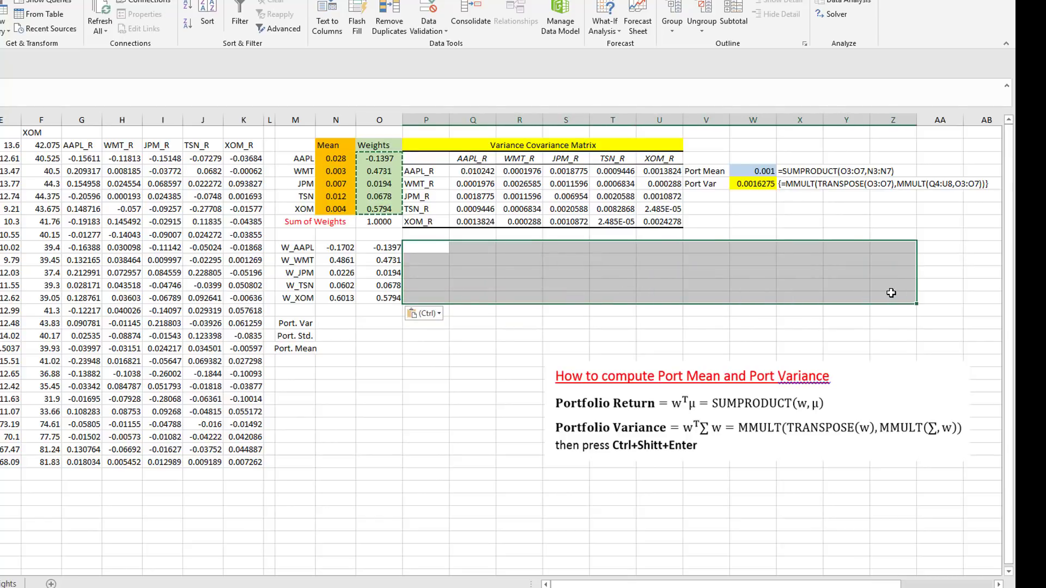
pyautogui.click(435, 251)
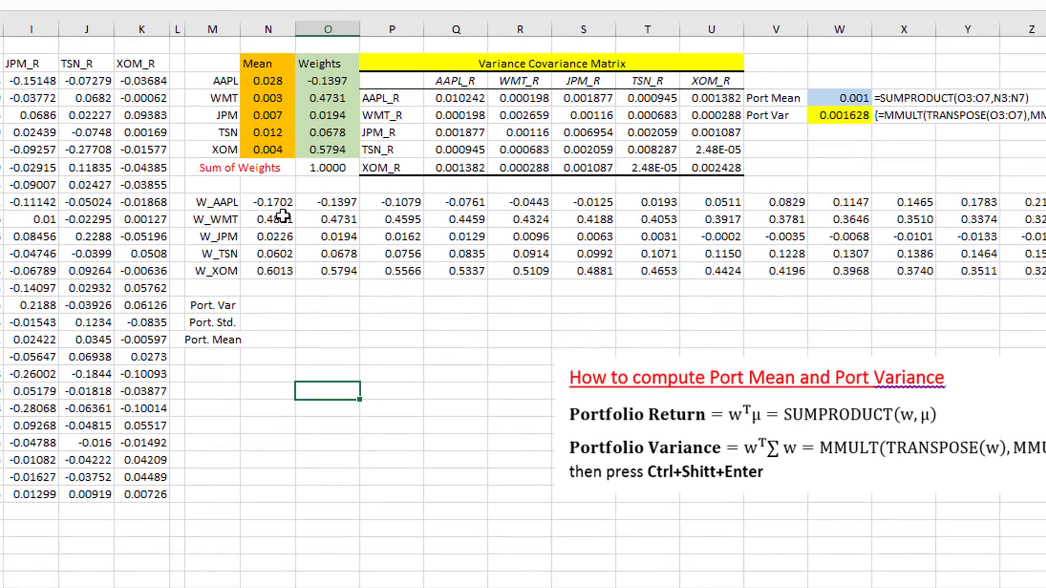
pyautogui.moveTo(272, 202); pyautogui.dragTo(856, 272)
pyautogui.click(274, 307)
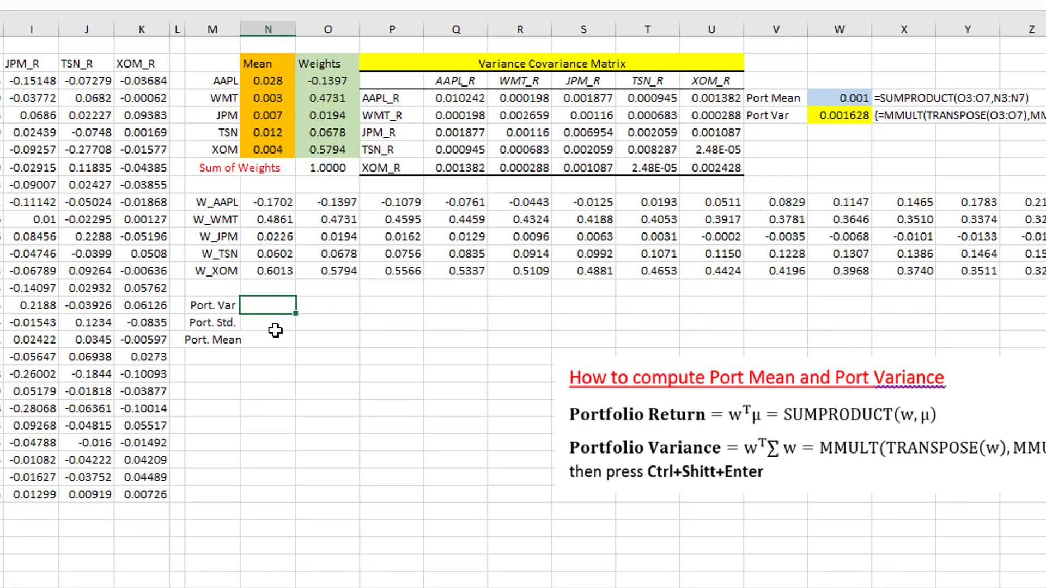
pyautogui.click(269, 322)
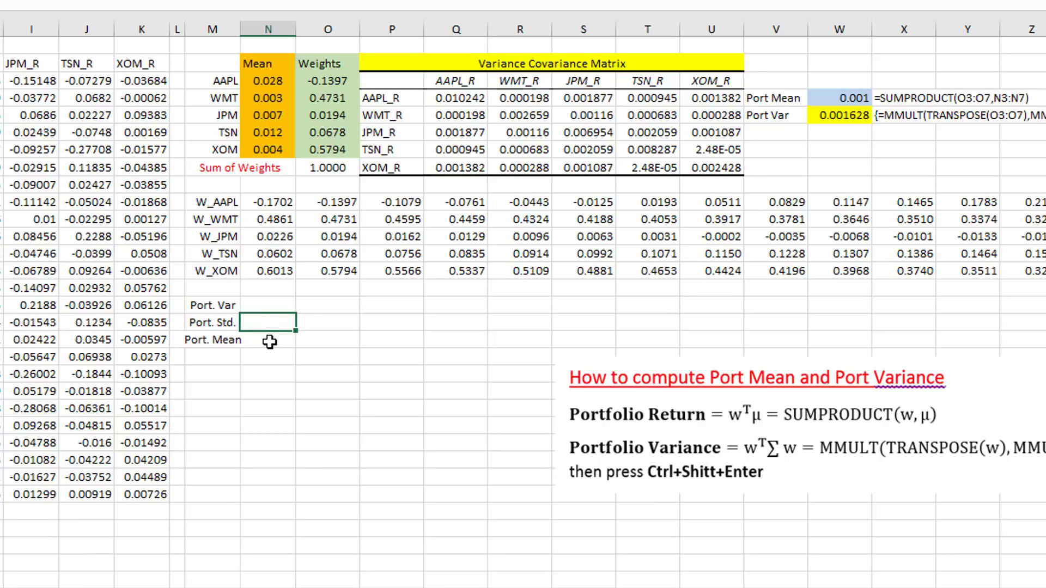
pyautogui.click(270, 340)
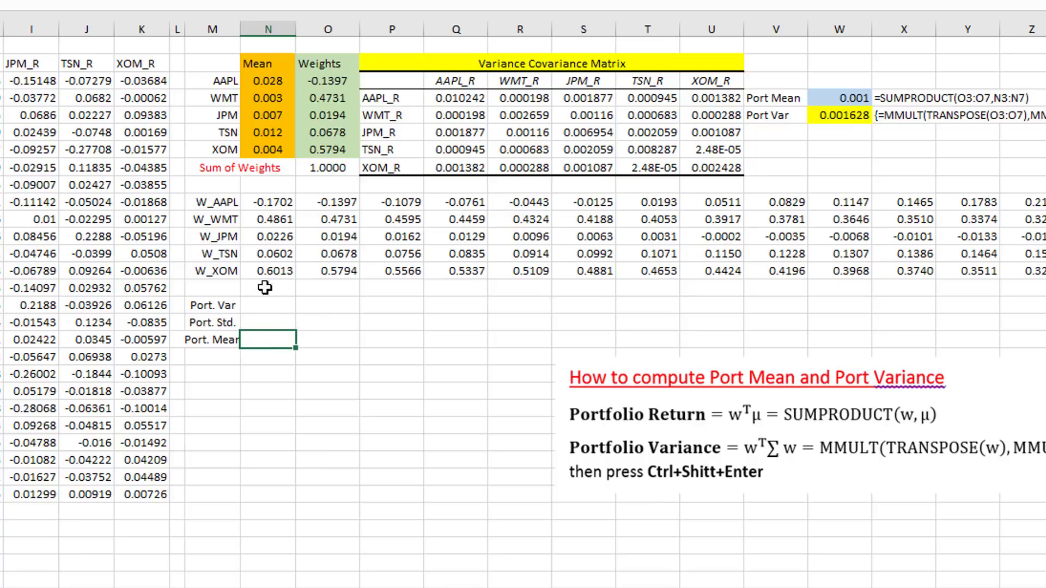
pyautogui.click(277, 308)
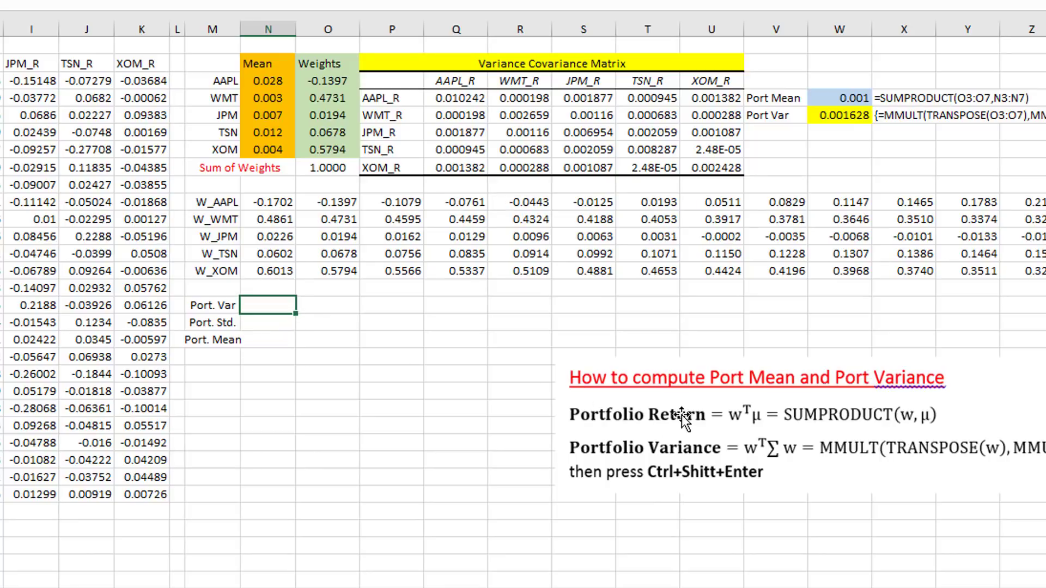
pyautogui.moveTo(681, 417); pyautogui.dragTo(831, 441)
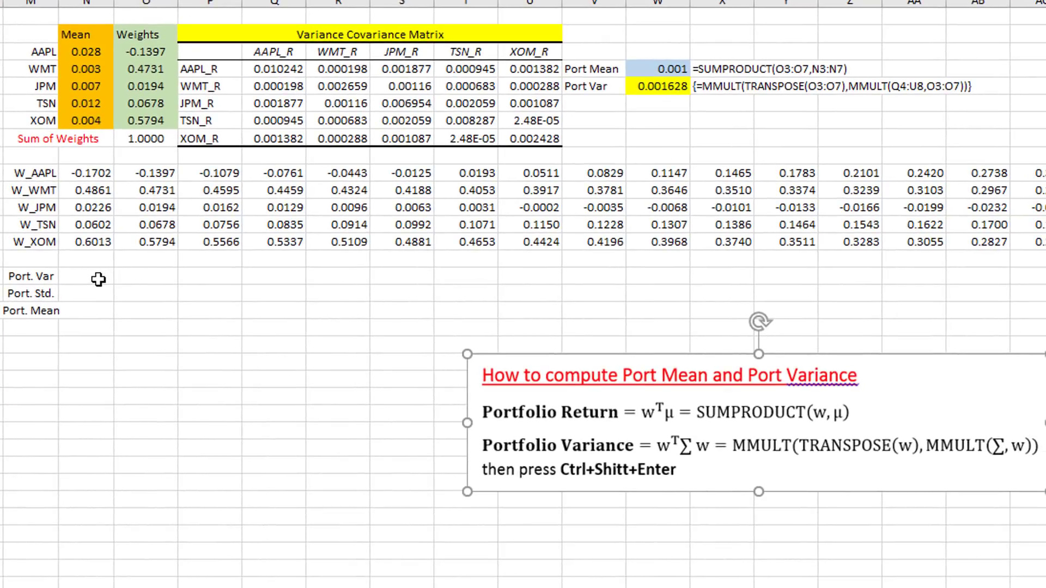
# Step: Write the portfolio variance formula =MMULT(TRANSPOSE(N10:N14),MMULT(Q4:U8,N10:N14)) in the Port. Var cell N16
pyautogui.click(98, 279)
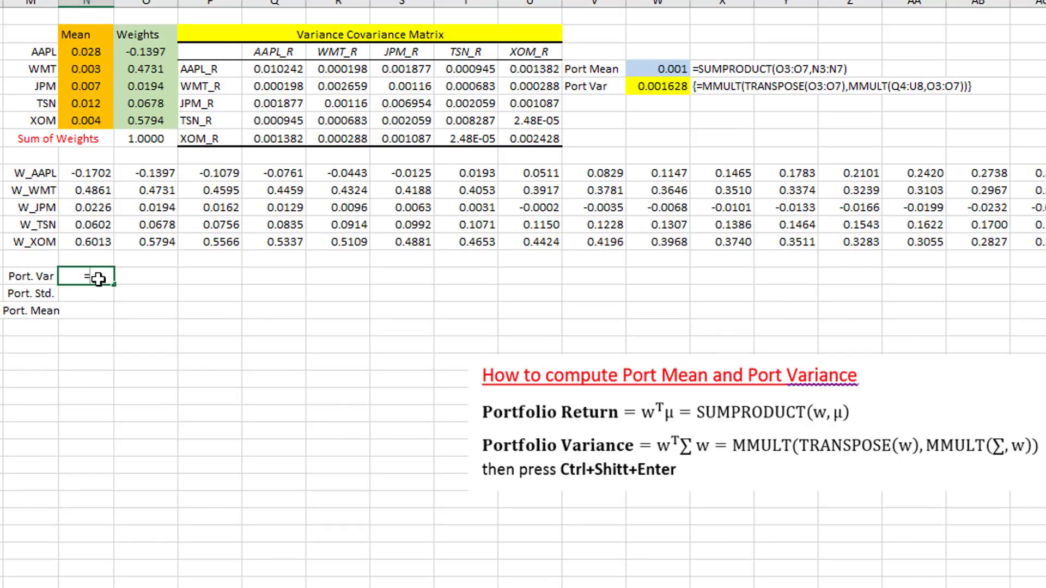
pyautogui.write('=MM')
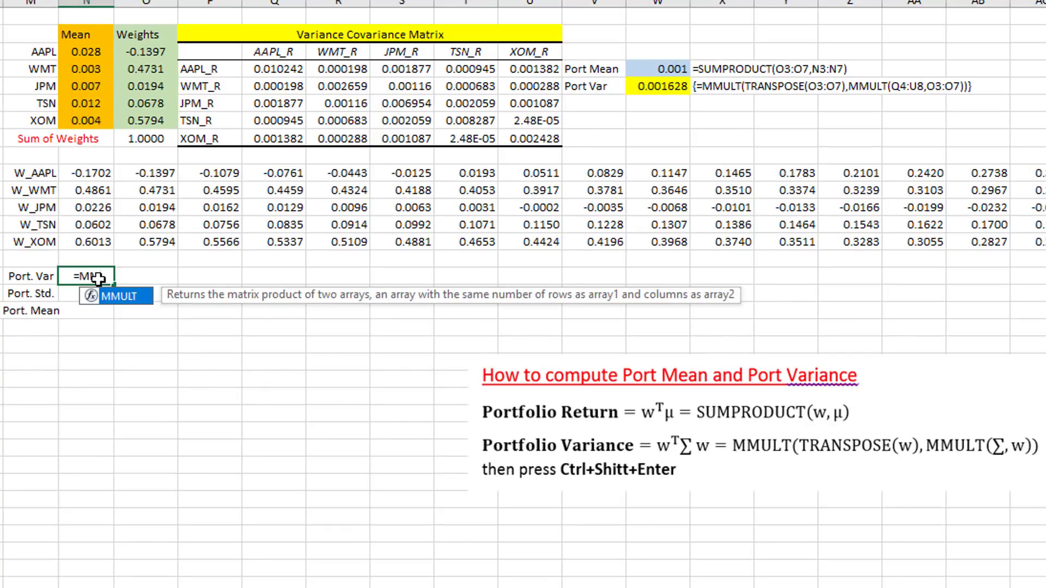
pyautogui.doubleClick(131, 298)
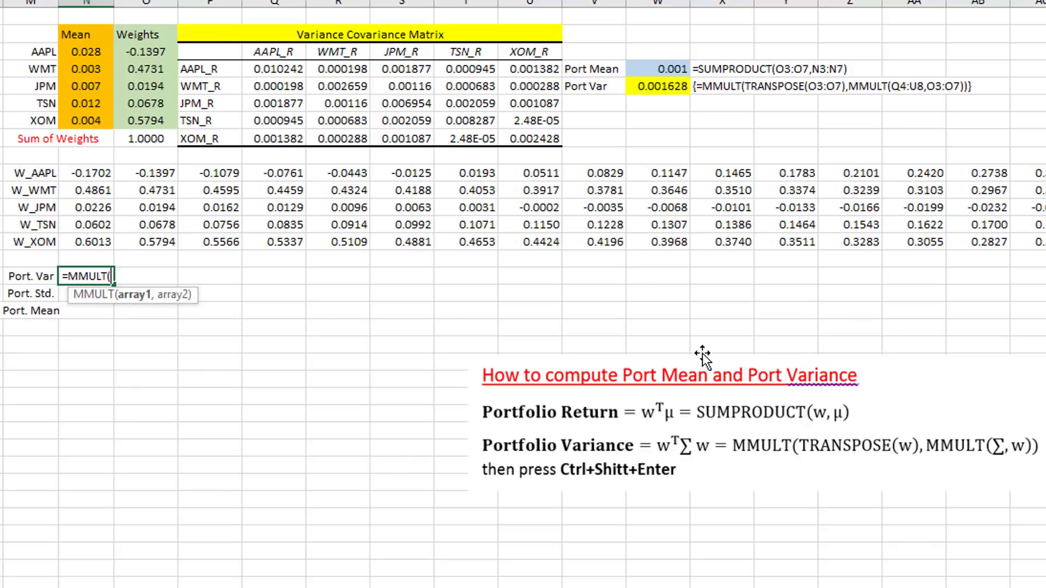
pyautogui.write('Tra')
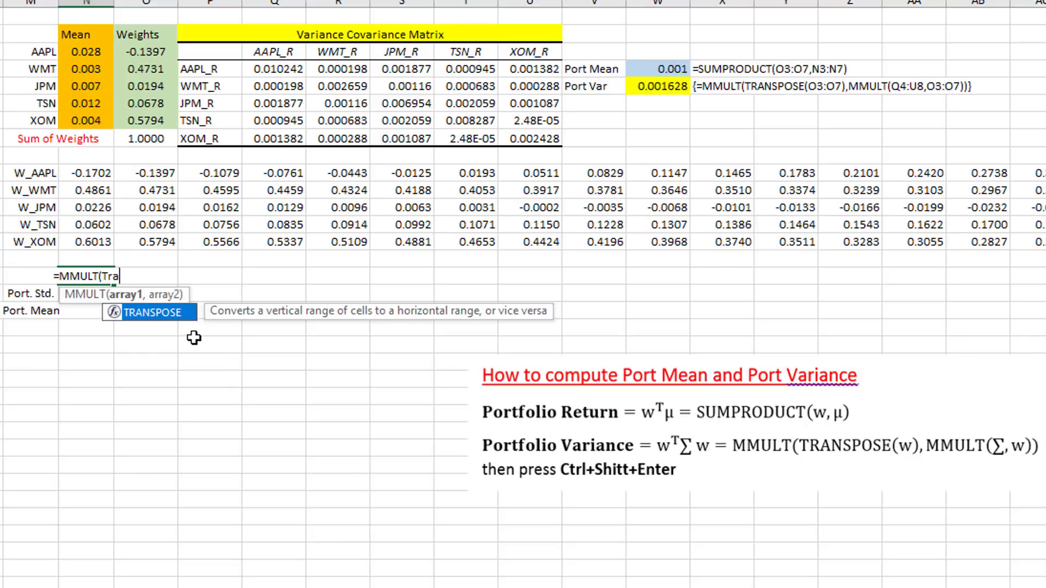
pyautogui.doubleClick(177, 313)
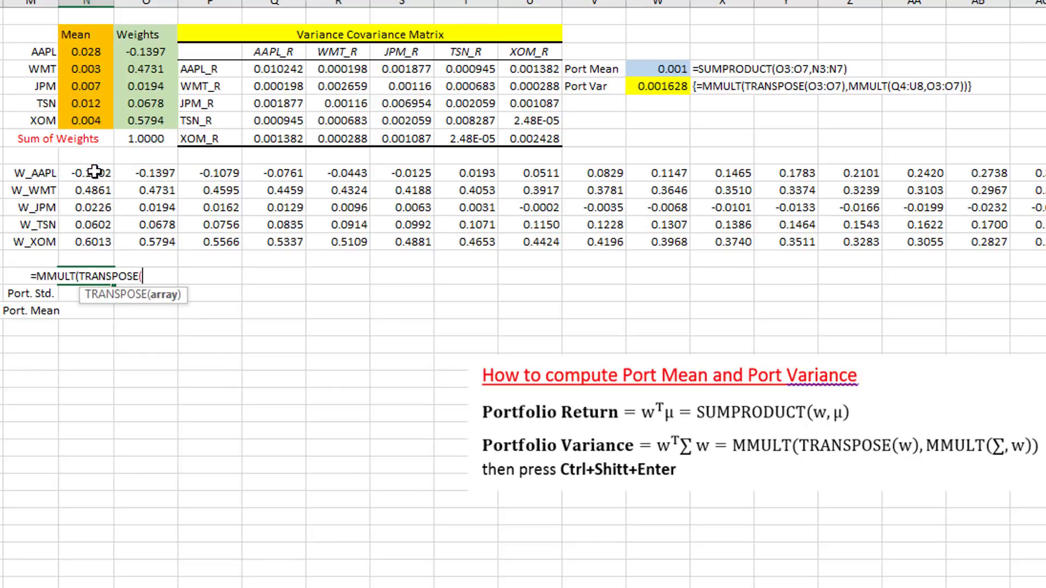
pyautogui.moveTo(91, 173); pyautogui.dragTo(95, 241)
pyautogui.write('),')
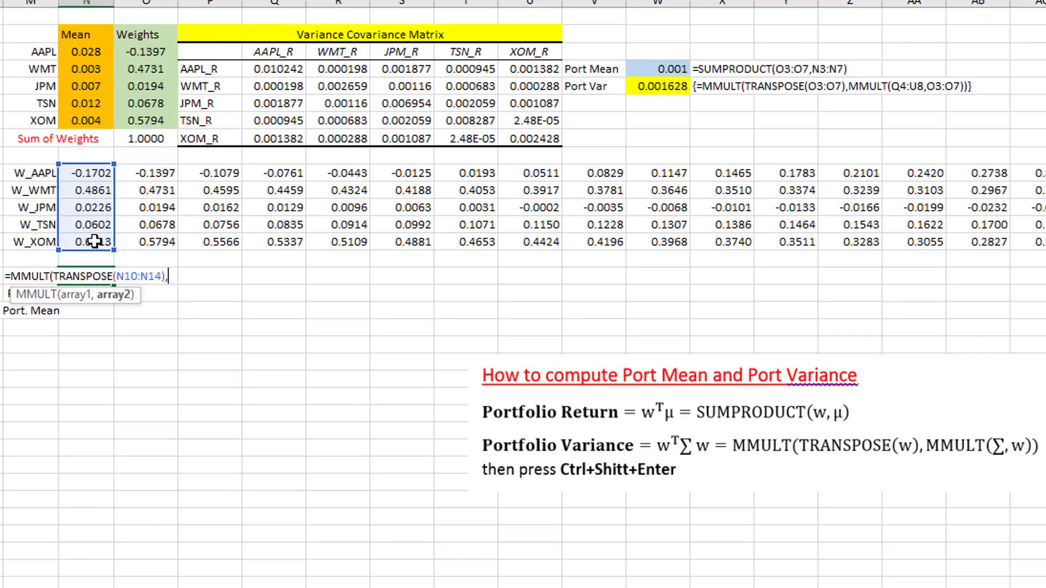
pyautogui.write('MM')
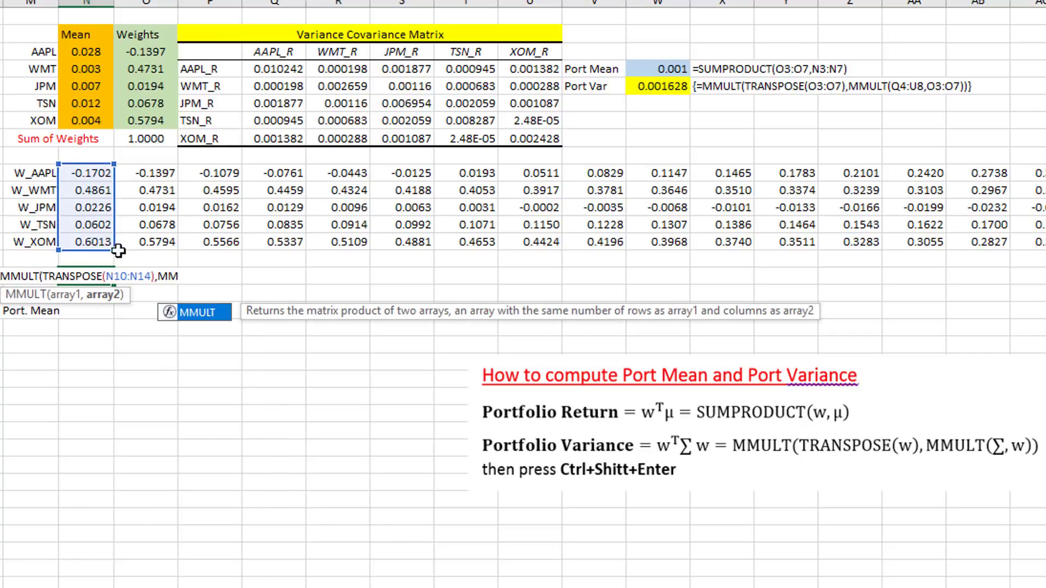
pyautogui.doubleClick(199, 311)
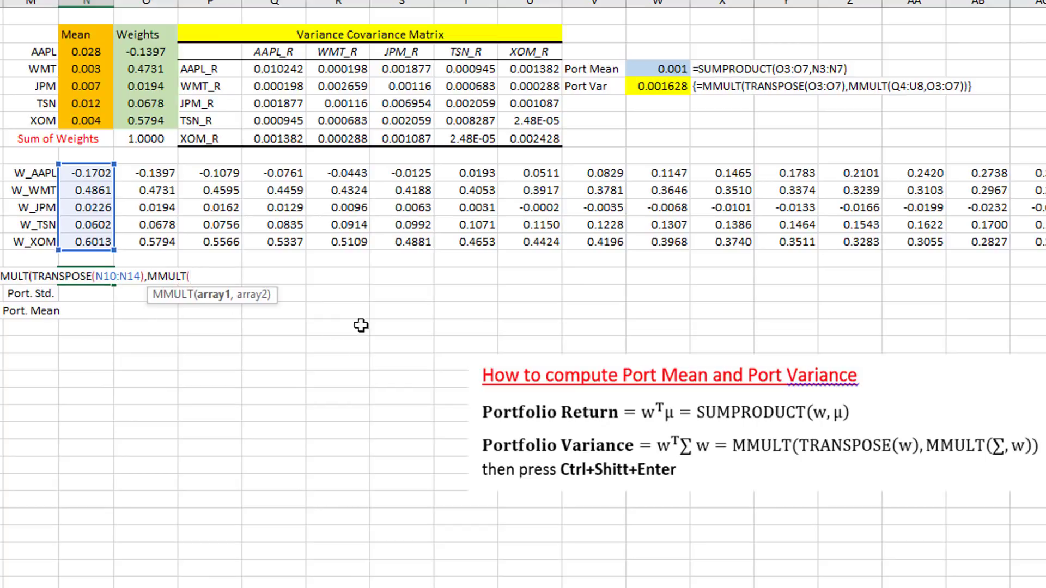
pyautogui.moveTo(275, 69); pyautogui.dragTo(524, 143)
pyautogui.write(',')
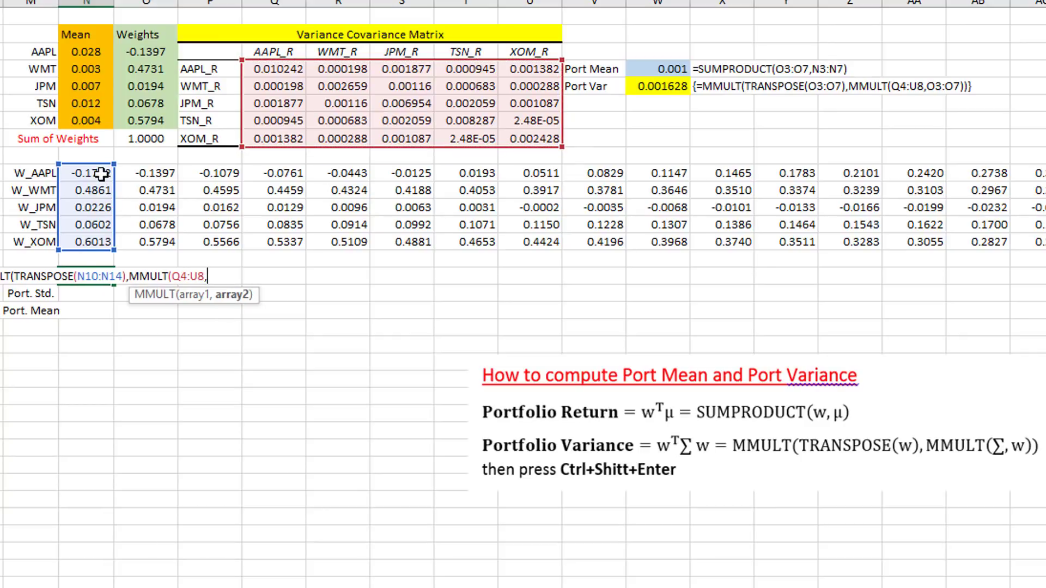
pyautogui.moveTo(95, 174); pyautogui.dragTo(107, 244)
pyautogui.write('))')
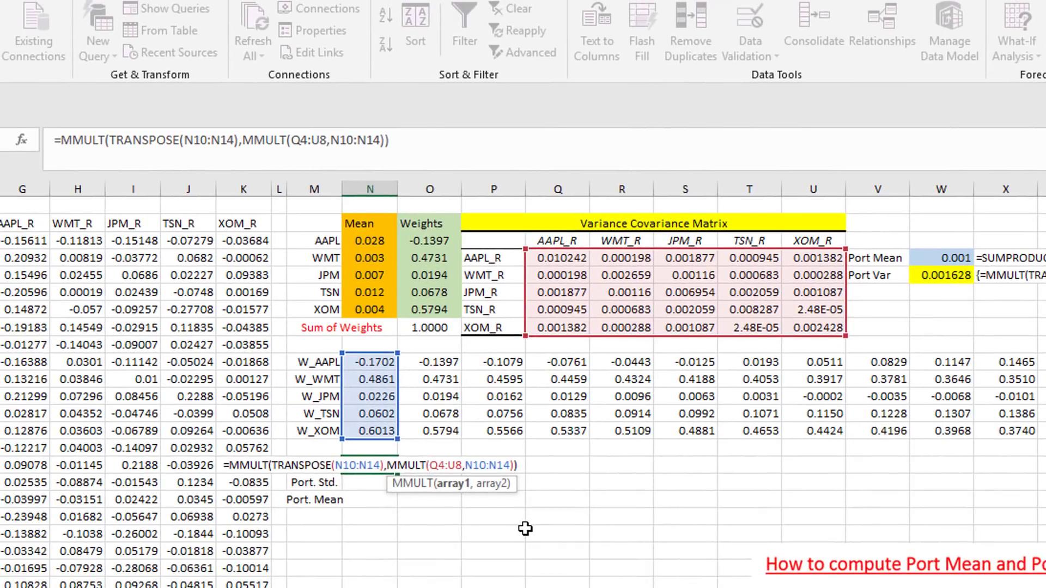
# Step: Lock the covariance matrix columns in the variance formula as $Q4:$U8 and enter it as an array formula
pyautogui.write('$Q4:')
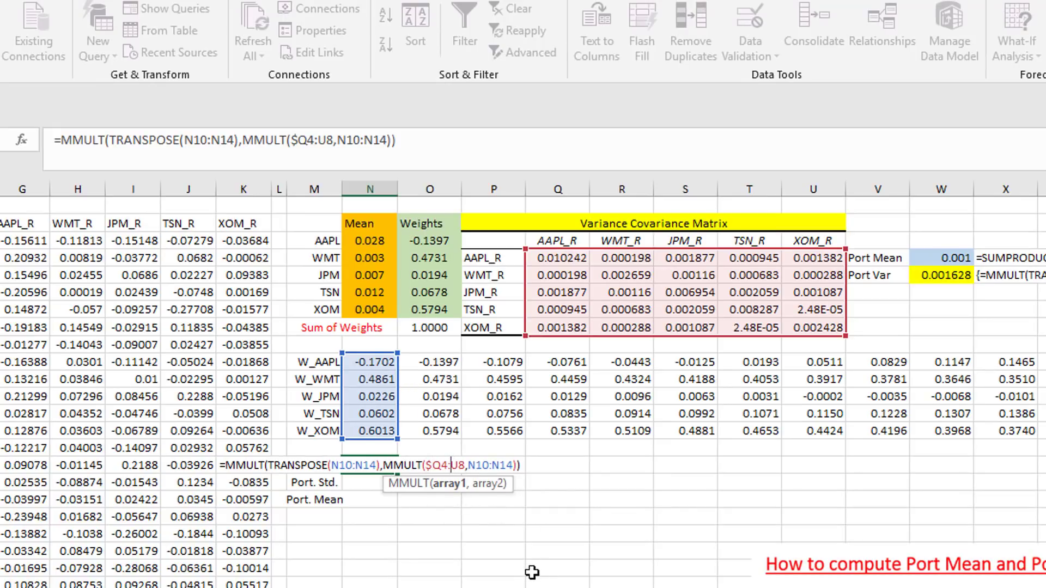
pyautogui.write('$')
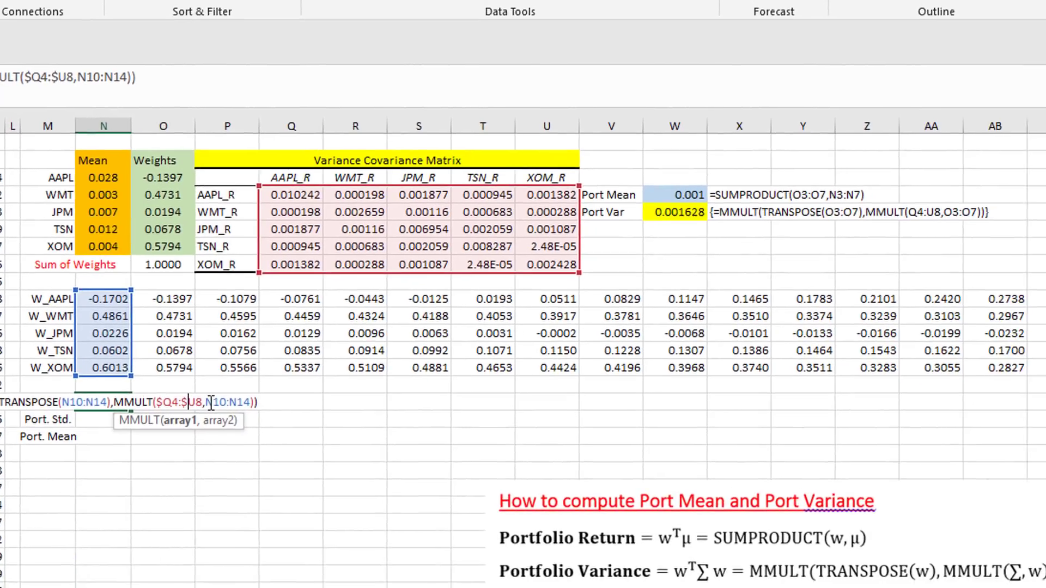
pyautogui.hotkey('ctrl', 'shift', 'Return')
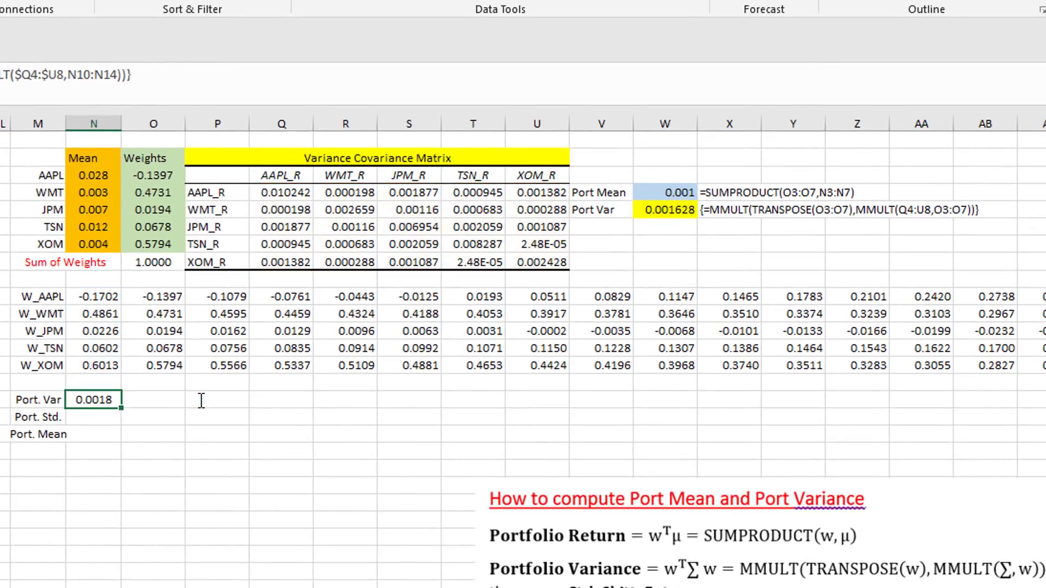
# Step: Fill the variance formula in N16 across the Port. Var row to AG16
pyautogui.moveTo(103, 297); pyautogui.dragTo(104, 365)
pyautogui.click(101, 401)
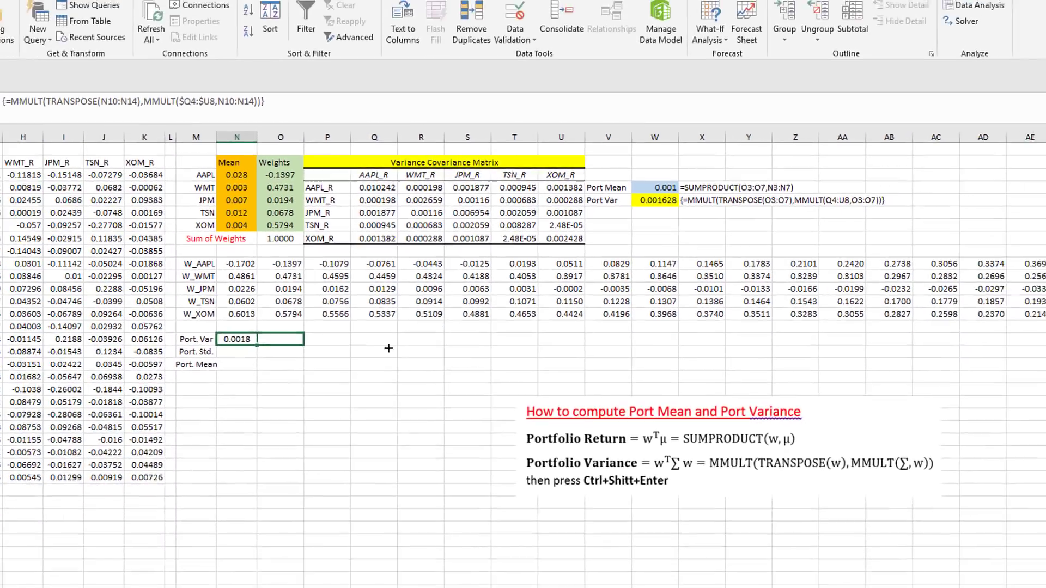
pyautogui.moveTo(121, 408); pyautogui.dragTo(962, 314)
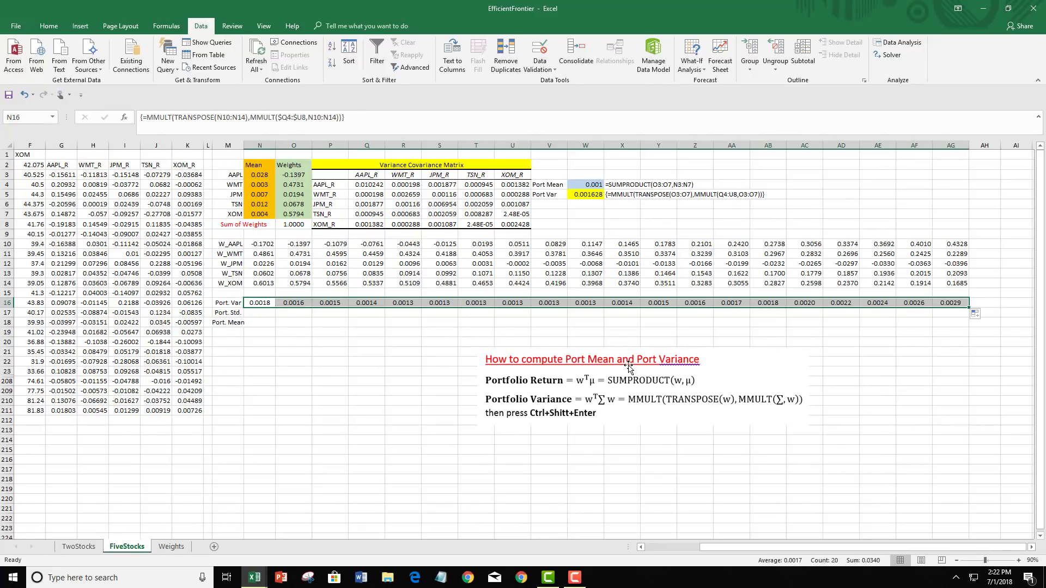
# Step: Compute the portfolio standard deviation in N17 with =SQRT(N16) and fill it across the row to AG17
pyautogui.moveTo(760, 547); pyautogui.dragTo(651, 547)
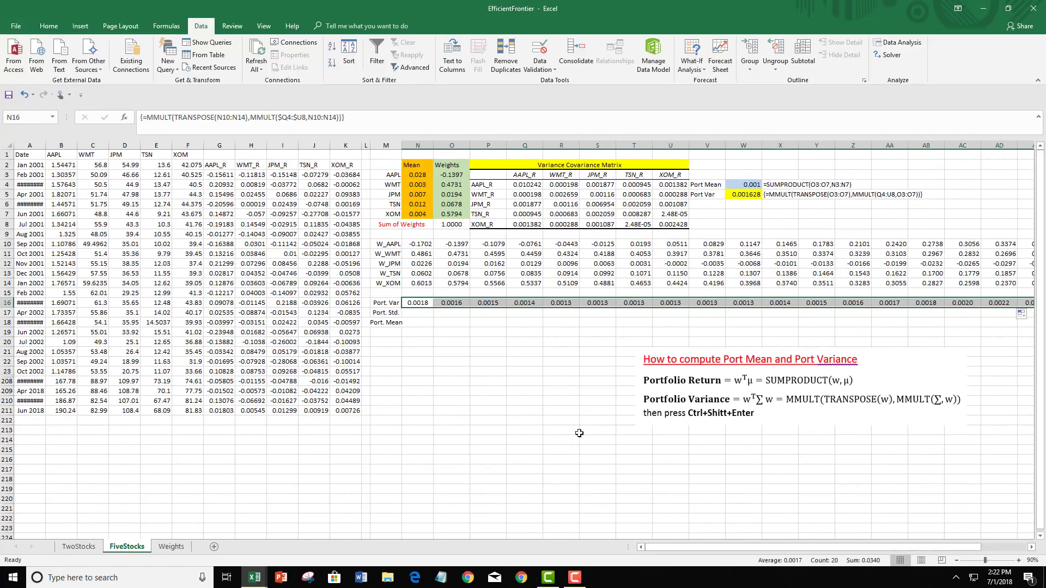
pyautogui.click(420, 312)
pyautogui.write('=sq')
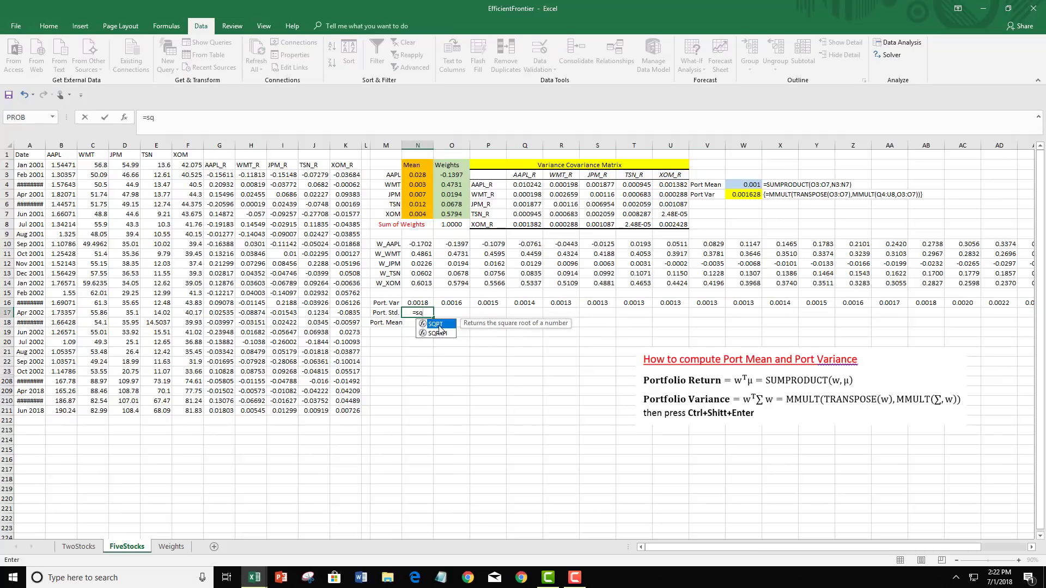
pyautogui.doubleClick(439, 327)
pyautogui.click(425, 302)
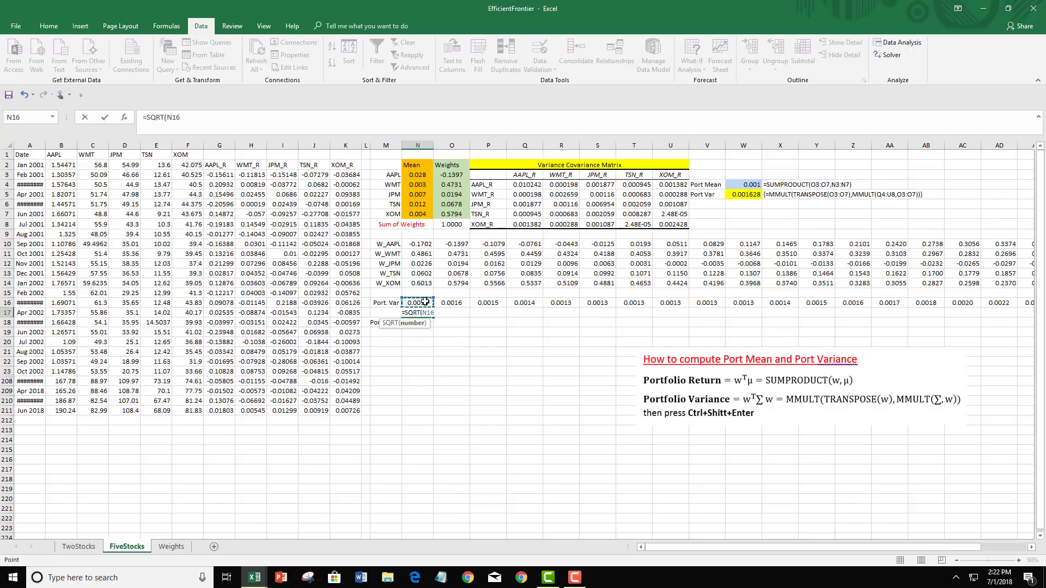
pyautogui.write(')')
pyautogui.press('Return')
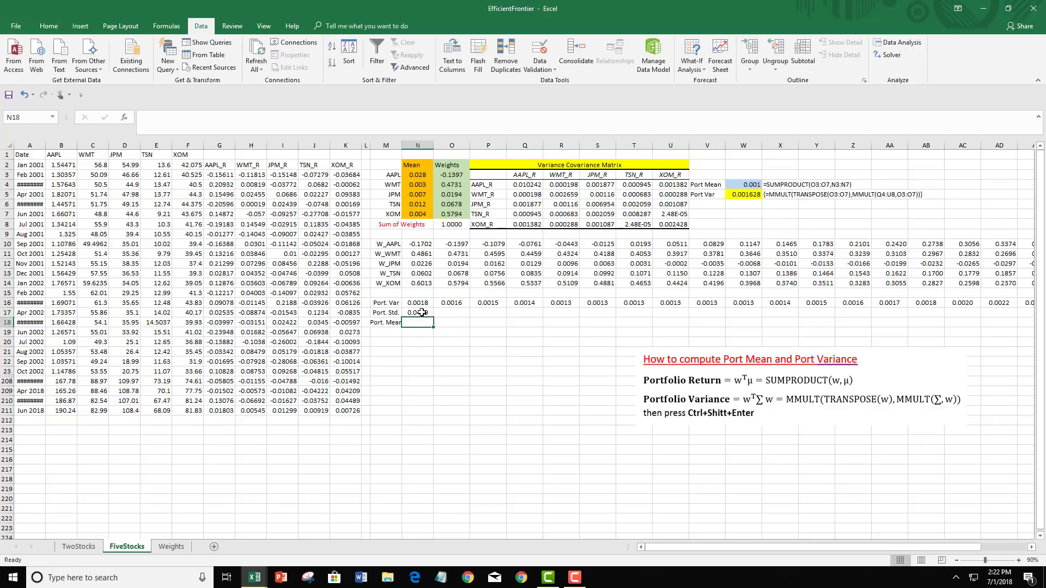
pyautogui.click(422, 312)
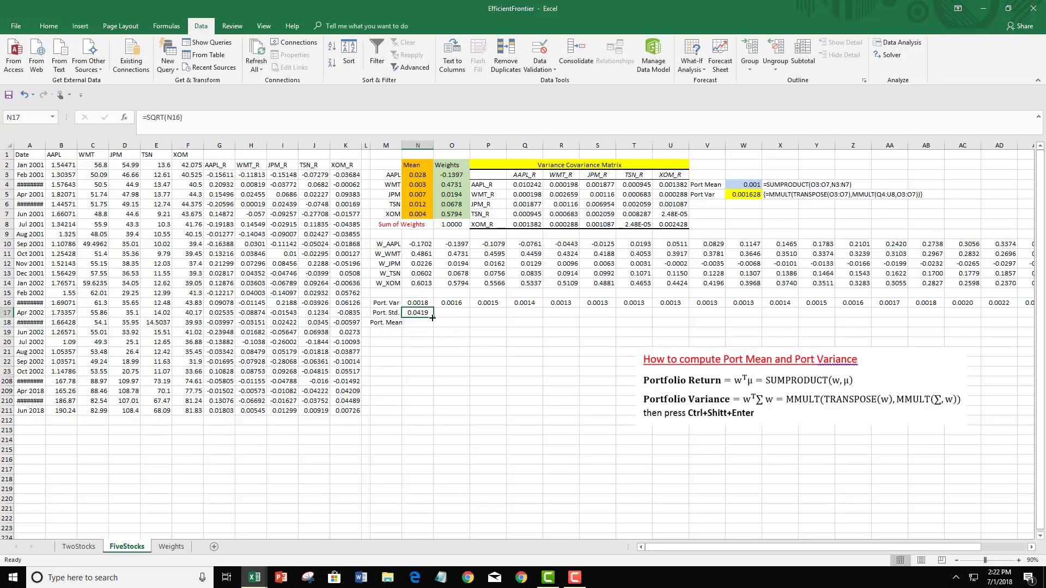
pyautogui.moveTo(433, 316); pyautogui.dragTo(989, 336)
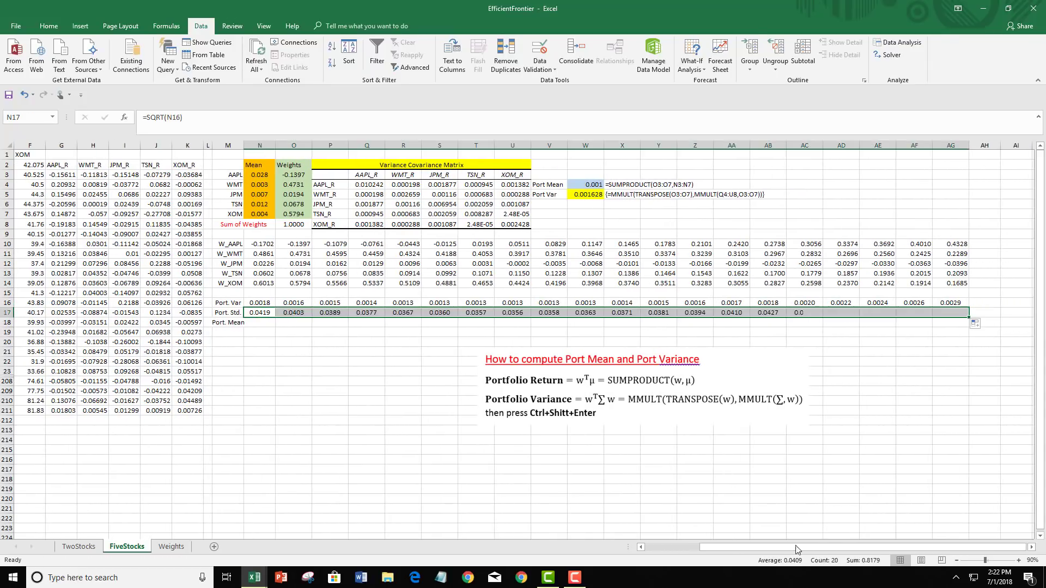
# Step: Write the portfolio mean formula =SUMPRODUCT(N3:N7,N10:N14) in the Port. Mean cell N18
pyautogui.moveTo(753, 546); pyautogui.dragTo(662, 544)
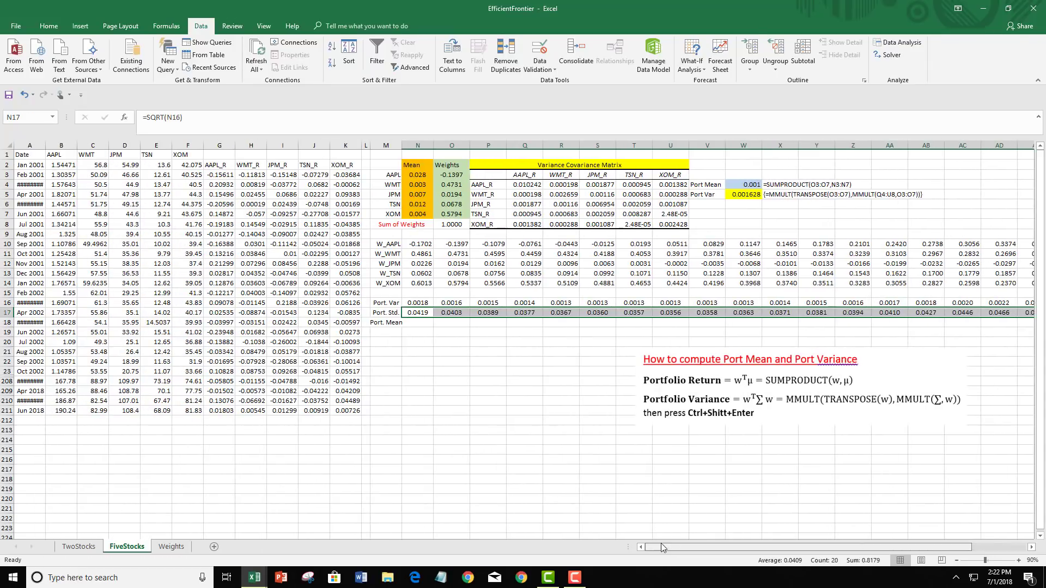
pyautogui.click(426, 323)
pyautogui.write('=')
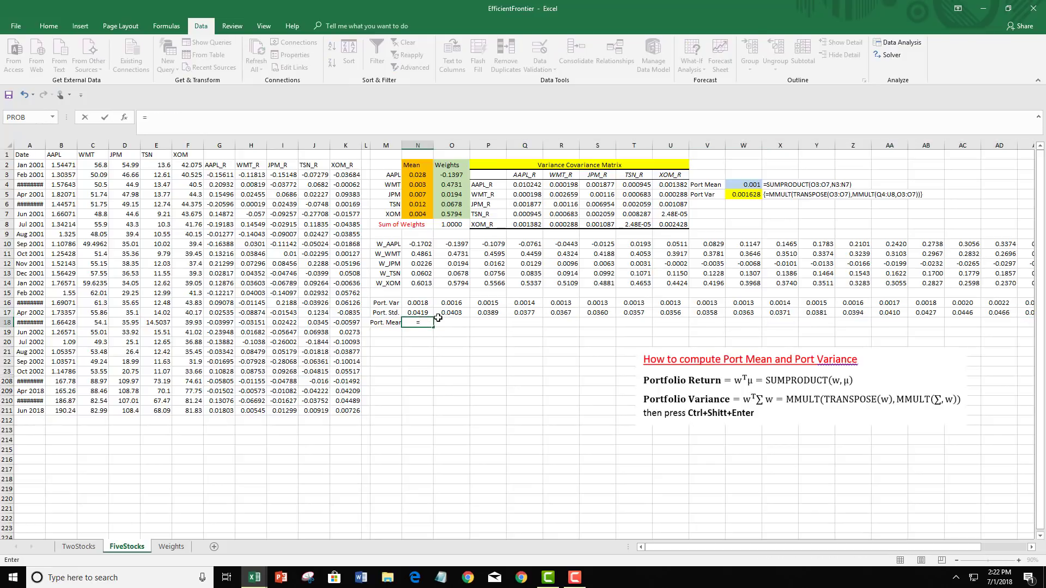
pyautogui.write('su')
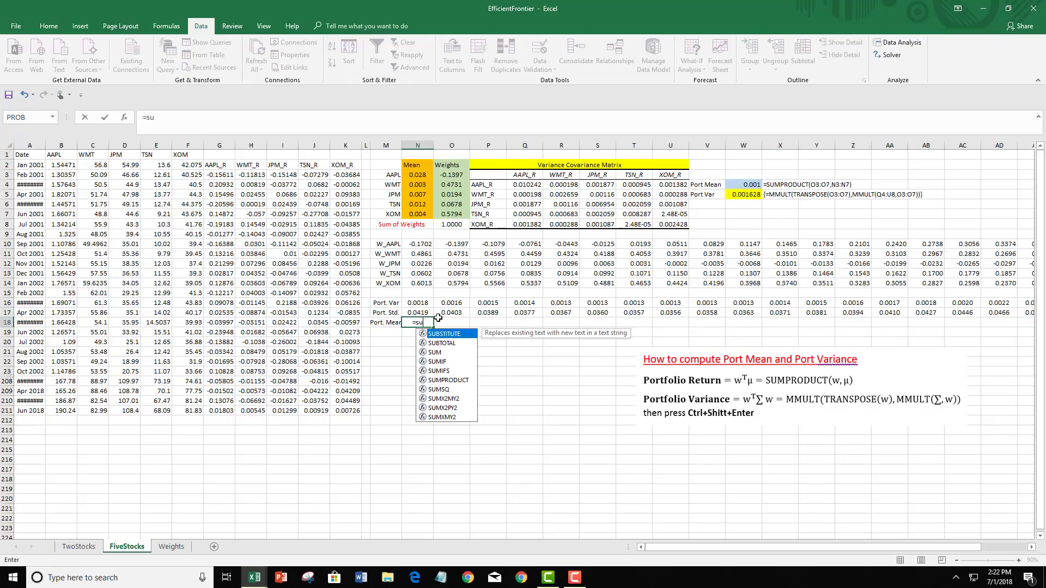
pyautogui.doubleClick(446, 380)
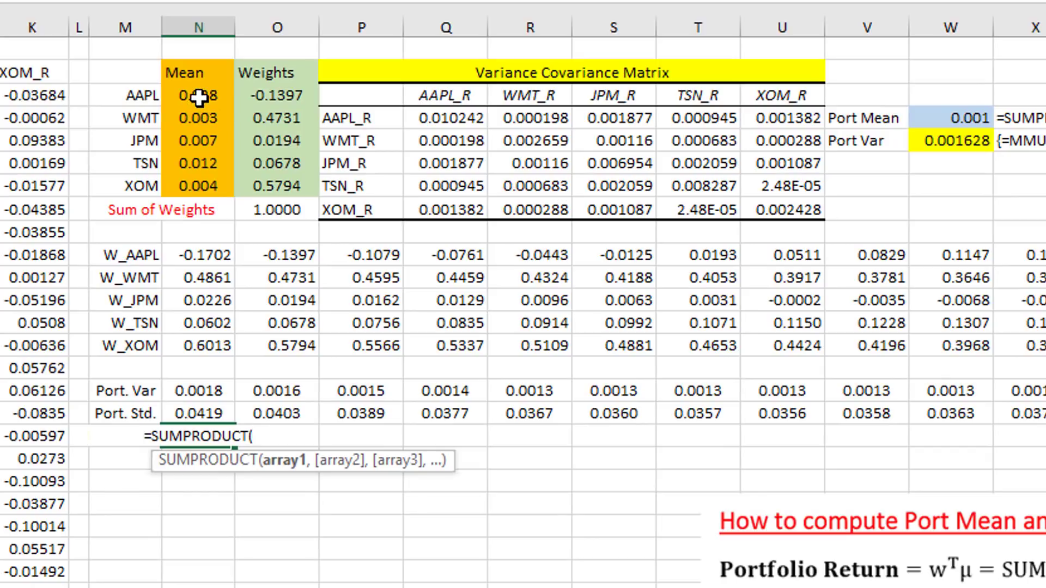
pyautogui.moveTo(197, 97); pyautogui.dragTo(195, 178)
pyautogui.write(',')
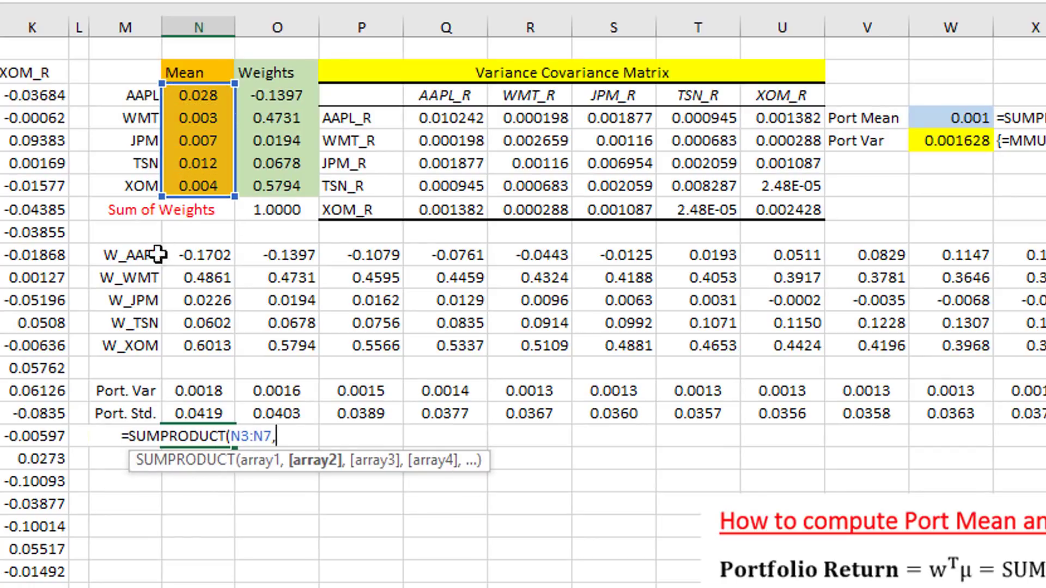
pyautogui.moveTo(197, 255); pyautogui.dragTo(205, 345)
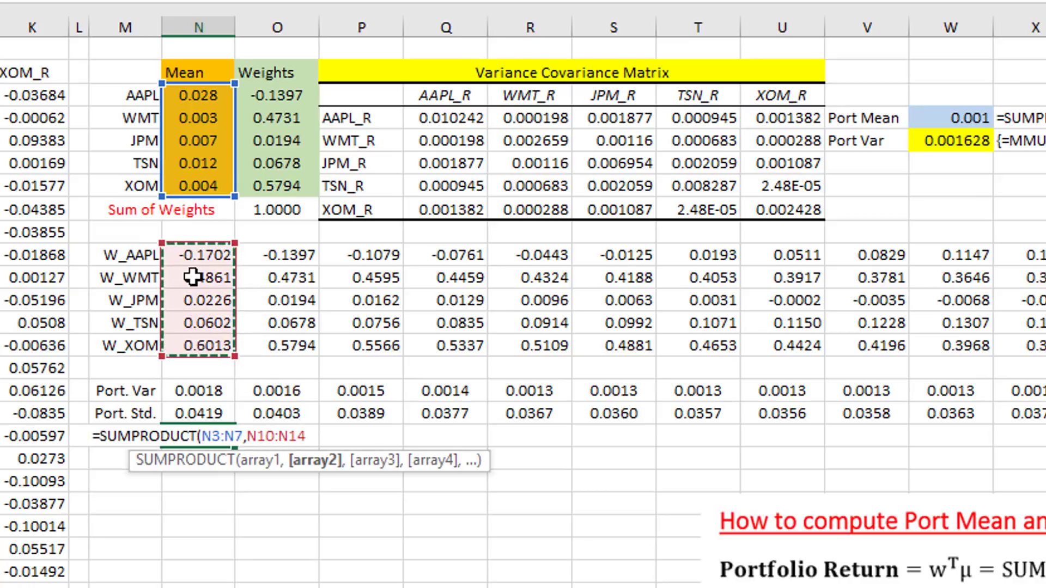
pyautogui.write(')')
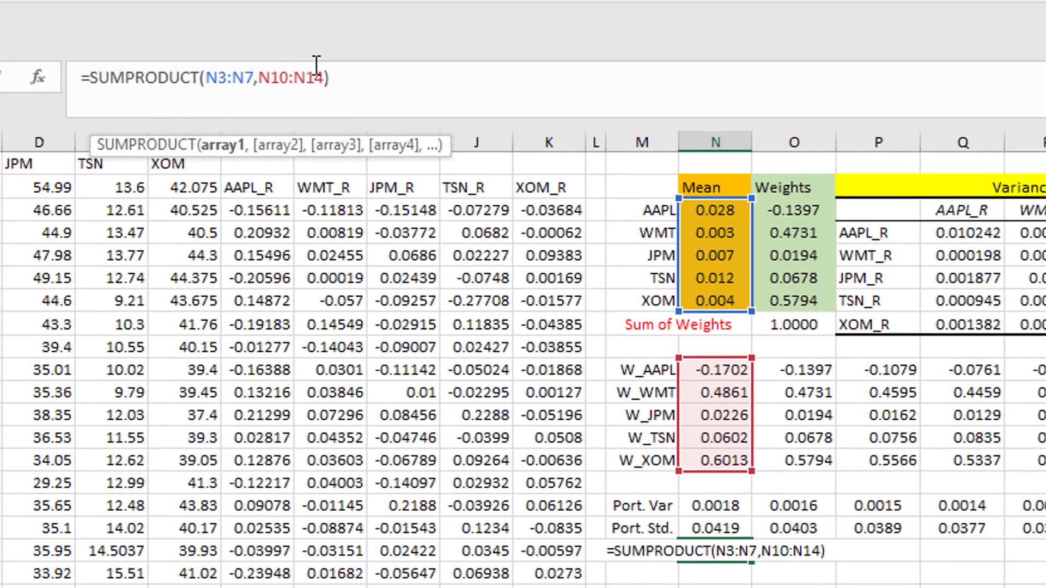
# Step: Lock the mean range's column in the N18 formula as $N3:$N7 and fill the formula across to AG18
pyautogui.write('$')
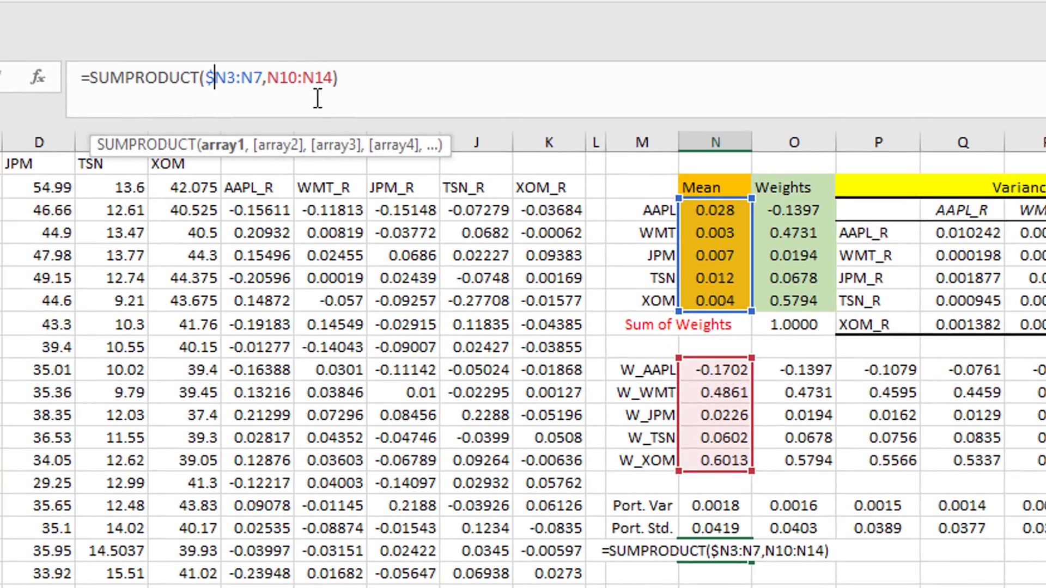
pyautogui.click(245, 77)
pyautogui.write('$')
pyautogui.click(378, 73)
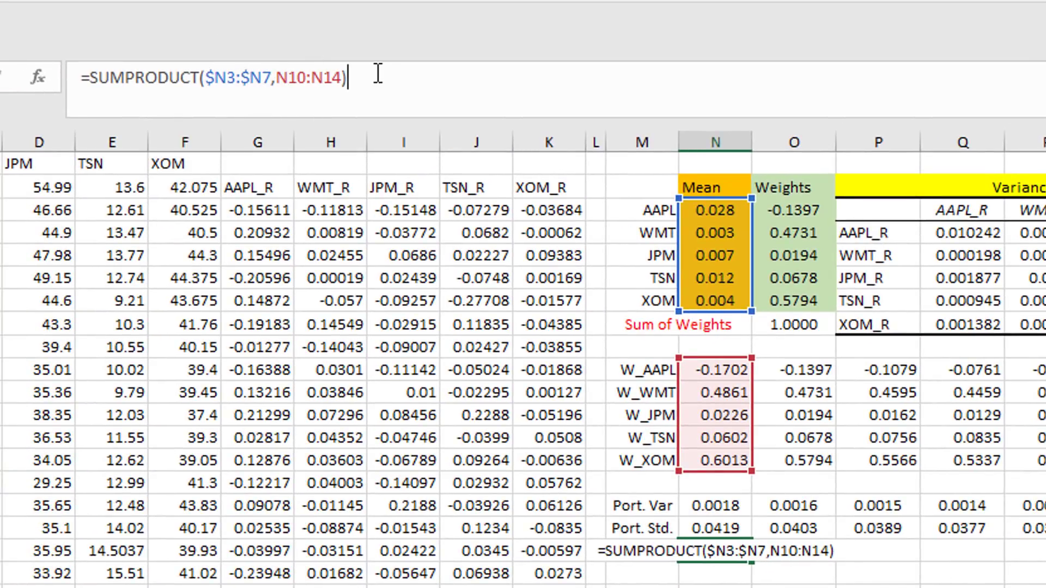
pyautogui.press('Return')
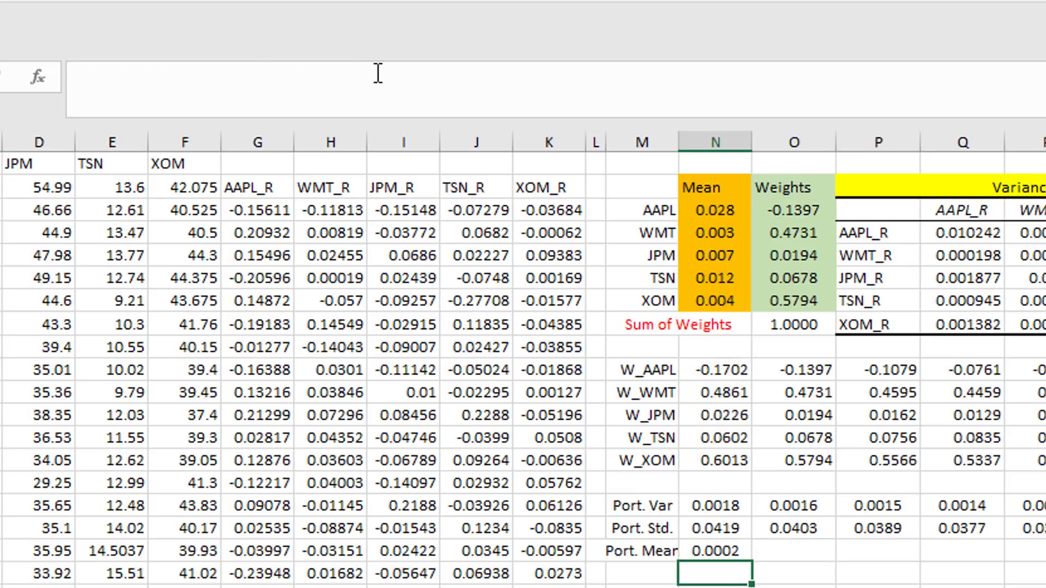
pyautogui.click(726, 548)
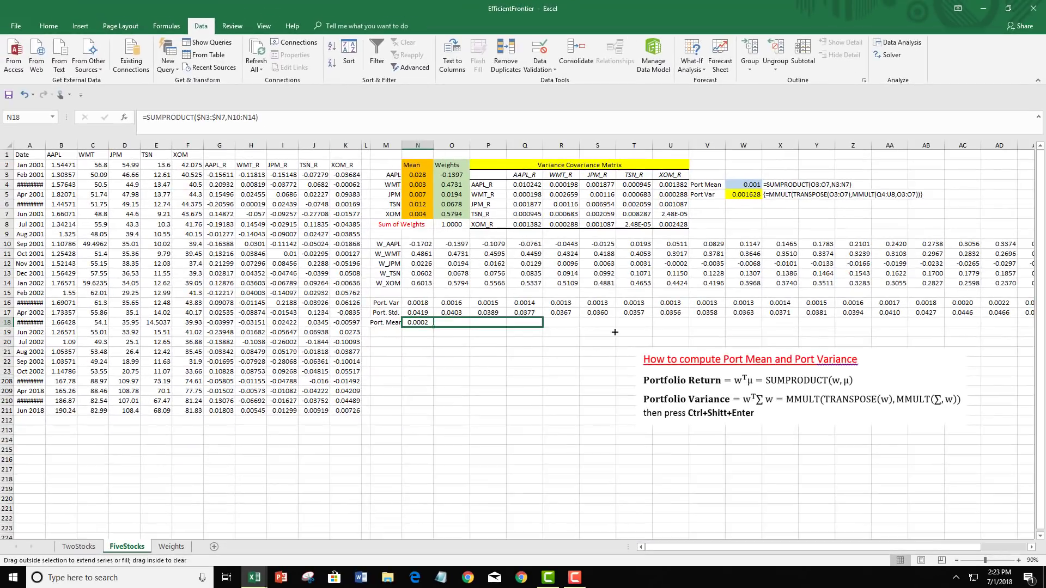
pyautogui.moveTo(434, 327); pyautogui.dragTo(988, 322)
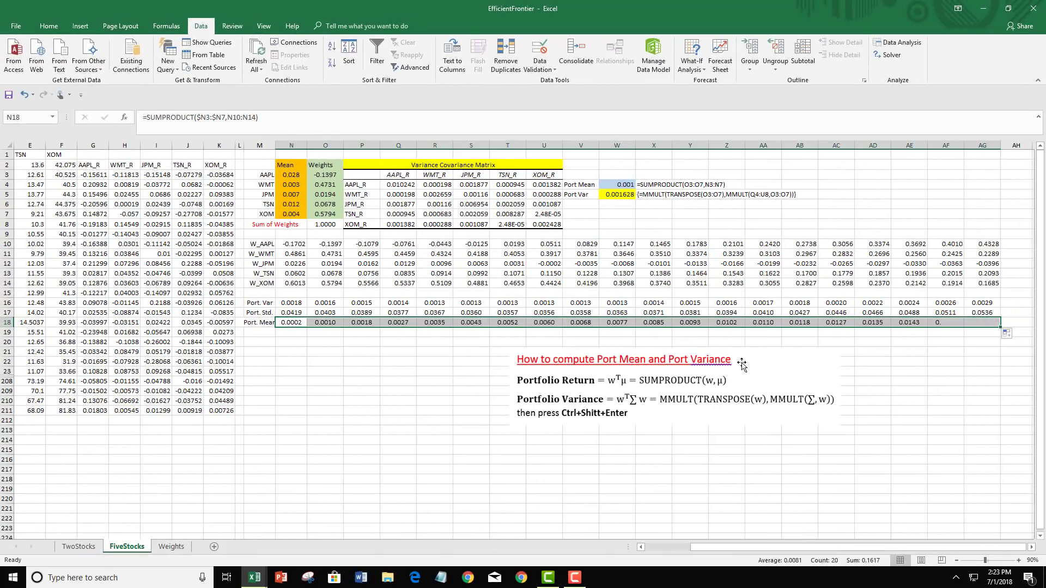
# Step: Review the first portfolio's mean in N18, its stored weights in column N, and its standard deviation in N17
pyautogui.moveTo(718, 553); pyautogui.dragTo(673, 548)
pyautogui.click(421, 324)
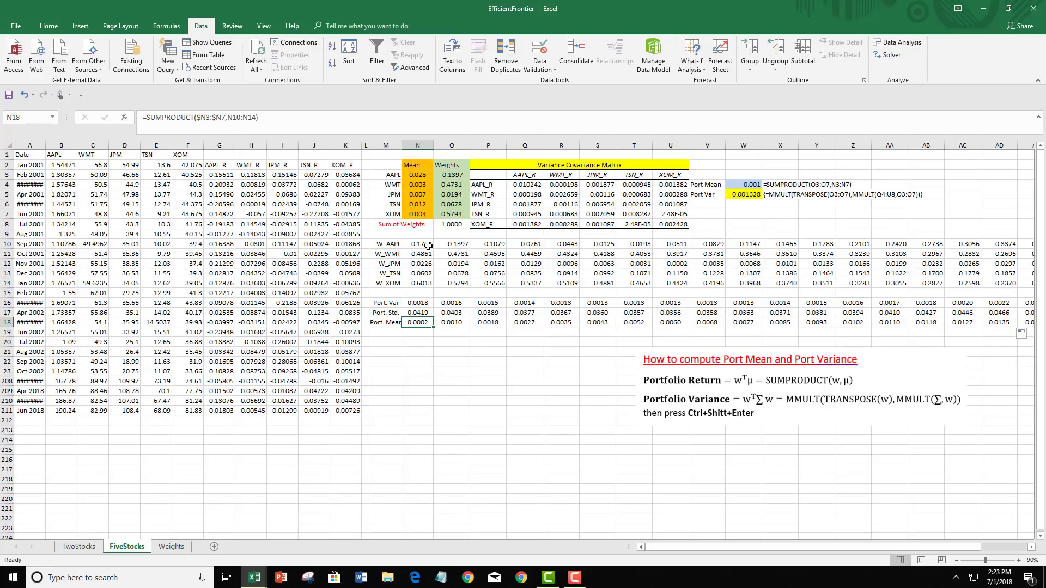
pyautogui.moveTo(428, 245); pyautogui.dragTo(419, 291)
pyautogui.click(419, 312)
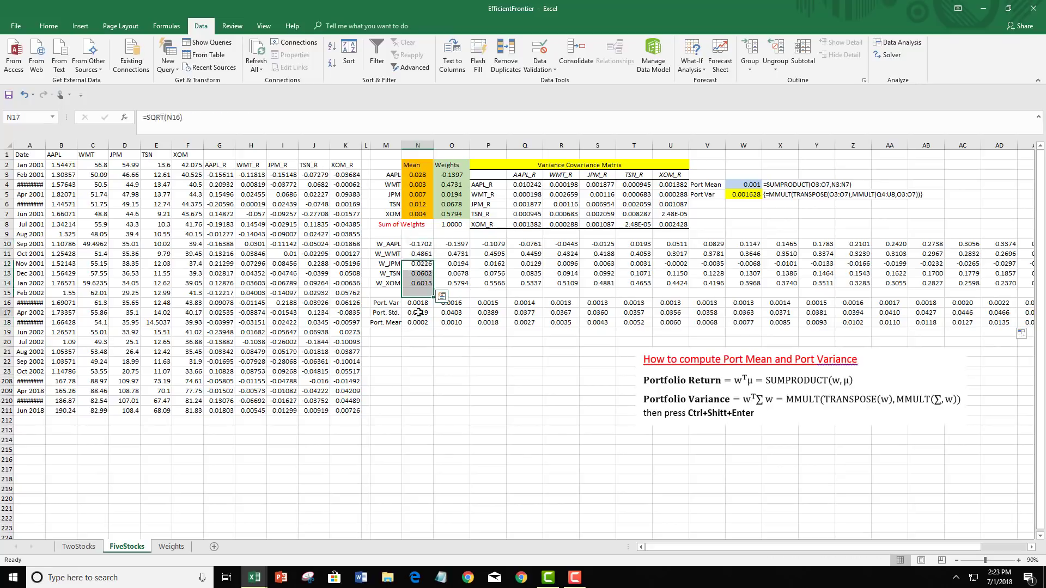
# Step: Insert a Scatter with Smooth Lines and Markers chart from the portfolio standard deviation and mean rows, M17:AG18
pyautogui.click(422, 322)
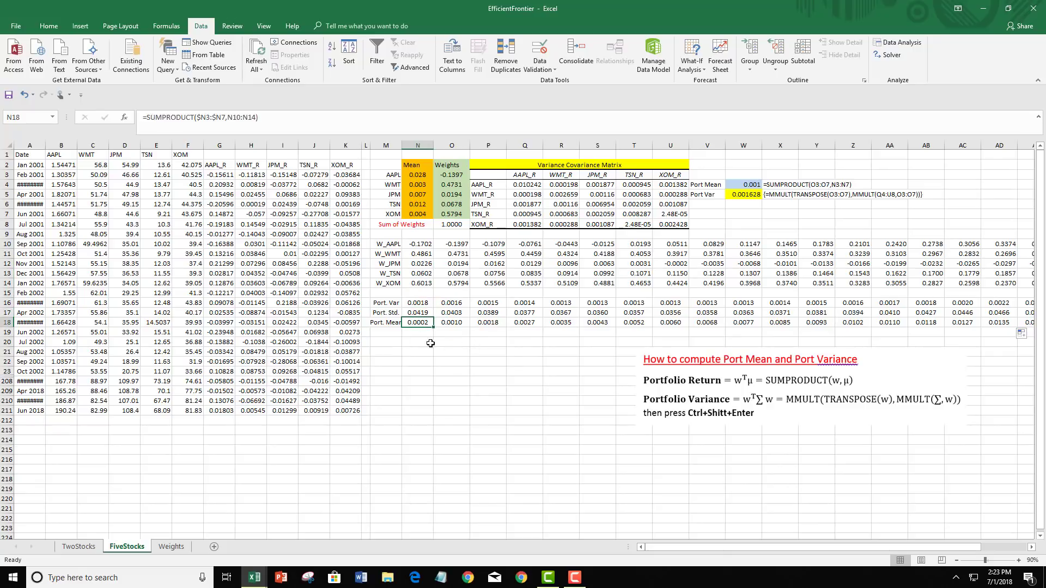
pyautogui.moveTo(390, 313); pyautogui.dragTo(977, 324)
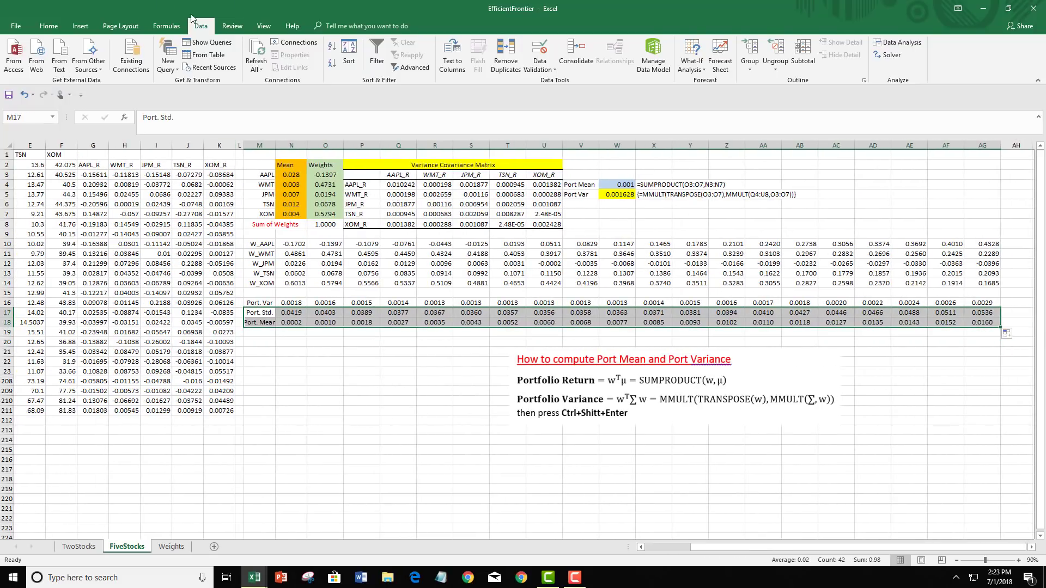
pyautogui.click(80, 27)
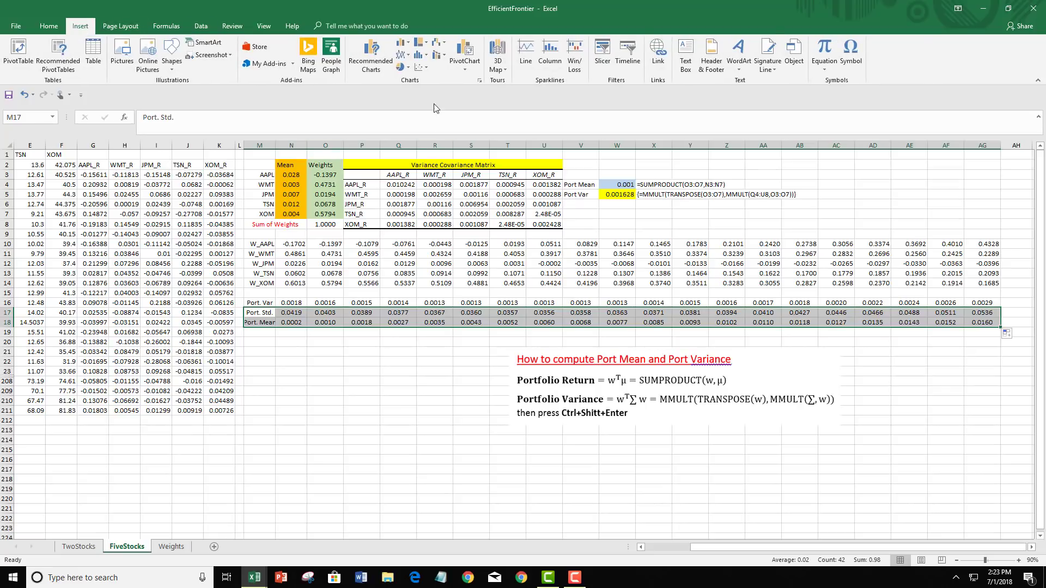
pyautogui.click(428, 70)
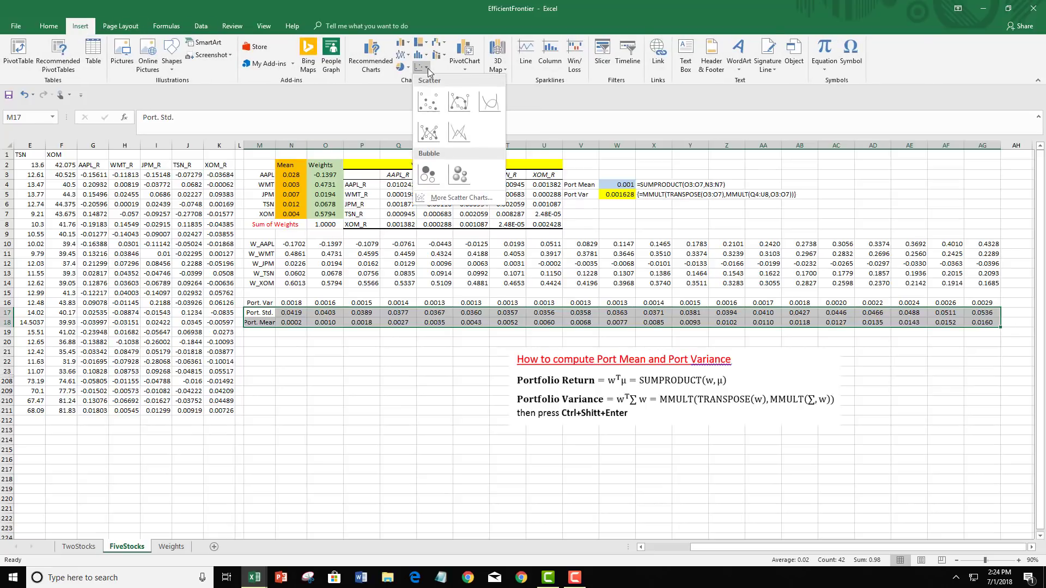
pyautogui.click(456, 105)
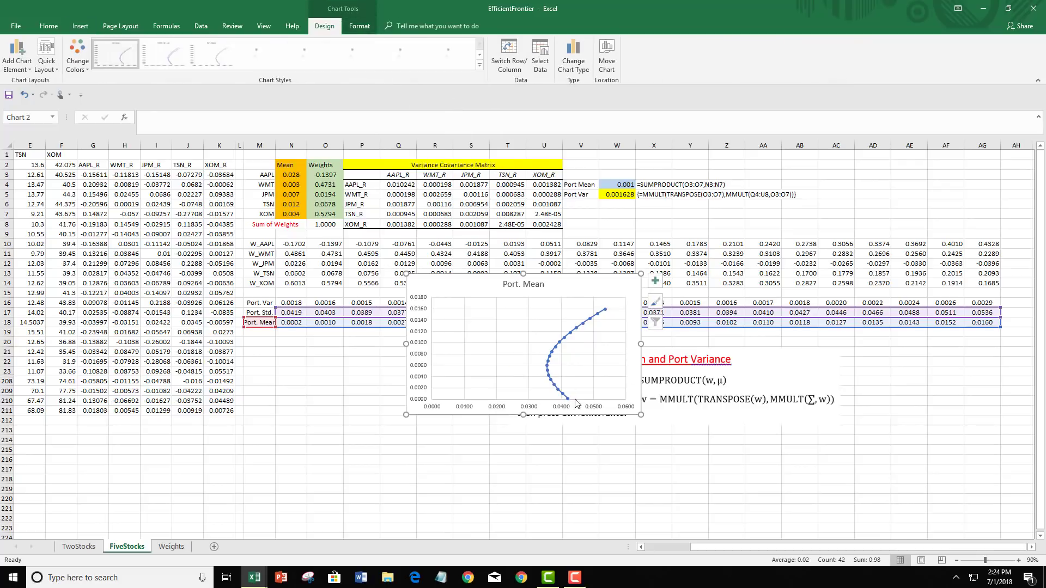
# Step: Move the new frontier chart so it sits below the Port. Mean row
pyautogui.click(510, 405)
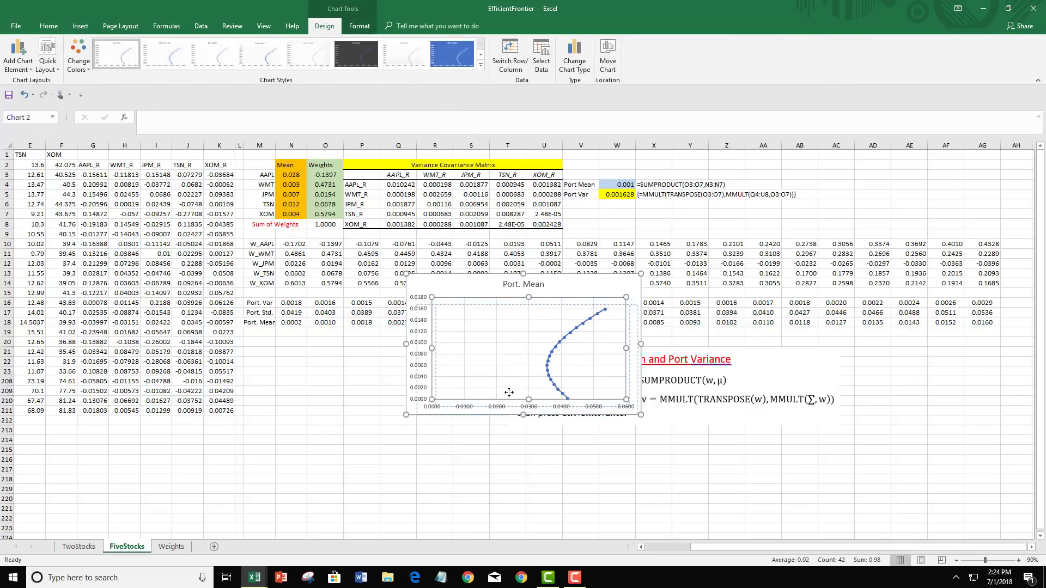
pyautogui.click(514, 287)
pyautogui.moveTo(557, 288); pyautogui.dragTo(463, 364)
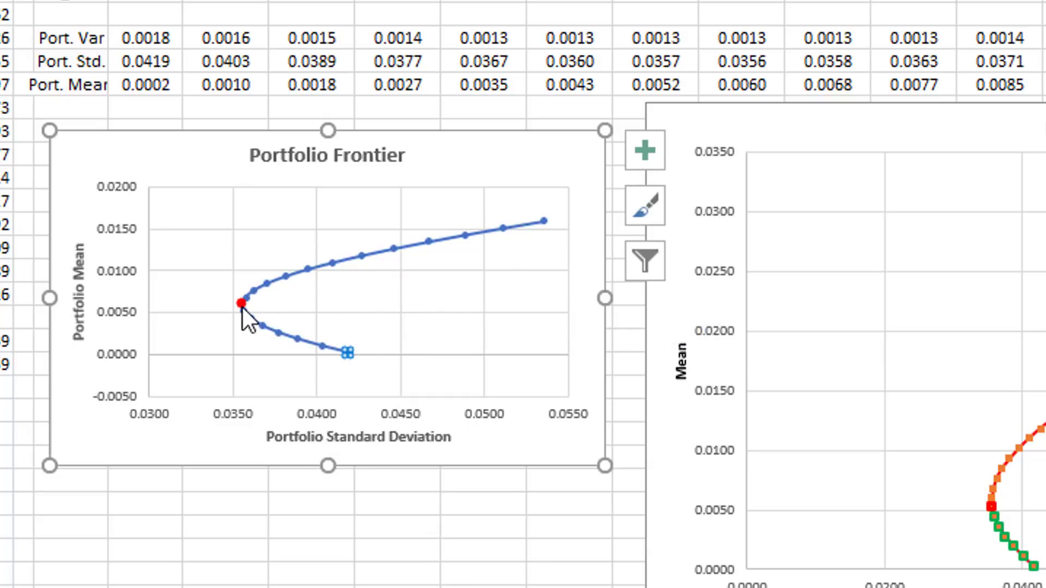
# Step: Review the frontier chart's minimum-variance point and the data behind it: stock means N3:N7, covariance matrix Q4:U8 and the stored weights from N10
pyautogui.moveTo(243, 306)
pyautogui.click(562, 442)
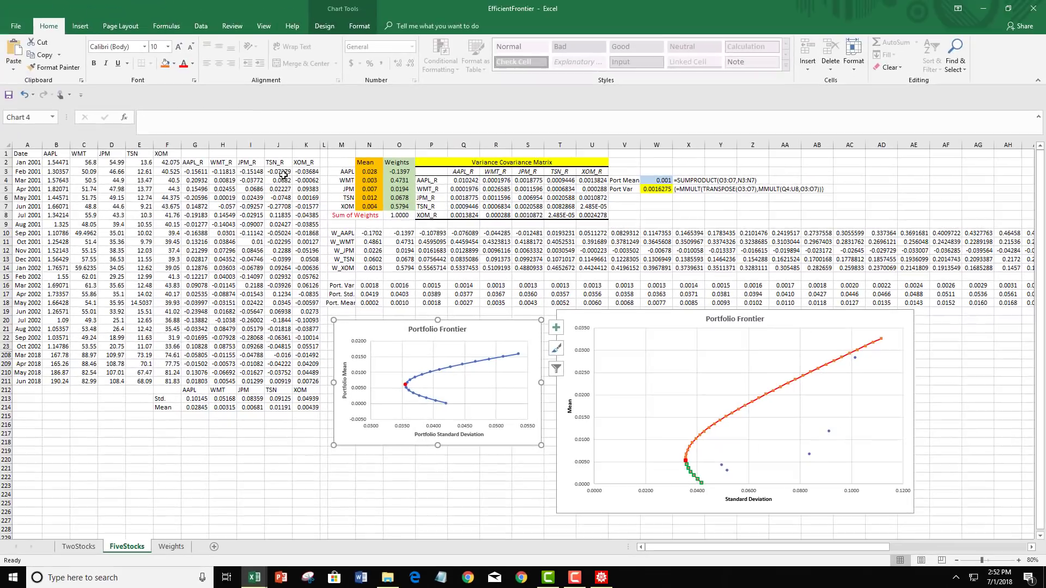
pyautogui.moveTo(370, 172); pyautogui.dragTo(369, 204)
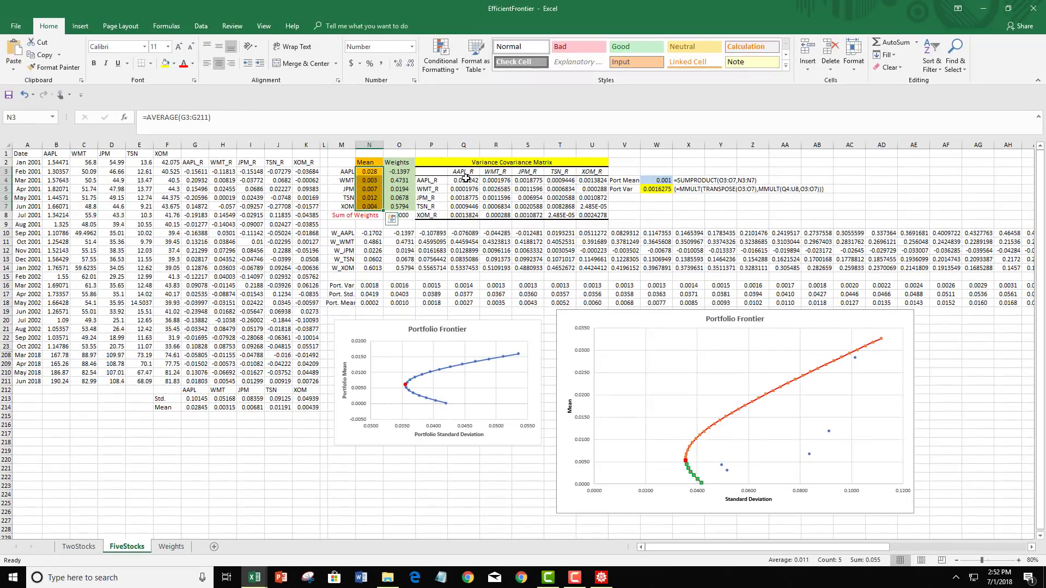
pyautogui.moveTo(465, 177); pyautogui.dragTo(595, 215)
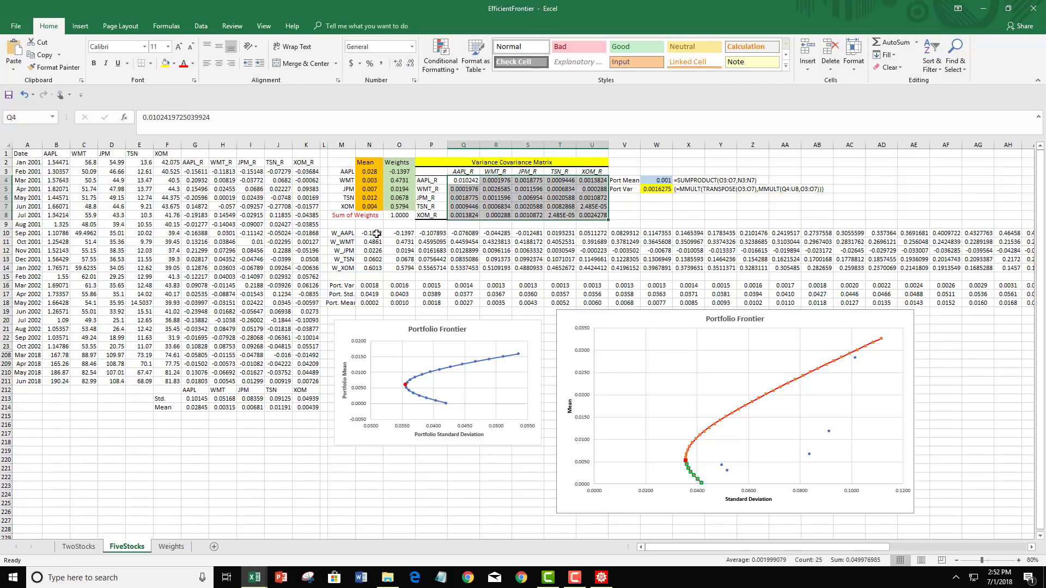
pyautogui.moveTo(376, 234); pyautogui.dragTo(376, 268)
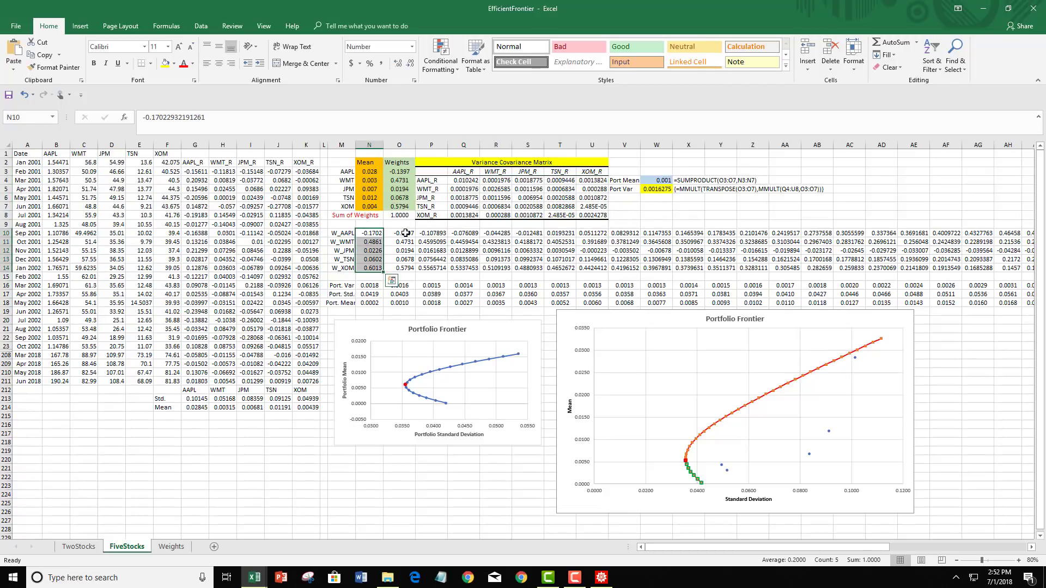
pyautogui.moveTo(406, 233); pyautogui.dragTo(403, 268)
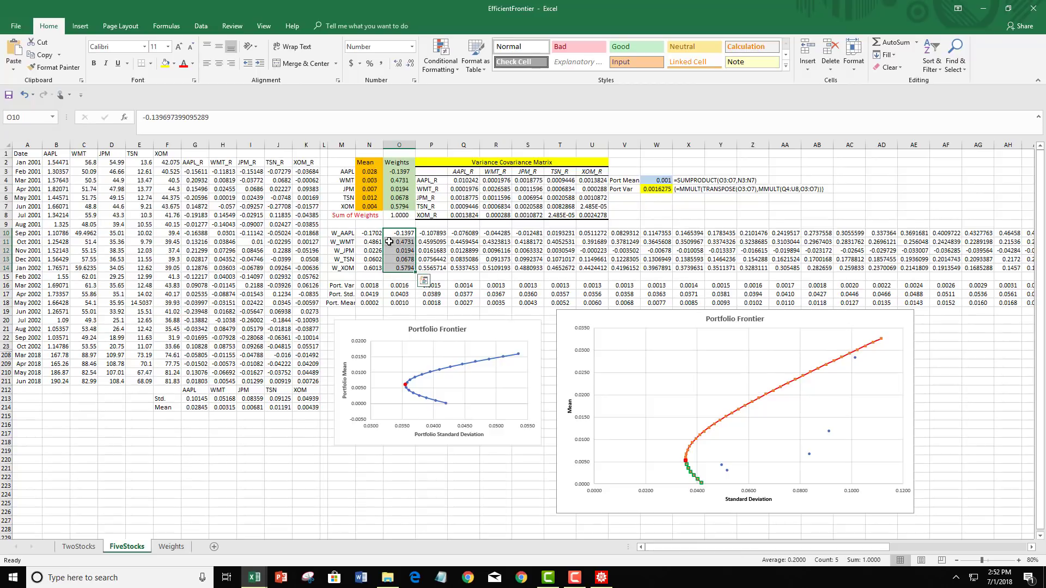
pyautogui.moveTo(372, 233); pyautogui.dragTo(882, 269)
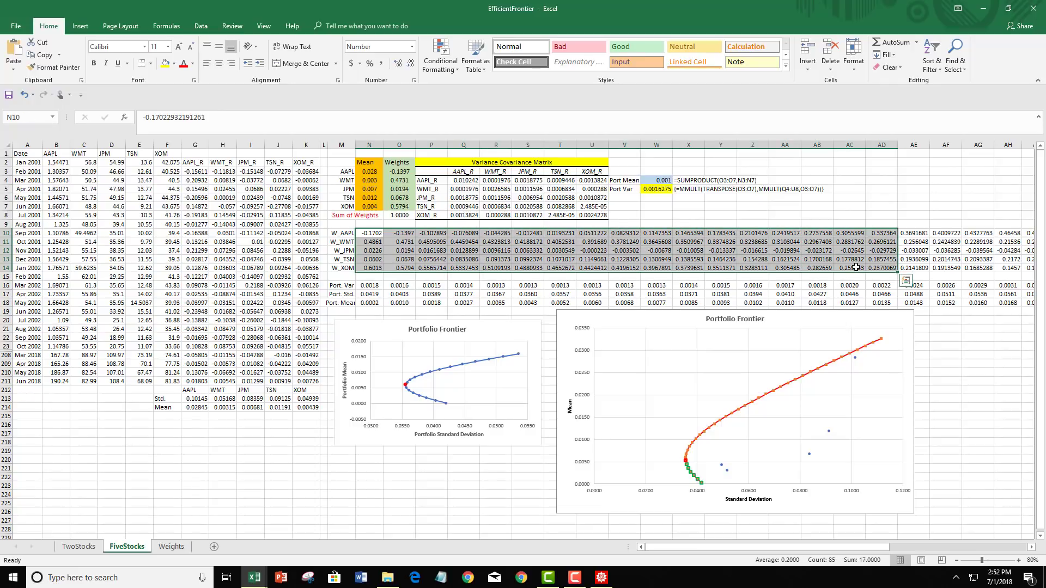
# Step: Review the first portfolio's variance, standard deviation and mean formulas in N16:N18 together with its weights in N10:N14
pyautogui.click(375, 287)
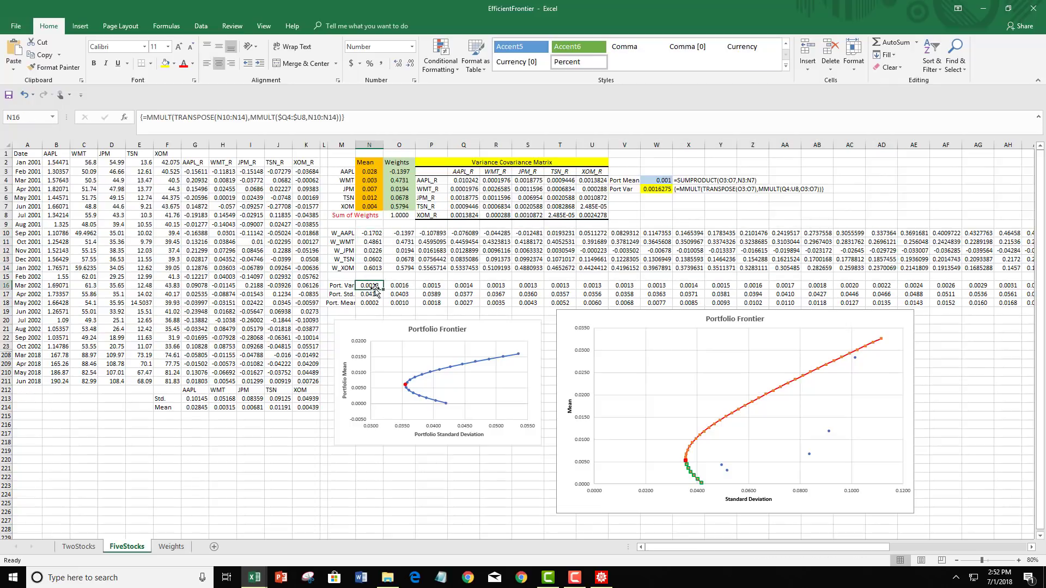
pyautogui.click(370, 295)
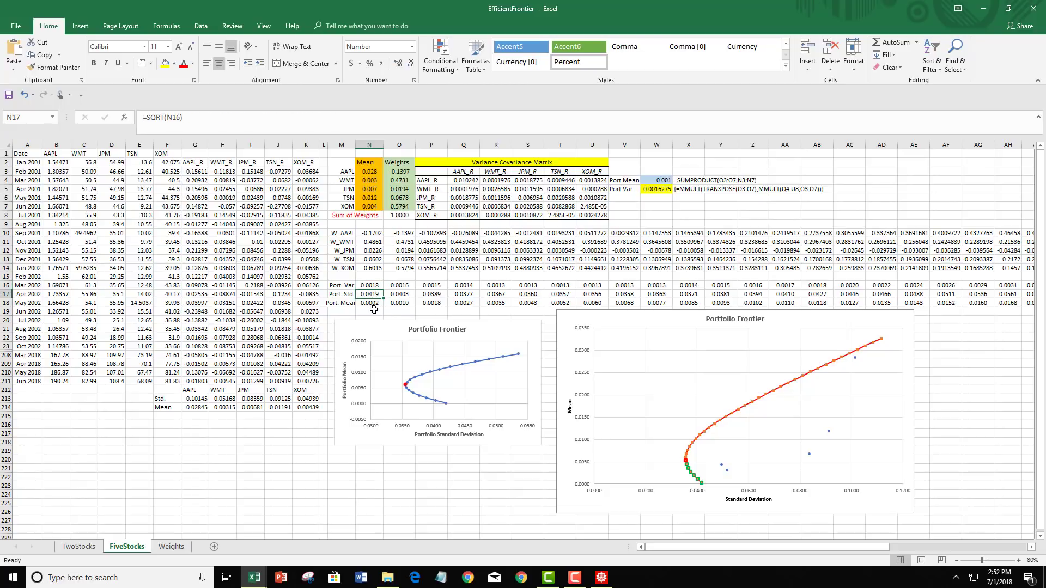
pyautogui.click(372, 303)
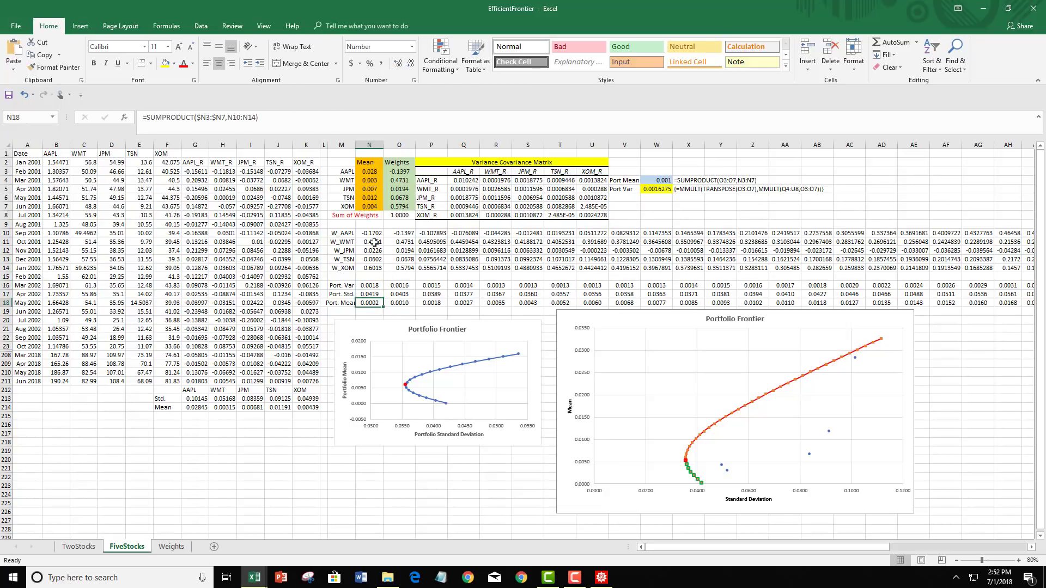
pyautogui.moveTo(374, 231); pyautogui.dragTo(374, 271)
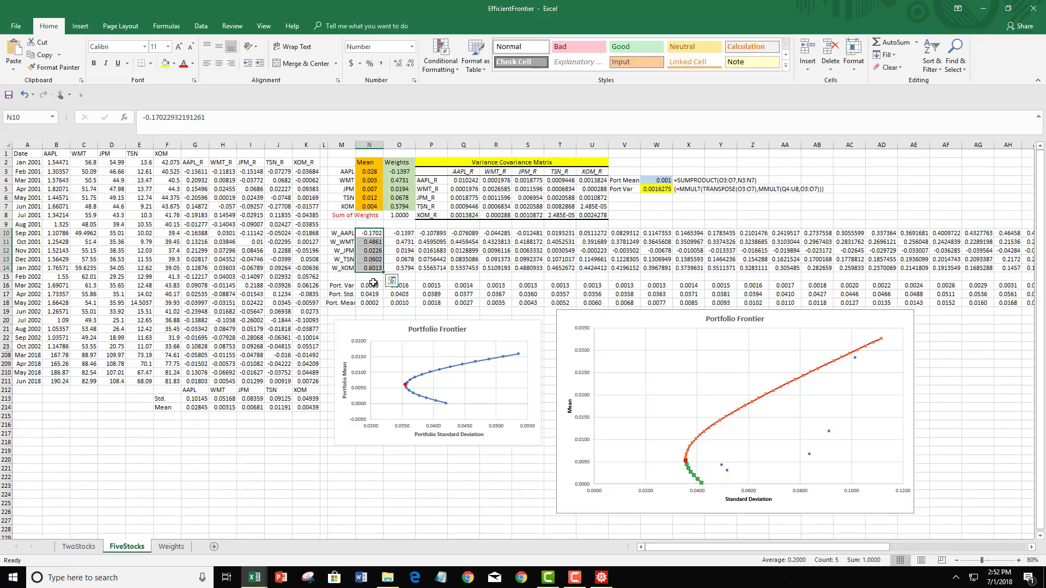
# Step: Examine the individual-stock points against the frontier curve on the larger Portfolio Frontier chart
pyautogui.click(474, 385)
pyautogui.click(626, 402)
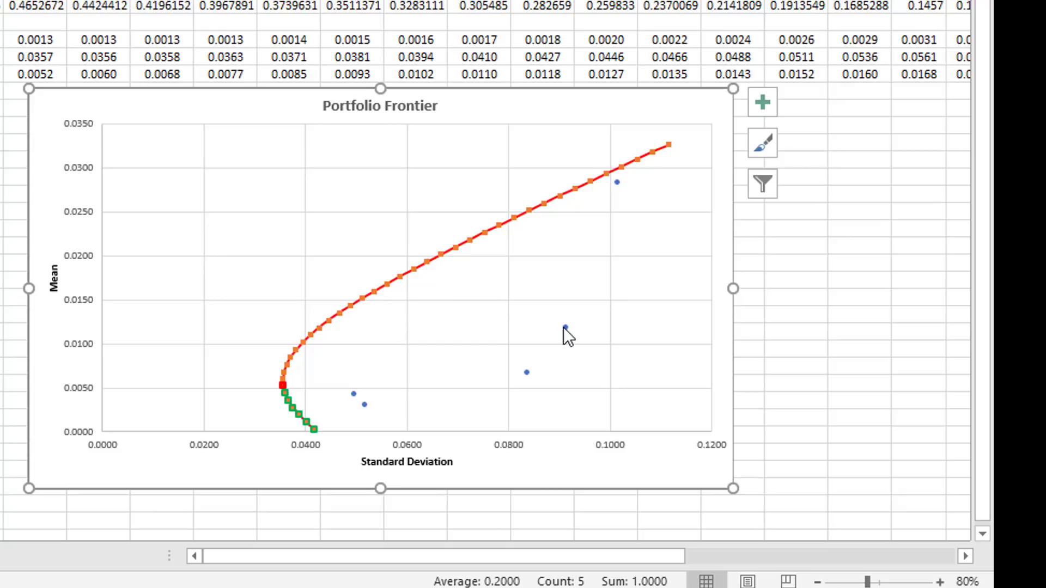
pyautogui.click(635, 293)
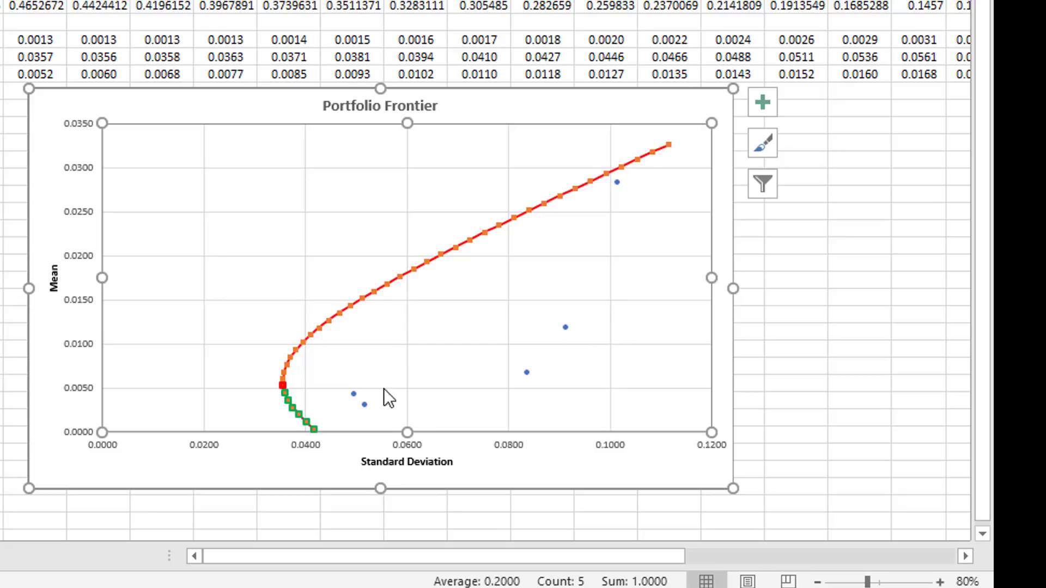
pyautogui.click(355, 394)
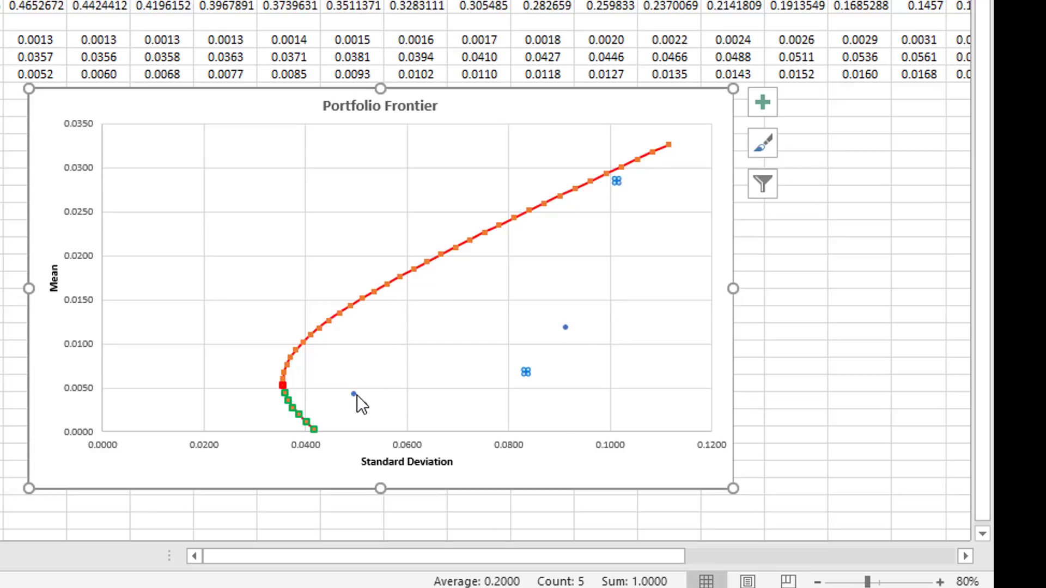
pyautogui.click(355, 394)
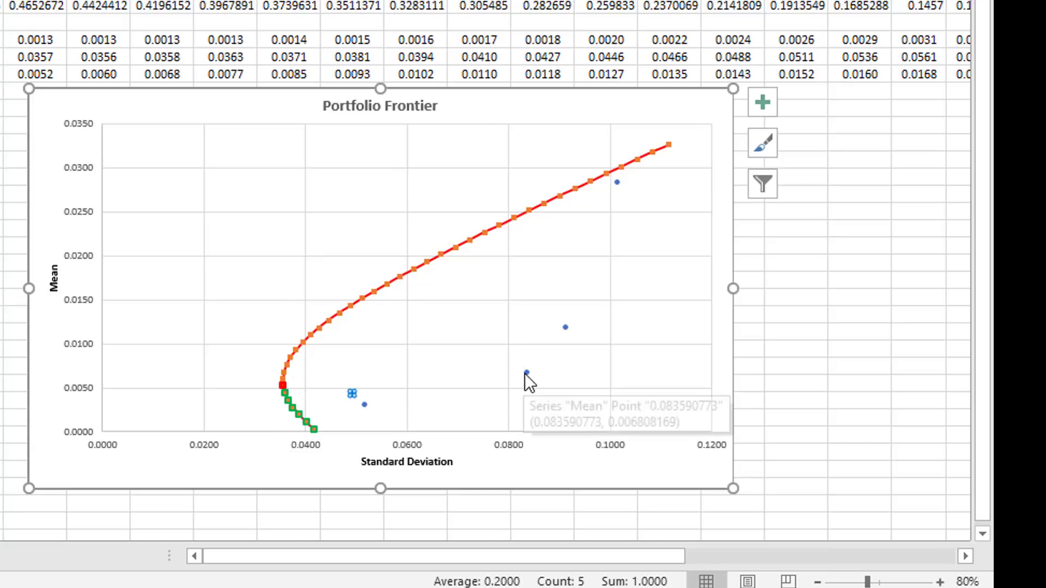
pyautogui.click(525, 374)
pyautogui.click(364, 404)
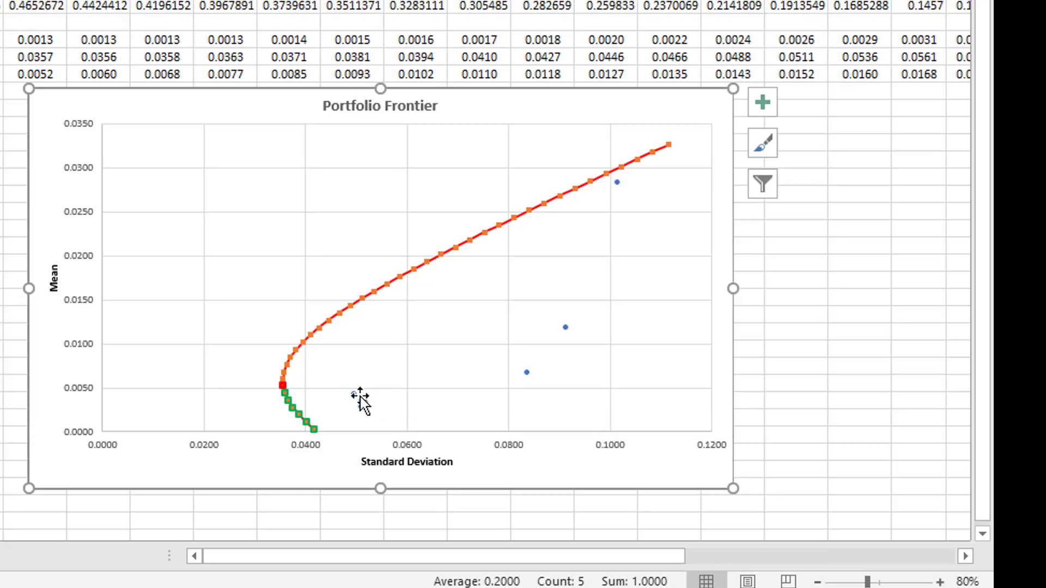
pyautogui.click(352, 393)
pyautogui.click(364, 404)
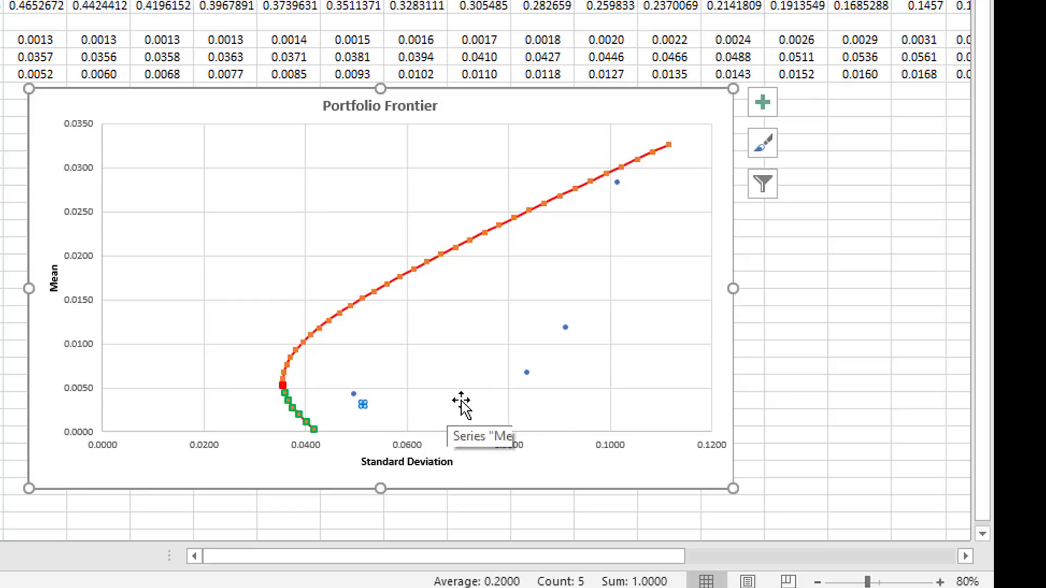
pyautogui.click(526, 373)
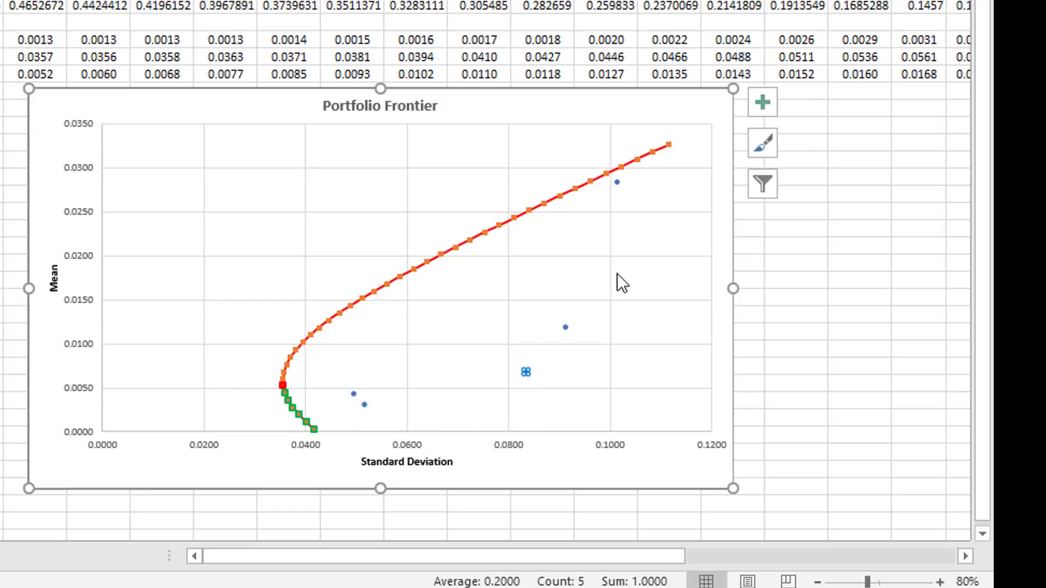